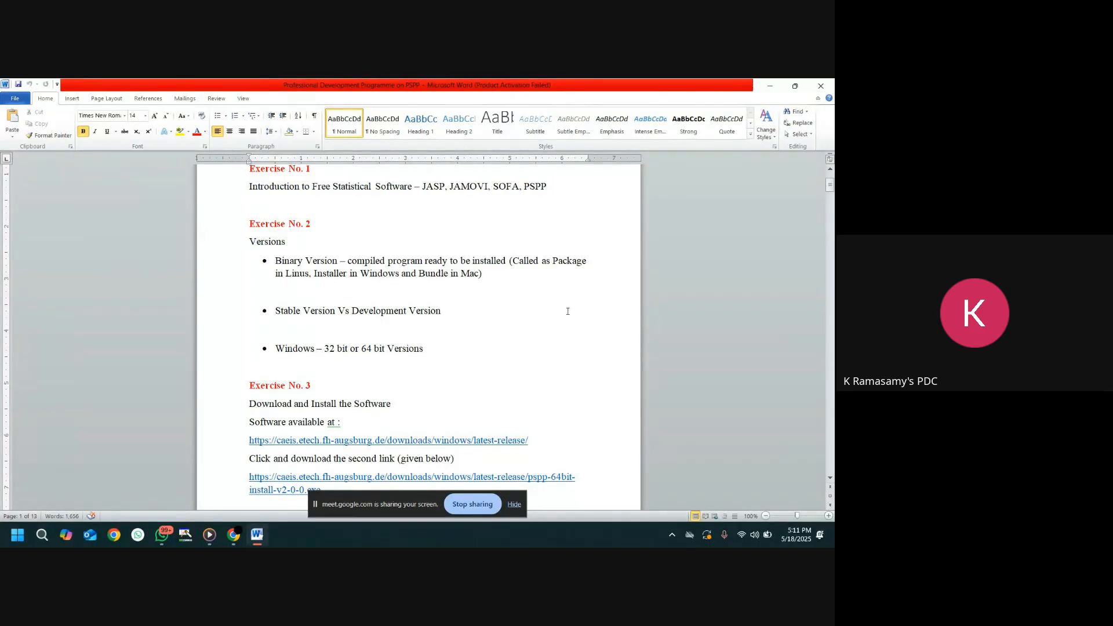
- Highlight the latest-release link under Exercise No. 3 and switch to its page in Chrome, dismissing Meet's picture-in-picture window
{"action": "scroll", "coordinate": [565, 308], "scroll_direction": "down", "scroll_amount": 4}
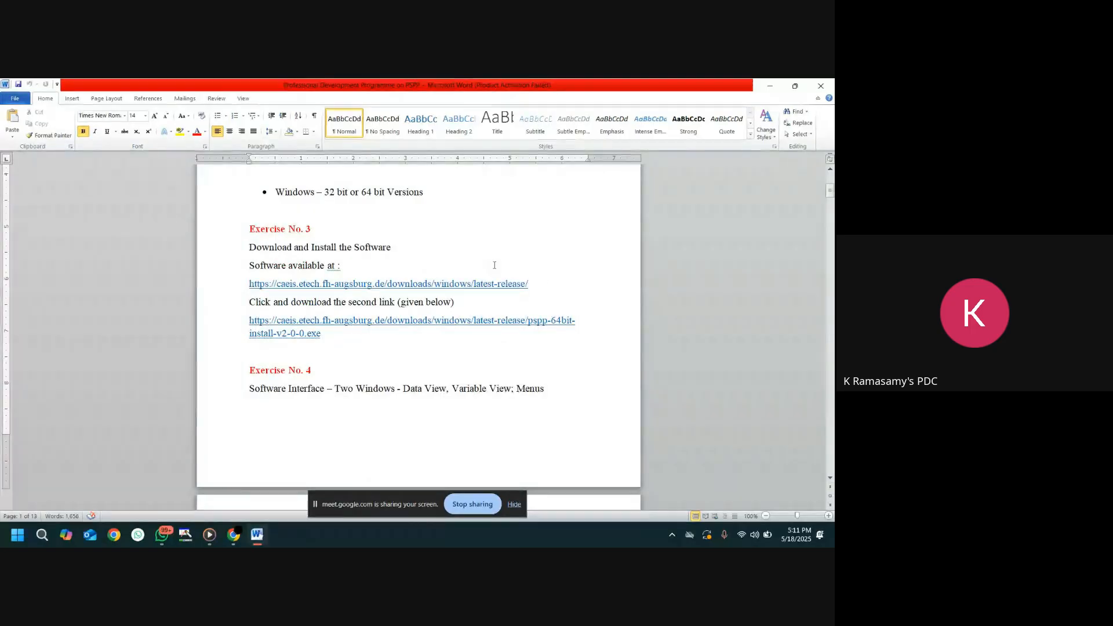
{"action": "left_click_drag", "start_coordinate": [248, 284], "coordinate": [534, 287]}
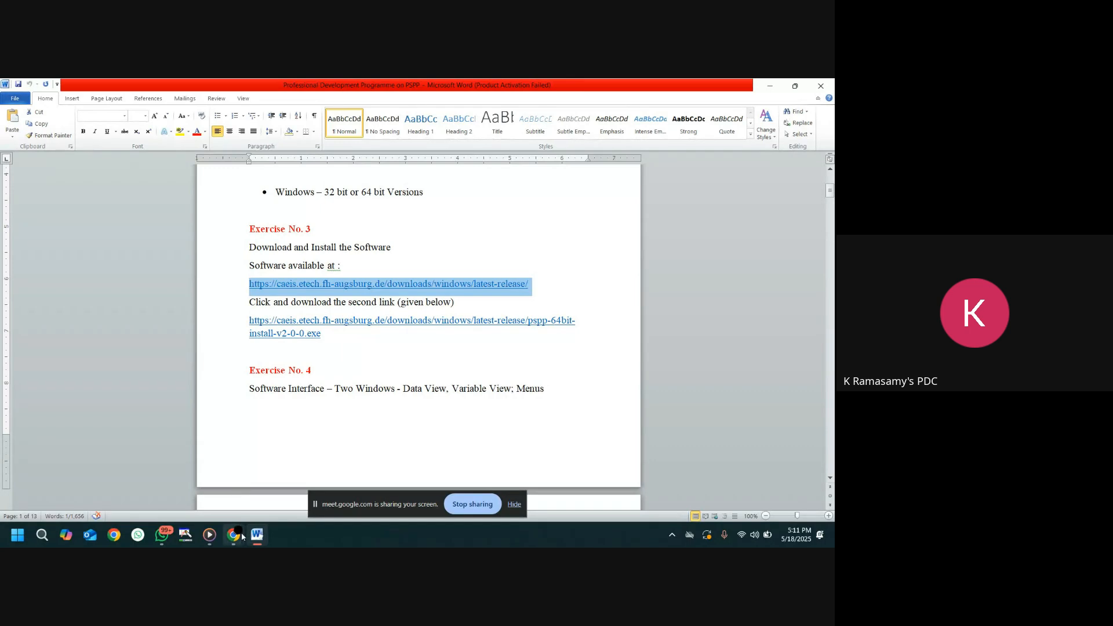
{"action": "mouse_move", "coordinate": [240, 538]}
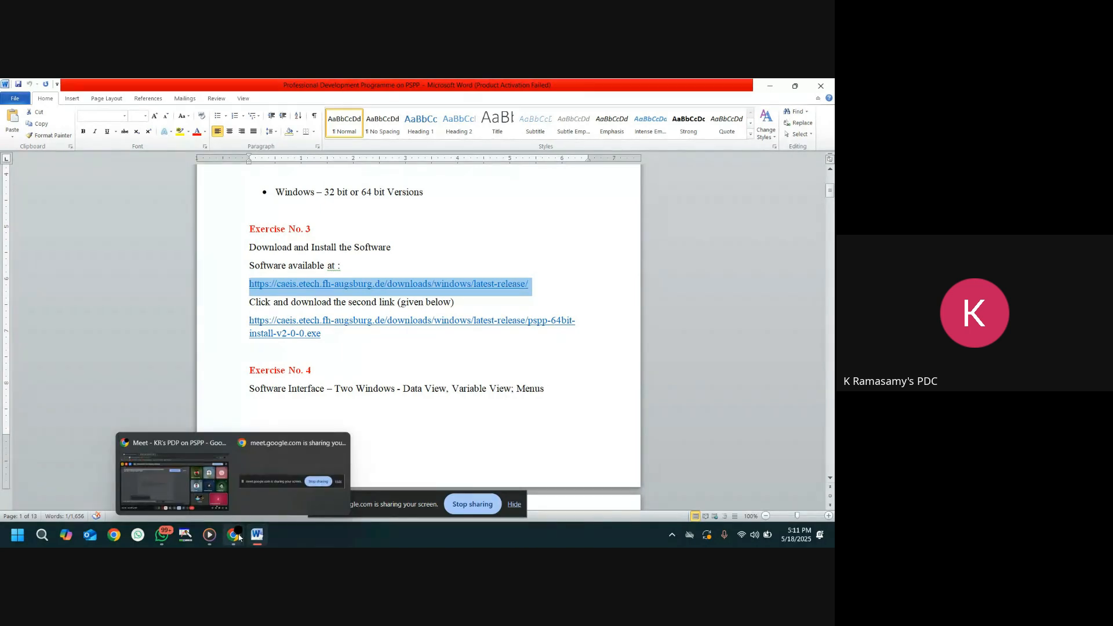
{"action": "left_click", "coordinate": [236, 494]}
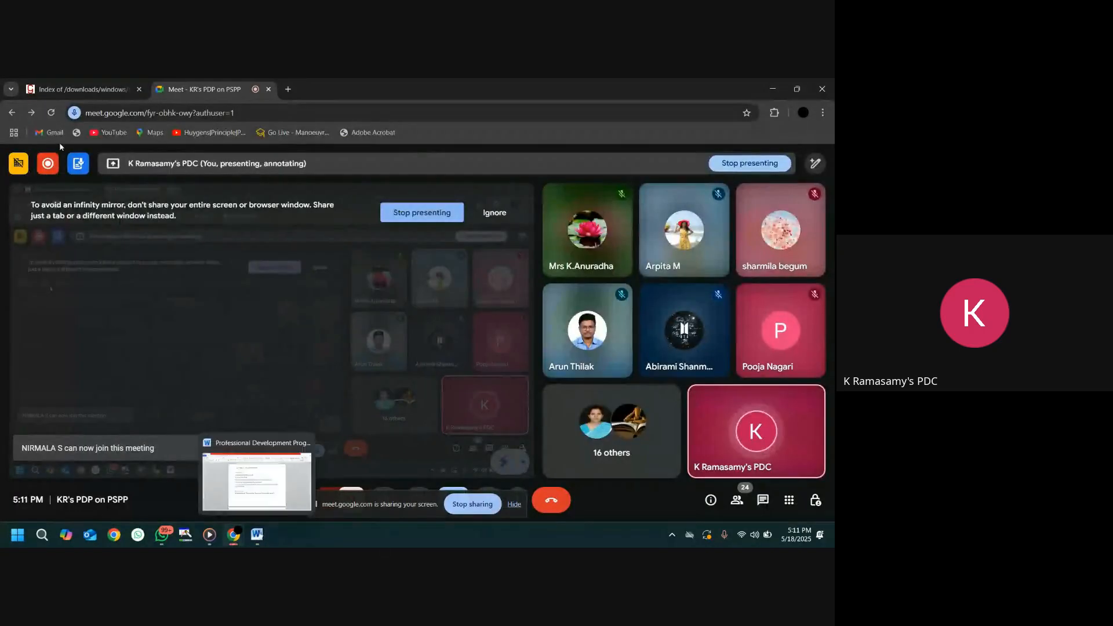
{"action": "left_click", "coordinate": [73, 93]}
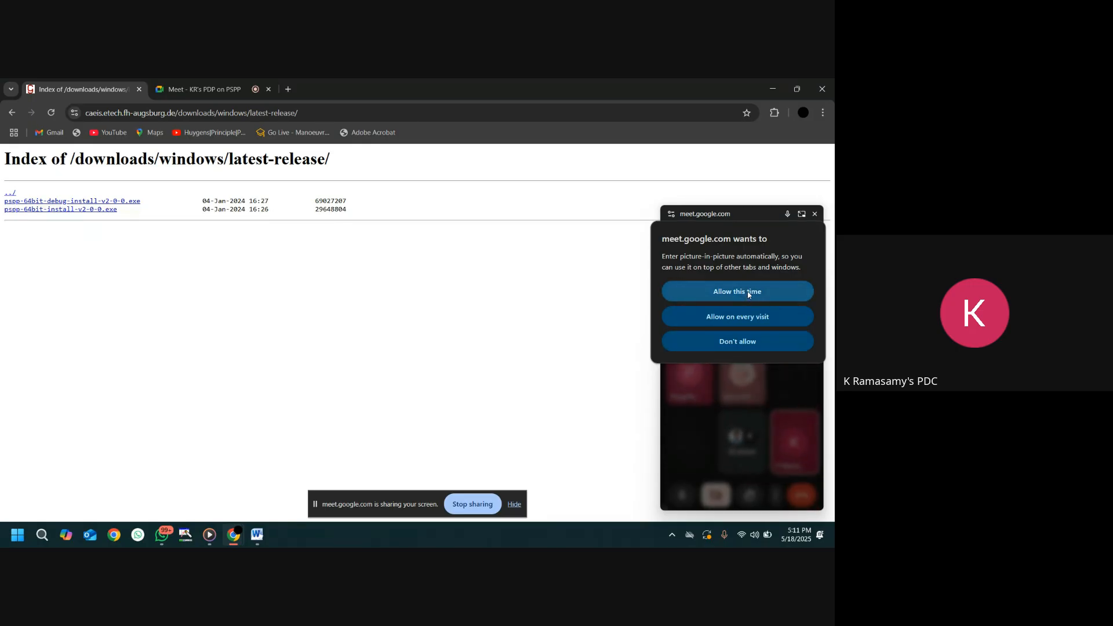
{"action": "left_click", "coordinate": [723, 291]}
{"action": "left_click", "coordinate": [815, 216]}
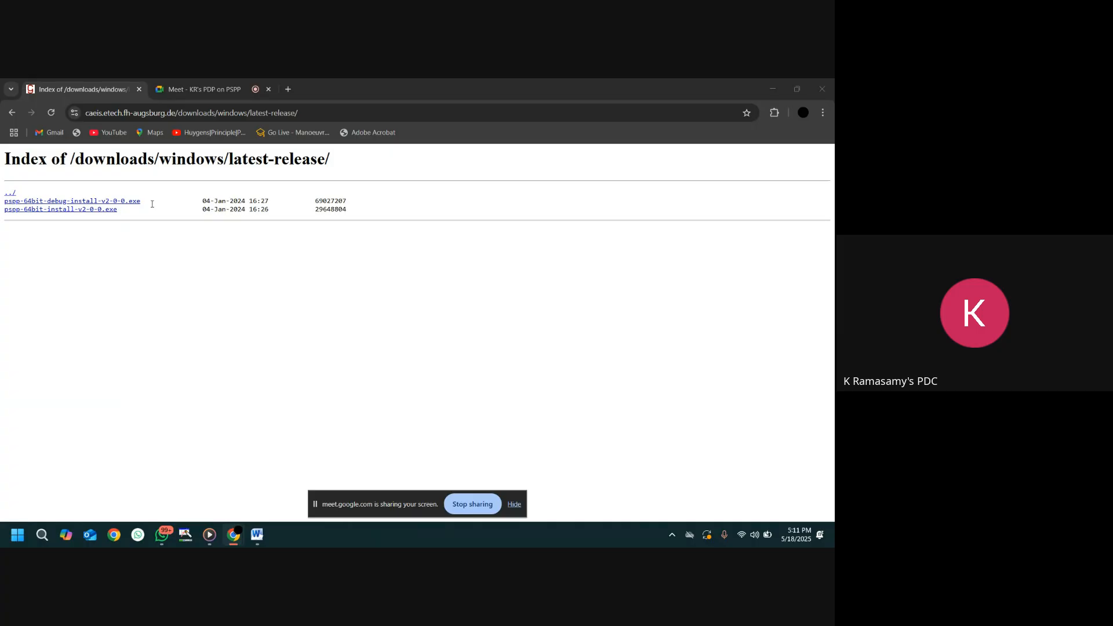
- Look through the parent Windows downloads index and its pspp-win-daily folder, and return to the latest-release folder
{"action": "left_click", "coordinate": [9, 194]}
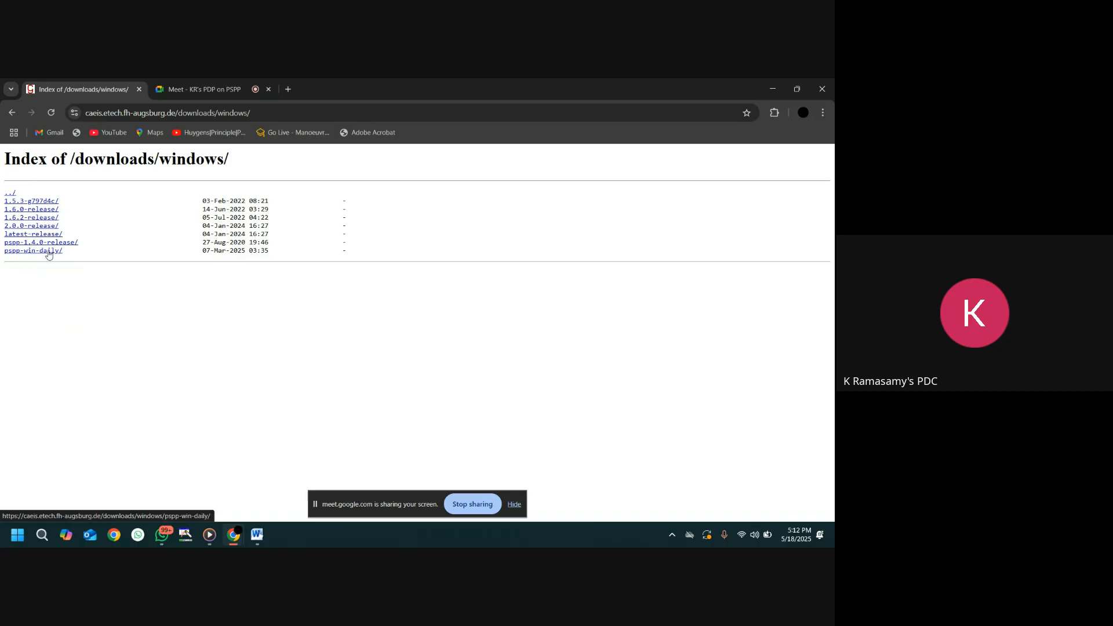
{"action": "left_click", "coordinate": [51, 251]}
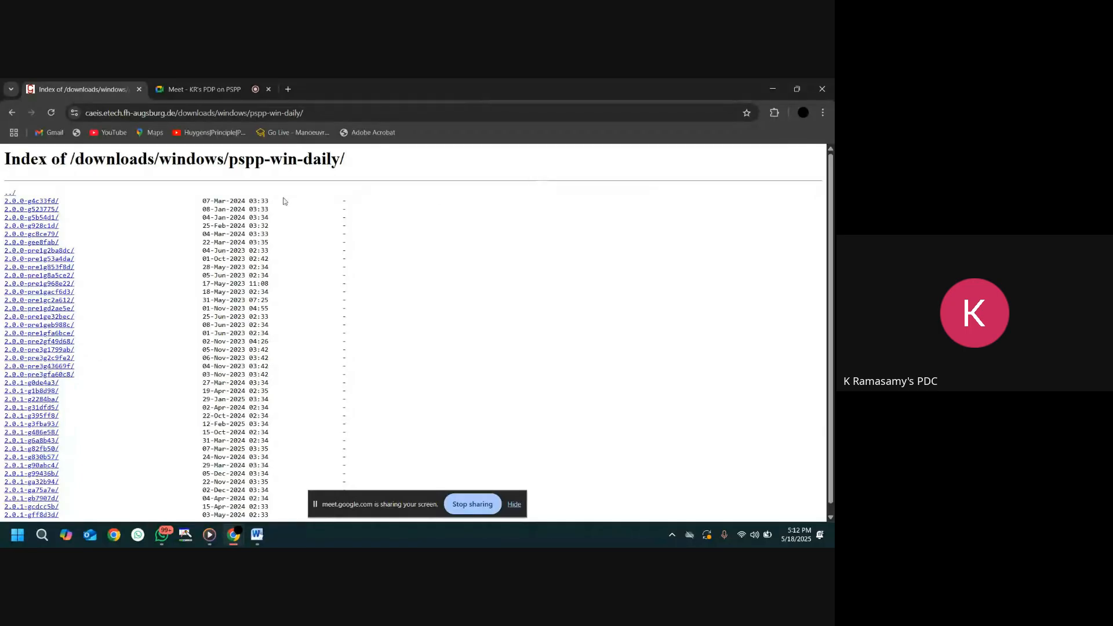
{"action": "left_click", "coordinate": [10, 194]}
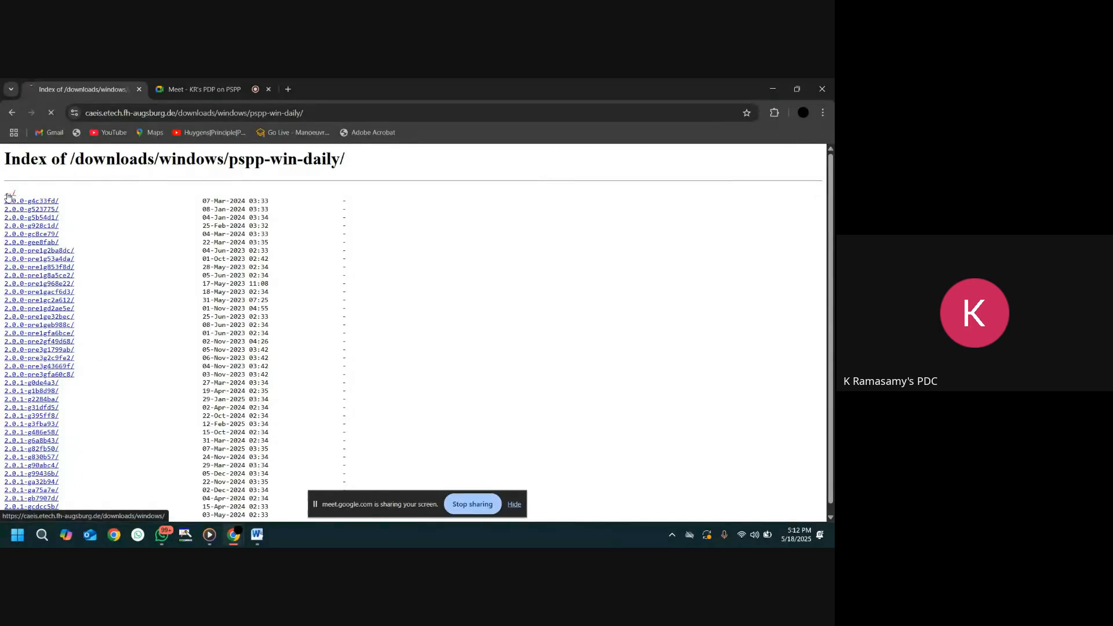
{"action": "left_click", "coordinate": [41, 235]}
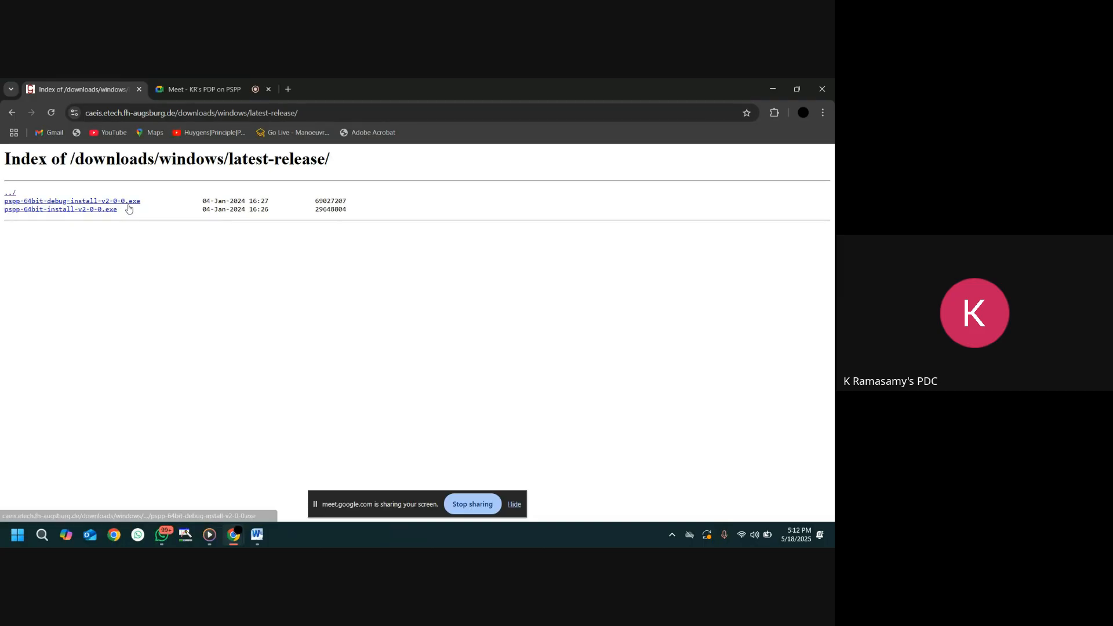
- Start downloading pspp-64bit-debug-install-v2-0-0.exe and check its progress in the recent download history
{"action": "left_click", "coordinate": [134, 204]}
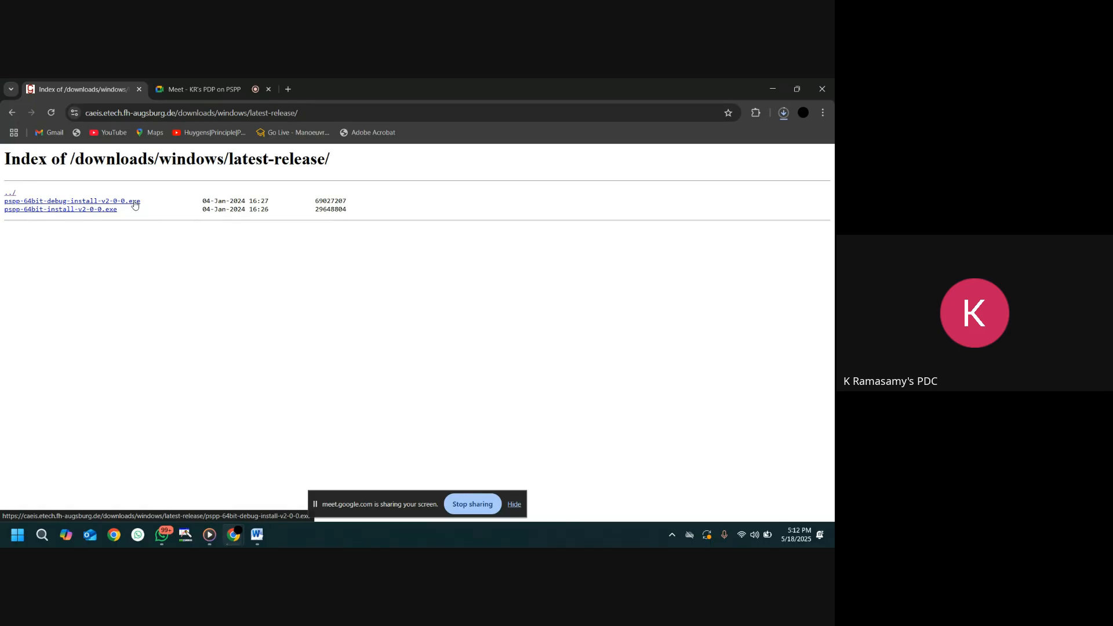
{"action": "left_click", "coordinate": [785, 116]}
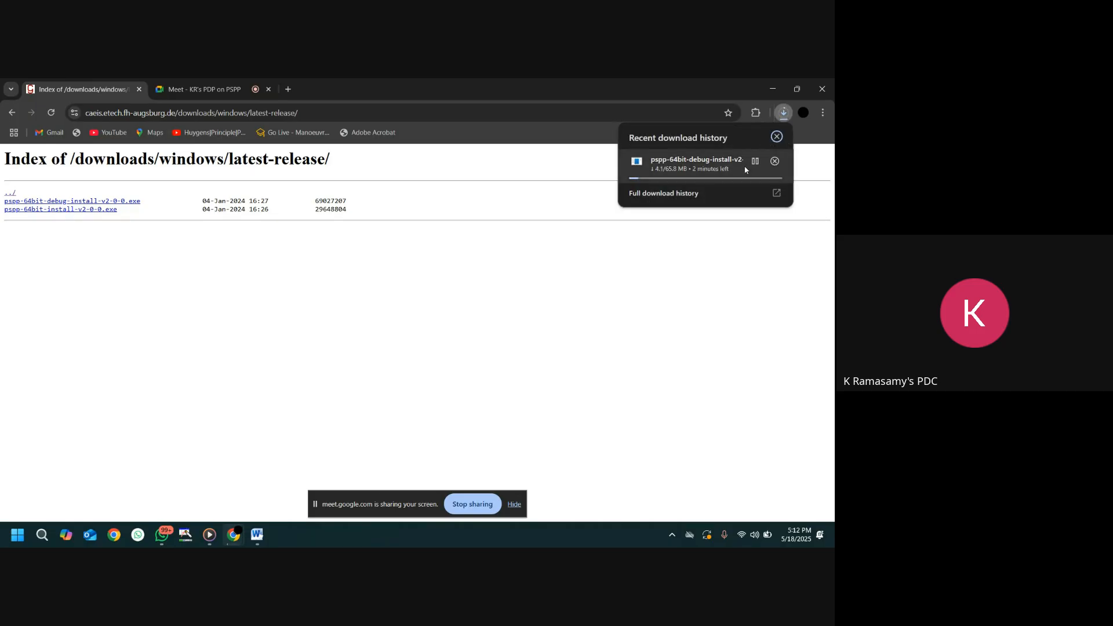
{"action": "left_click", "coordinate": [777, 136]}
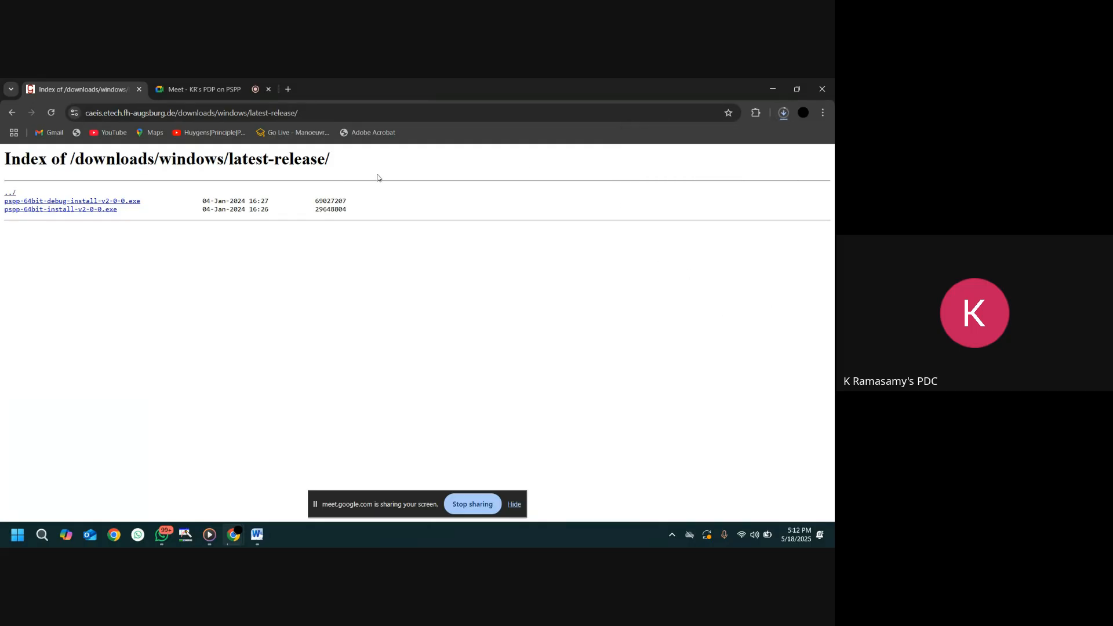
- Close the download index page, minimize the open windows, and open the 18 5 2025 folder from the desktop
{"action": "left_click", "coordinate": [139, 88]}
{"action": "left_click", "coordinate": [775, 89]}
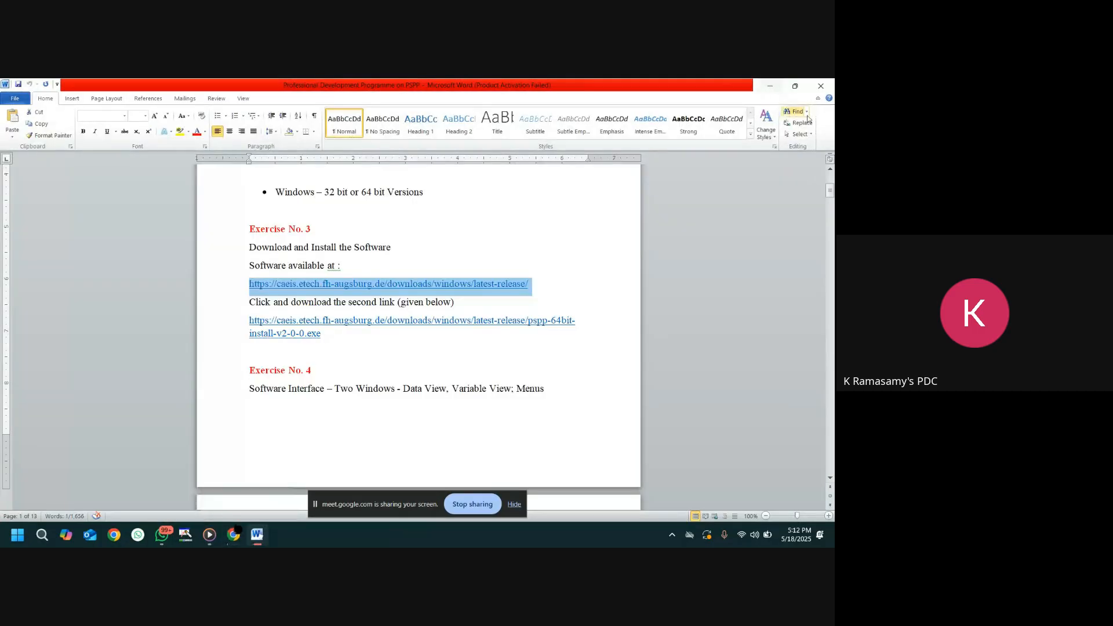
{"action": "left_click", "coordinate": [772, 88]}
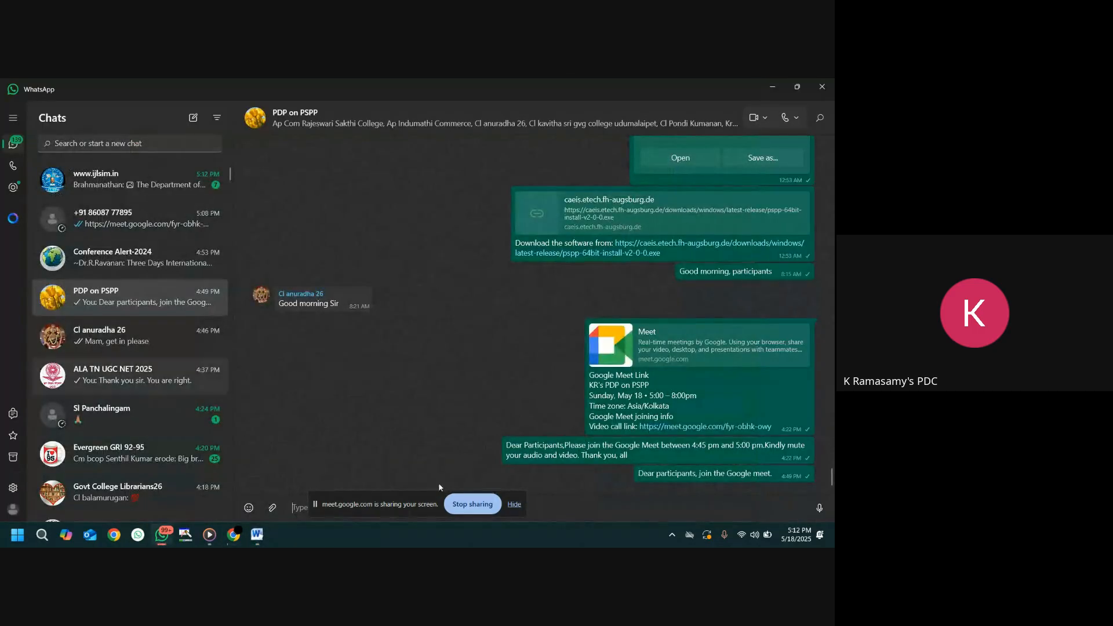
{"action": "left_click", "coordinate": [773, 89]}
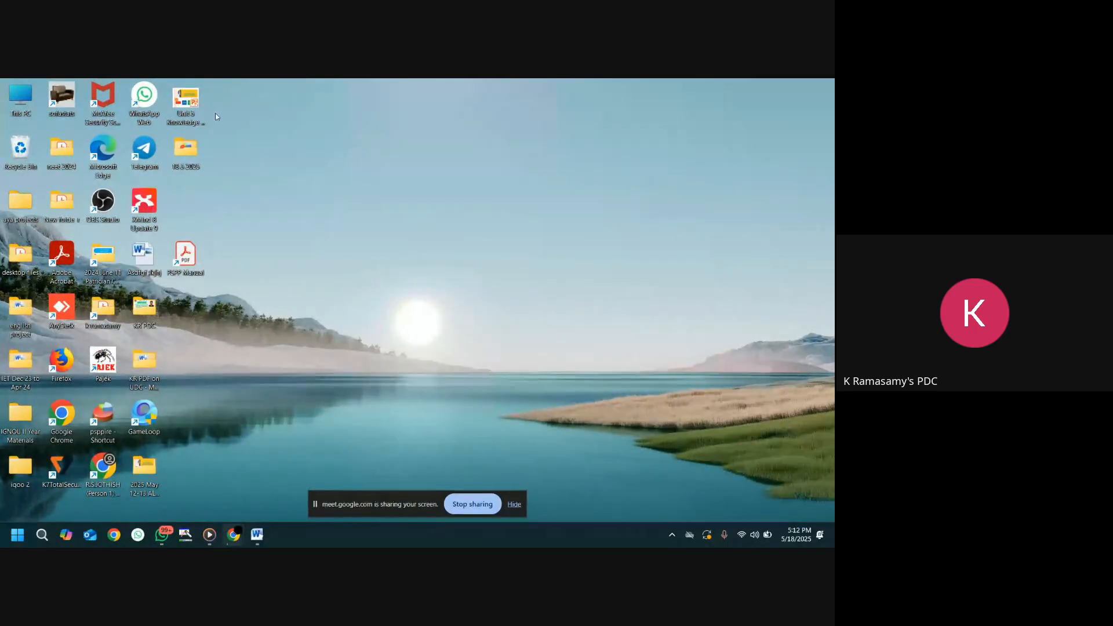
{"action": "double_click", "coordinate": [185, 148]}
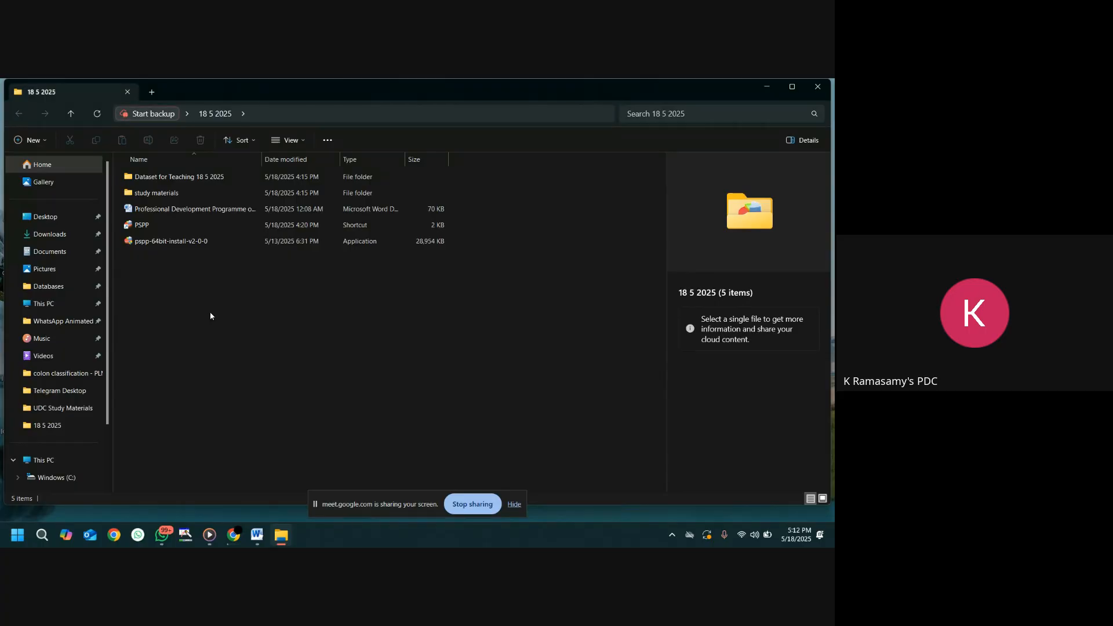
- Run pspp-64bit-install-v2-0-0 and advance past the notice and license text to the install location page
{"action": "double_click", "coordinate": [203, 244]}
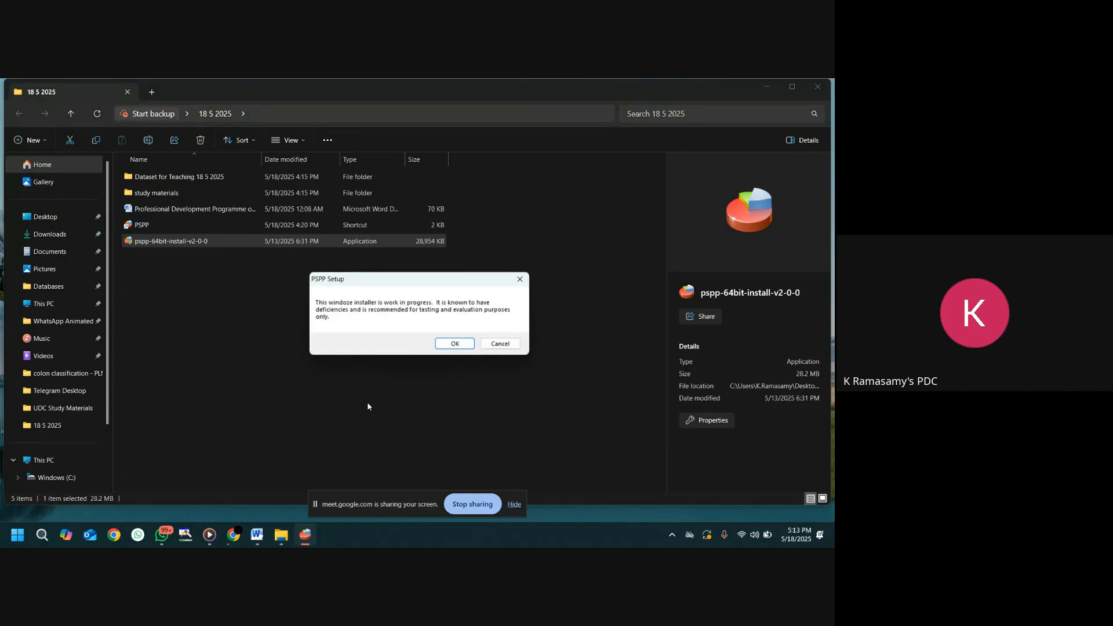
{"action": "left_click", "coordinate": [468, 345]}
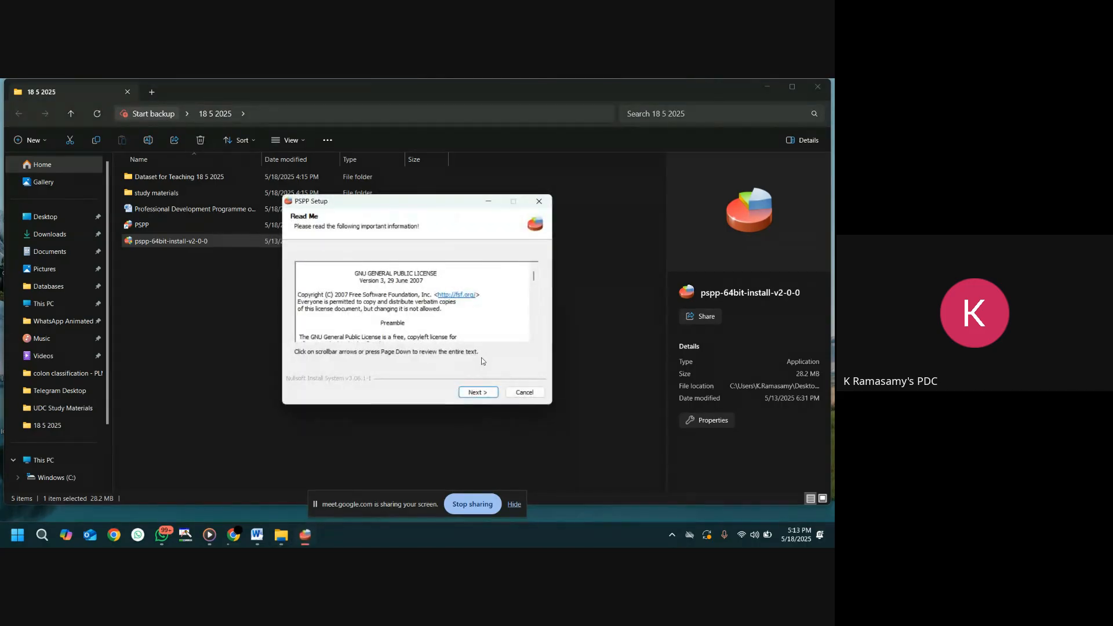
{"action": "left_click", "coordinate": [484, 394]}
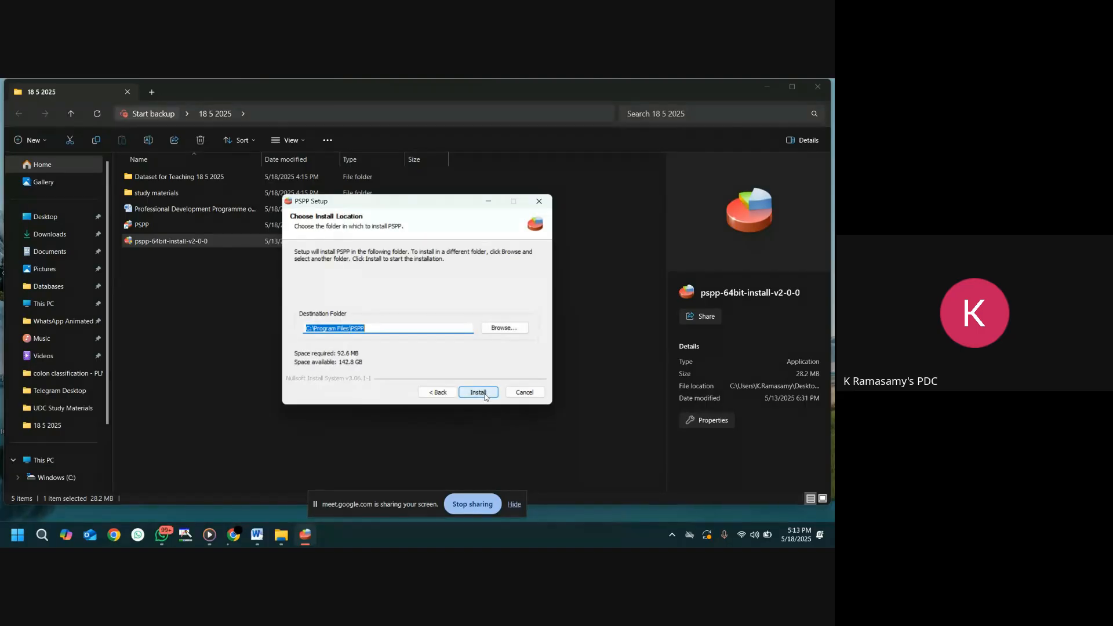
- Set the PSPP destination to a newly made folder on New Volume (E:)
{"action": "left_click", "coordinate": [503, 329]}
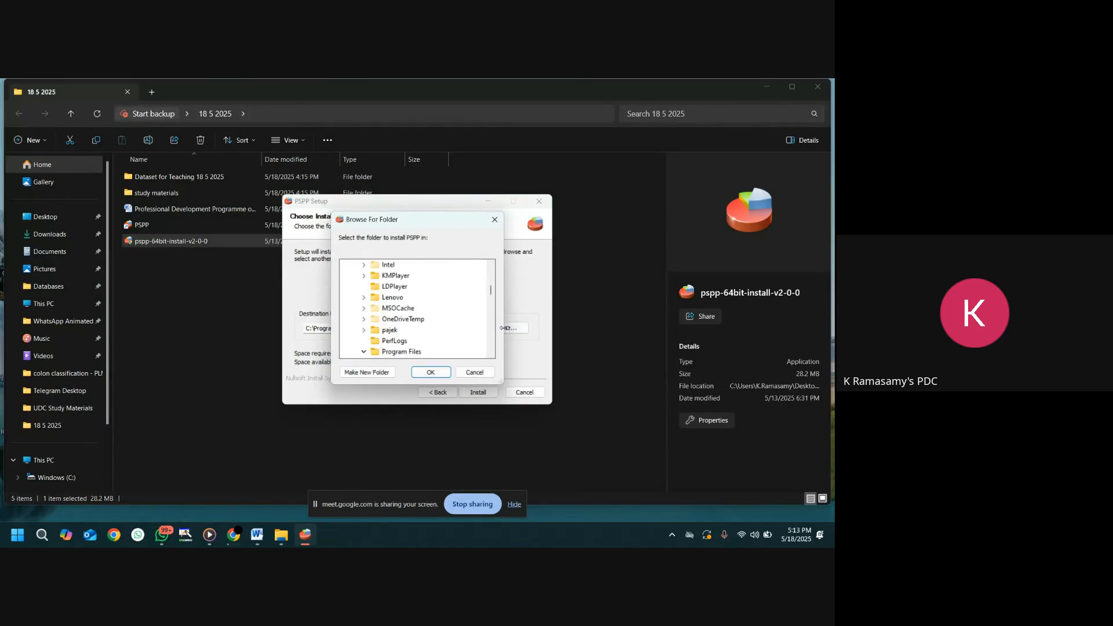
{"action": "left_click_drag", "start_coordinate": [492, 284], "coordinate": [490, 339]}
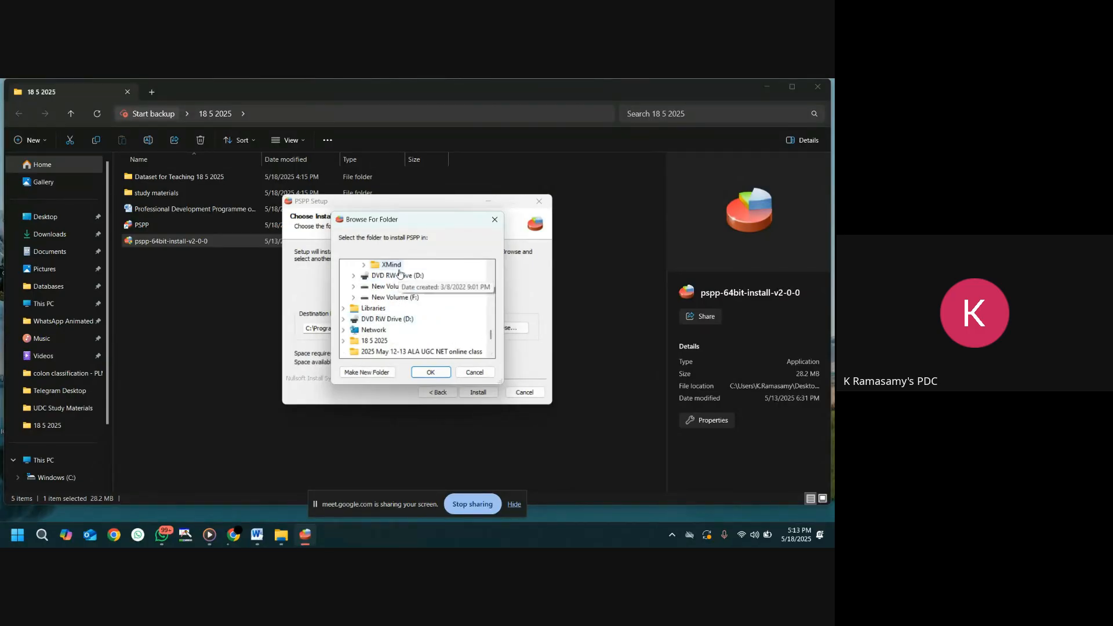
{"action": "left_click", "coordinate": [409, 288]}
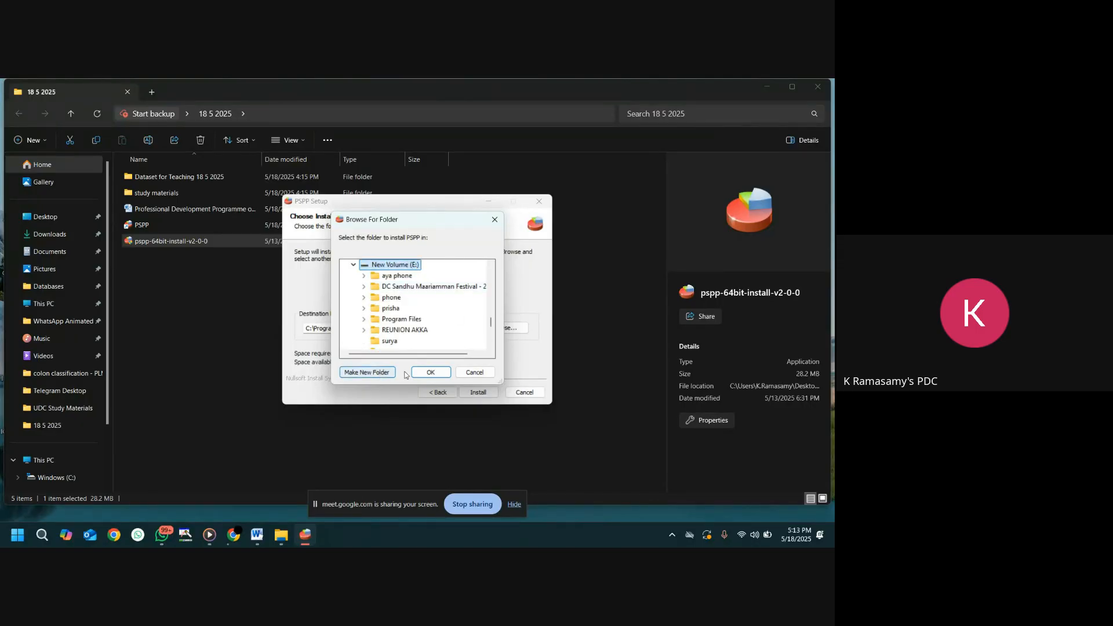
{"action": "left_click", "coordinate": [436, 376]}
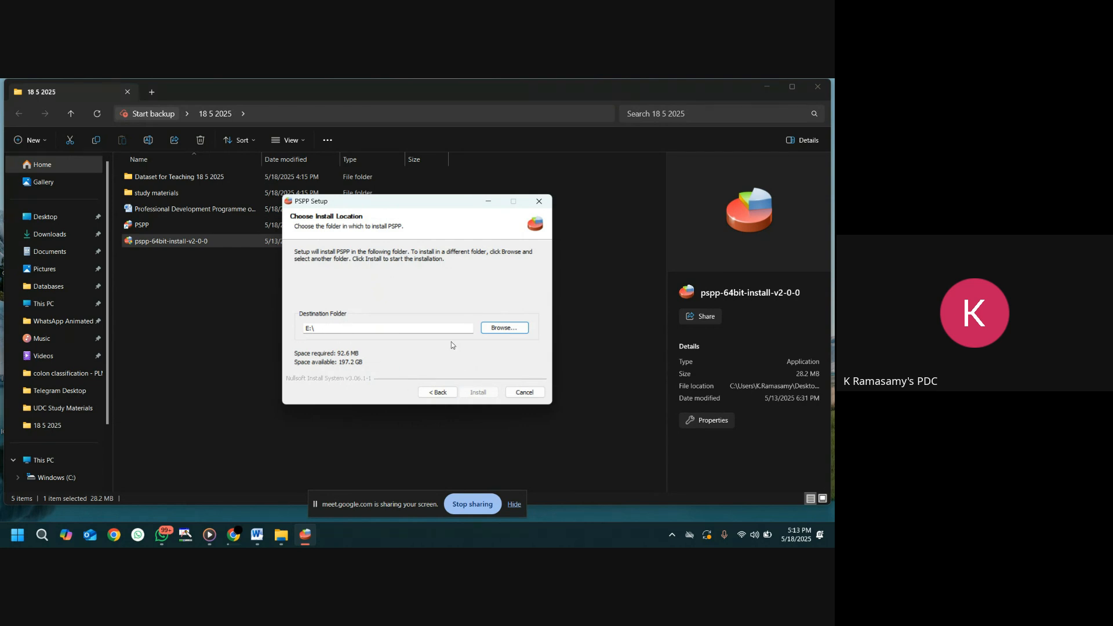
{"action": "left_click", "coordinate": [445, 328]}
{"action": "left_click", "coordinate": [503, 328]}
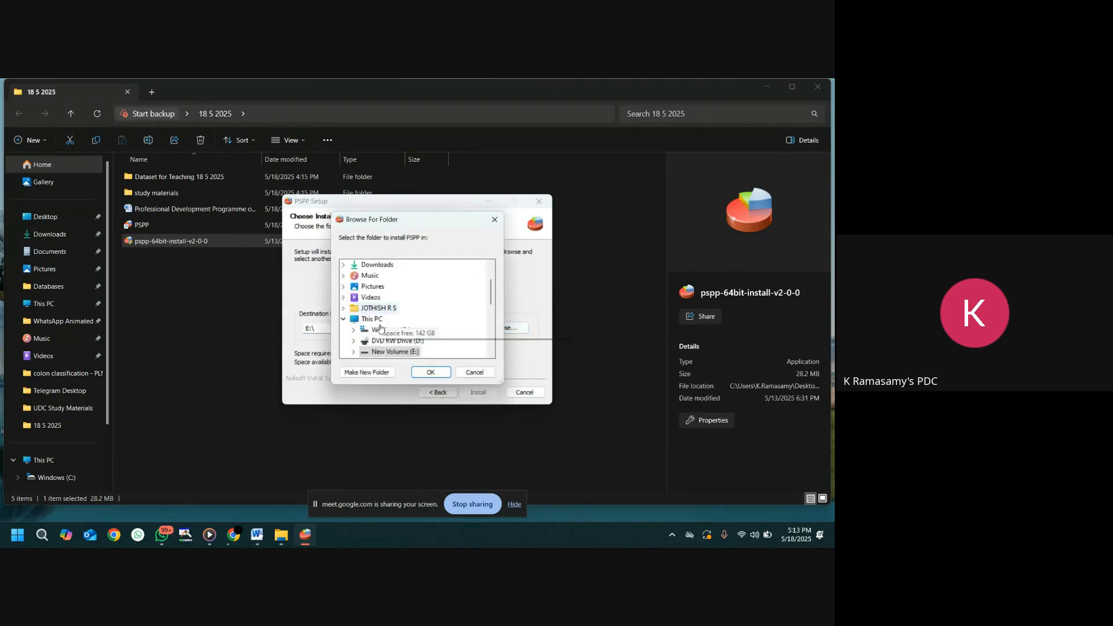
{"action": "left_click", "coordinate": [377, 374]}
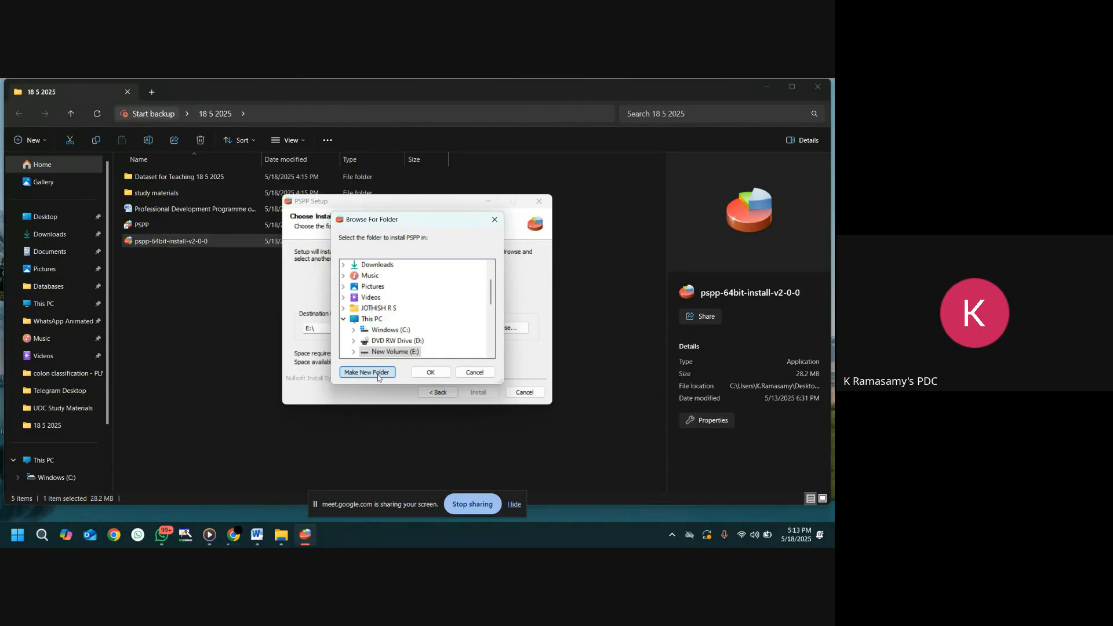
{"action": "left_click", "coordinate": [432, 374]}
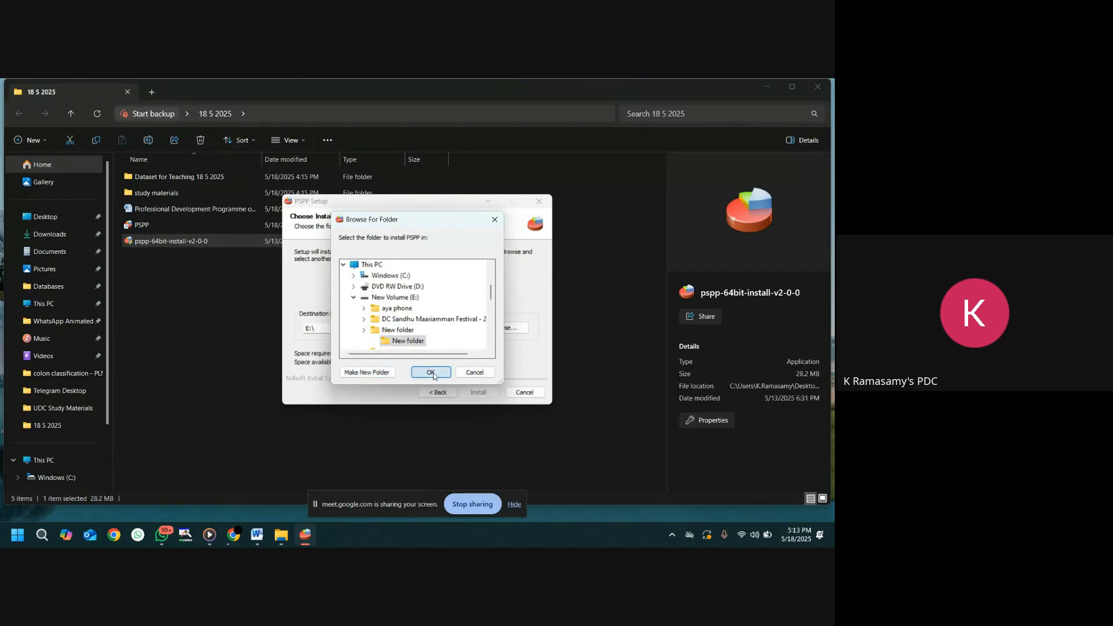
- Install PSPP, close the completed setup wizard, and minimize the 18 5 2025 folder window
{"action": "left_click", "coordinate": [479, 398]}
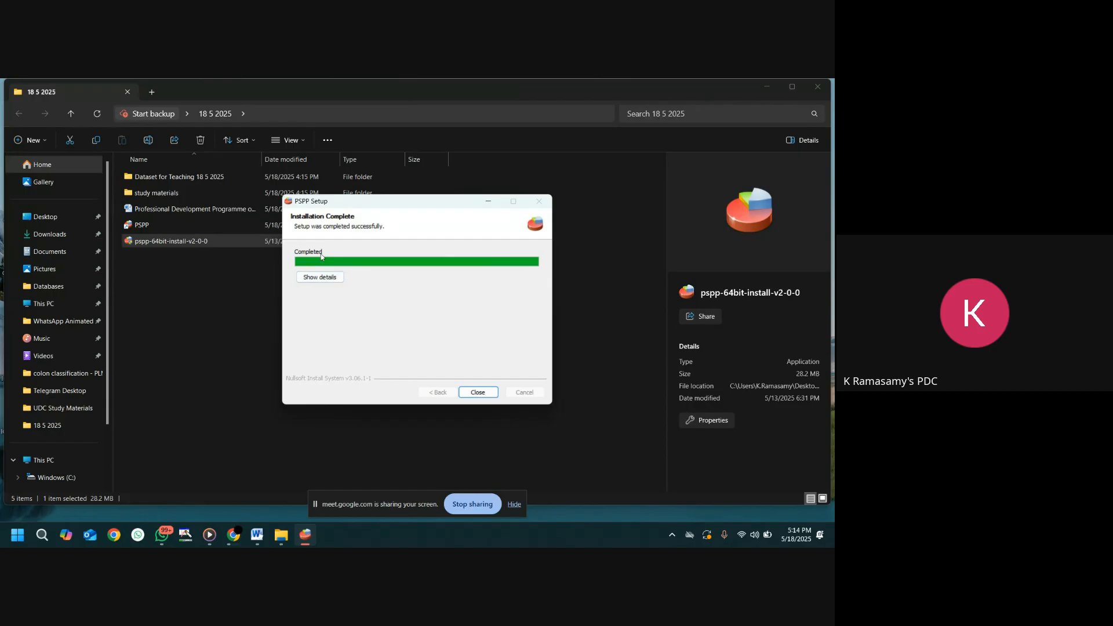
{"action": "left_click", "coordinate": [490, 393]}
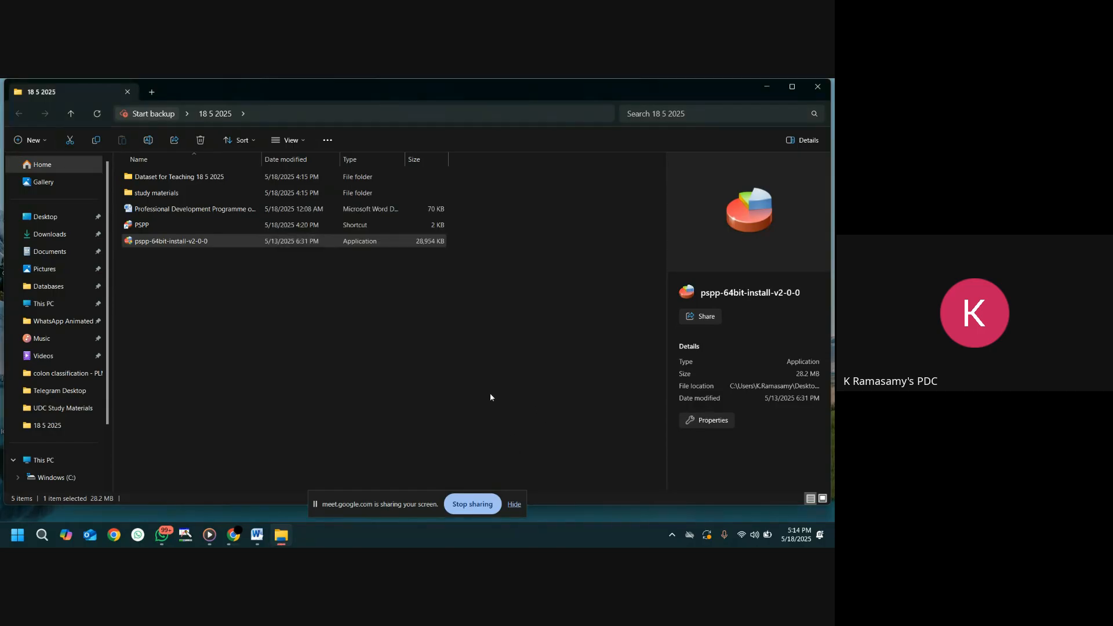
{"action": "left_click", "coordinate": [768, 87]}
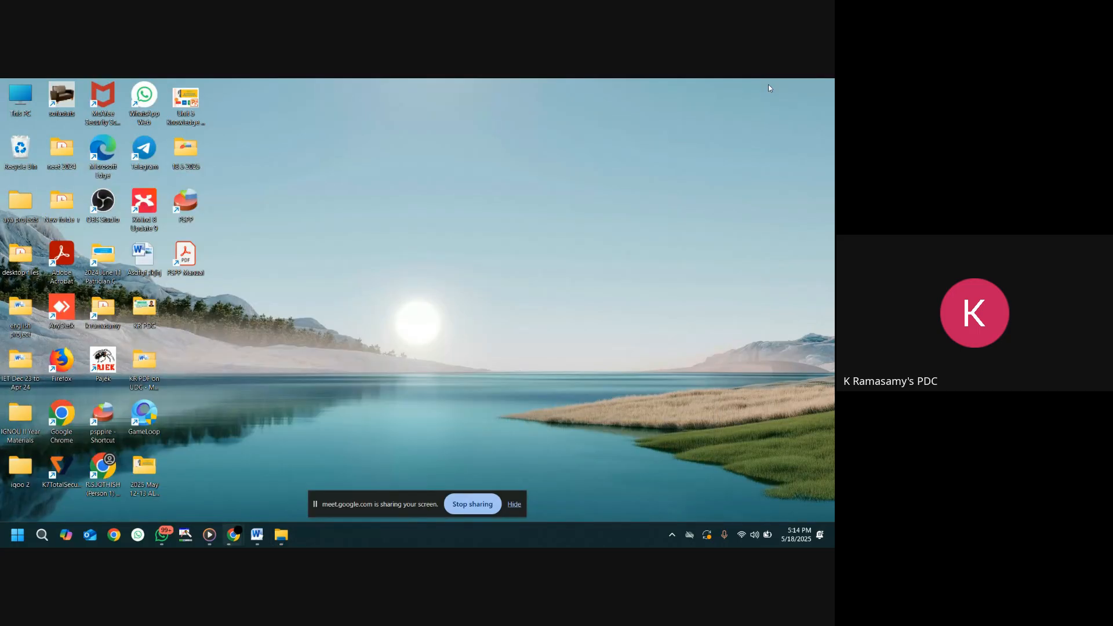
- Launch PSPP from its desktop shortcut, dismiss the startup tip, and maximize the data editor
{"action": "double_click", "coordinate": [189, 208]}
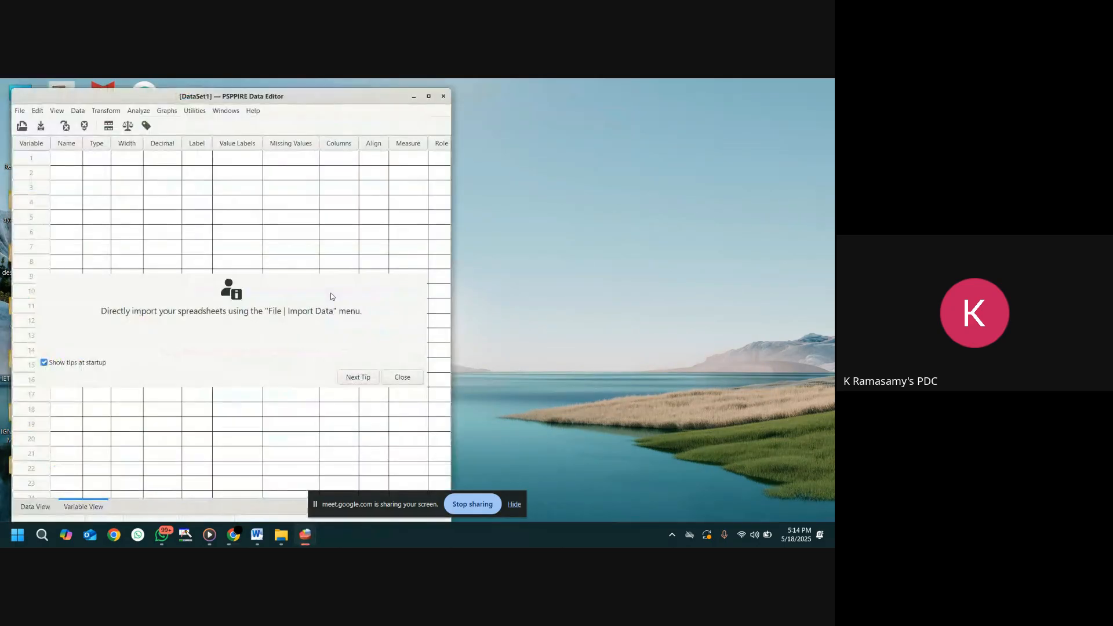
{"action": "left_click", "coordinate": [406, 380]}
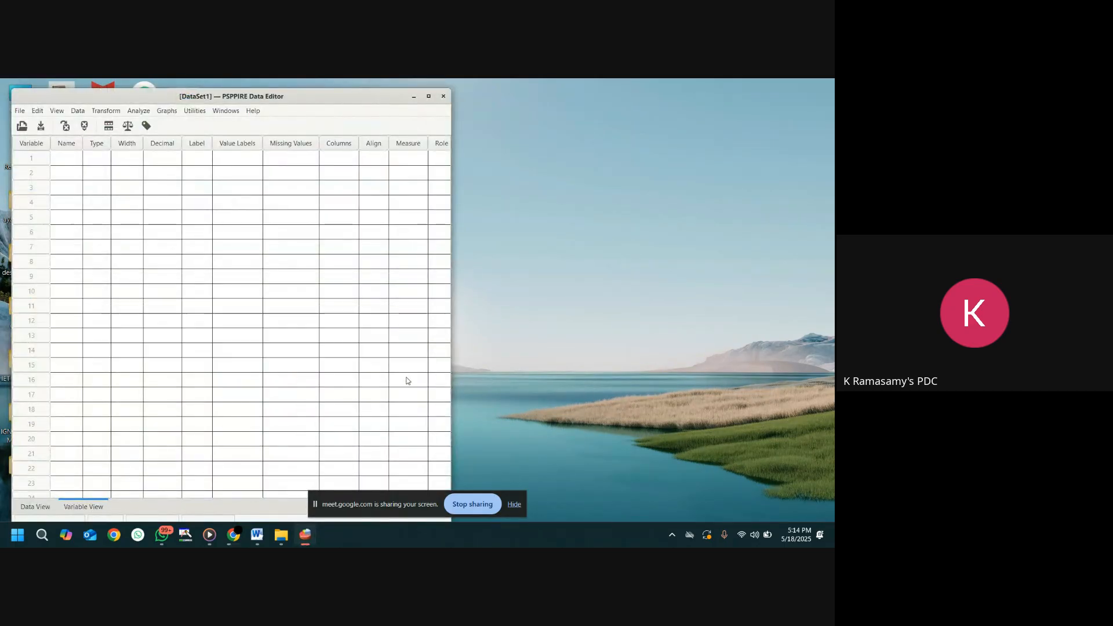
{"action": "left_click", "coordinate": [428, 96]}
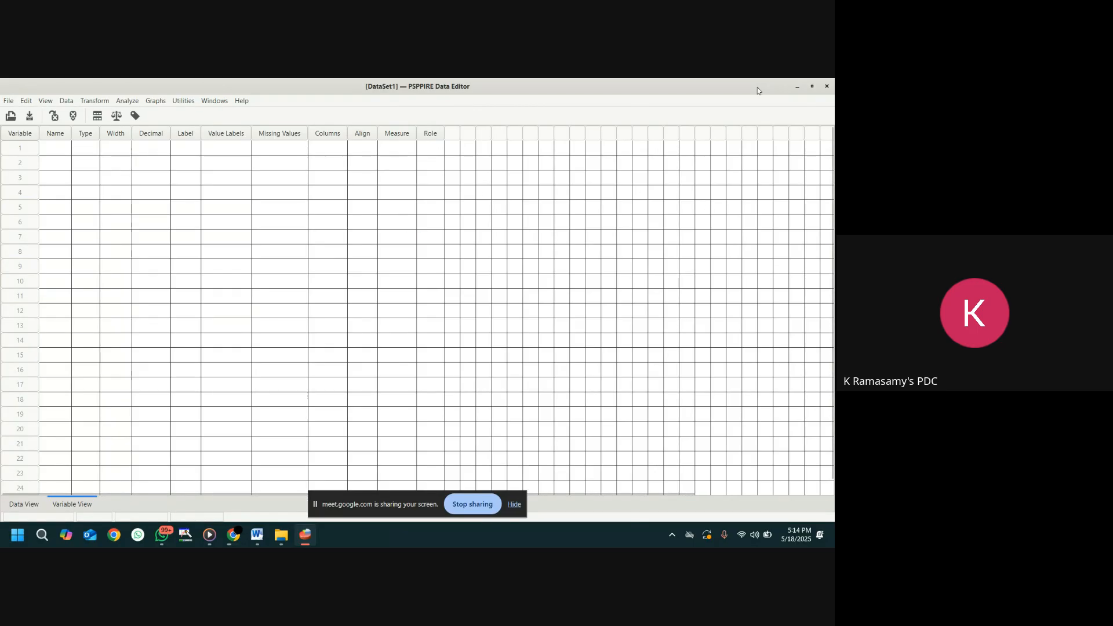
- Snap the PSPPIRE Data Editor to the left half of the screen and switch back to the Word exercise document
{"action": "left_click_drag", "start_coordinate": [758, 87], "coordinate": [4, 90]}
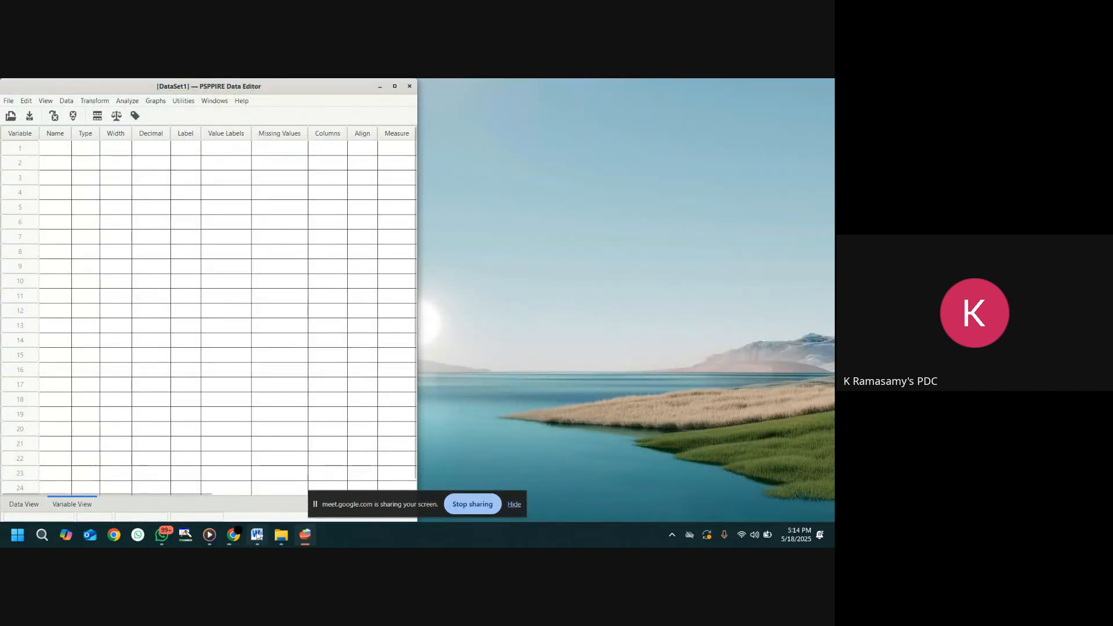
{"action": "mouse_move", "coordinate": [257, 535]}
{"action": "left_click", "coordinate": [268, 480]}
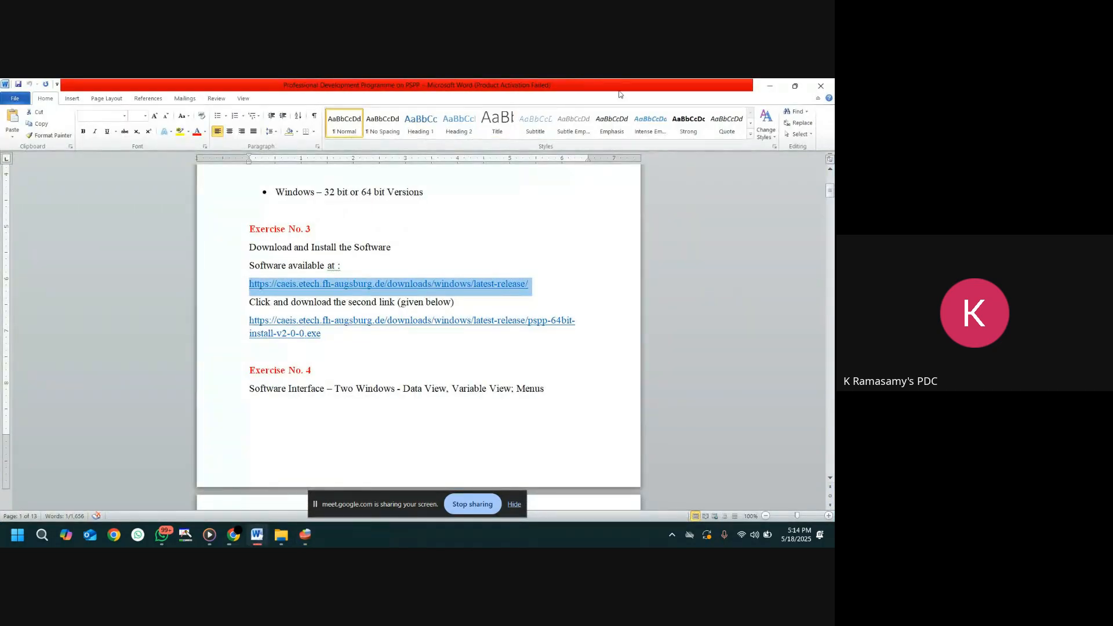
- Snap the Word document to full height on the right half of the screen and show Exercise No. 4
{"action": "key", "text": "super+Right"}
{"action": "key", "text": "super+Up"}
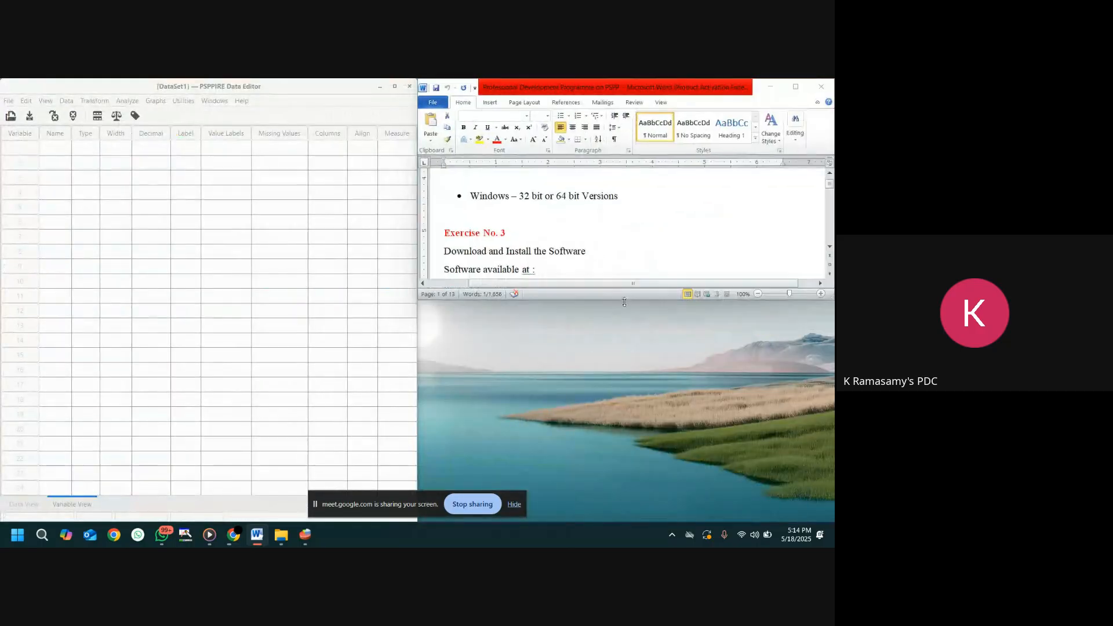
{"action": "key", "text": "super+Down"}
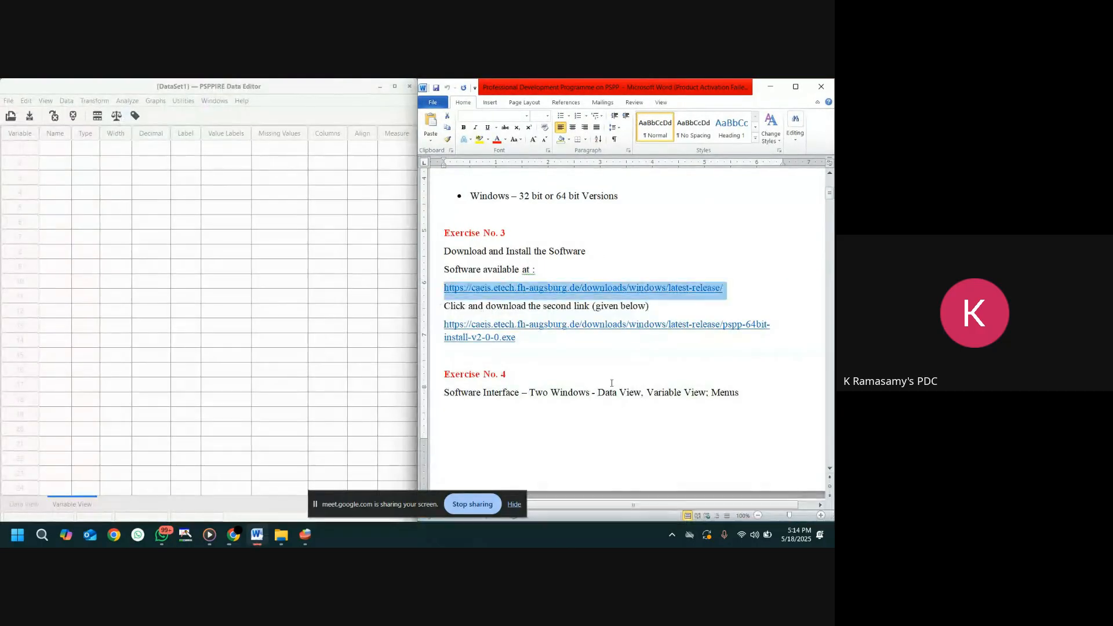
{"action": "left_click", "coordinate": [615, 369]}
{"action": "scroll", "coordinate": [615, 368], "scroll_direction": "down", "scroll_amount": 5}
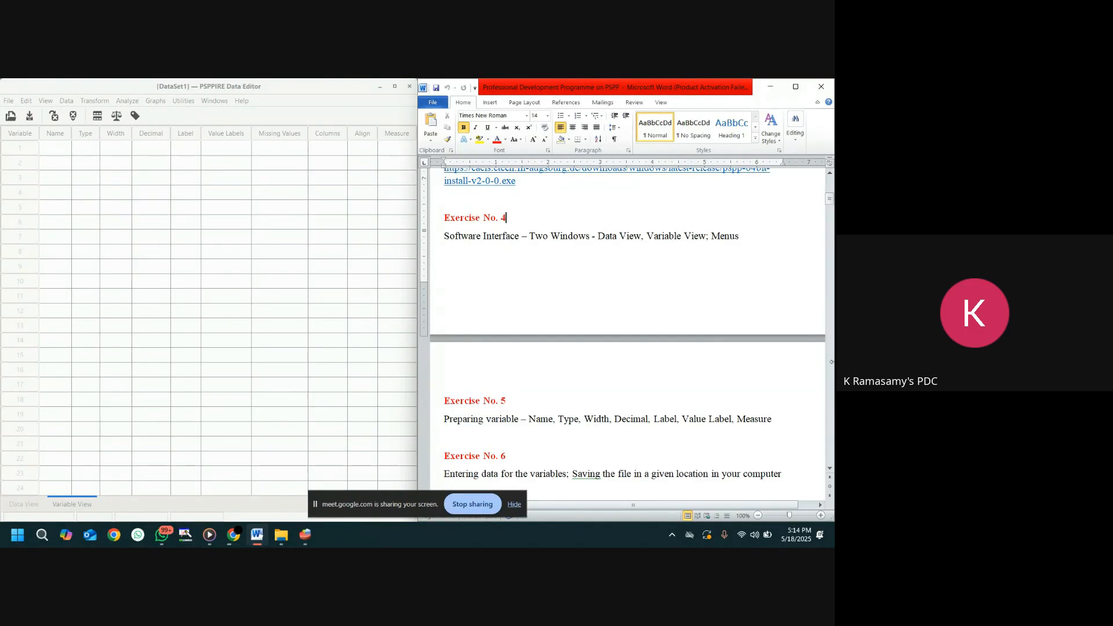
- Move the screen-sharing bar down over the taskbar and compare the PSPP editor's Data View and Variable View
{"action": "left_click", "coordinate": [298, 88]}
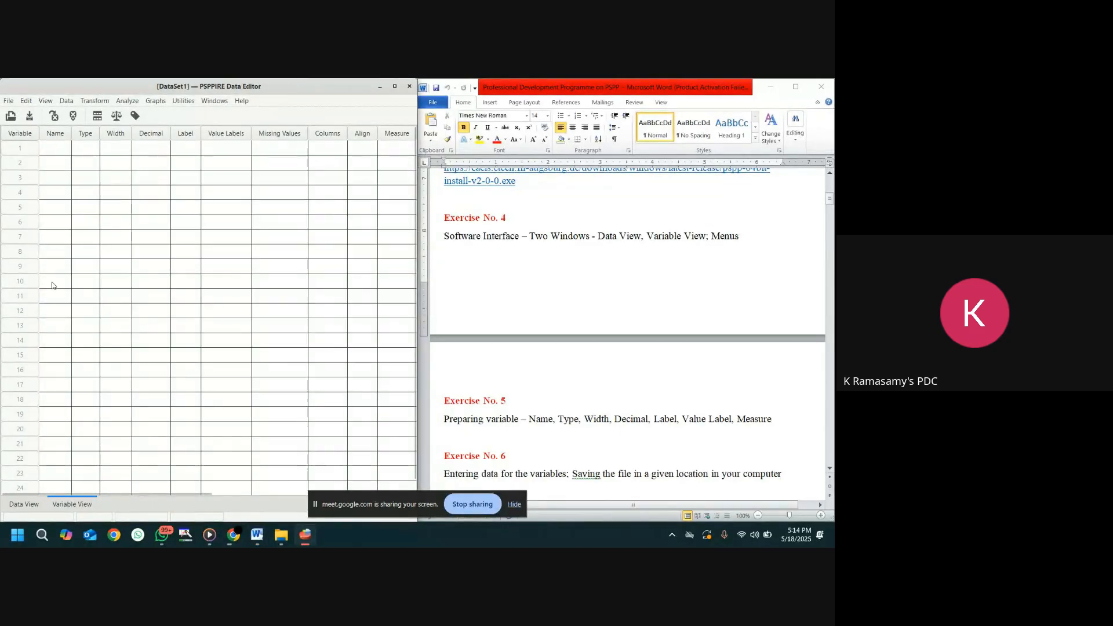
{"action": "left_click_drag", "start_coordinate": [424, 504], "coordinate": [436, 535]}
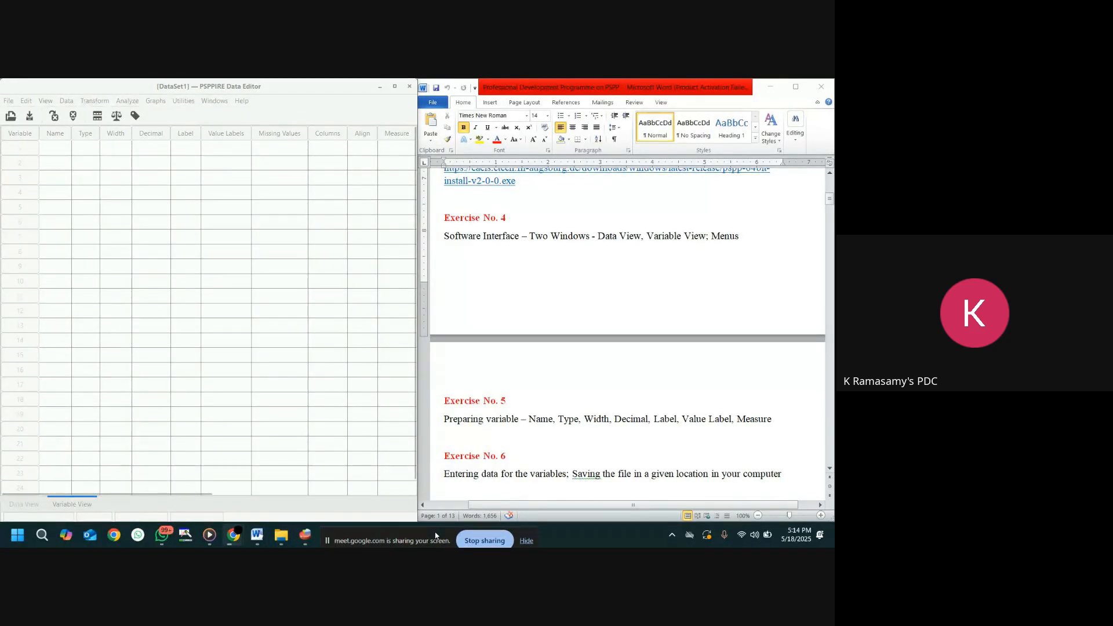
{"action": "left_click", "coordinate": [51, 503]}
{"action": "left_click", "coordinate": [26, 504]}
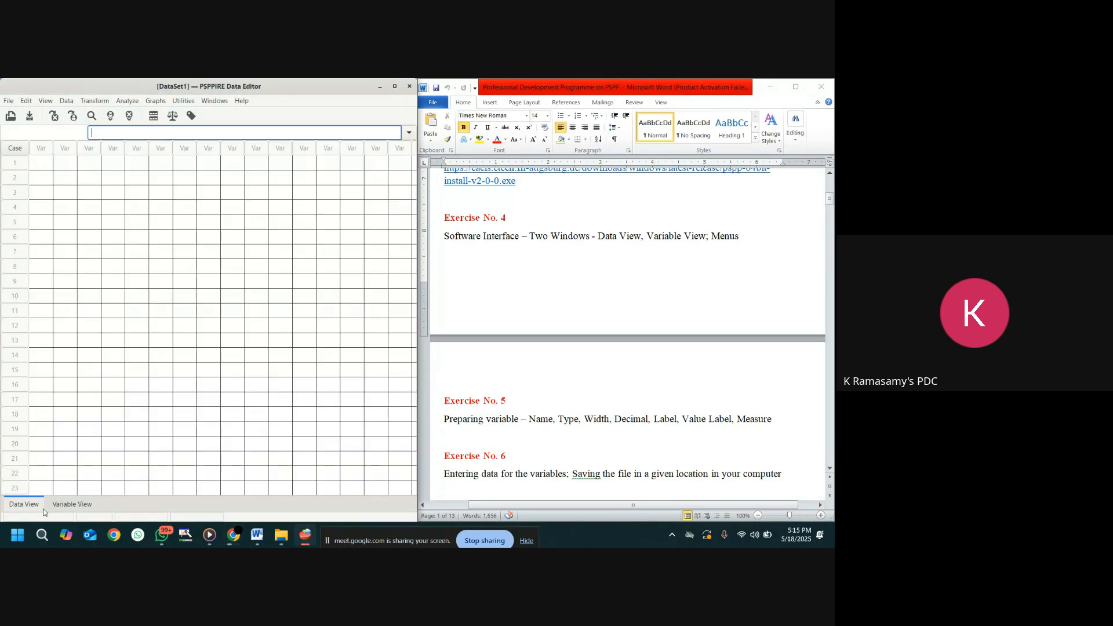
{"action": "left_click", "coordinate": [77, 506]}
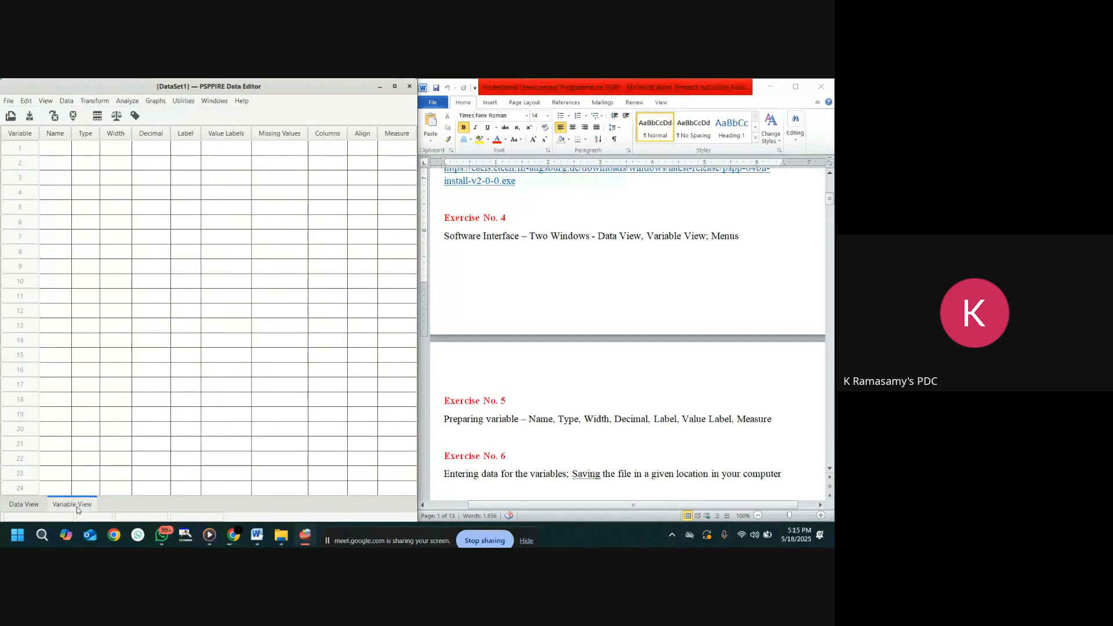
{"action": "left_click", "coordinate": [25, 506]}
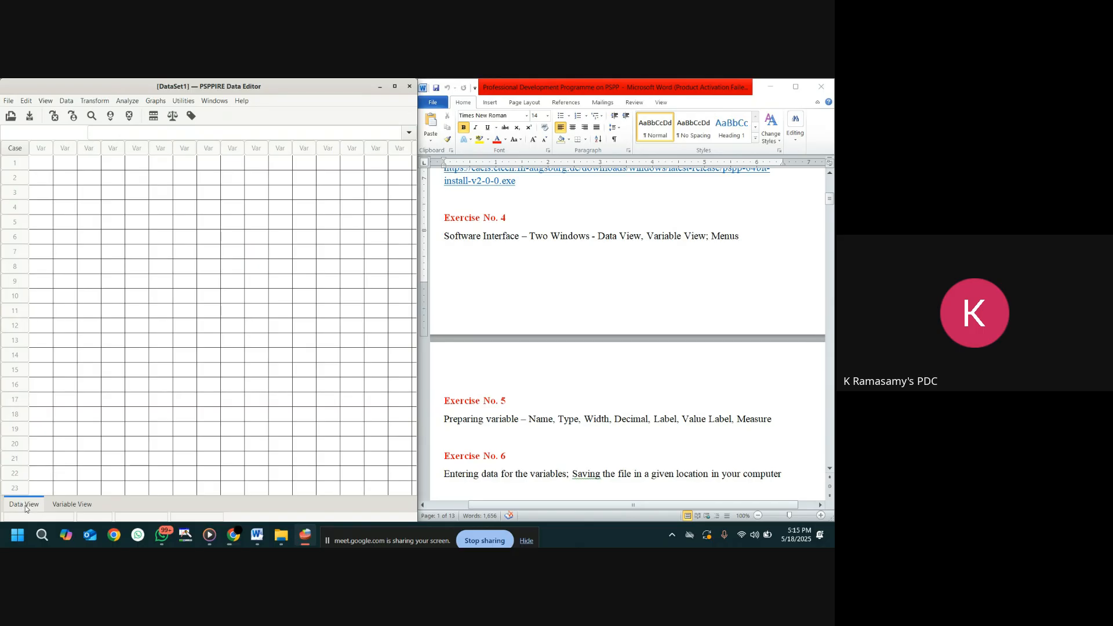
{"action": "left_click", "coordinate": [71, 505]}
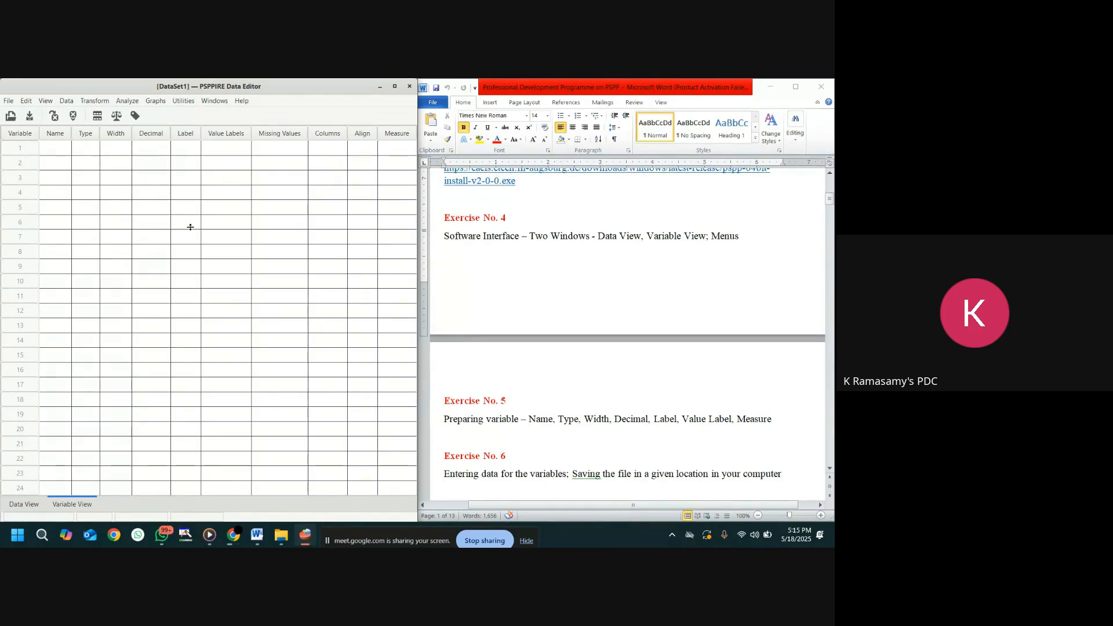
{"action": "left_click", "coordinate": [33, 505]}
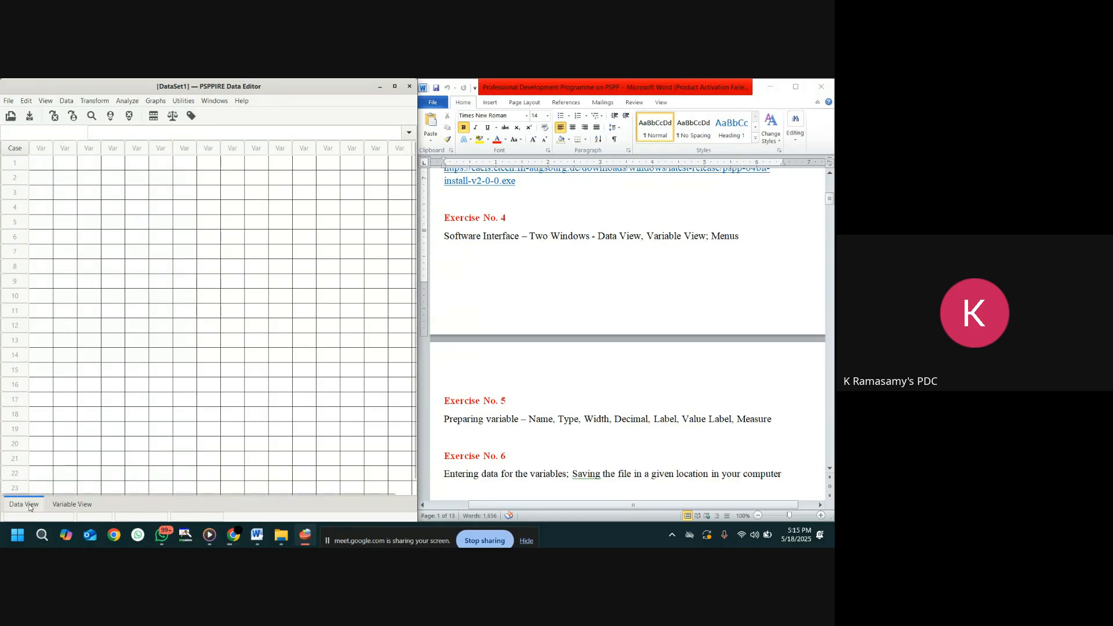
{"action": "left_click", "coordinate": [75, 509]}
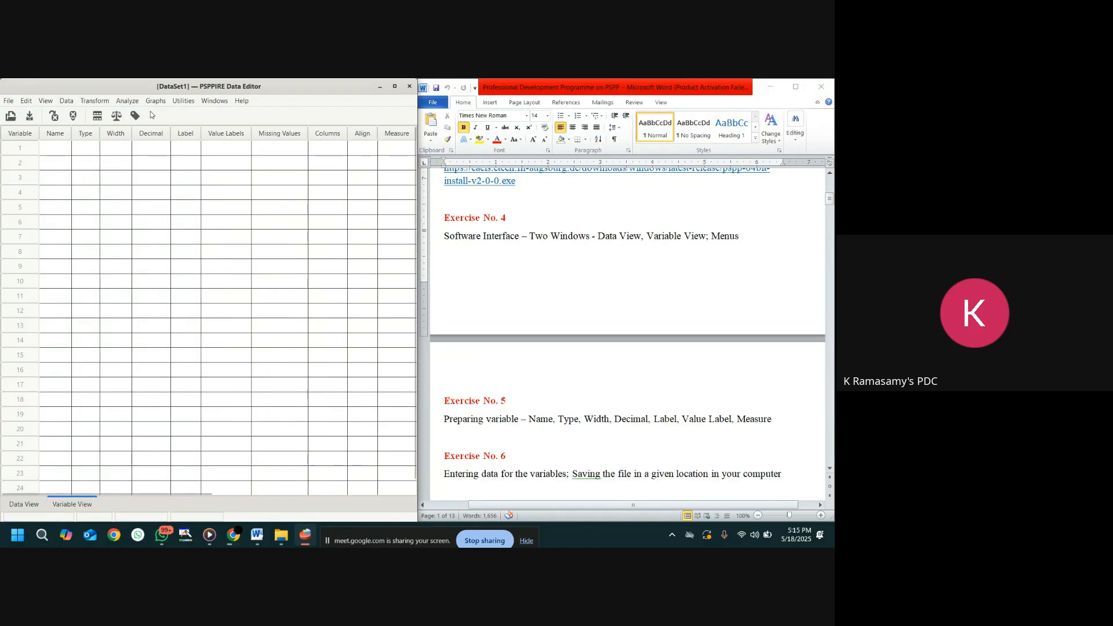
- Examine the commands PSPP offers for files, transforming data, analysis, regression, graphs and help
{"action": "left_click", "coordinate": [9, 101]}
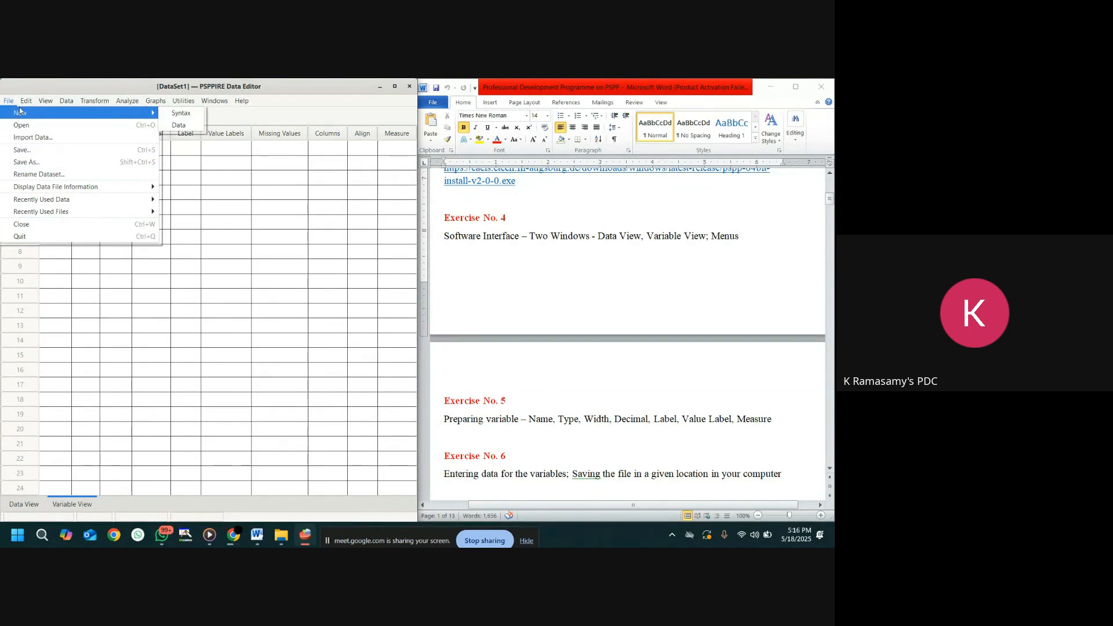
{"action": "mouse_move", "coordinate": [25, 105]}
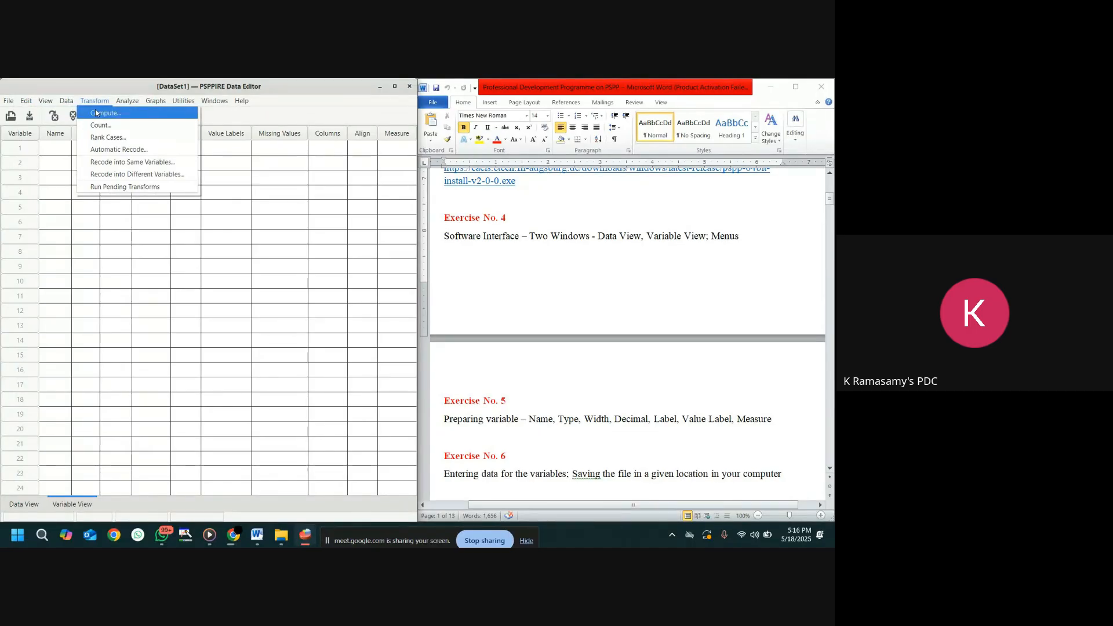
{"action": "mouse_move", "coordinate": [129, 103]}
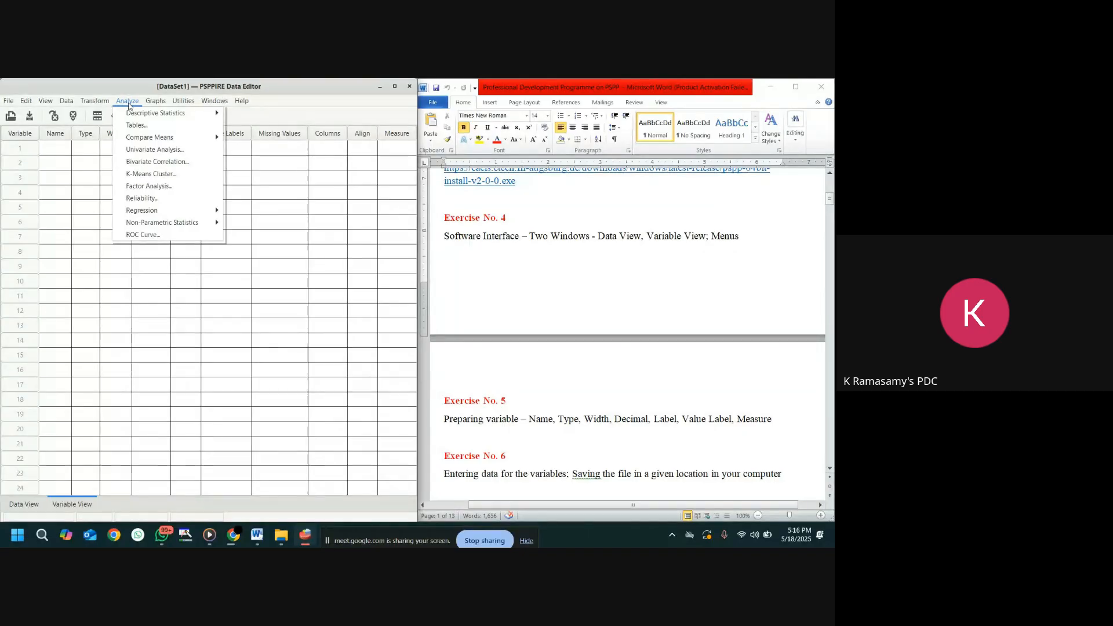
{"action": "mouse_move", "coordinate": [155, 139]}
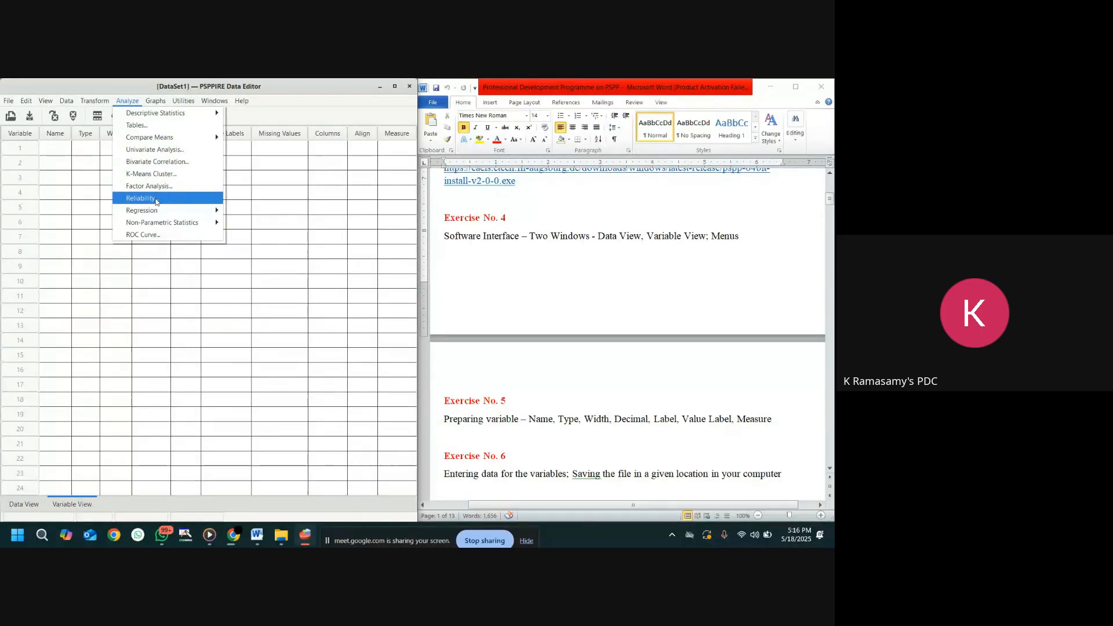
{"action": "mouse_move", "coordinate": [156, 212]}
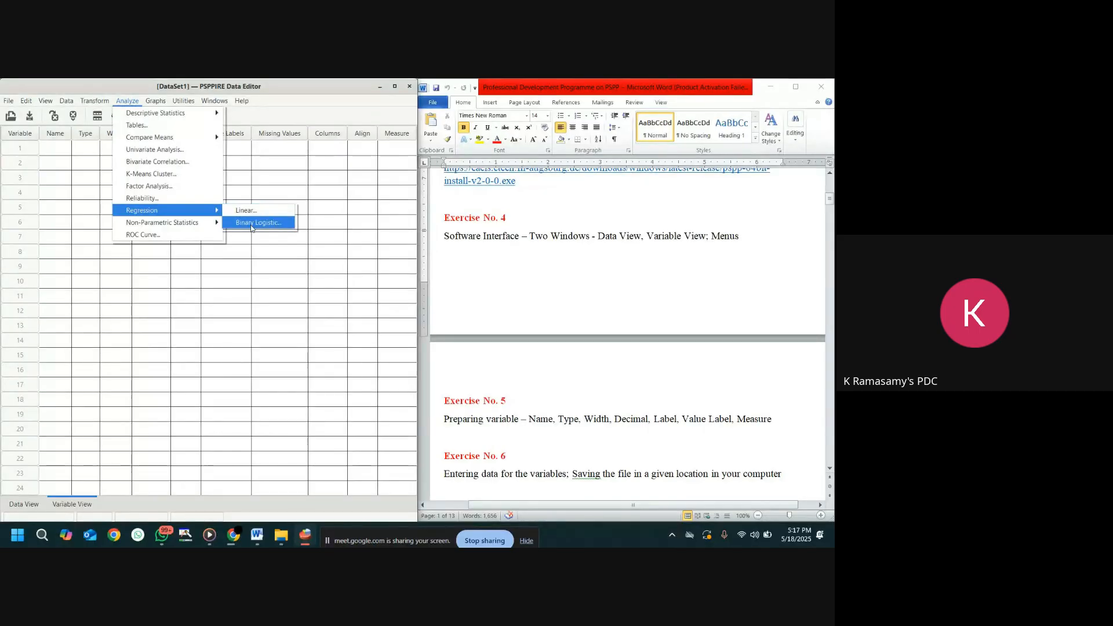
{"action": "mouse_move", "coordinate": [183, 229]}
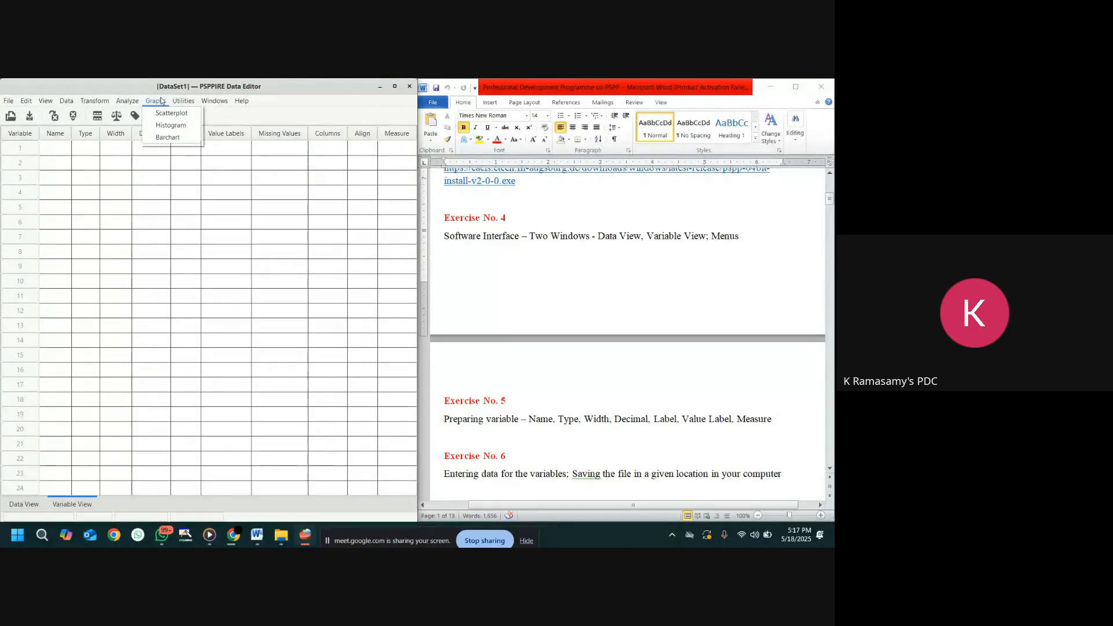
{"action": "mouse_move", "coordinate": [239, 104]}
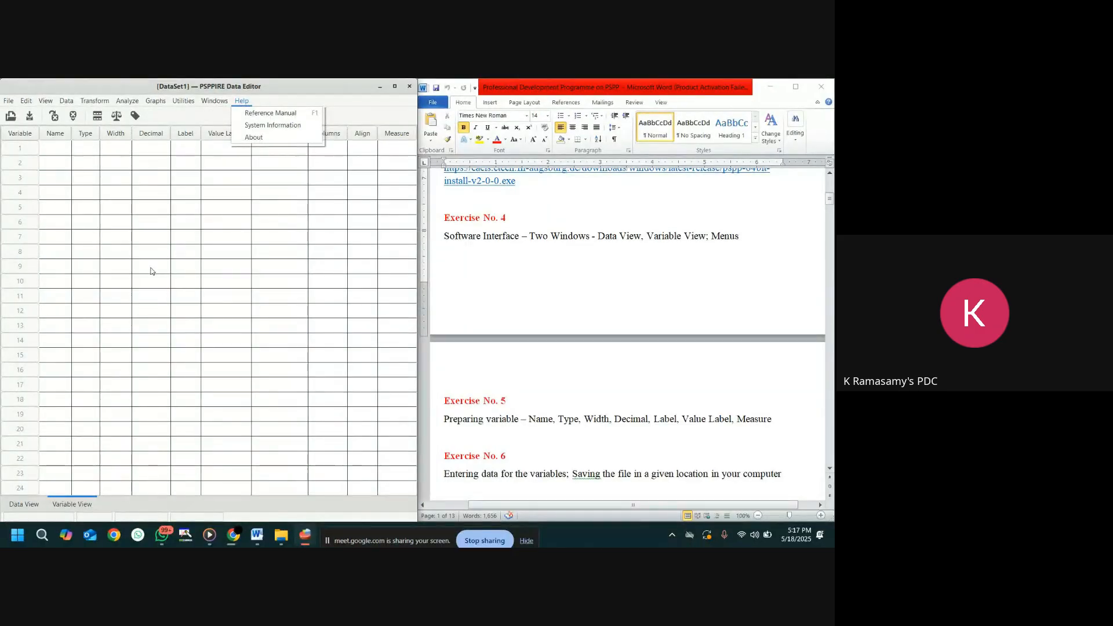
{"action": "left_click", "coordinate": [334, 91]}
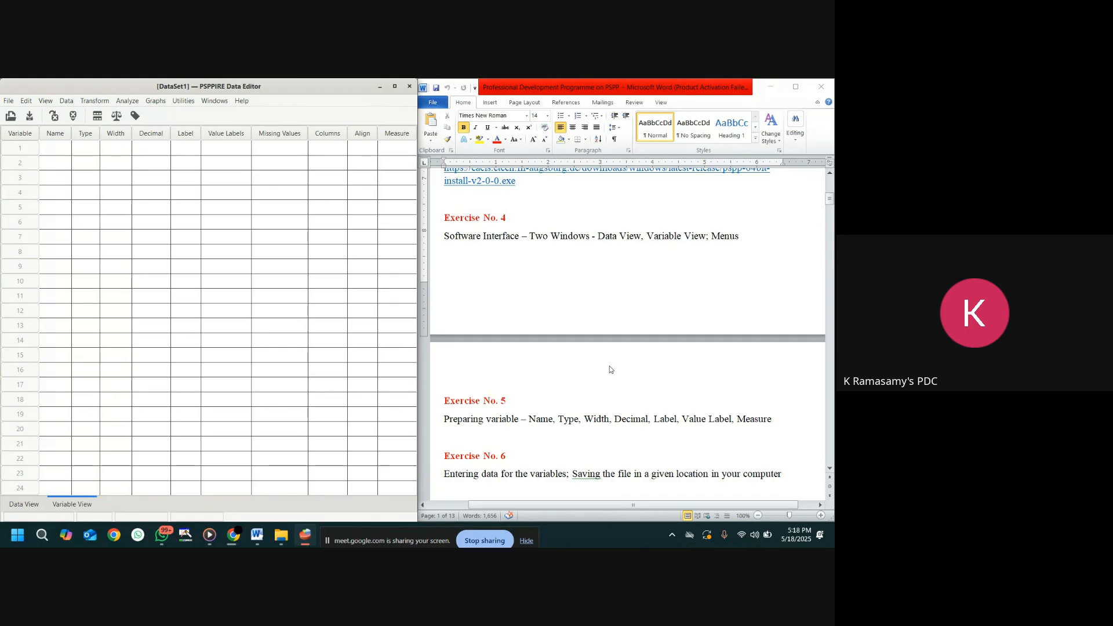
- Read Exercise No. 5 on preparing variables and the exercises following it in the Word document
{"action": "left_click", "coordinate": [647, 279]}
{"action": "scroll", "coordinate": [628, 198], "scroll_direction": "down", "scroll_amount": 3}
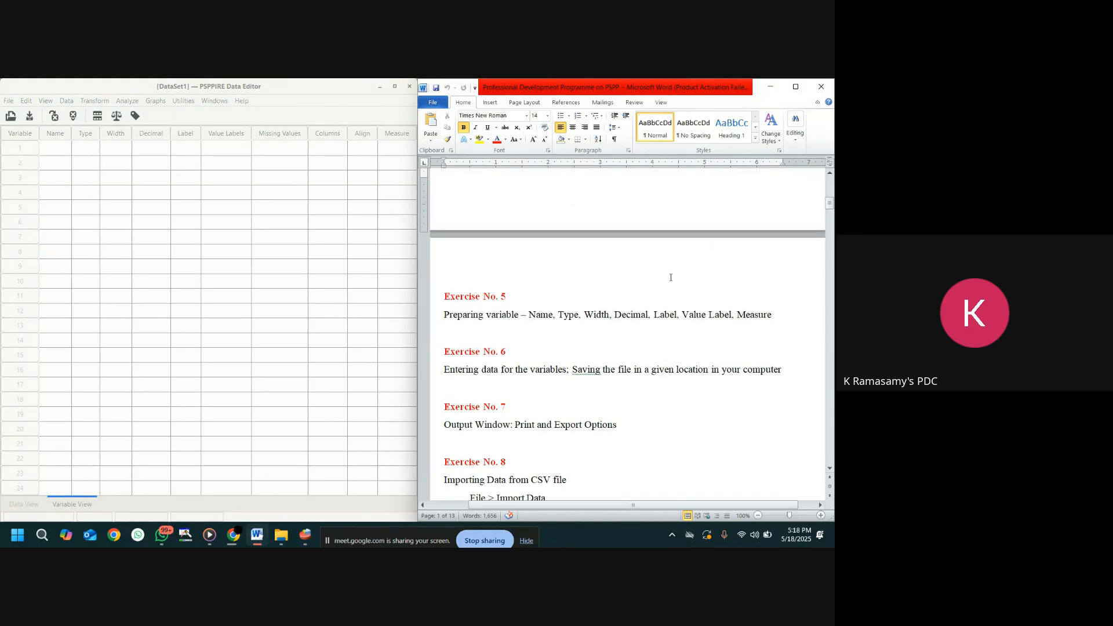
{"action": "scroll", "coordinate": [671, 278], "scroll_direction": "down", "scroll_amount": 3}
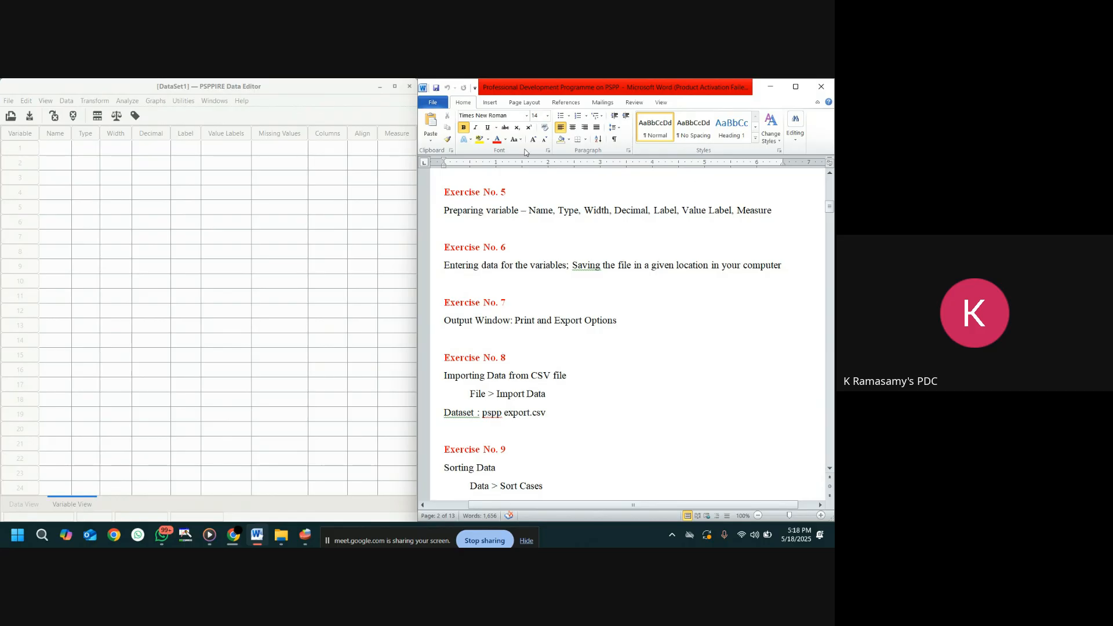
- Create the first variable in PSPP's Variable View with the name q1
{"action": "left_click", "coordinate": [75, 508]}
{"action": "left_click", "coordinate": [22, 508]}
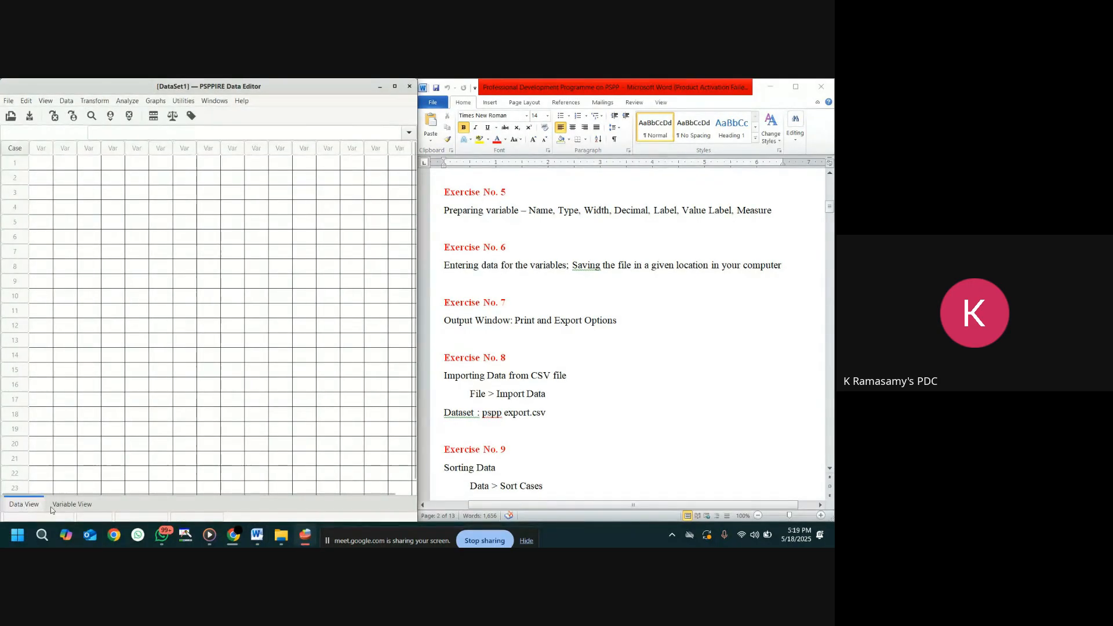
{"action": "left_click", "coordinate": [72, 506]}
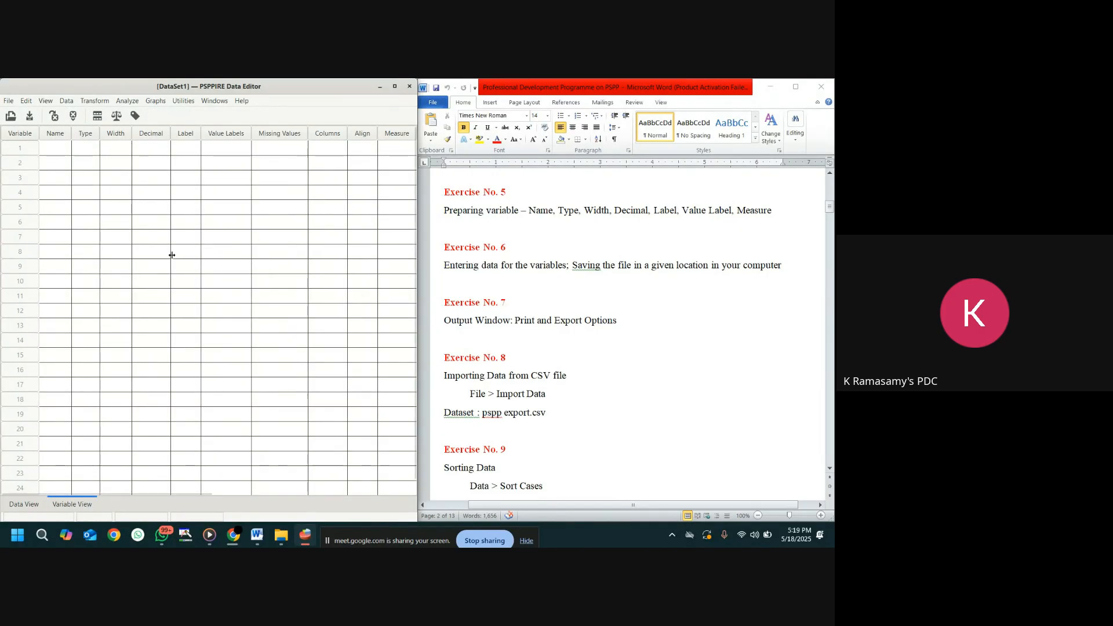
{"action": "left_click", "coordinate": [59, 145]}
{"action": "type", "text": "q"}
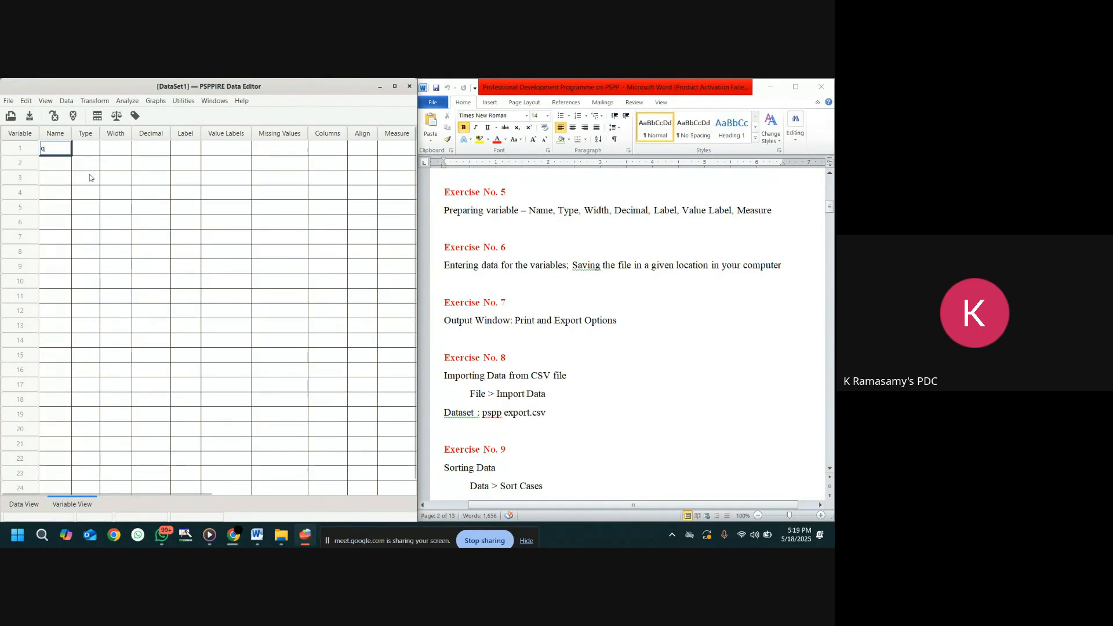
{"action": "type", "text": "1"}
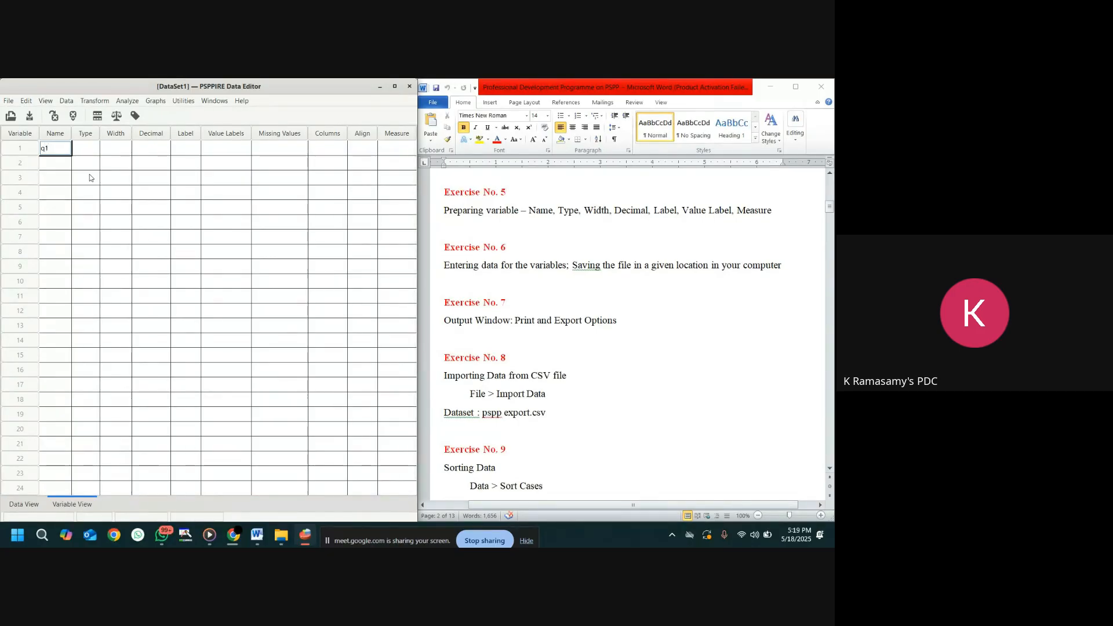
{"action": "left_click", "coordinate": [93, 153]}
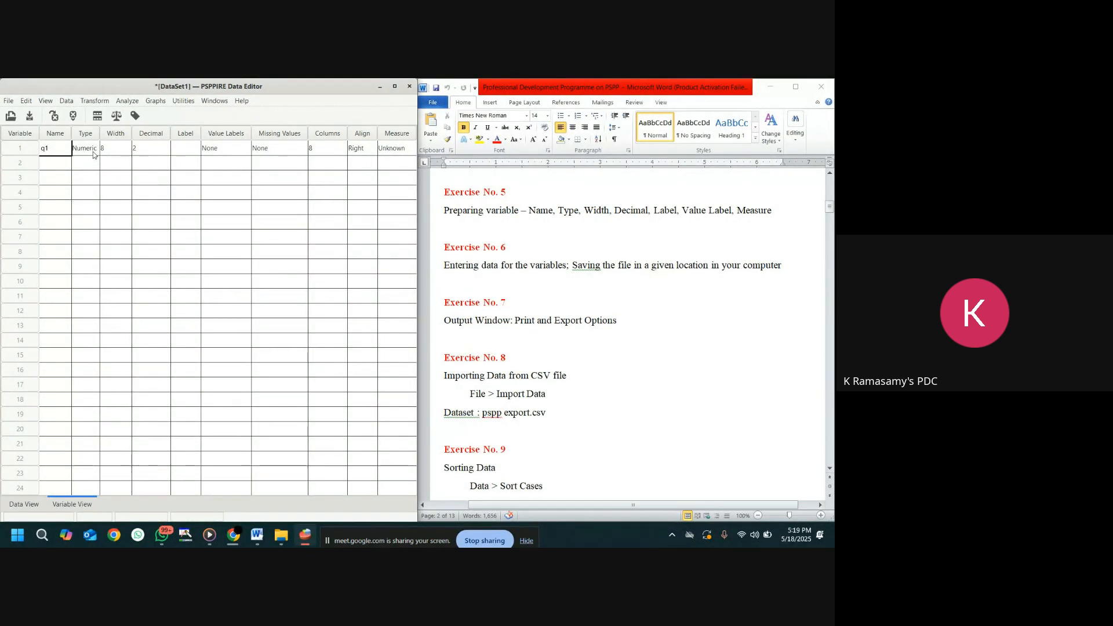
- Set the type of variable q1 to String with a width of 30
{"action": "left_click", "coordinate": [95, 149]}
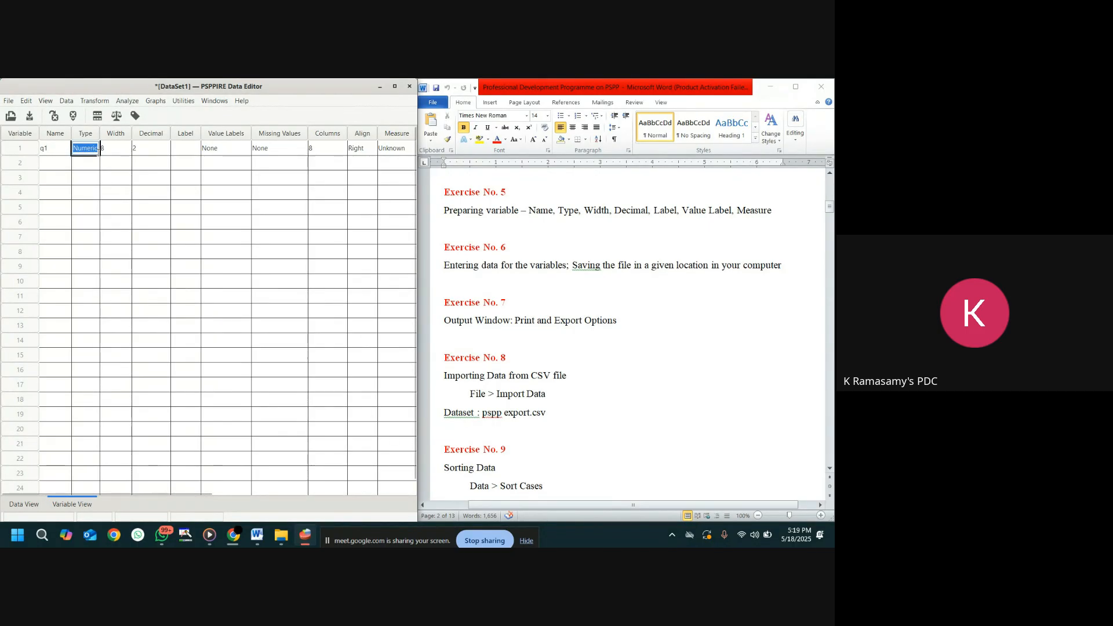
{"action": "left_click", "coordinate": [93, 148]}
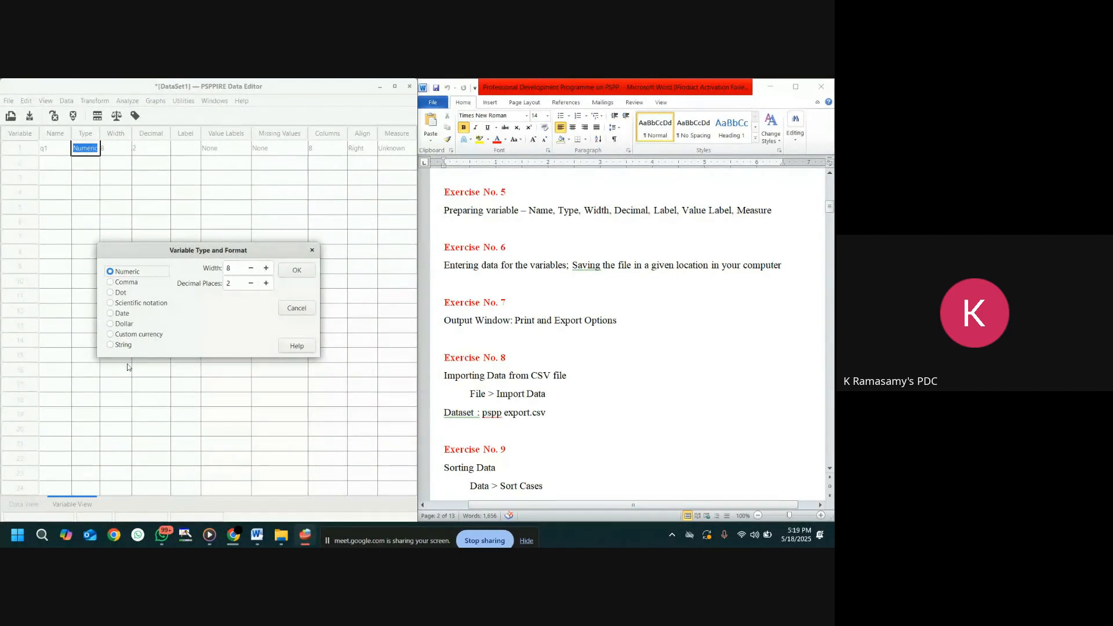
{"action": "left_click", "coordinate": [109, 347]}
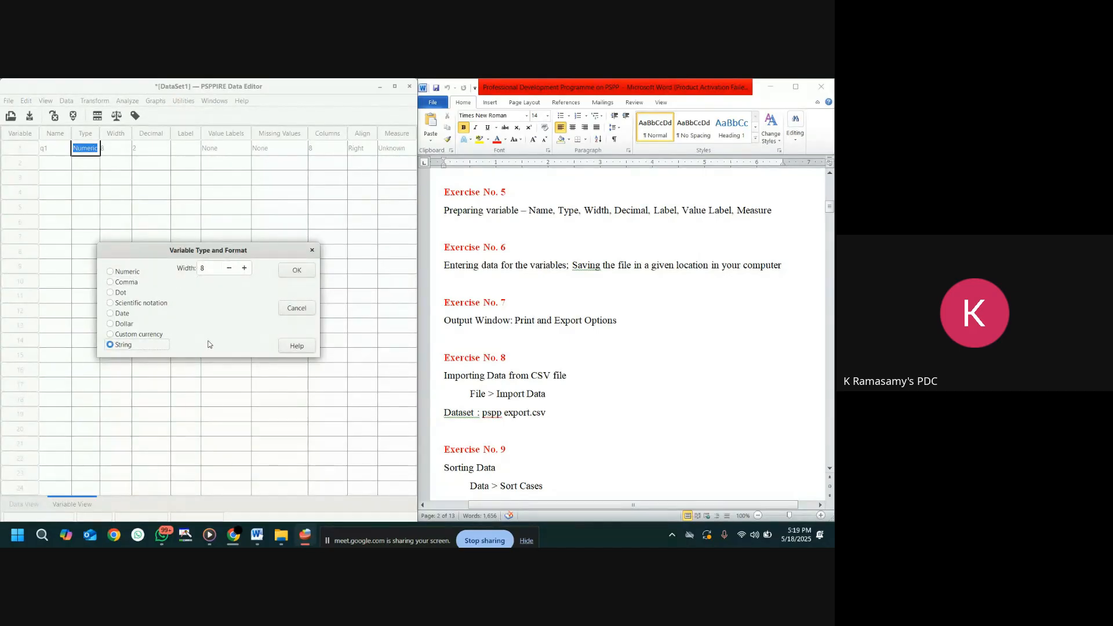
{"action": "left_click", "coordinate": [245, 269]}
{"action": "left_click", "coordinate": [244, 269]}
{"action": "left_click", "coordinate": [245, 268]}
{"action": "left_click", "coordinate": [245, 269]}
{"action": "left_click", "coordinate": [244, 269]}
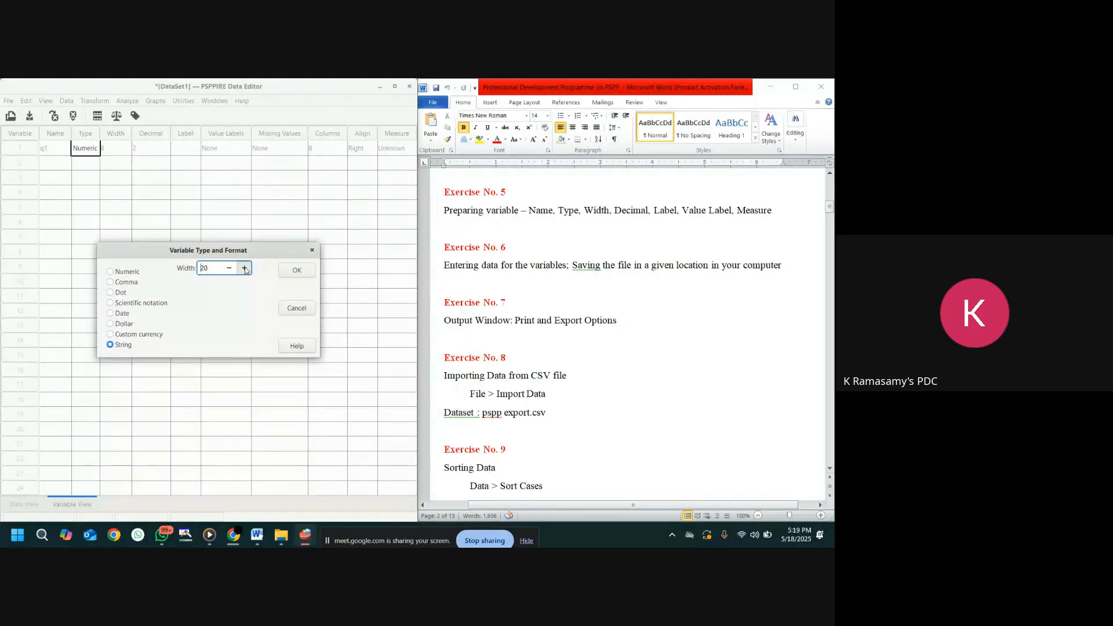
{"action": "left_click", "coordinate": [245, 269]}
{"action": "left_click", "coordinate": [297, 271]}
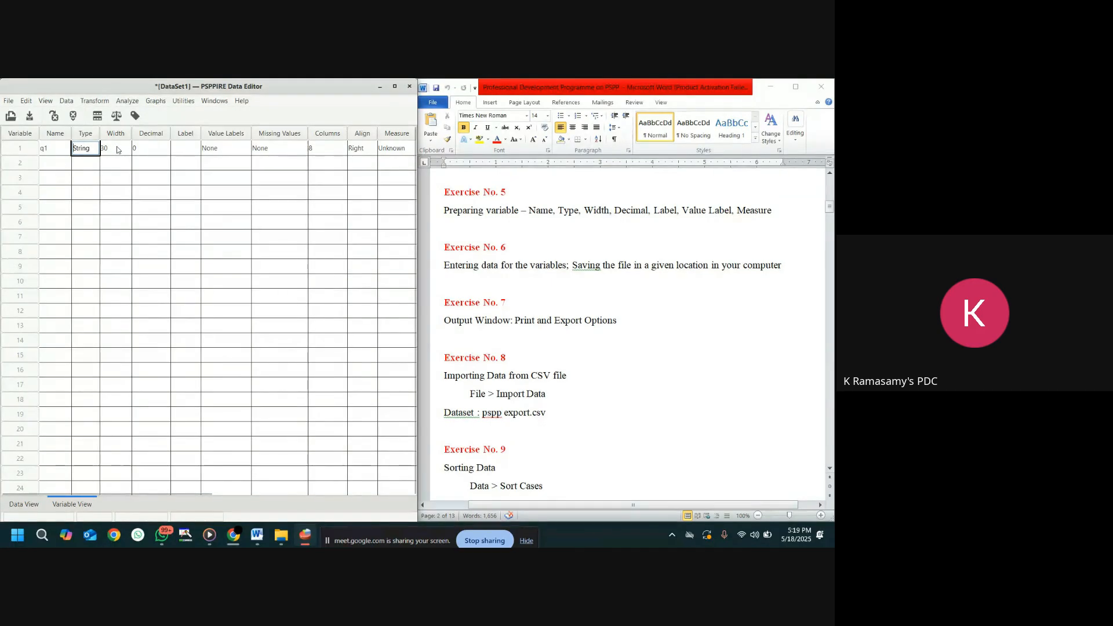
- Label variable q1 "Name of the Respondent" and widen the Label column to fit the text
{"action": "left_click", "coordinate": [189, 147]}
{"action": "left_click", "coordinate": [189, 147]}
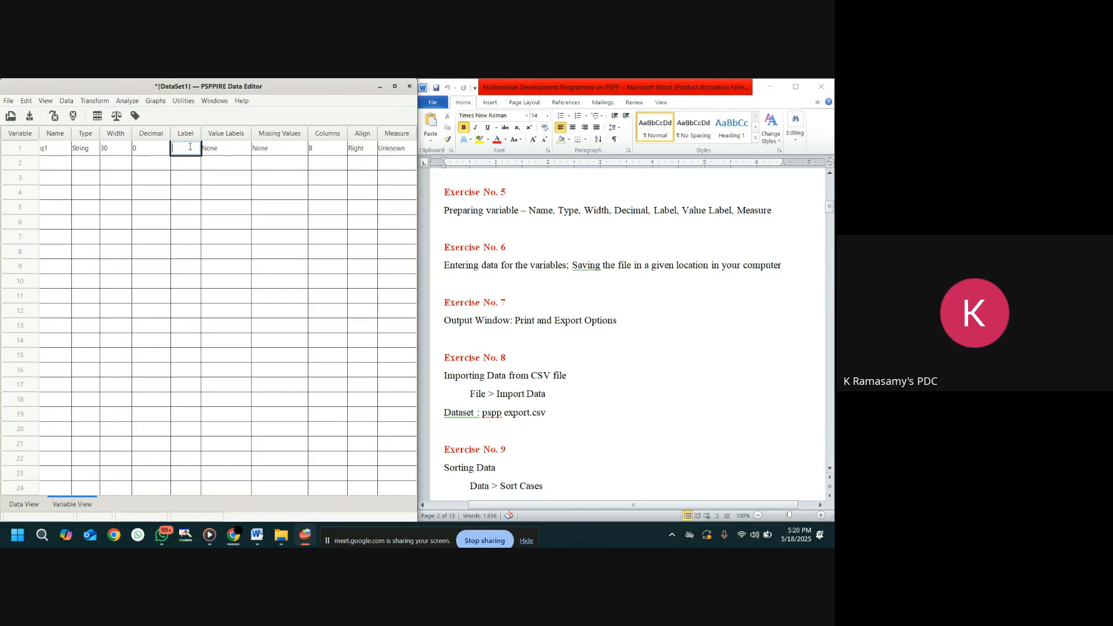
{"action": "type", "text": "Nam"}
{"action": "type", "text": "e of the"}
{"action": "type", "text": " Resp"}
{"action": "type", "text": "ondent"}
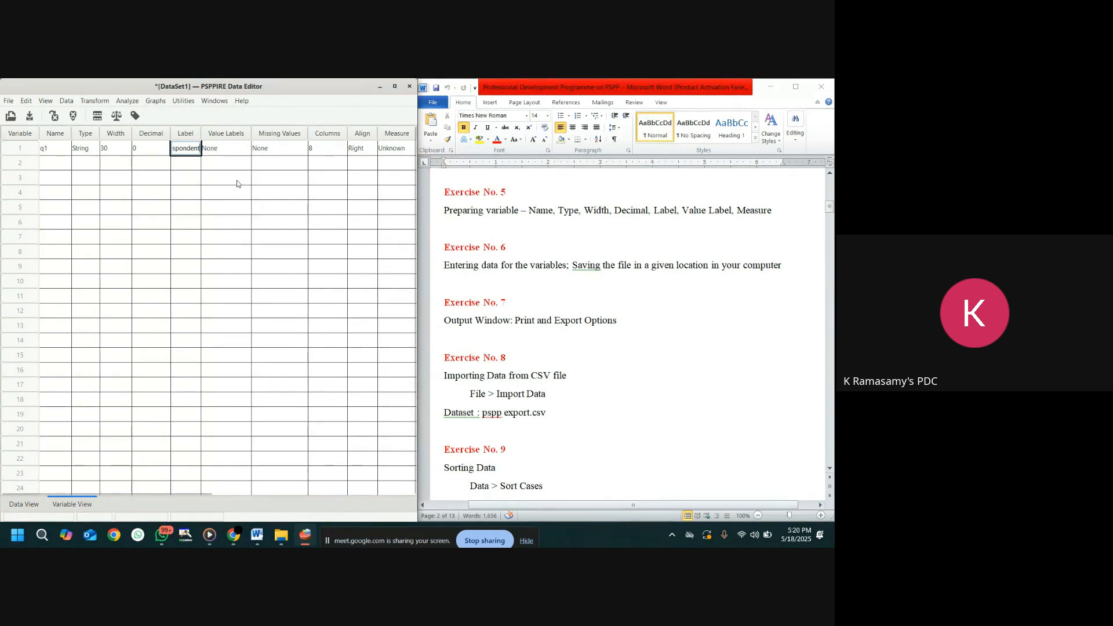
{"action": "left_click_drag", "start_coordinate": [232, 135], "coordinate": [244, 134]}
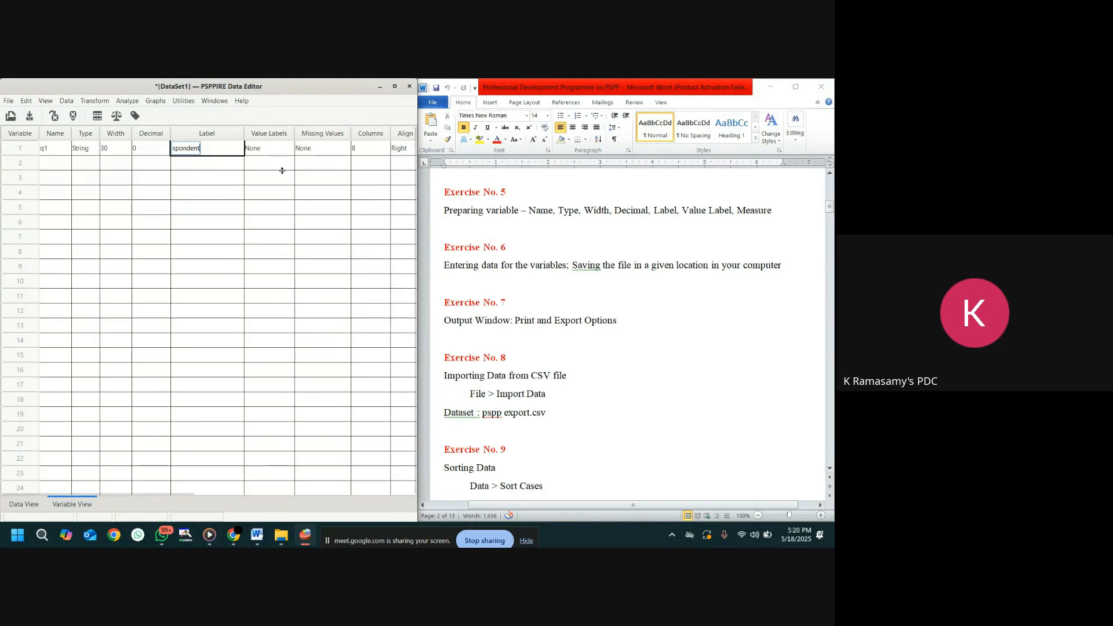
{"action": "left_click", "coordinate": [279, 150]}
{"action": "left_click", "coordinate": [279, 150]}
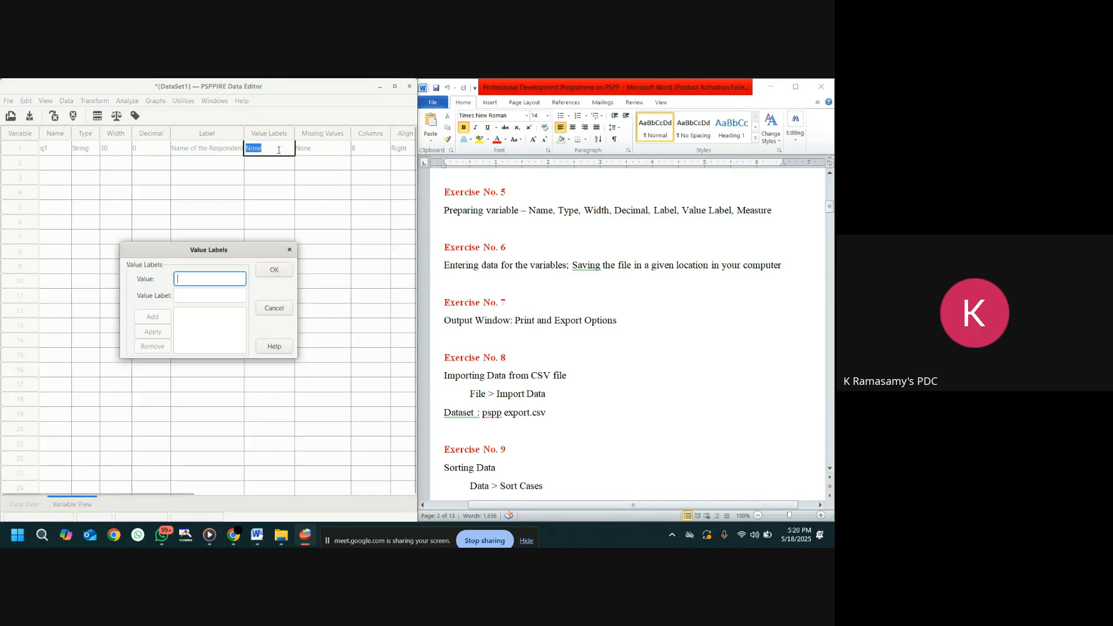
{"action": "left_click", "coordinate": [290, 250]}
{"action": "left_click", "coordinate": [279, 148]}
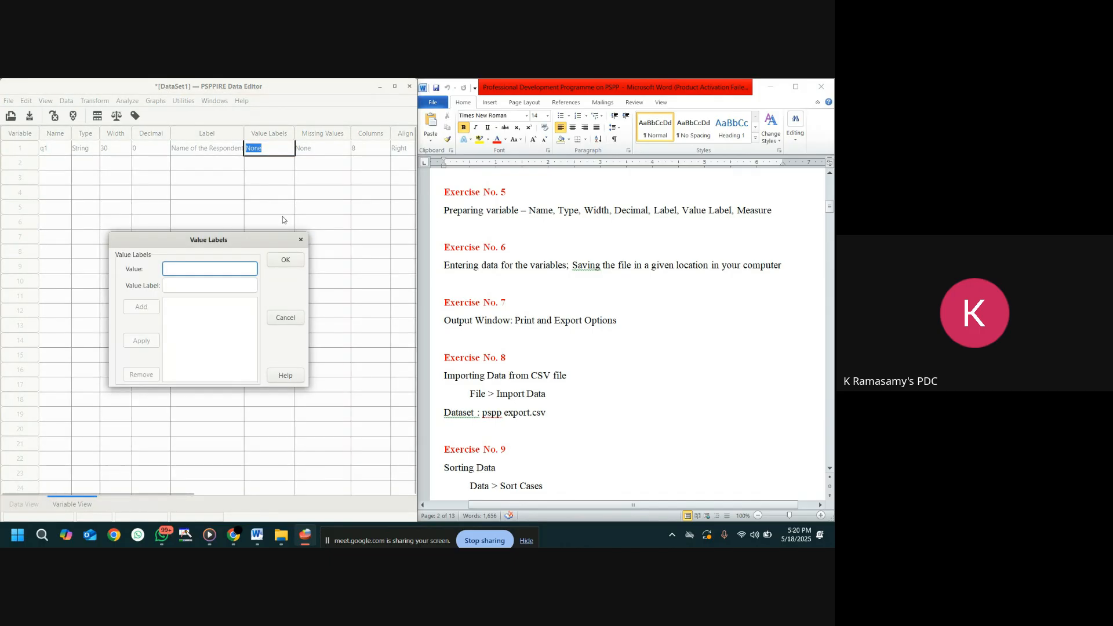
{"action": "left_click", "coordinate": [301, 240]}
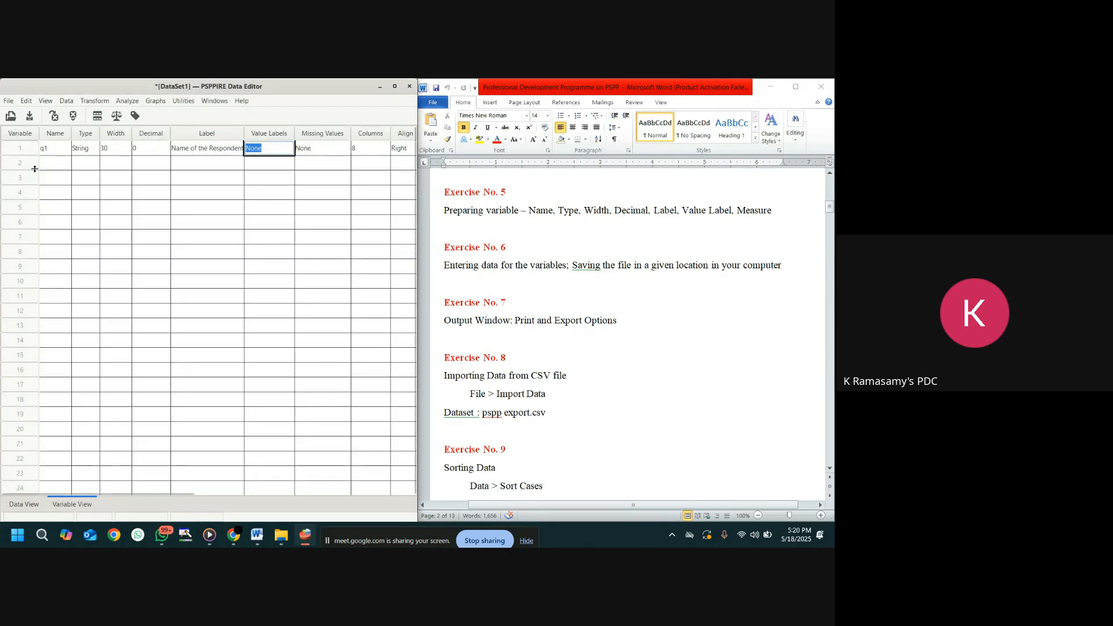
- Create the second variable with the name q2, keeping its type Numeric
{"action": "left_click", "coordinate": [58, 166]}
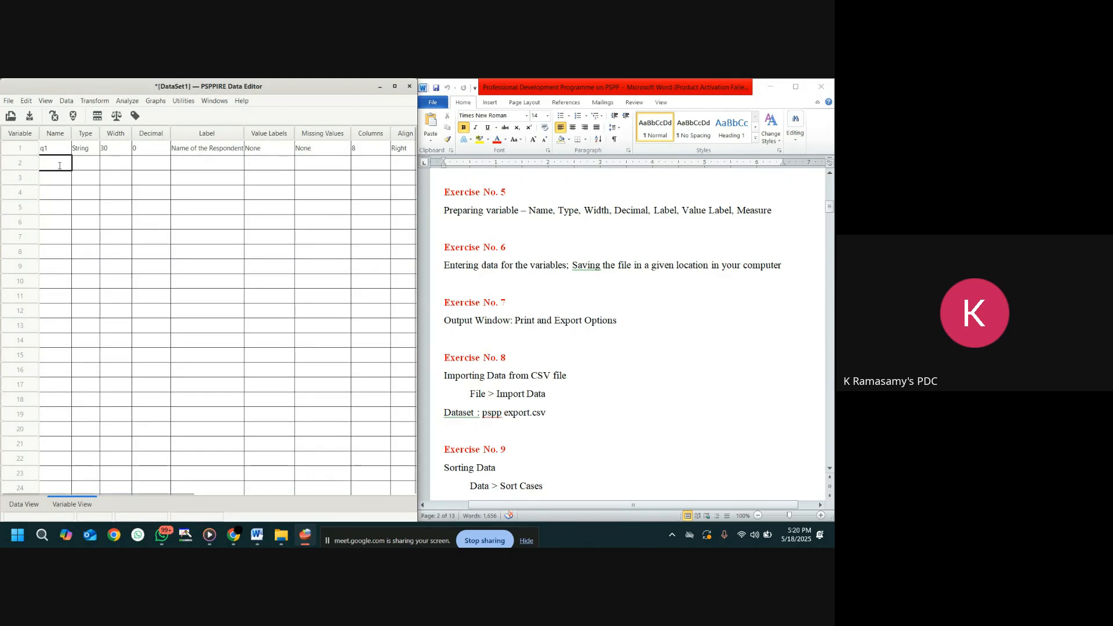
{"action": "type", "text": "2"}
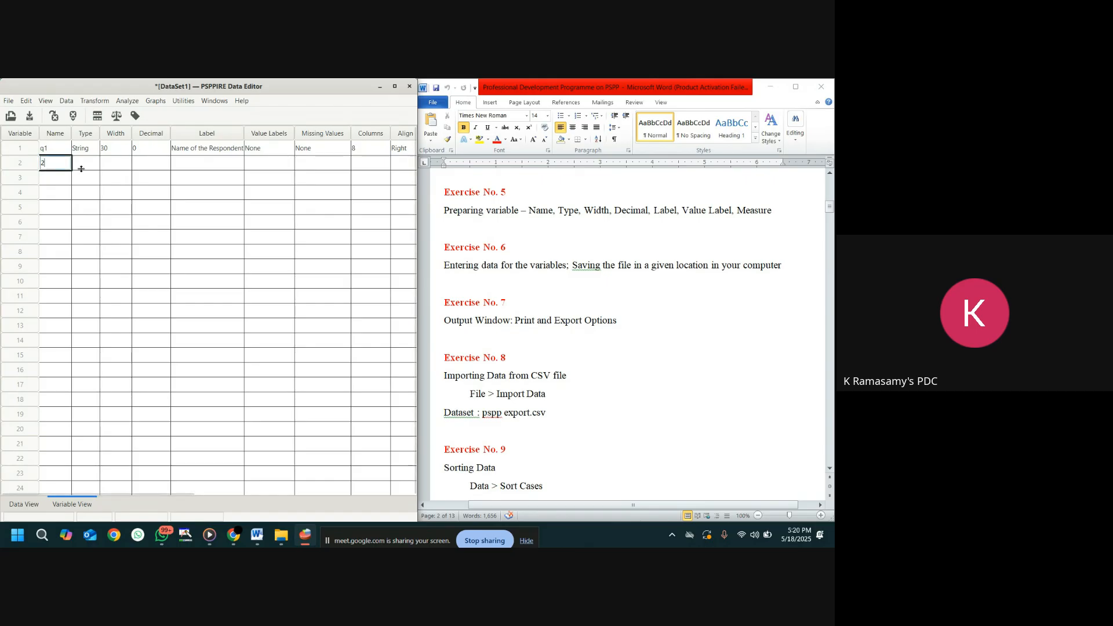
{"action": "type", "text": "q2"}
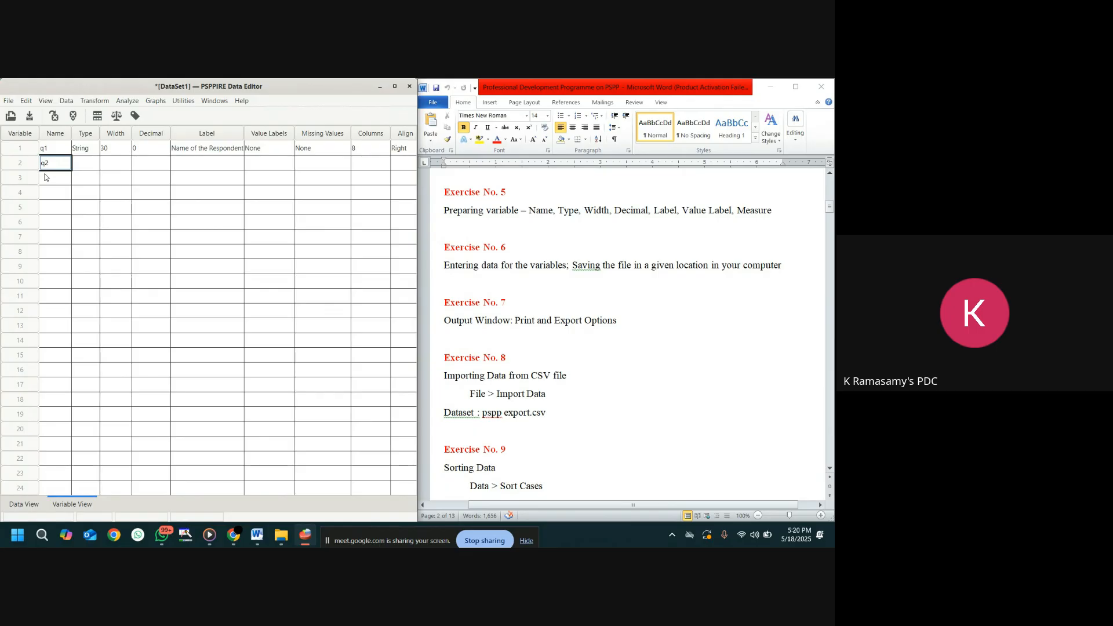
{"action": "left_click", "coordinate": [89, 163]}
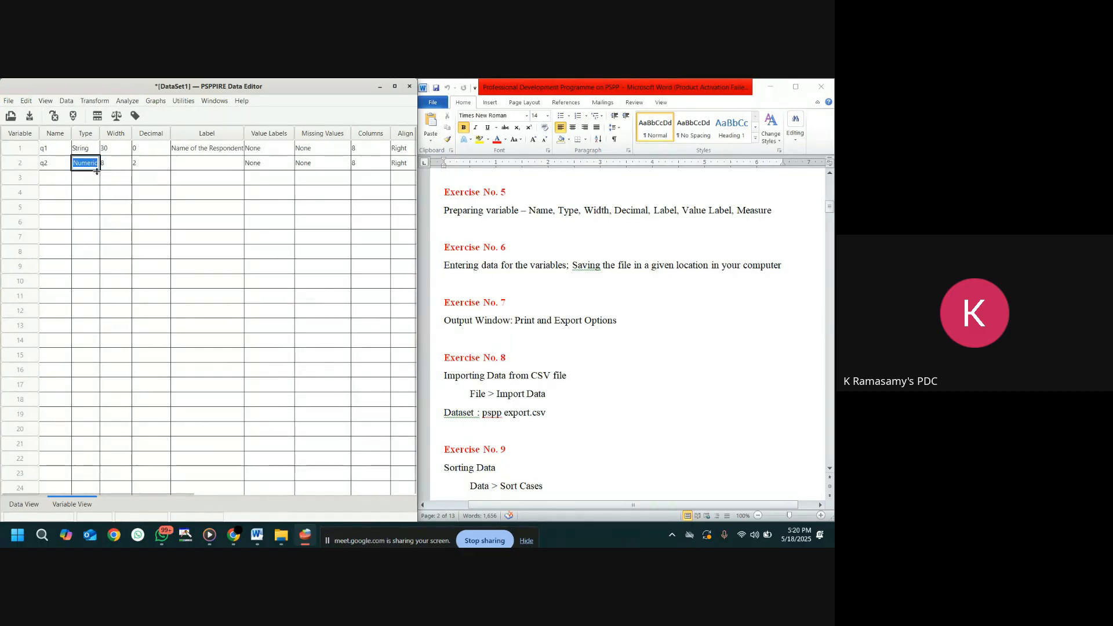
- Set the width of variable q2 to 2
{"action": "left_click", "coordinate": [121, 163]}
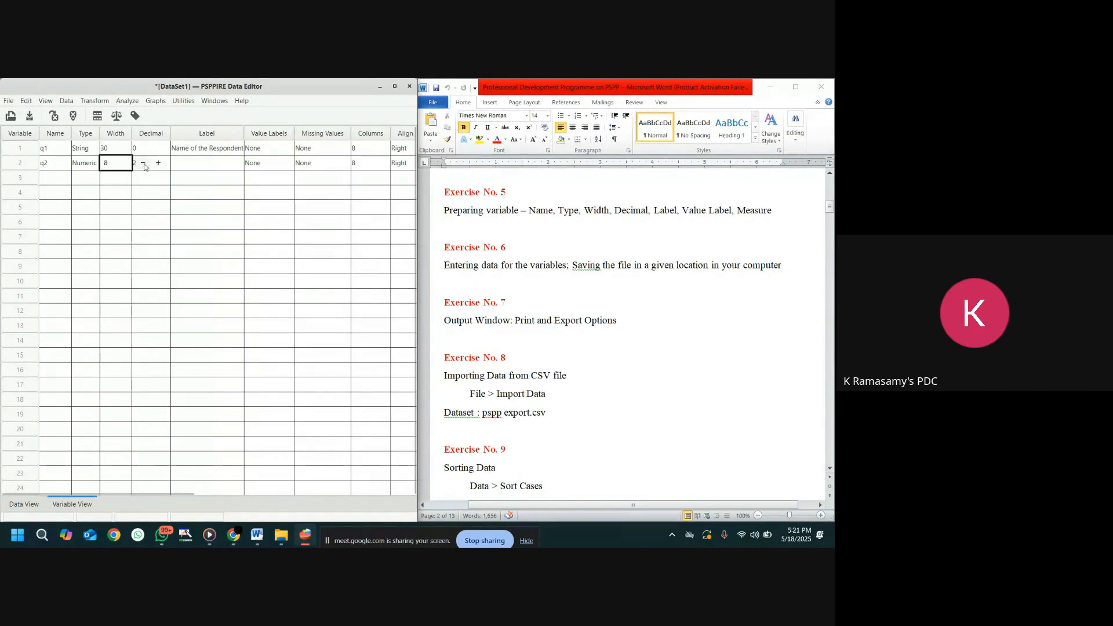
{"action": "left_click", "coordinate": [144, 164]}
{"action": "left_click", "coordinate": [143, 165]}
{"action": "left_click", "coordinate": [144, 164]}
{"action": "left_click", "coordinate": [143, 164]}
{"action": "left_click", "coordinate": [144, 165]}
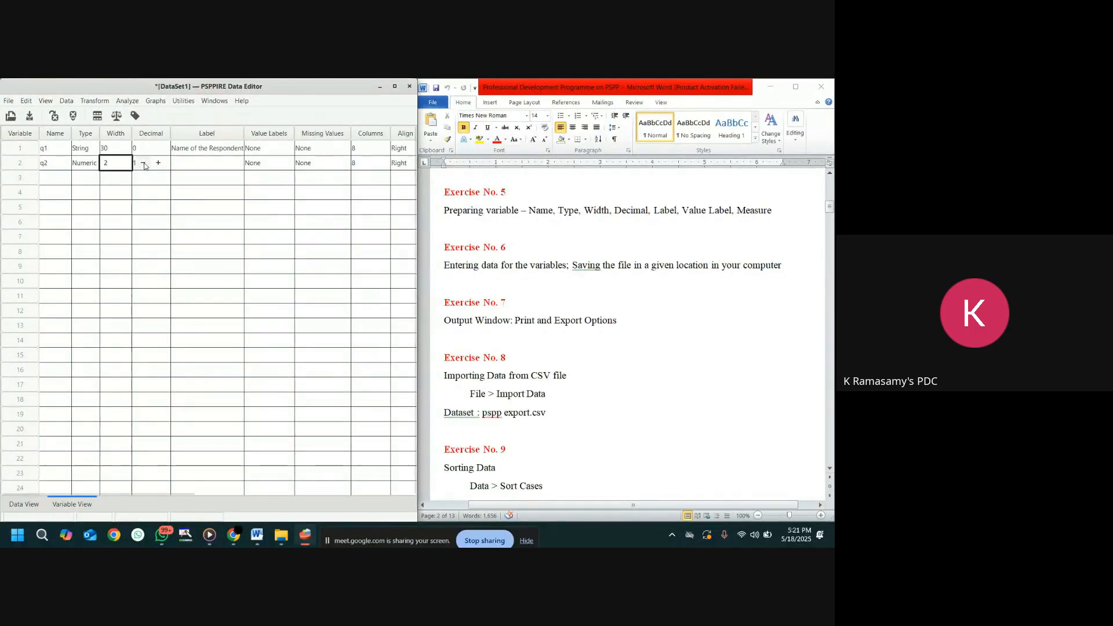
{"action": "left_click", "coordinate": [144, 164]}
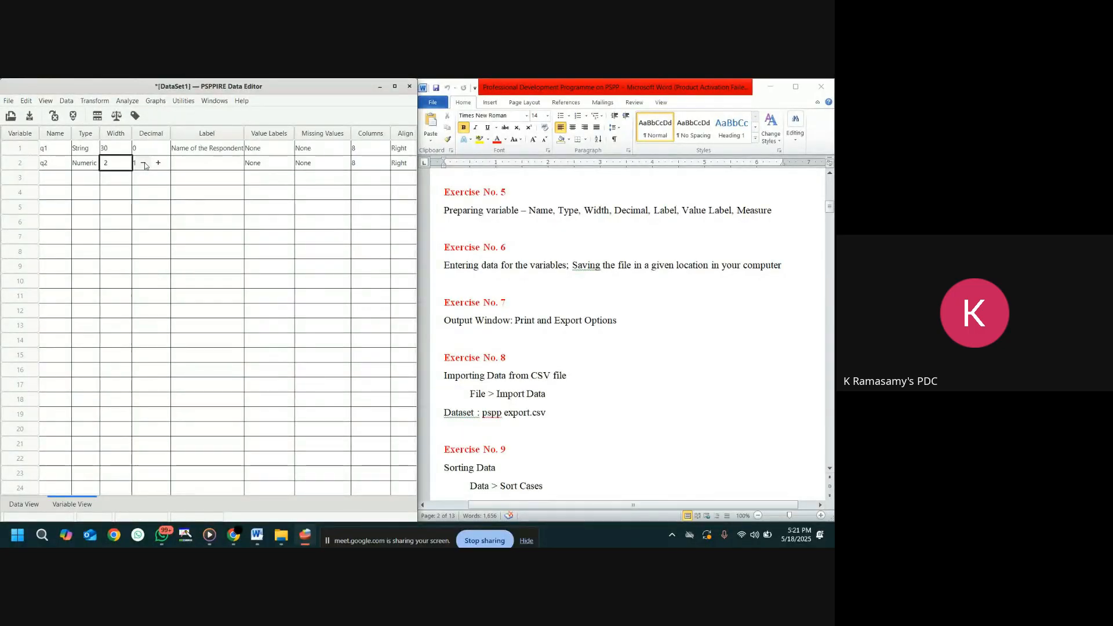
- Set the decimals of variable q2 to 0 and label it "Age"
{"action": "left_click", "coordinate": [192, 166]}
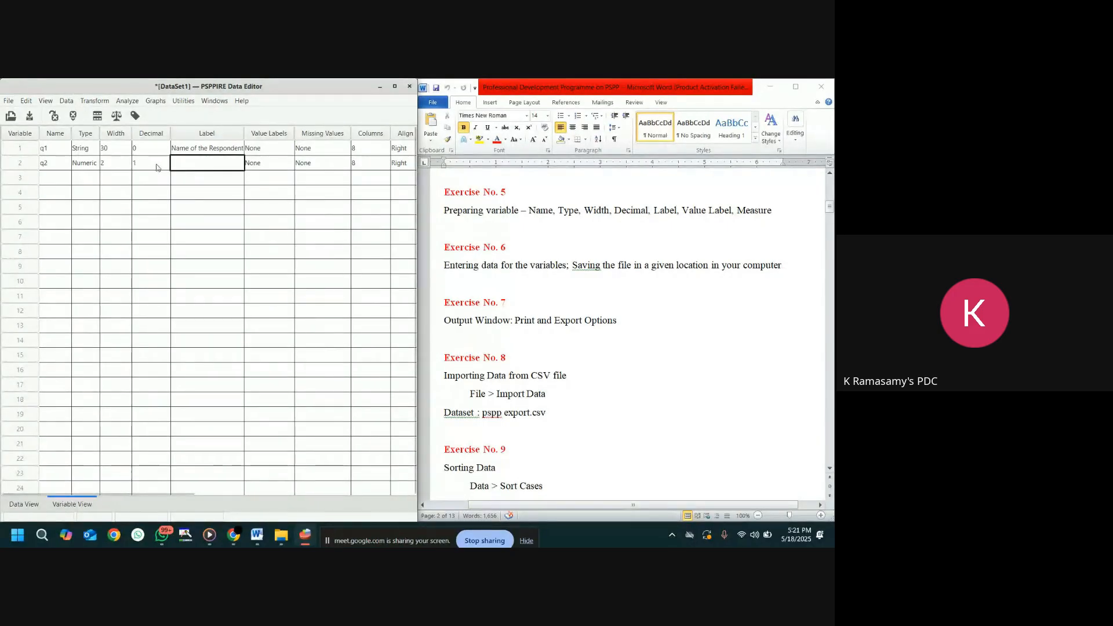
{"action": "left_click", "coordinate": [157, 166]}
{"action": "left_click", "coordinate": [205, 166]}
{"action": "type", "text": "Age"}
- Create the third variable with the name q3, keeping its type Numeric
{"action": "left_click", "coordinate": [56, 178]}
{"action": "type", "text": "q3"}
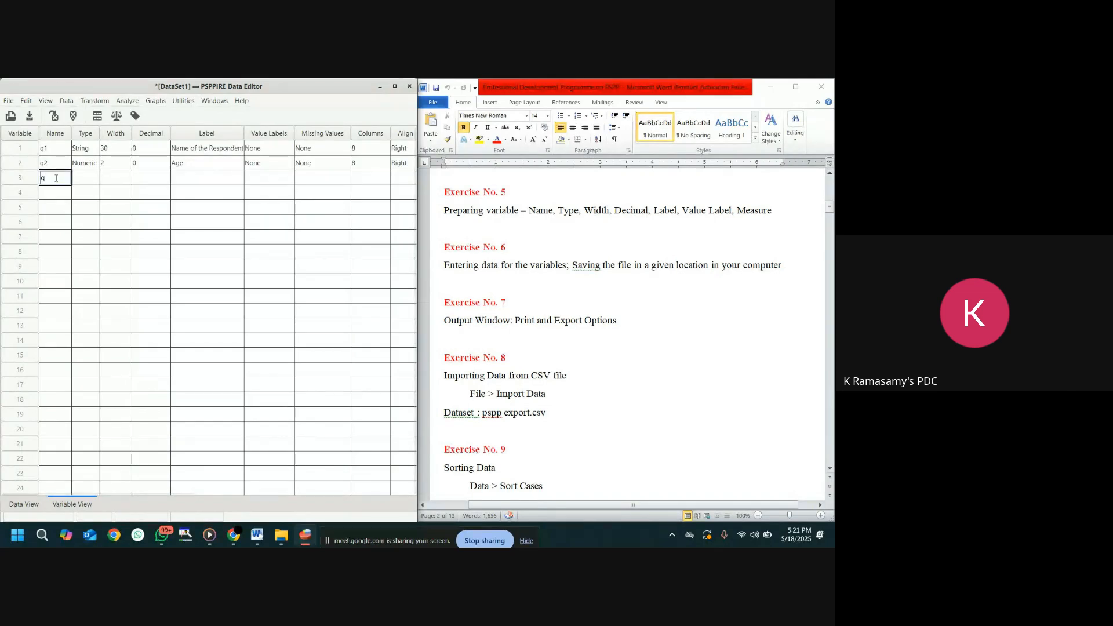
{"action": "left_click", "coordinate": [88, 179]}
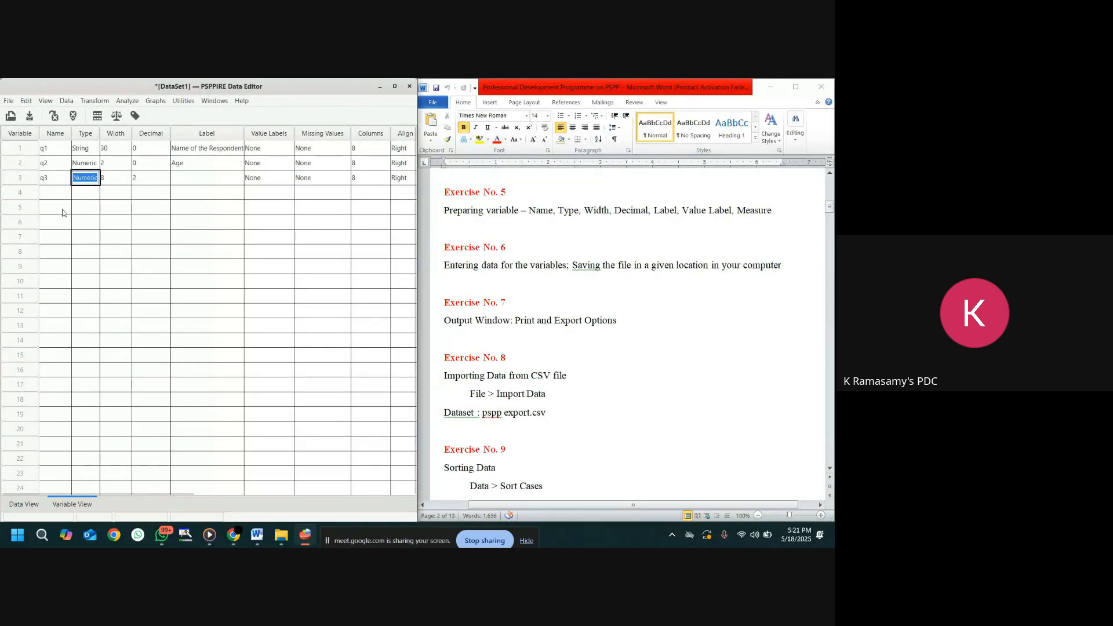
- Set the width of variable q3 to 1 and label it "Gender"
{"action": "left_click", "coordinate": [116, 180]}
{"action": "left_click", "coordinate": [145, 180]}
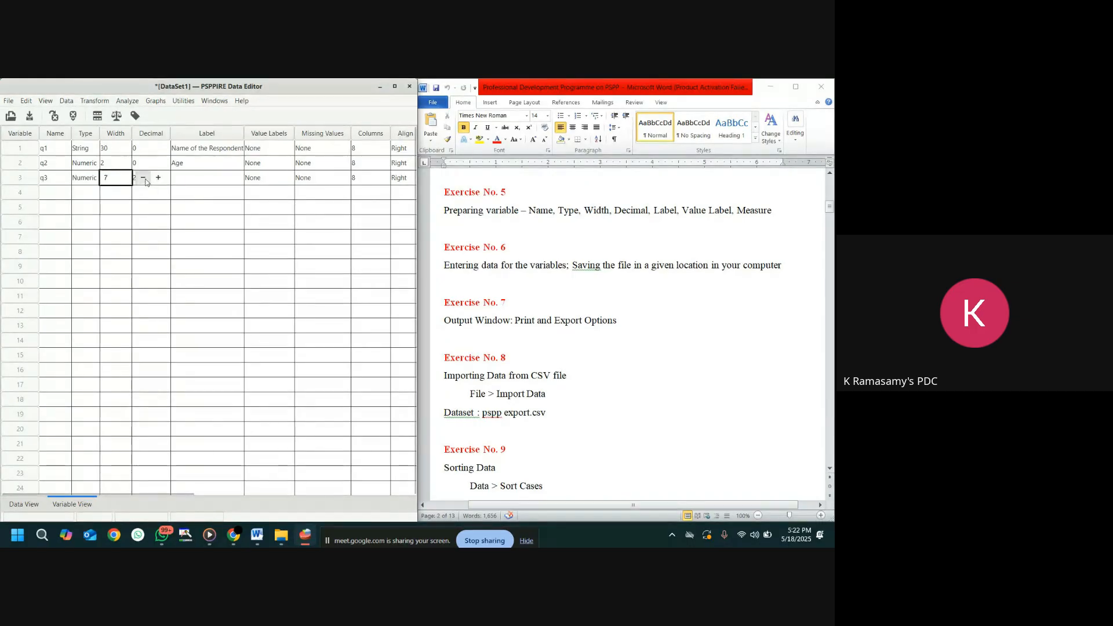
{"action": "left_click", "coordinate": [145, 180]}
{"action": "left_click", "coordinate": [145, 180]}
{"action": "left_click", "coordinate": [146, 179]}
{"action": "left_click", "coordinate": [146, 180]}
{"action": "left_click", "coordinate": [146, 180]}
{"action": "left_click", "coordinate": [146, 180]}
{"action": "left_click", "coordinate": [174, 183]}
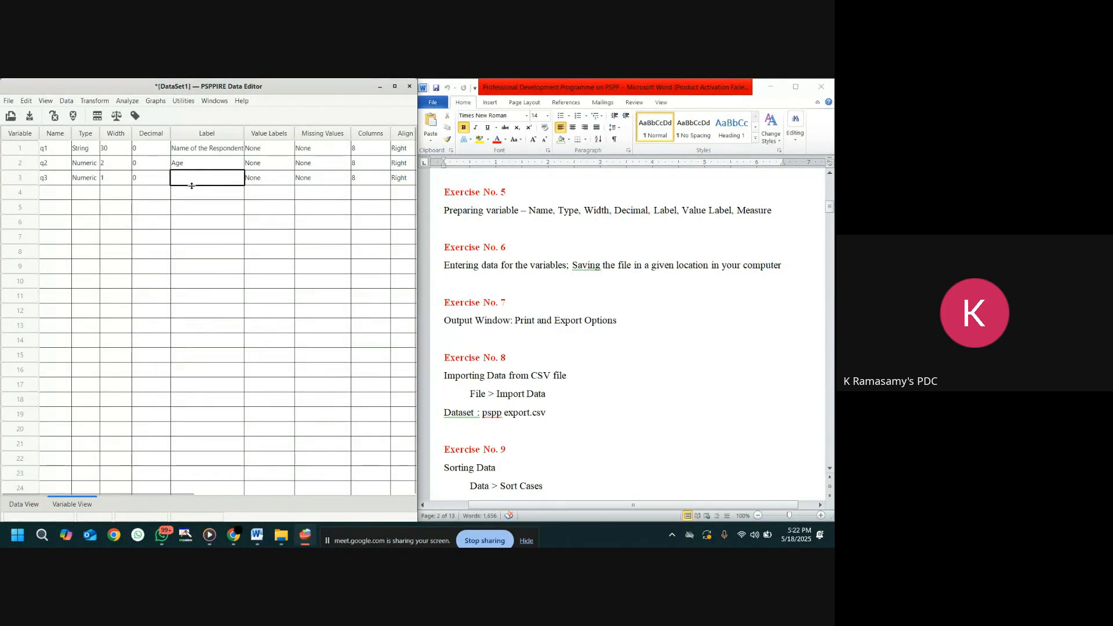
{"action": "type", "text": "Gender"}
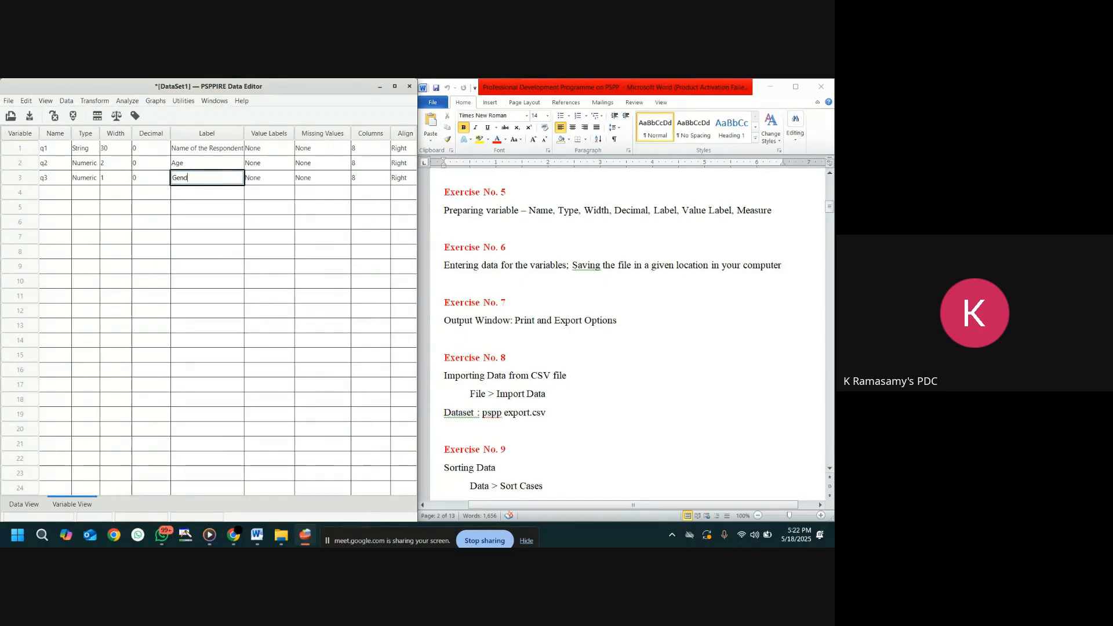
- Define the value labels of the Gender variable q3 as 1 = Male and 2 = Female
{"action": "left_click", "coordinate": [285, 178]}
{"action": "left_click", "coordinate": [287, 178]}
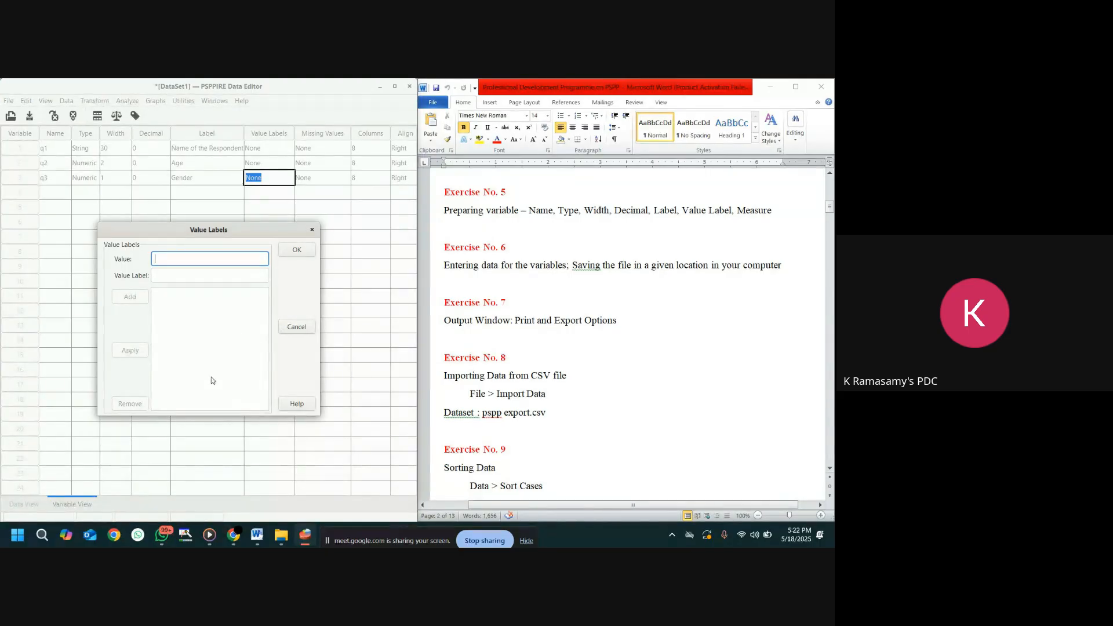
{"action": "type", "text": "1"}
{"action": "left_click", "coordinate": [182, 275]}
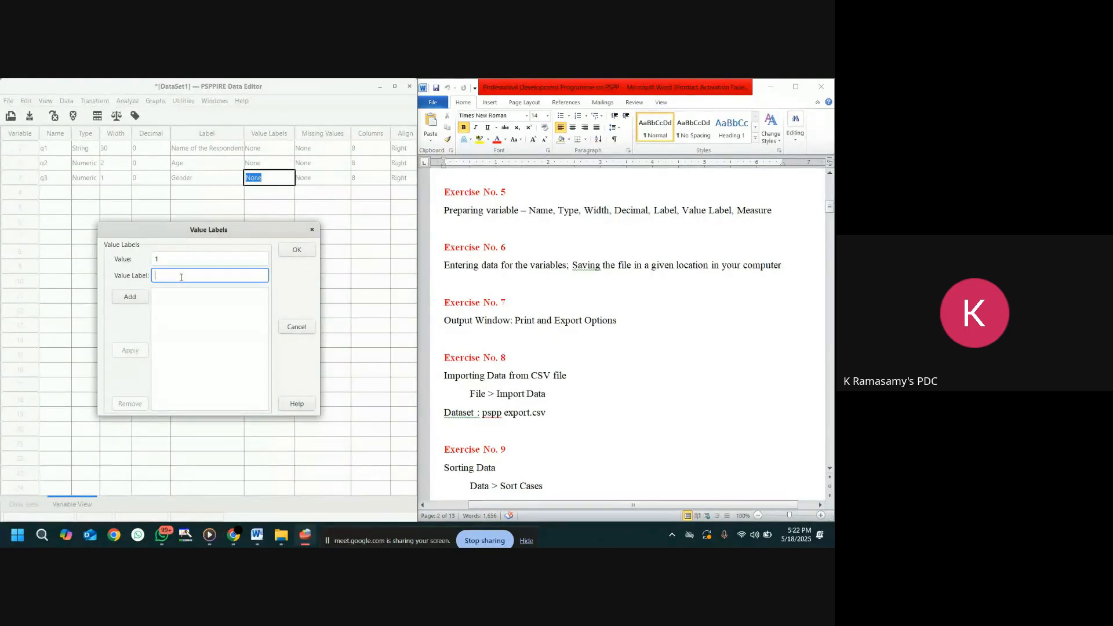
{"action": "type", "text": "Male"}
{"action": "left_click", "coordinate": [137, 297]}
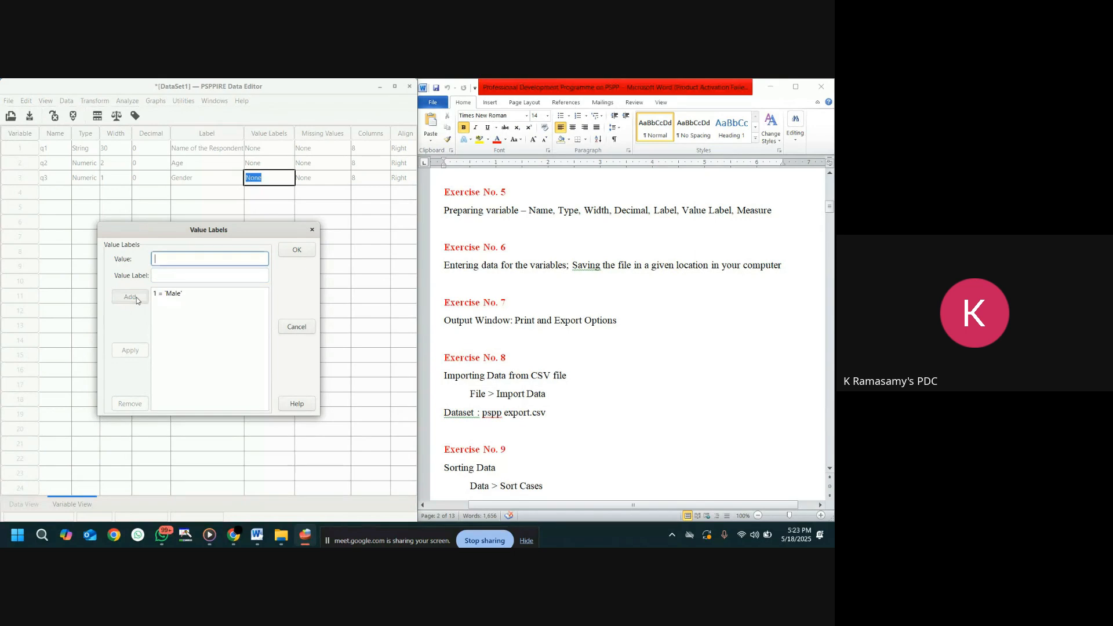
{"action": "type", "text": "2"}
{"action": "left_click", "coordinate": [178, 278]}
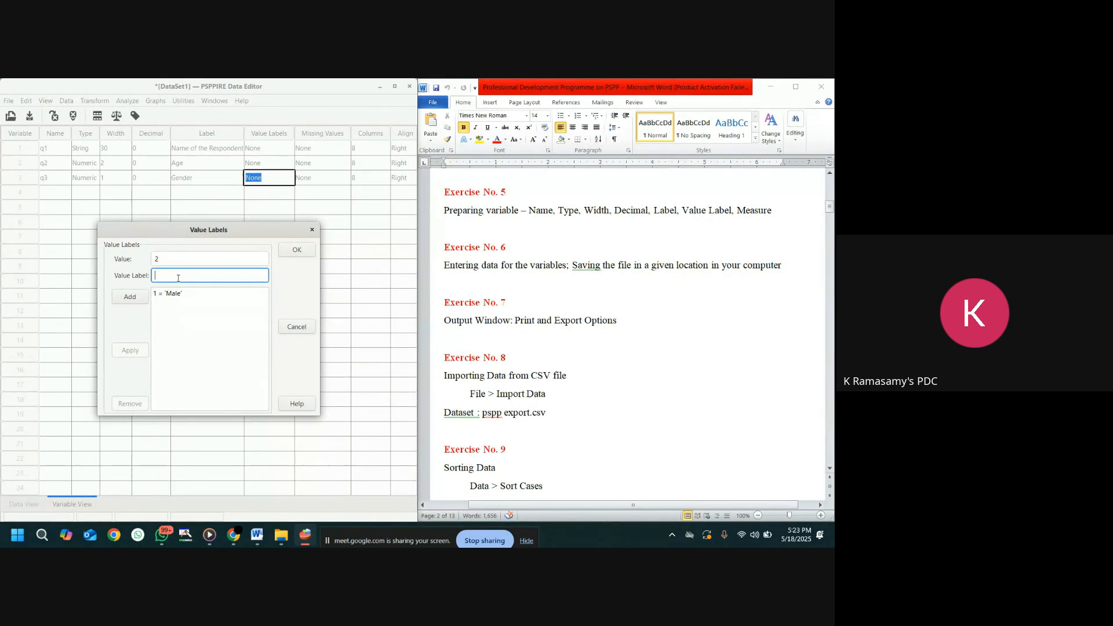
{"action": "type", "text": "Female"}
{"action": "left_click", "coordinate": [131, 298]}
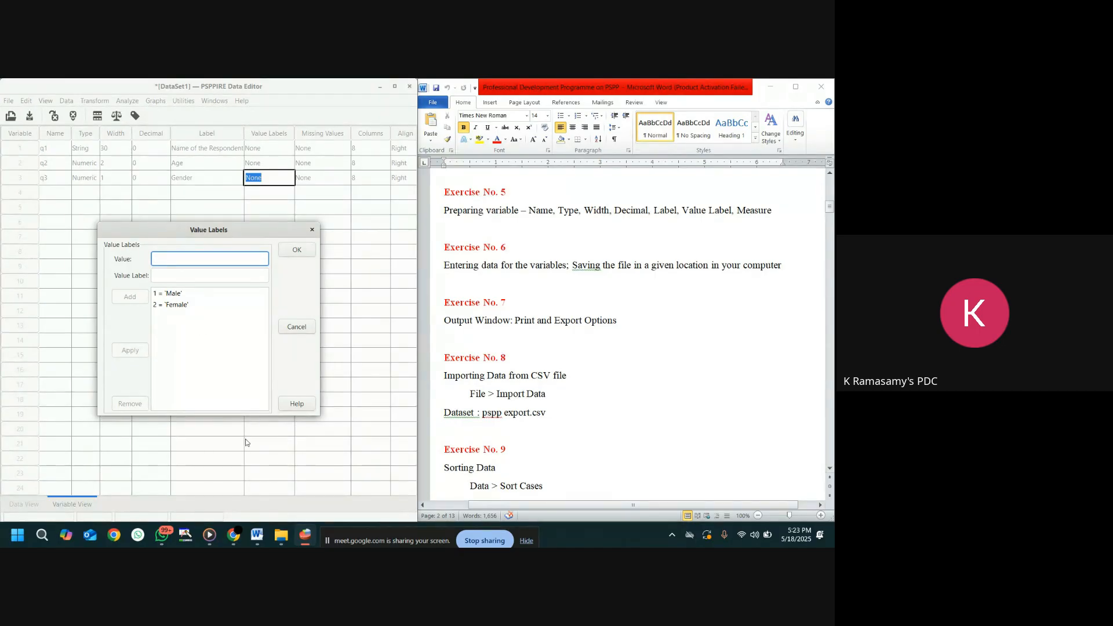
{"action": "left_click", "coordinate": [298, 250]}
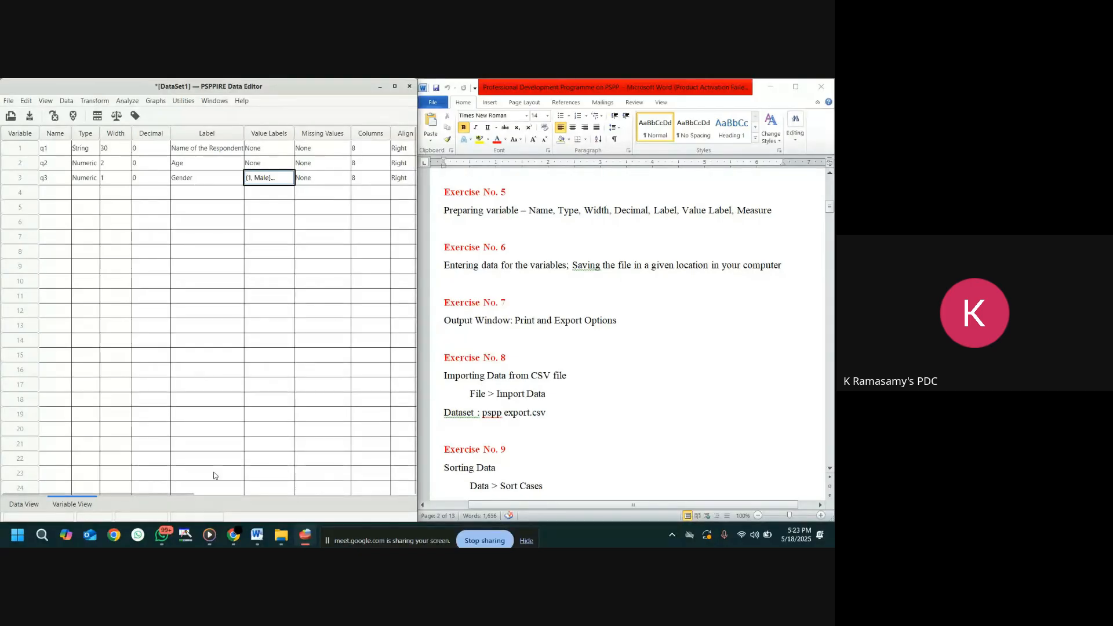
- Set the measure of the respondent name variable q1 to Nominal
{"action": "left_click_drag", "start_coordinate": [117, 492], "coordinate": [183, 495]}
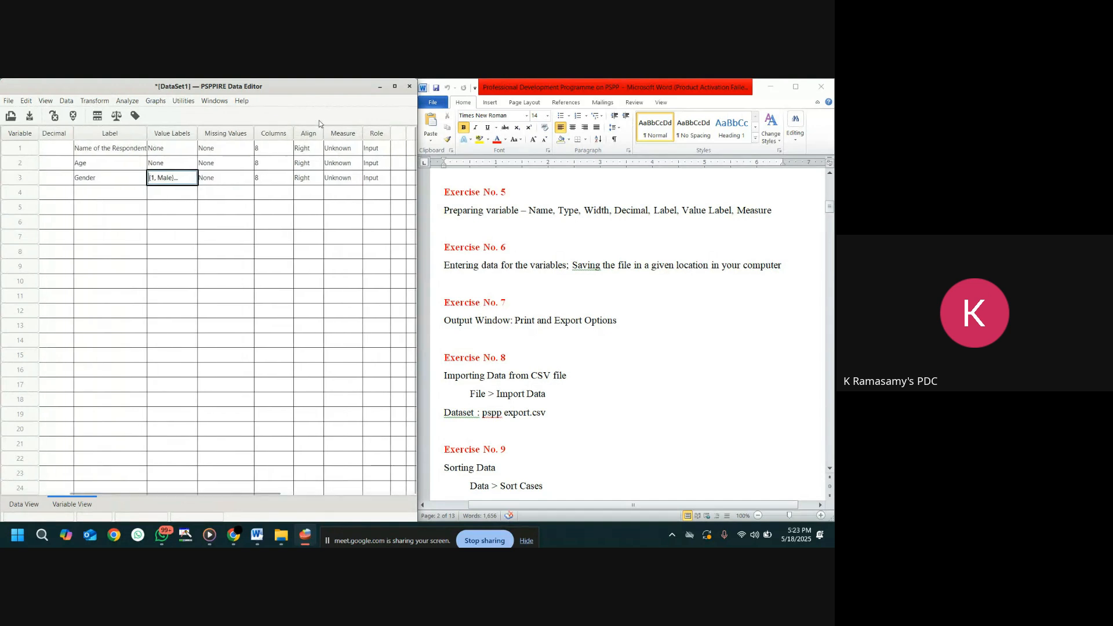
{"action": "left_click", "coordinate": [351, 152]}
{"action": "left_click", "coordinate": [355, 151]}
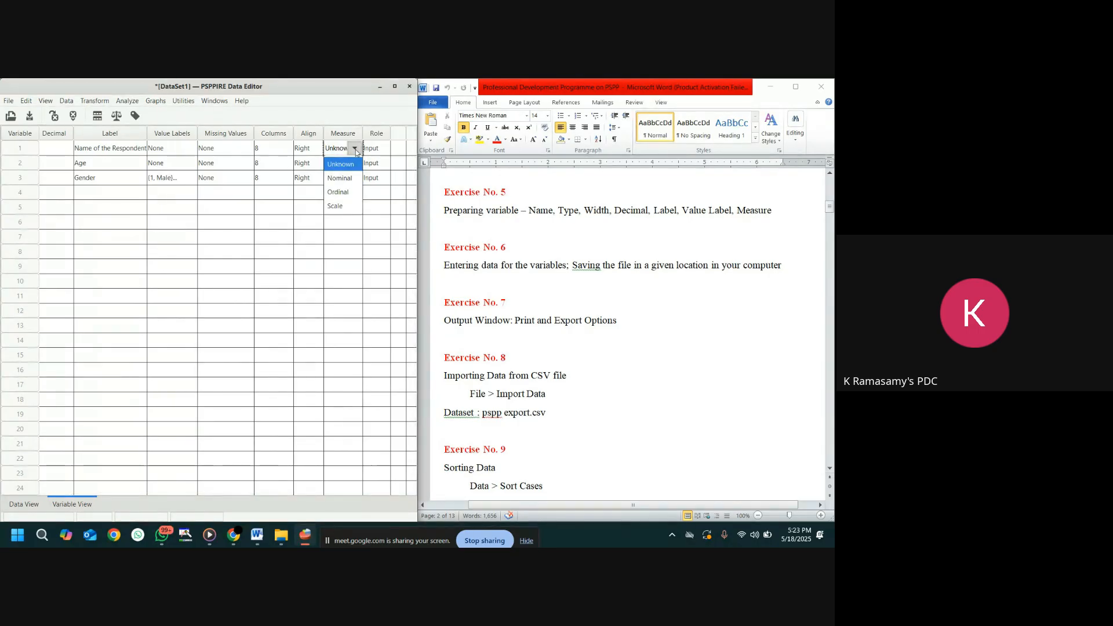
{"action": "left_click", "coordinate": [348, 181]}
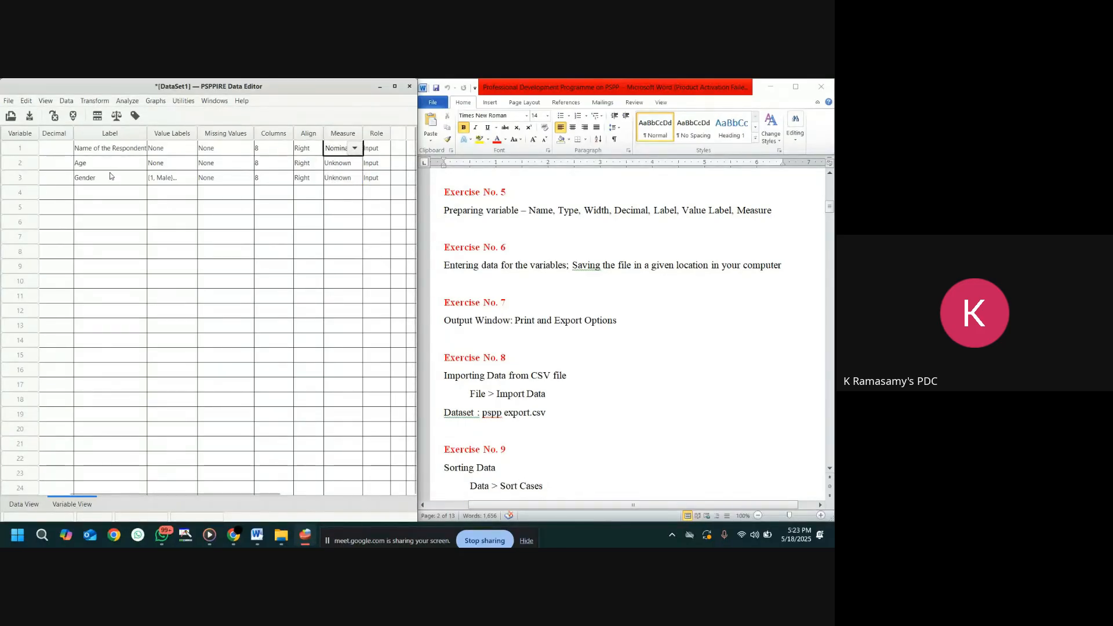
- Set the measure of the Age variable to Scale and of the Gender variable to Nominal
{"action": "left_click", "coordinate": [351, 164]}
{"action": "left_click", "coordinate": [354, 164]}
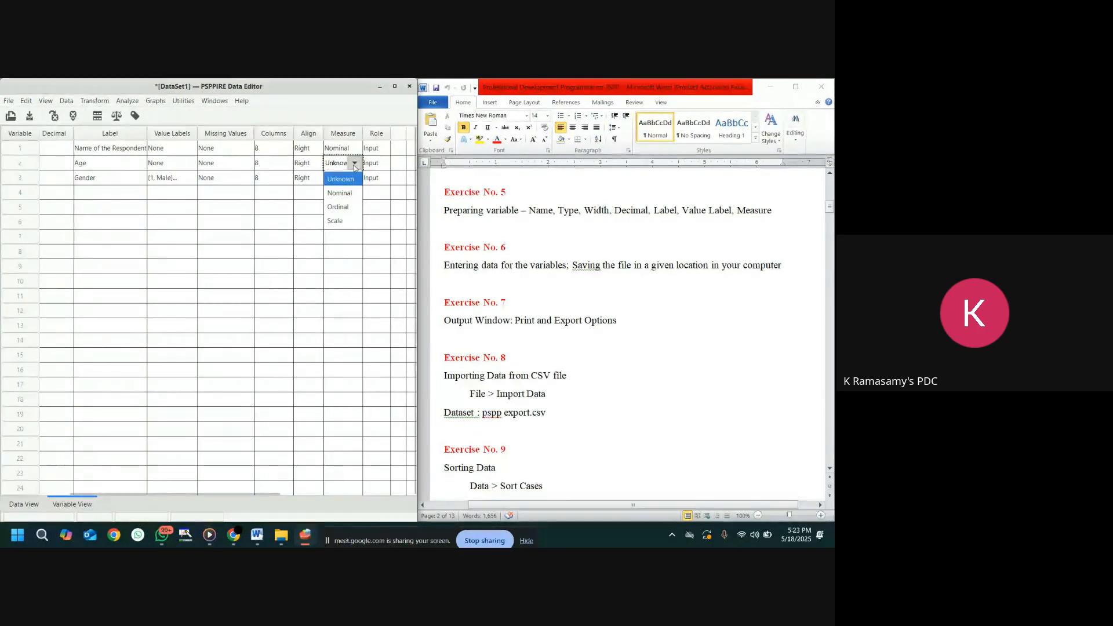
{"action": "left_click", "coordinate": [345, 223]}
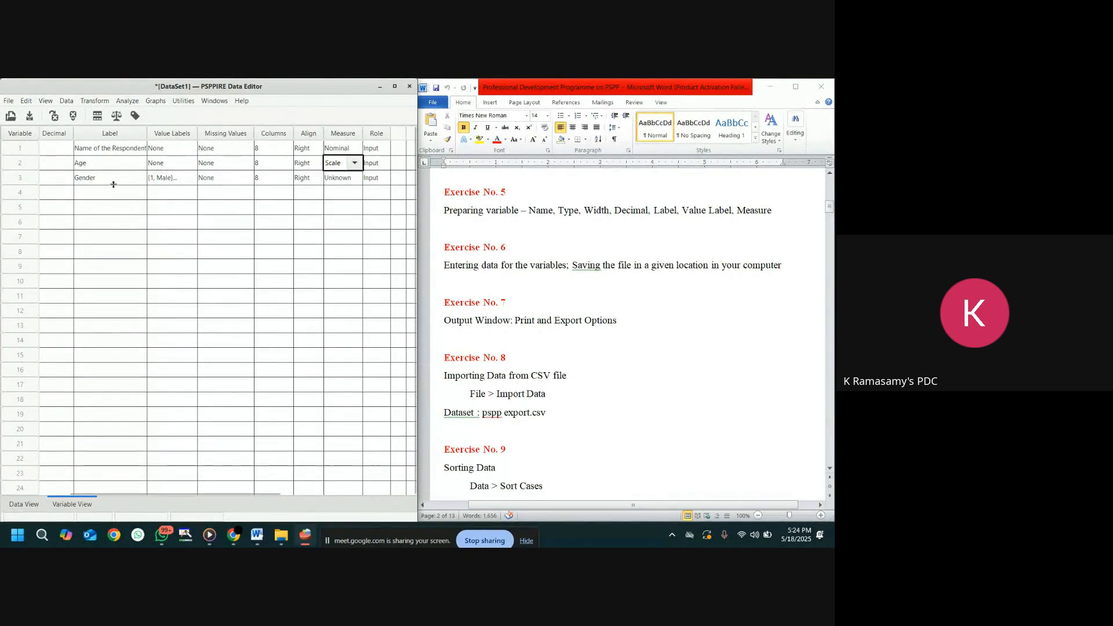
{"action": "left_click", "coordinate": [342, 178]}
{"action": "left_click", "coordinate": [355, 178]}
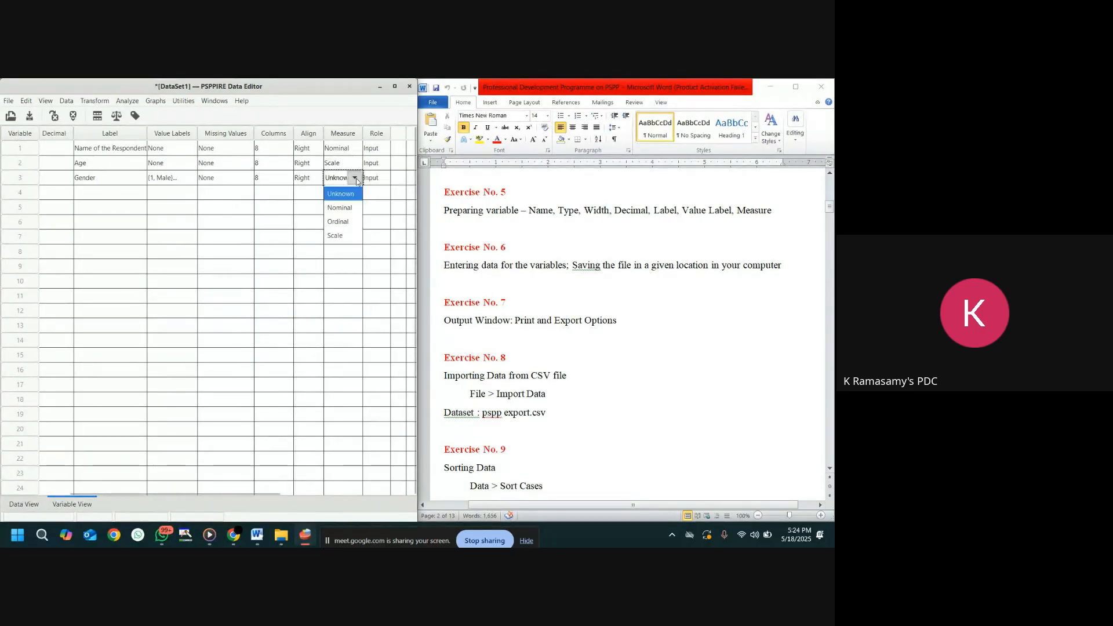
{"action": "left_click", "coordinate": [347, 208]}
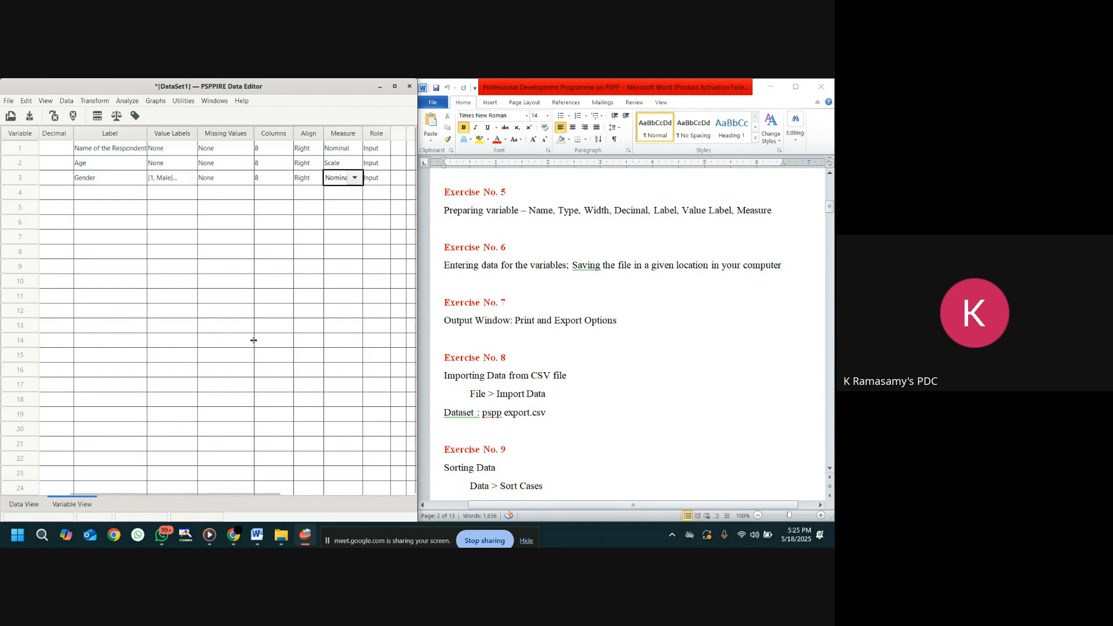
- Enter case 1 in the Data View with the respondent's name in q1, 49 in q2 and 1 in q3
{"action": "left_click_drag", "start_coordinate": [267, 493], "coordinate": [121, 482]}
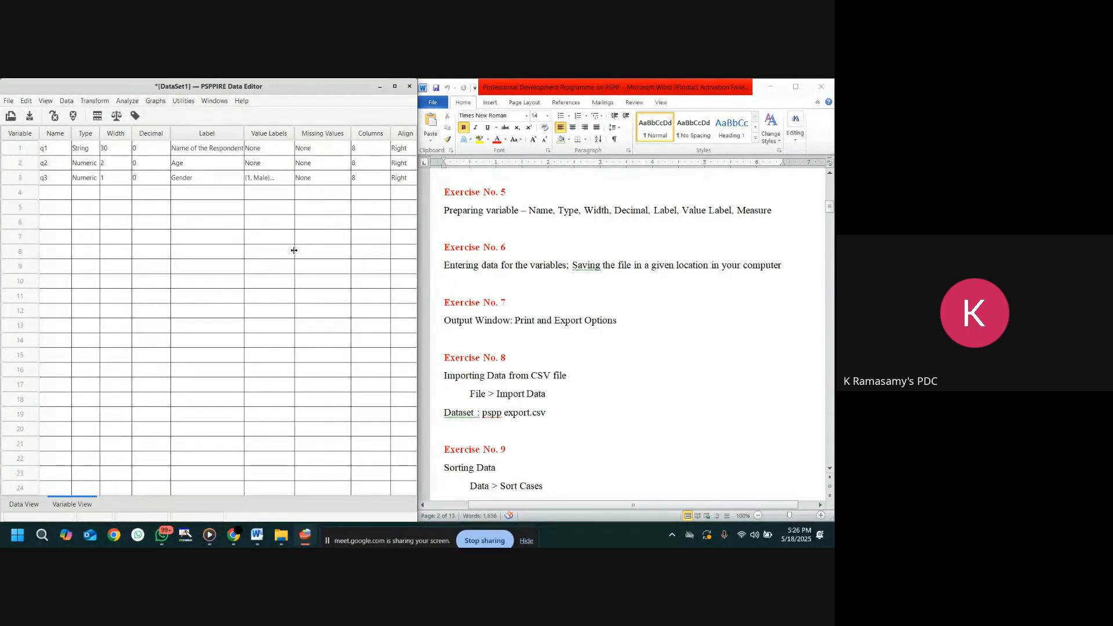
{"action": "left_click", "coordinate": [18, 507]}
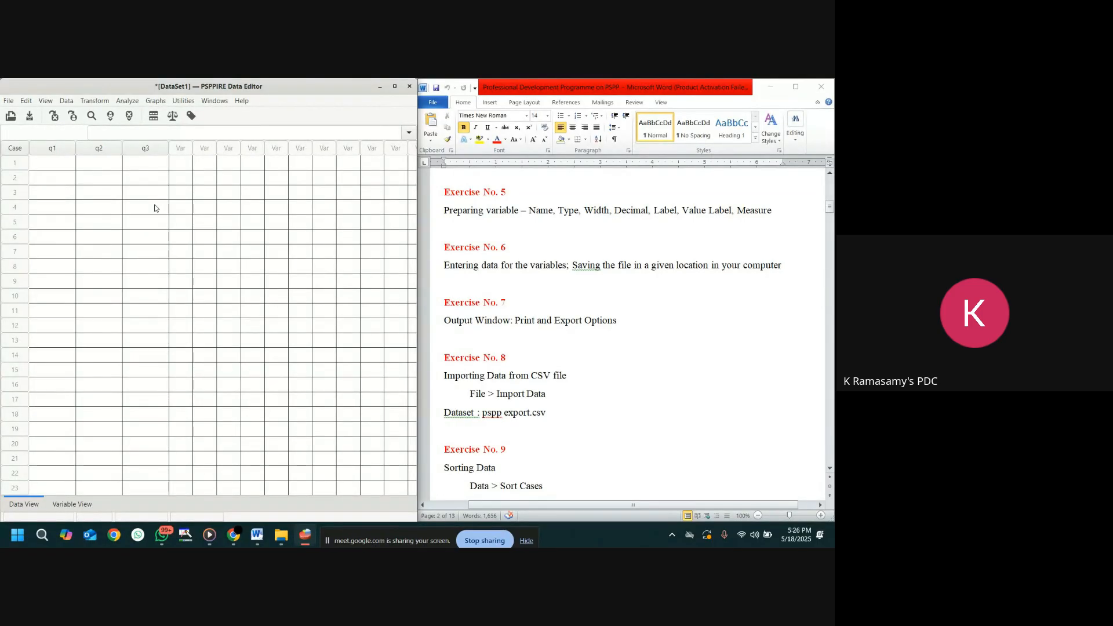
{"action": "left_click", "coordinate": [51, 163]}
{"action": "type", "text": "Ram"}
{"action": "left_click", "coordinate": [101, 161]}
{"action": "type", "text": "949"}
{"action": "left_click", "coordinate": [149, 164]}
{"action": "type", "text": "1"}
{"action": "key", "text": "Return"}
- Enter case 2 with the respondent's name in q1, 45 in q2 and 2 in q3
{"action": "left_click", "coordinate": [57, 182]}
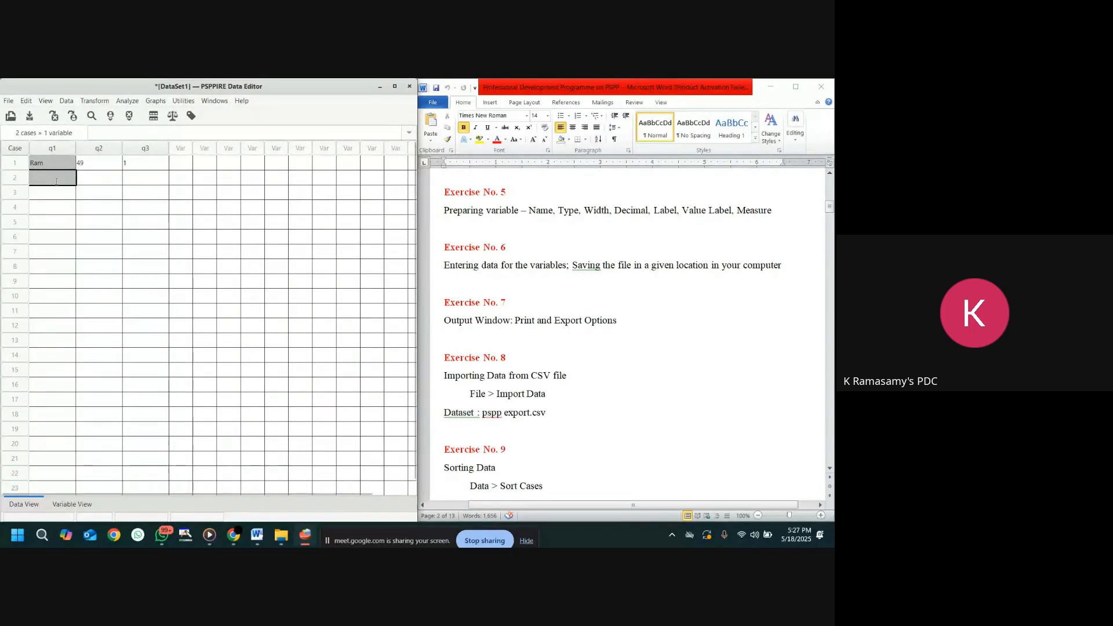
{"action": "left_click", "coordinate": [57, 181]}
{"action": "type", "text": "Anu"}
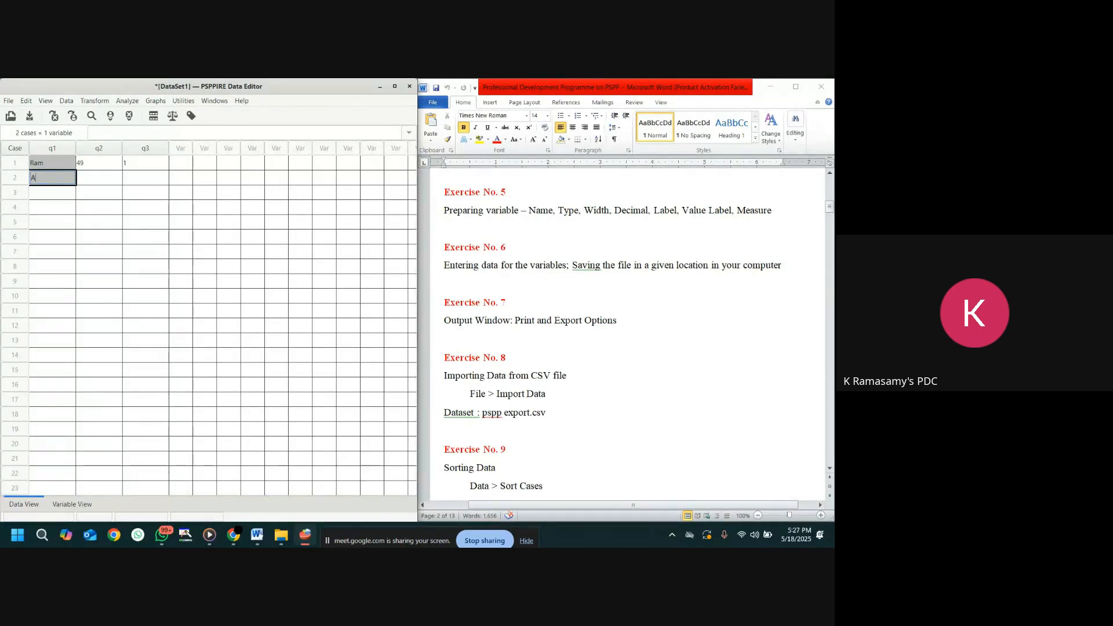
{"action": "left_click", "coordinate": [101, 178]}
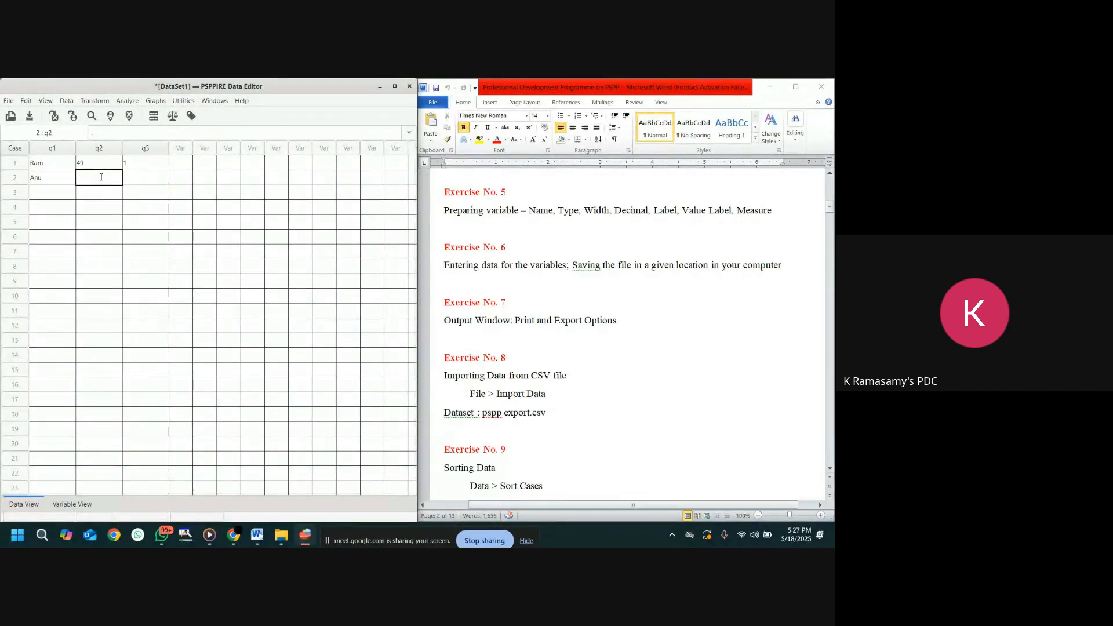
{"action": "type", "text": "5"}
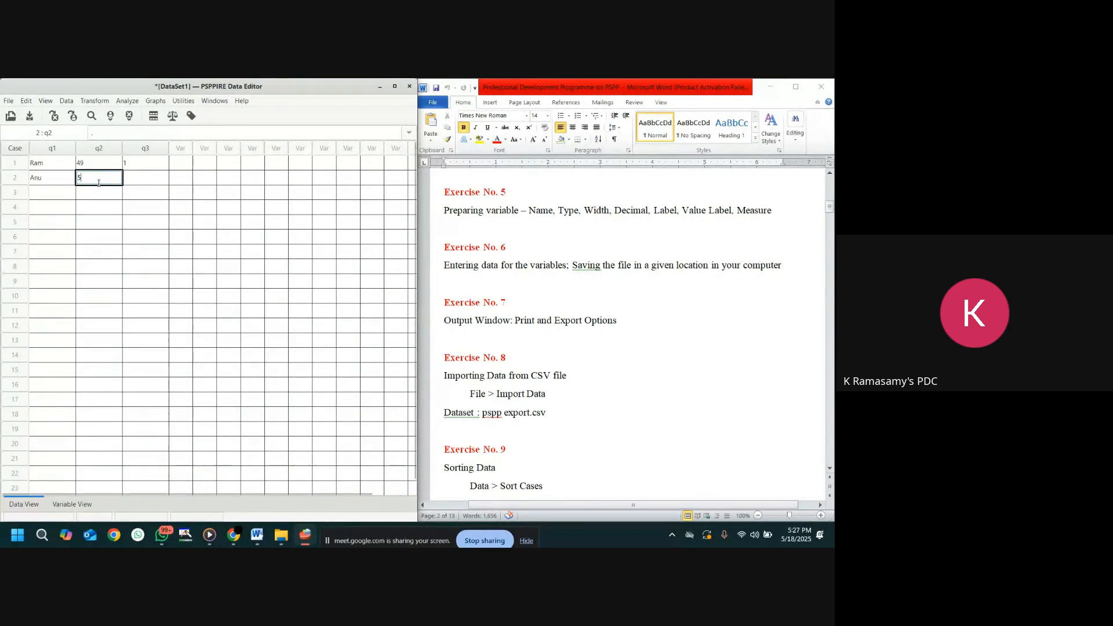
{"action": "type", "text": "45"}
{"action": "left_click", "coordinate": [156, 180]}
{"action": "type", "text": "2"}
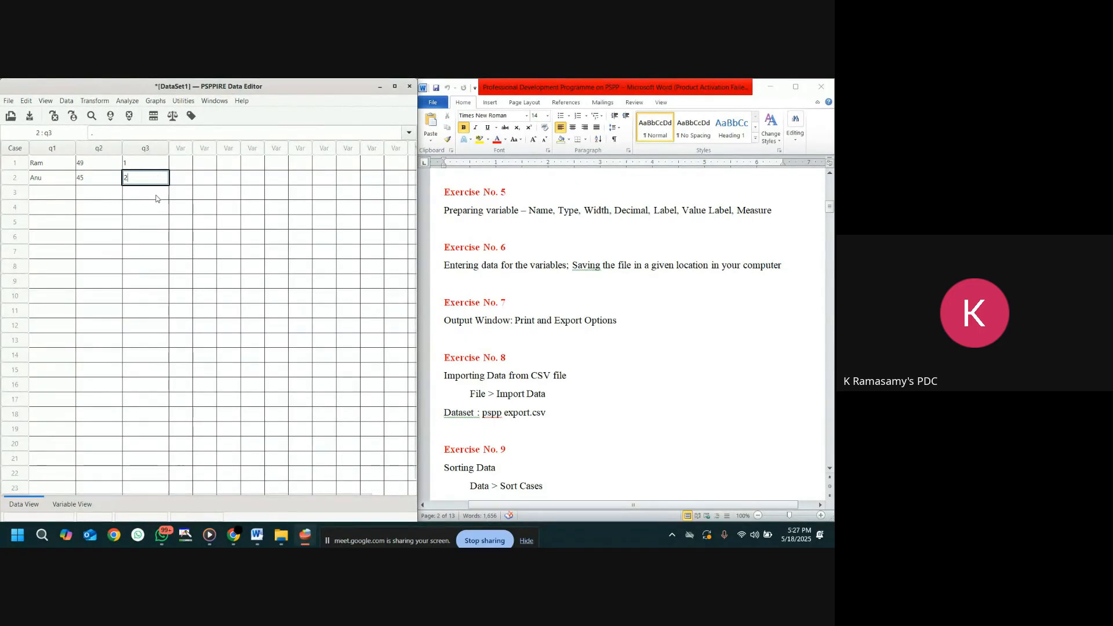
- Enter case 3 with the respondent's name in q1, 34 in q2 and 1 in q3
{"action": "left_click", "coordinate": [48, 193]}
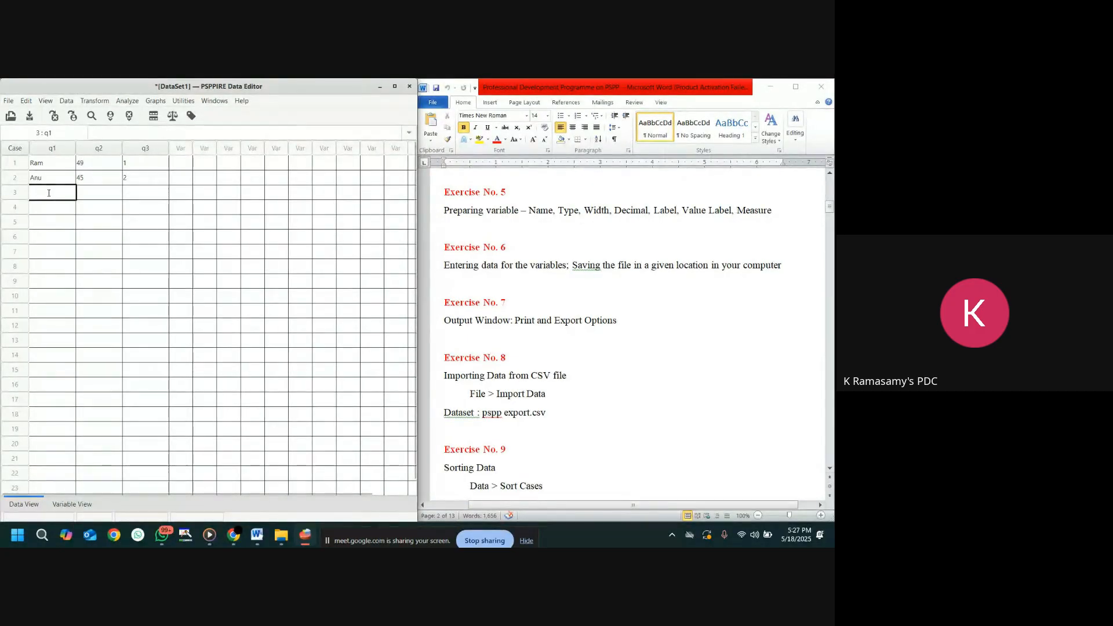
{"action": "type", "text": "Aru"}
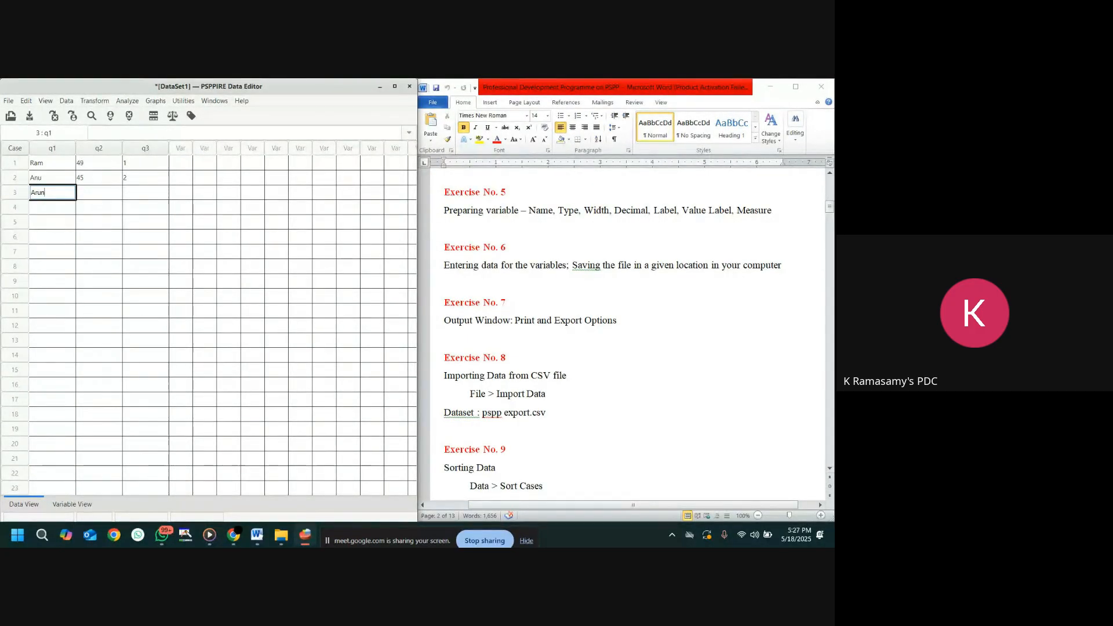
{"action": "type", "text": "n"}
{"action": "left_click", "coordinate": [106, 192]}
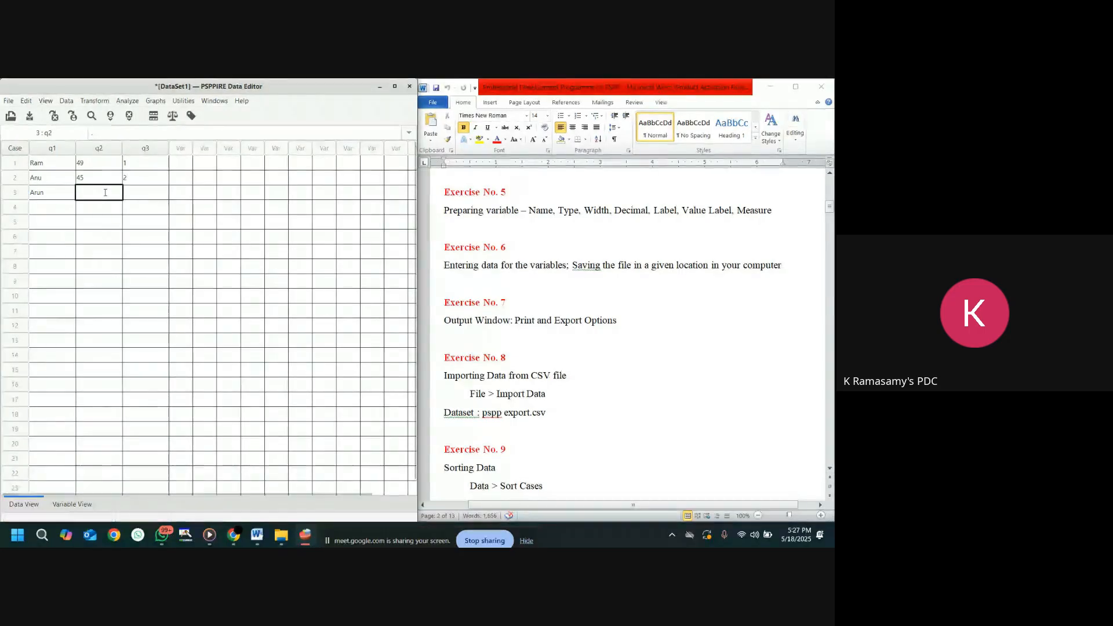
{"action": "type", "text": "34"}
{"action": "left_click", "coordinate": [129, 196]}
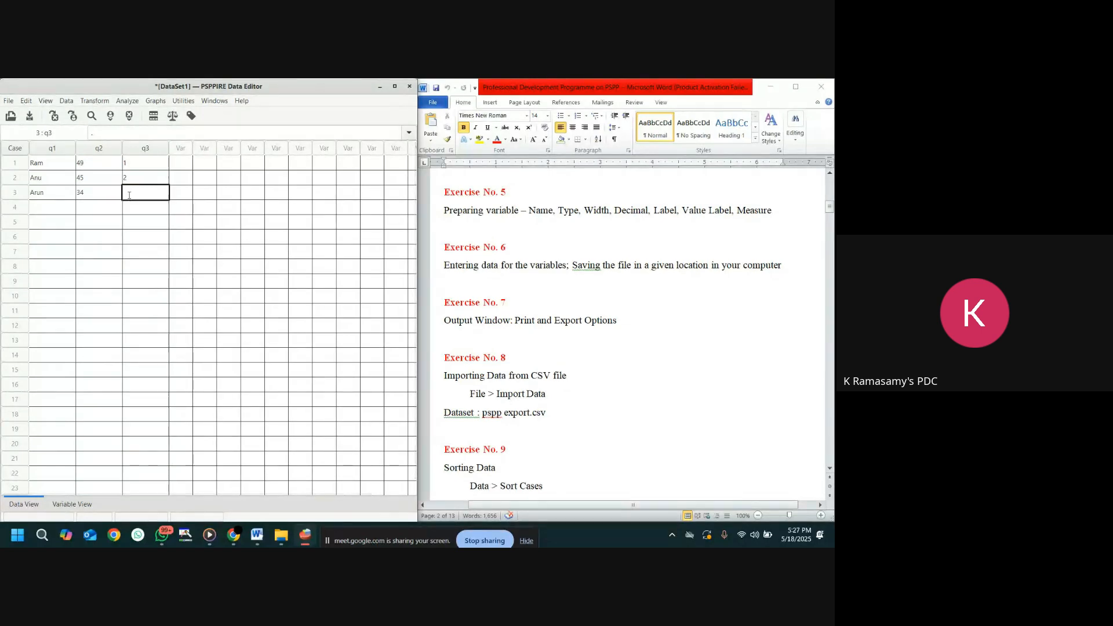
{"action": "type", "text": "1"}
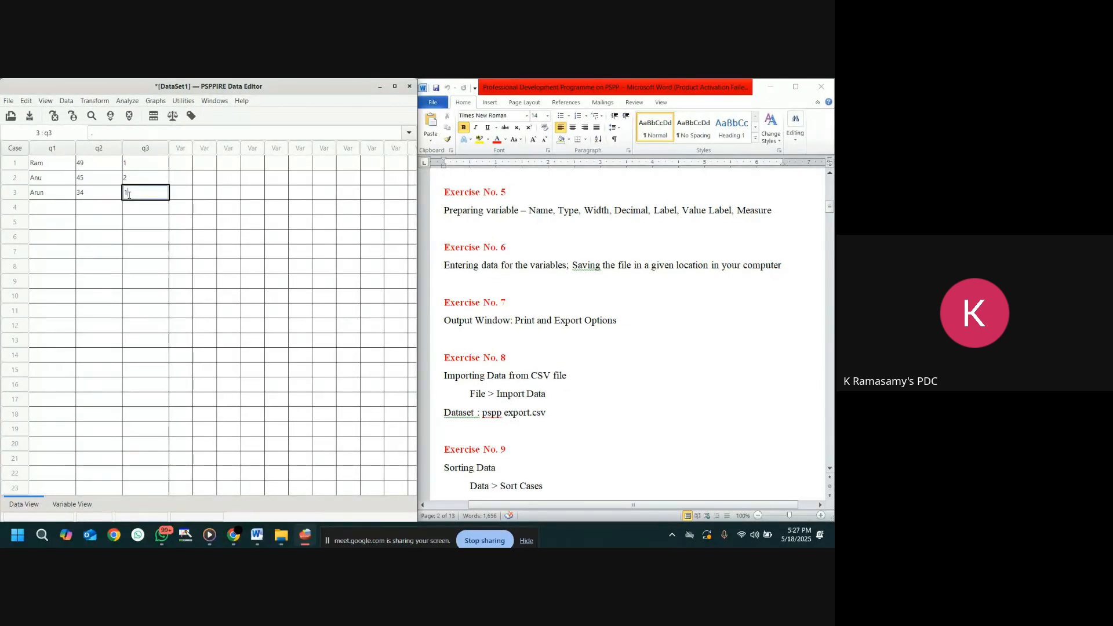
- Enter case 4 with the respondent's name in q1, 35 in q2 and 2 in q3
{"action": "left_click", "coordinate": [62, 212]}
{"action": "type", "text": "P"}
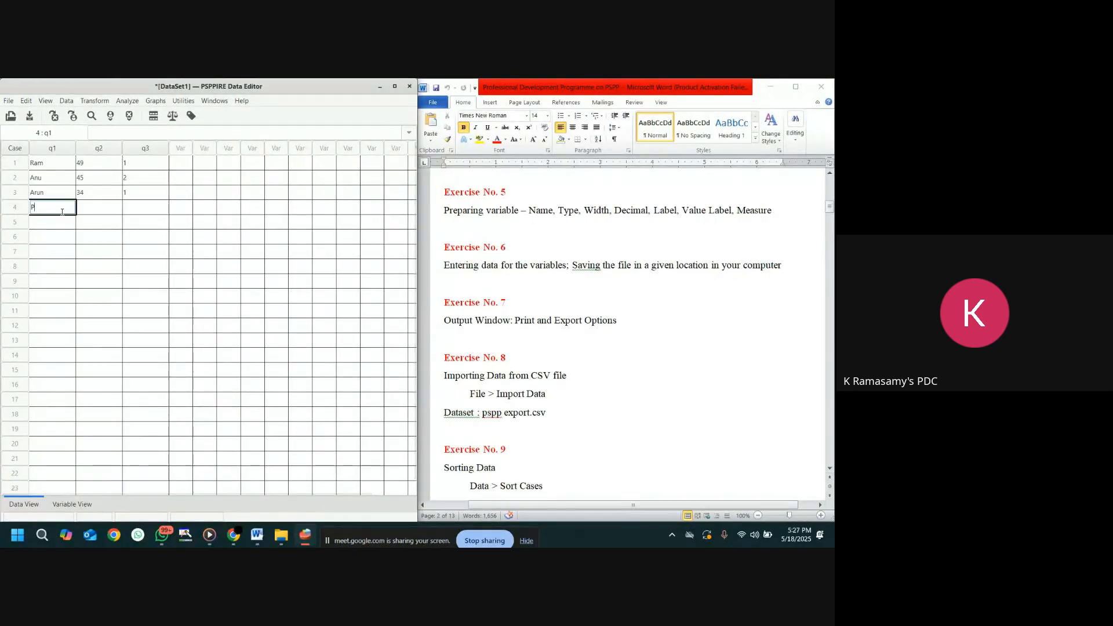
{"action": "type", "text": "ooja"}
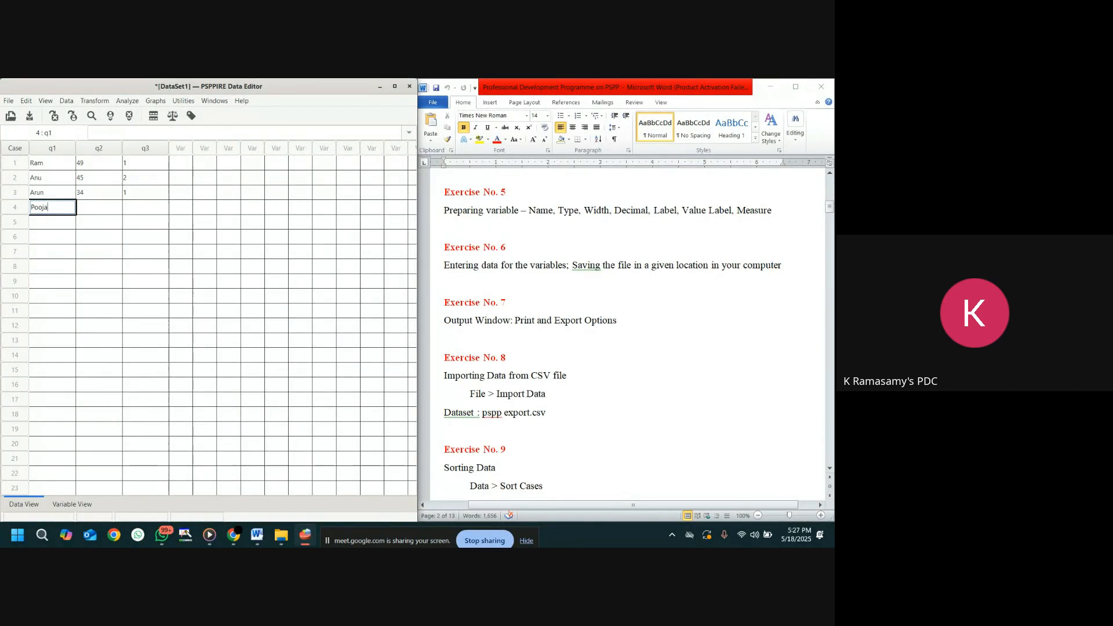
{"action": "left_click", "coordinate": [105, 210]}
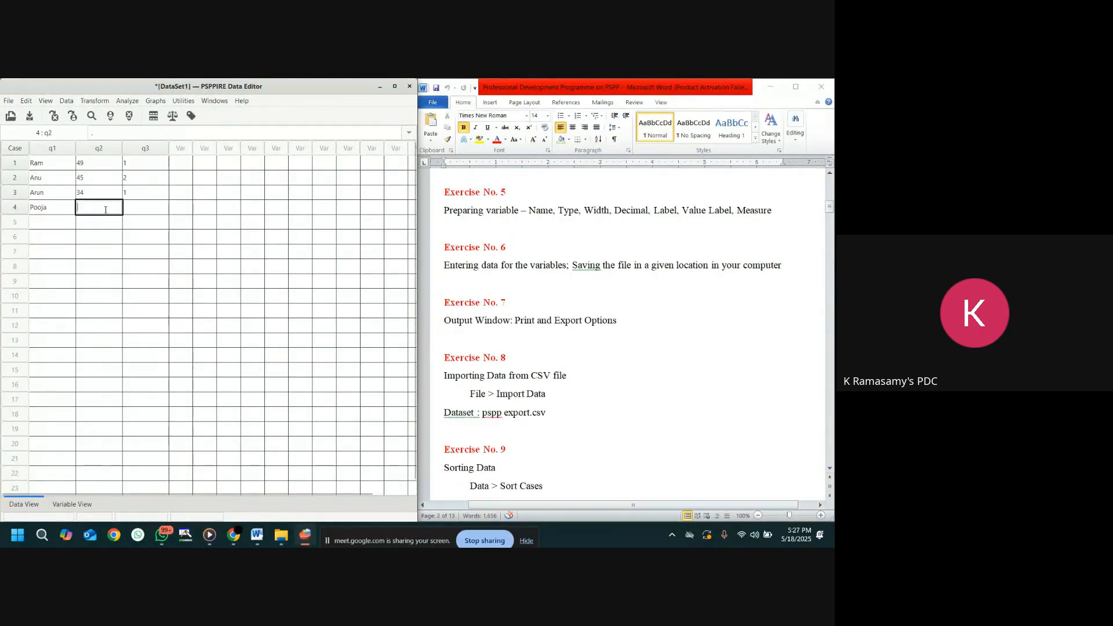
{"action": "type", "text": "35"}
{"action": "left_click", "coordinate": [143, 209]}
{"action": "type", "text": "2"}
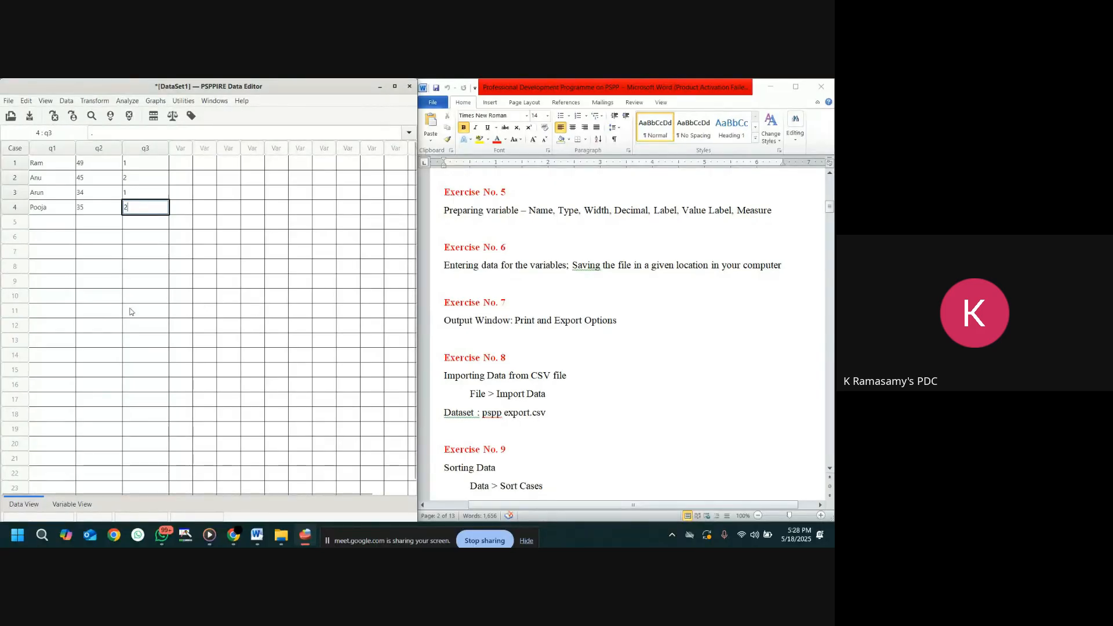
{"action": "key", "text": "Return"}
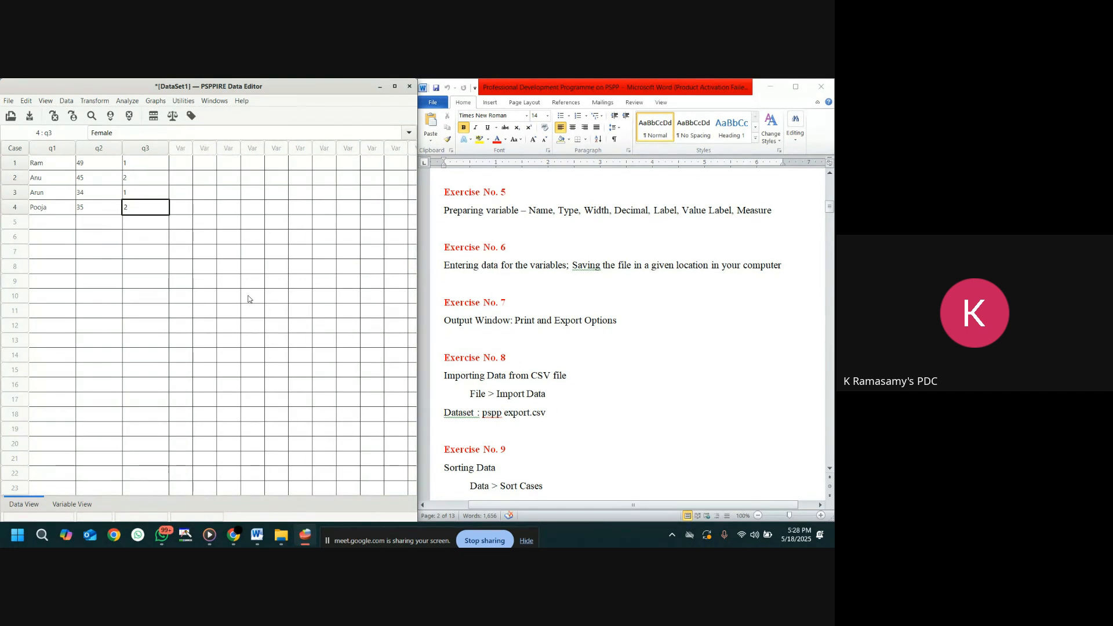
- Switch the Data View between codes and value labels, leaving the q3 entries displayed as labels
{"action": "left_click", "coordinate": [192, 116]}
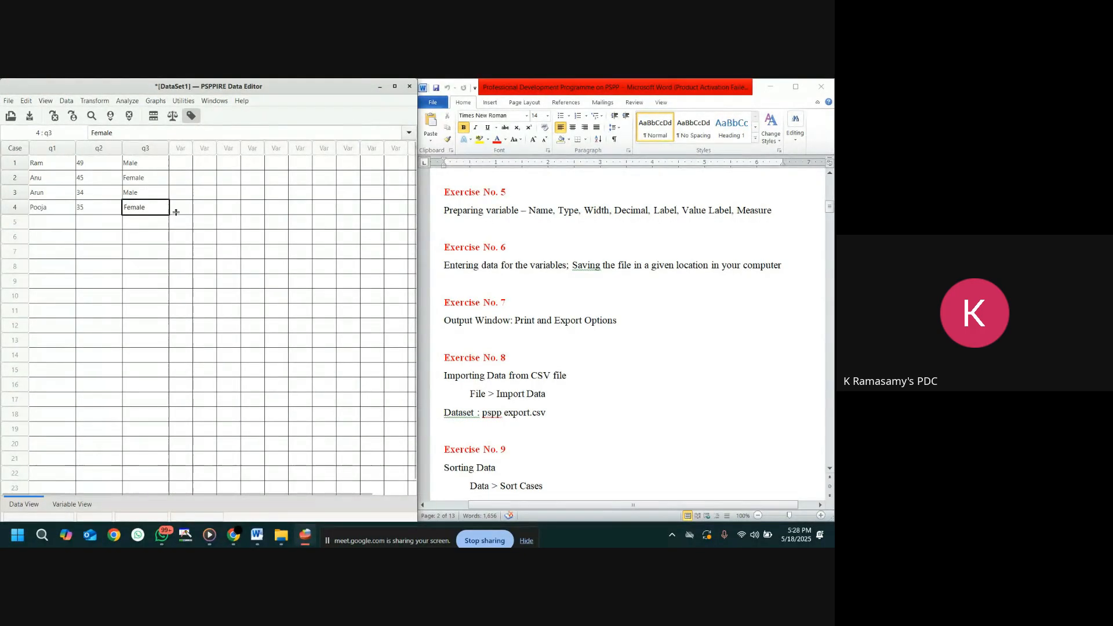
{"action": "left_click", "coordinate": [191, 117]}
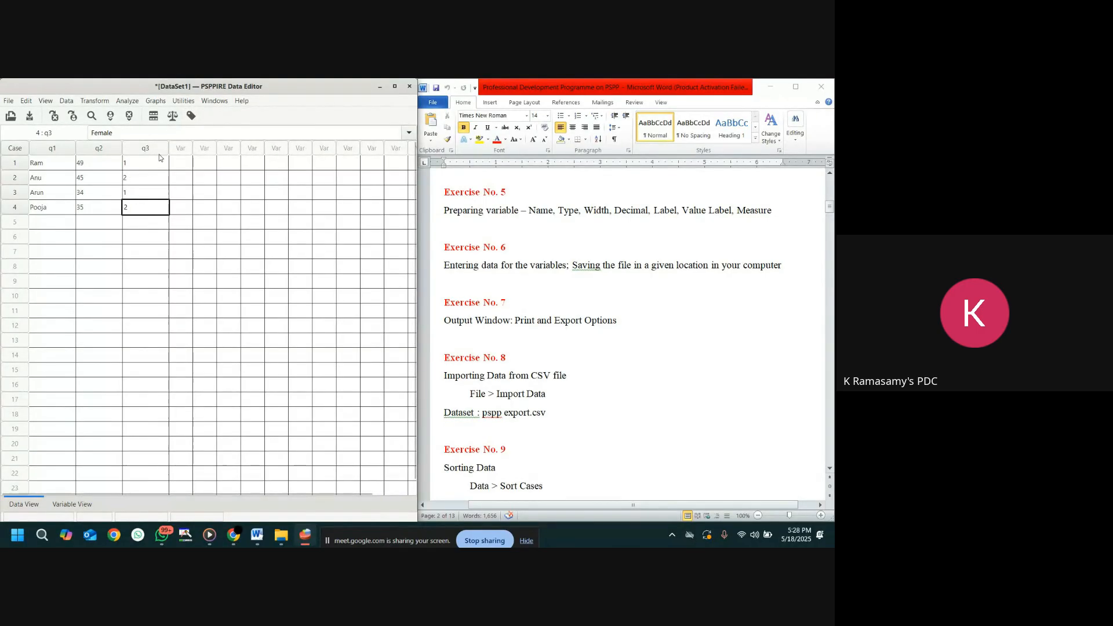
{"action": "left_click", "coordinate": [193, 116]}
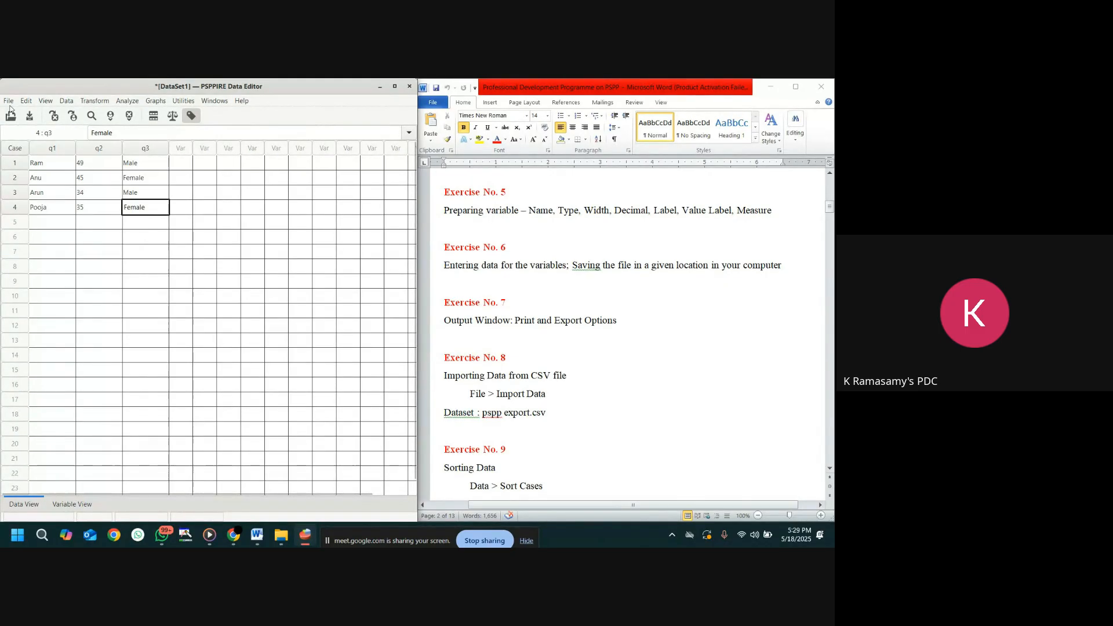
- Save the dataset to the Desktop as a system file named 233
{"action": "left_click", "coordinate": [8, 101]}
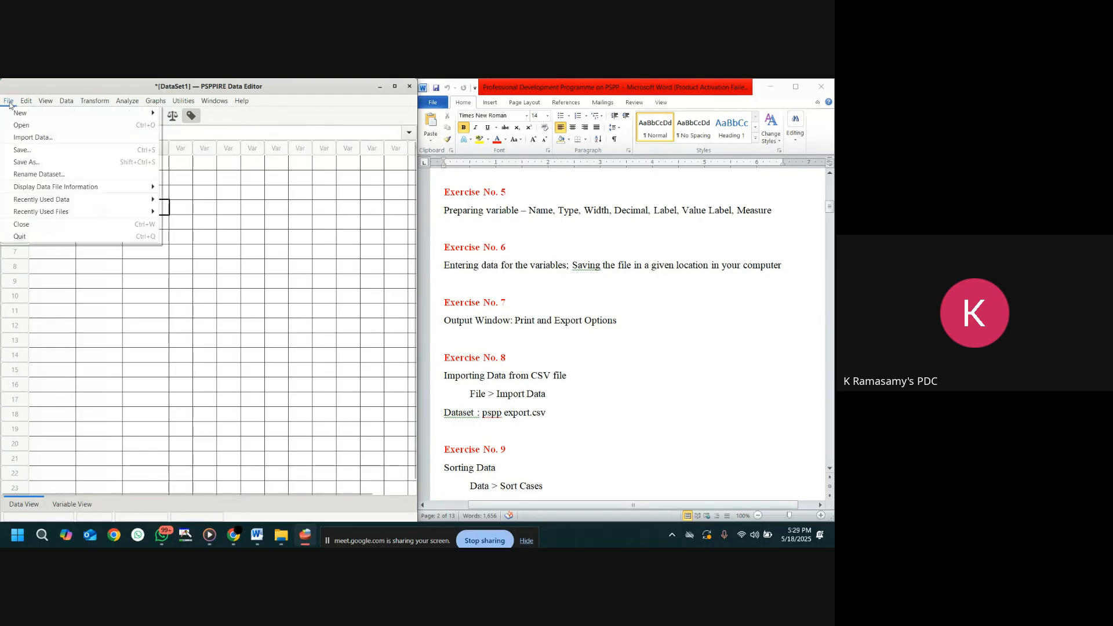
{"action": "left_click", "coordinate": [29, 151]}
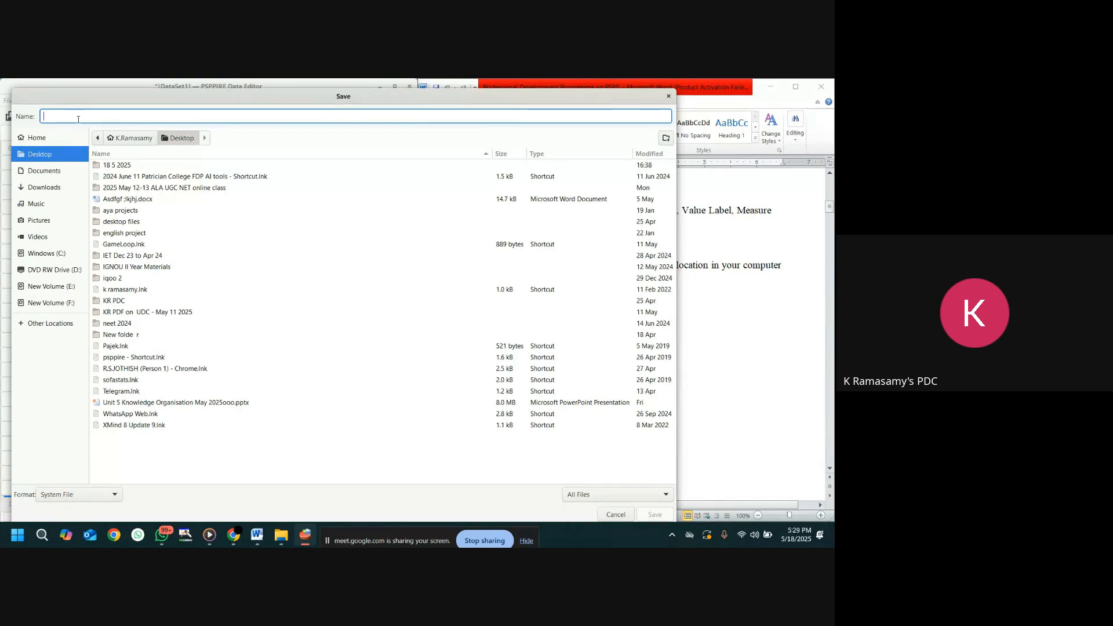
{"action": "type", "text": "2"}
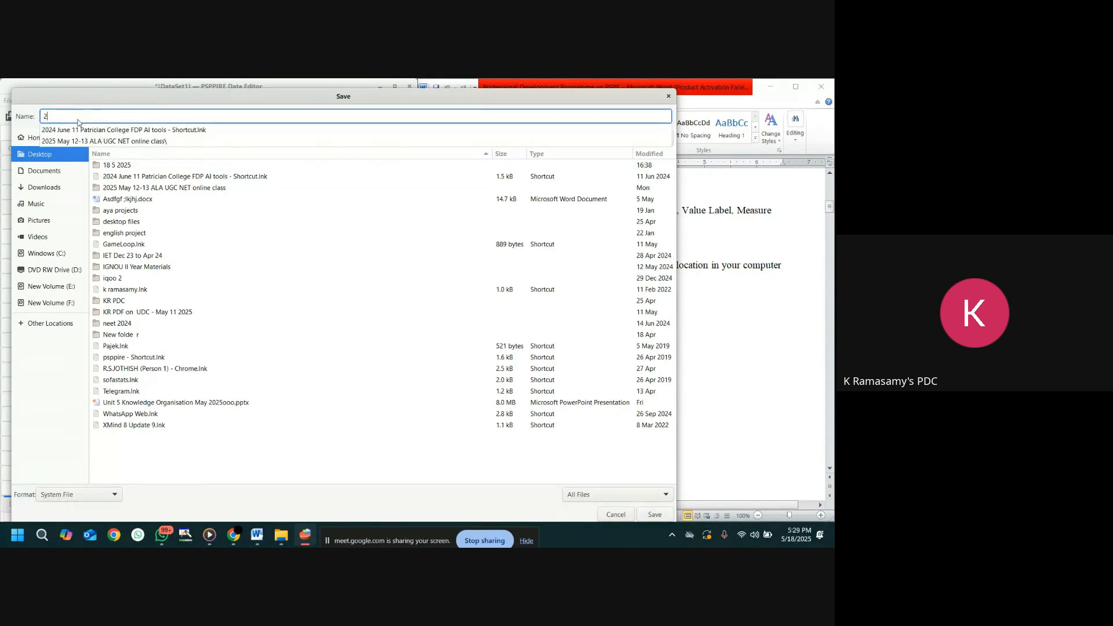
{"action": "type", "text": "3"}
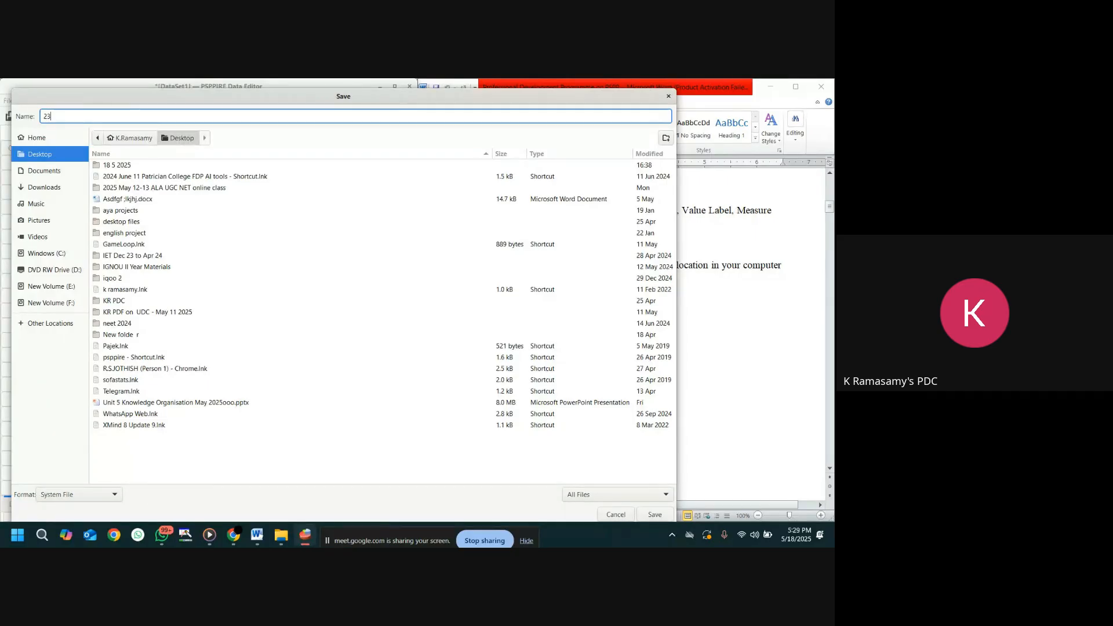
{"action": "type", "text": "3"}
{"action": "left_click", "coordinate": [659, 516]}
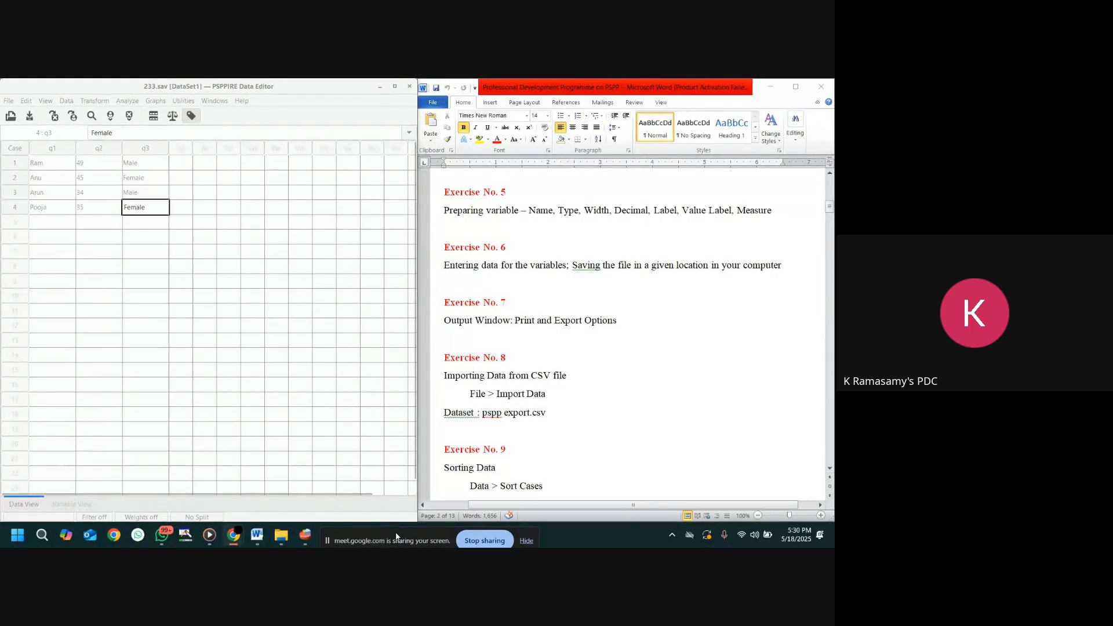
- View the save command's log in the maximized Output Viewer window and minimize that window
{"action": "mouse_move", "coordinate": [305, 542]}
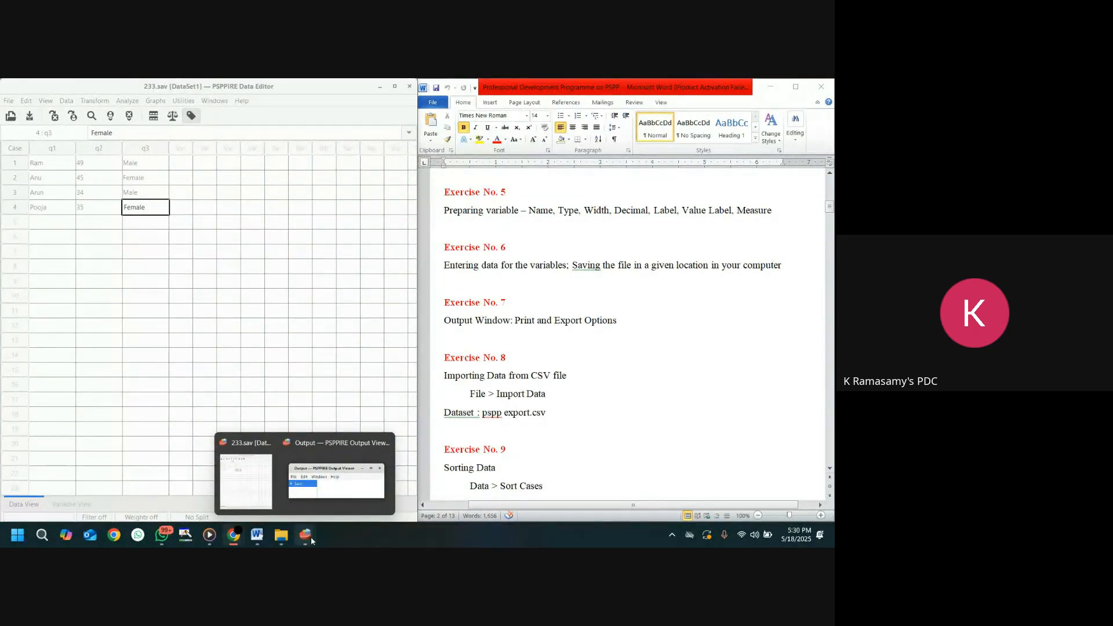
{"action": "left_click", "coordinate": [340, 487]}
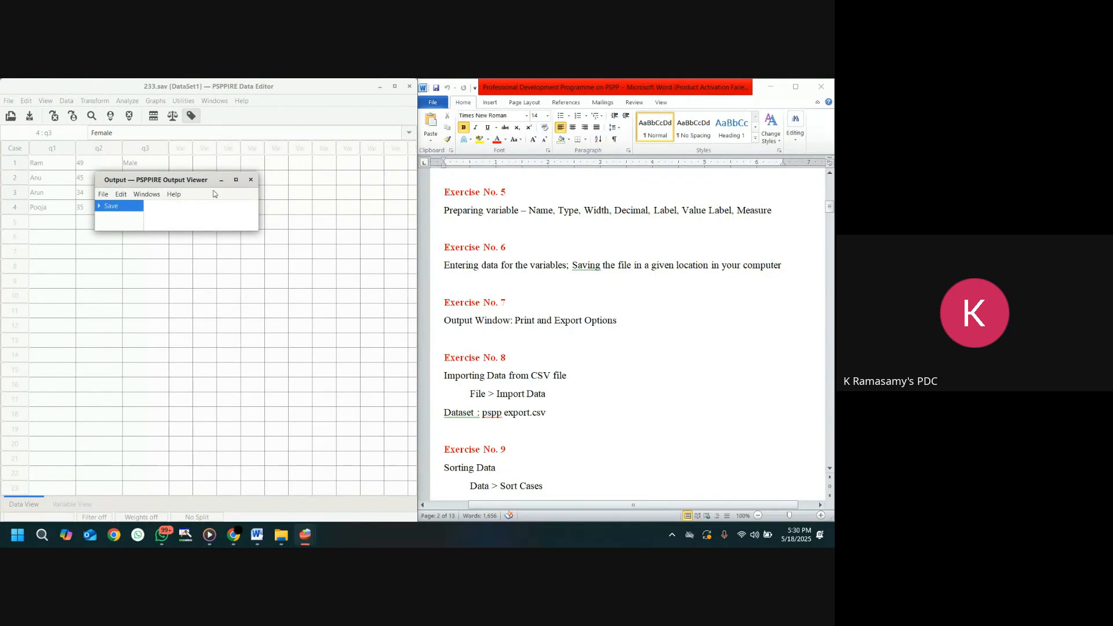
{"action": "left_click", "coordinate": [236, 180]}
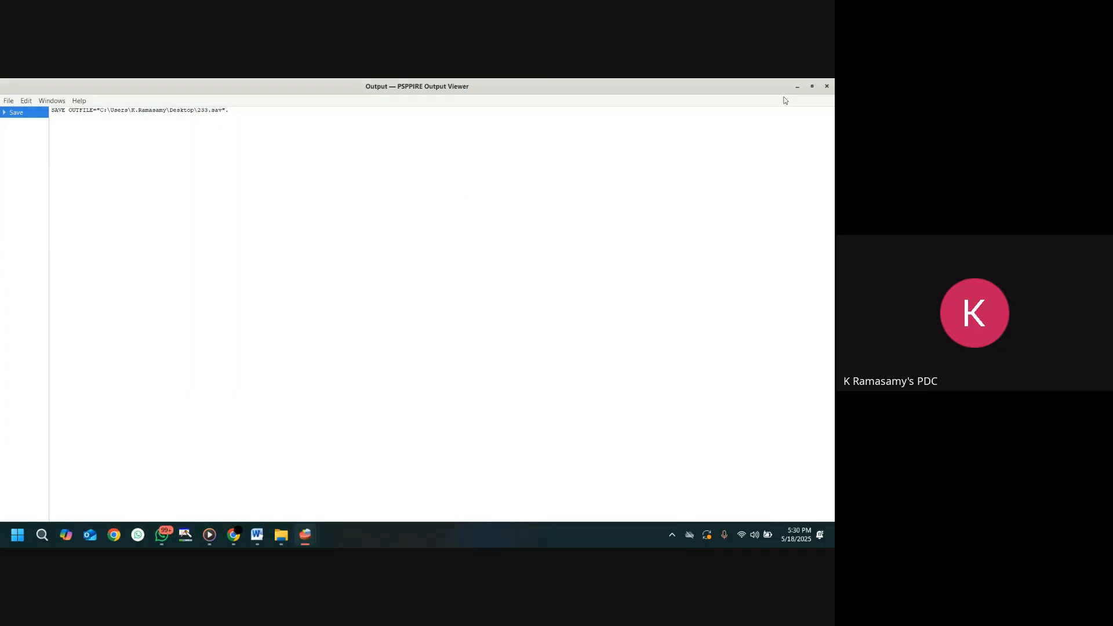
{"action": "left_click", "coordinate": [798, 86]}
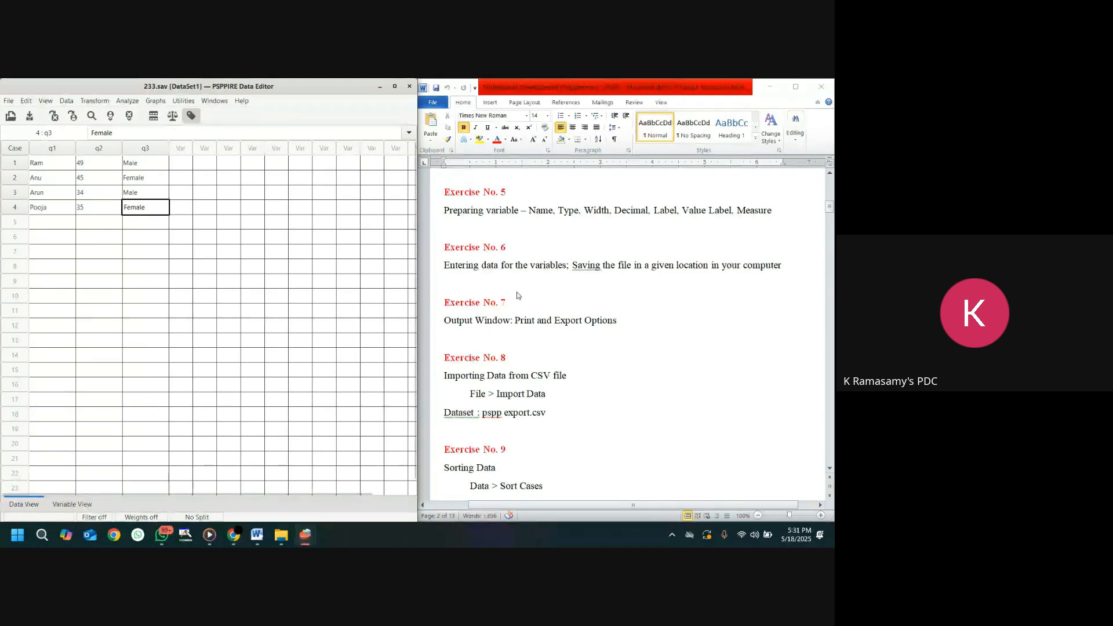
- Check the CSV import exercise in the training document and maximize the Data Editor window
{"action": "left_click", "coordinate": [534, 301]}
{"action": "scroll", "coordinate": [534, 301], "scroll_direction": "down", "scroll_amount": 2}
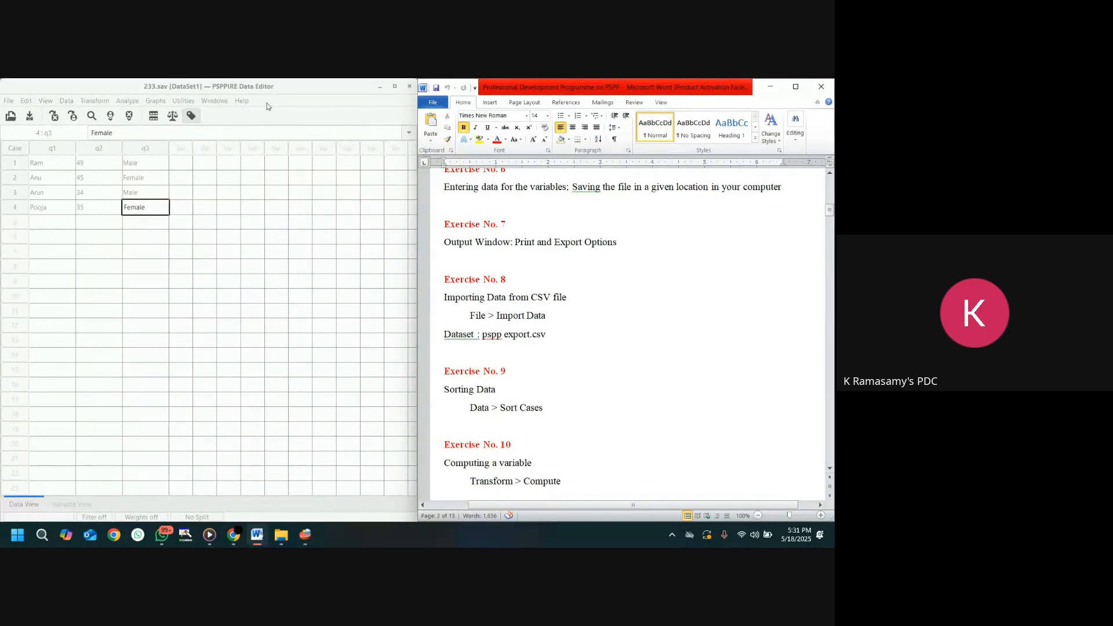
{"action": "left_click", "coordinate": [305, 94]}
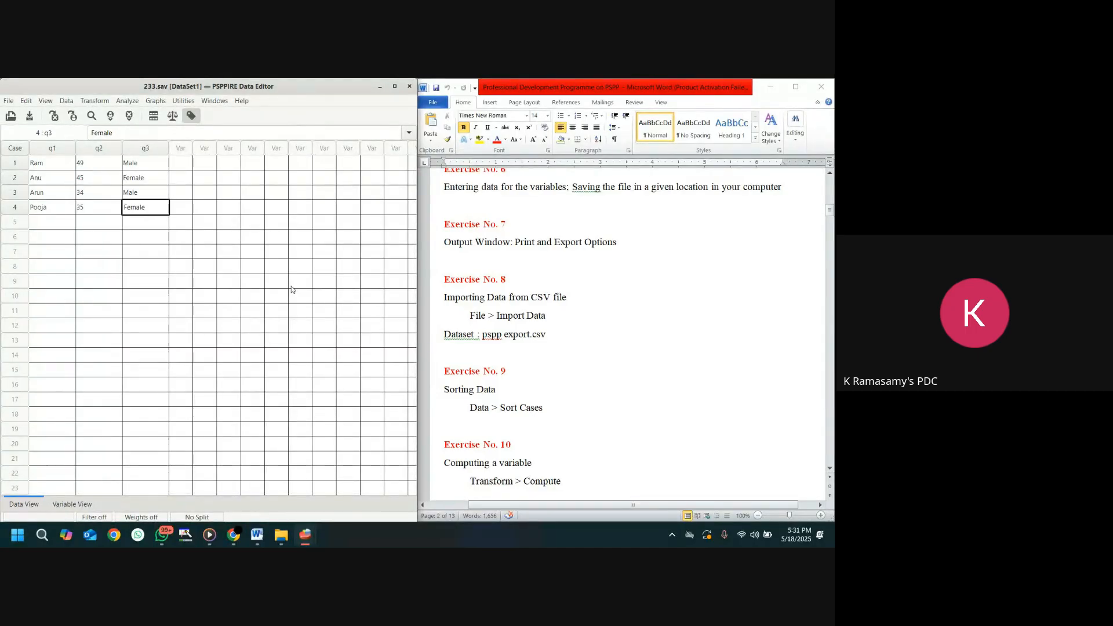
{"action": "left_click", "coordinate": [395, 85]}
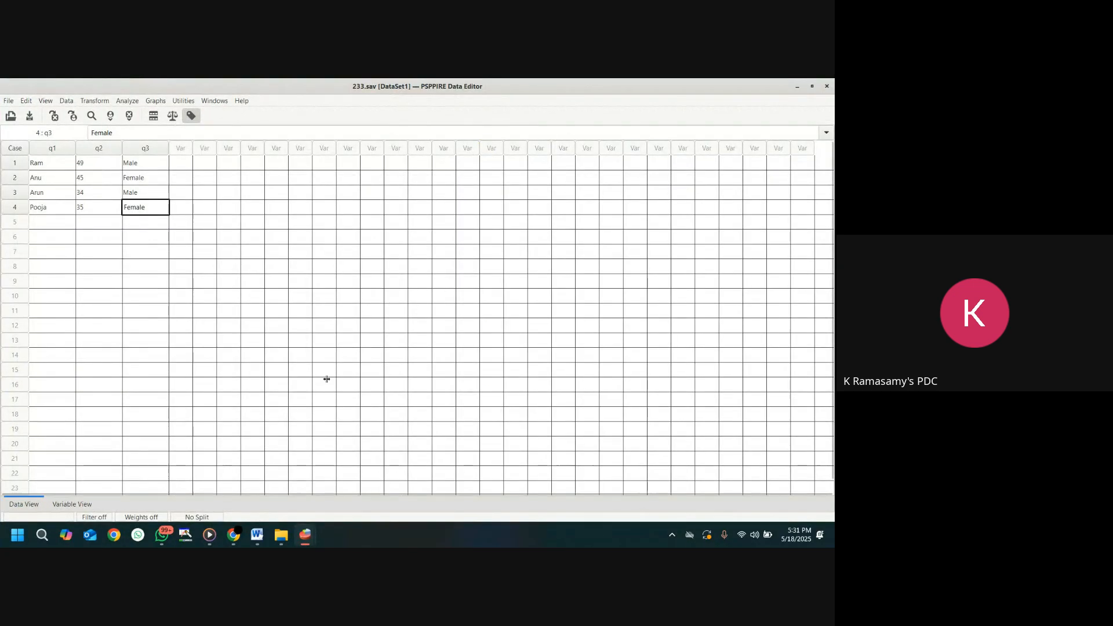
- Start a data import of pspp export.csv from the Desktop folder 18 5 2025, subfolder Dataset for Teaching 18 5 2025
{"action": "left_click", "coordinate": [8, 101]}
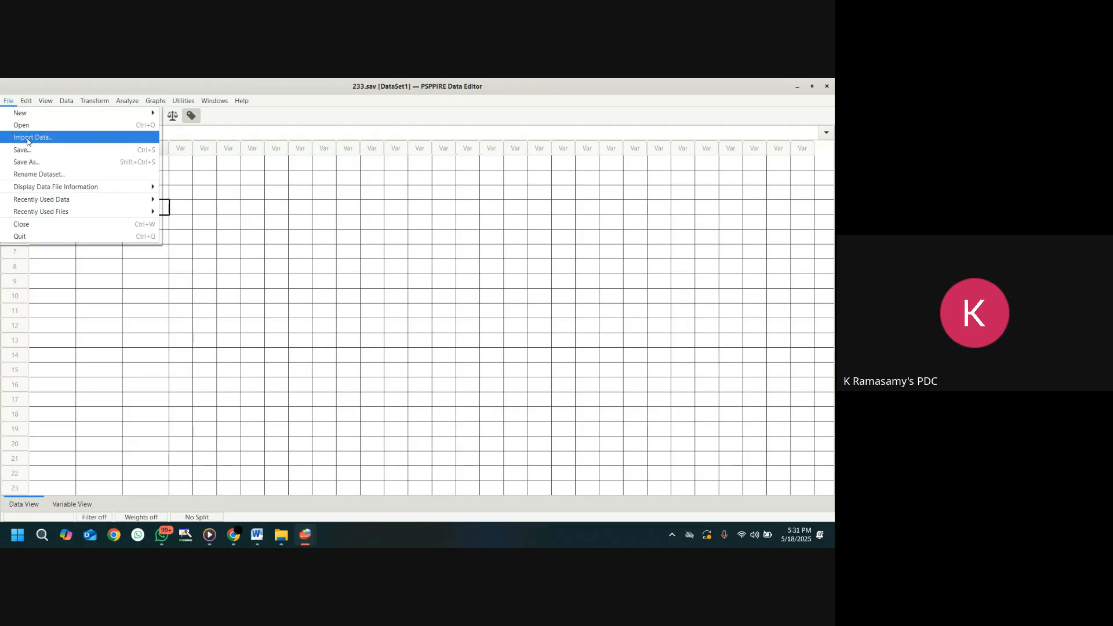
{"action": "left_click", "coordinate": [28, 142]}
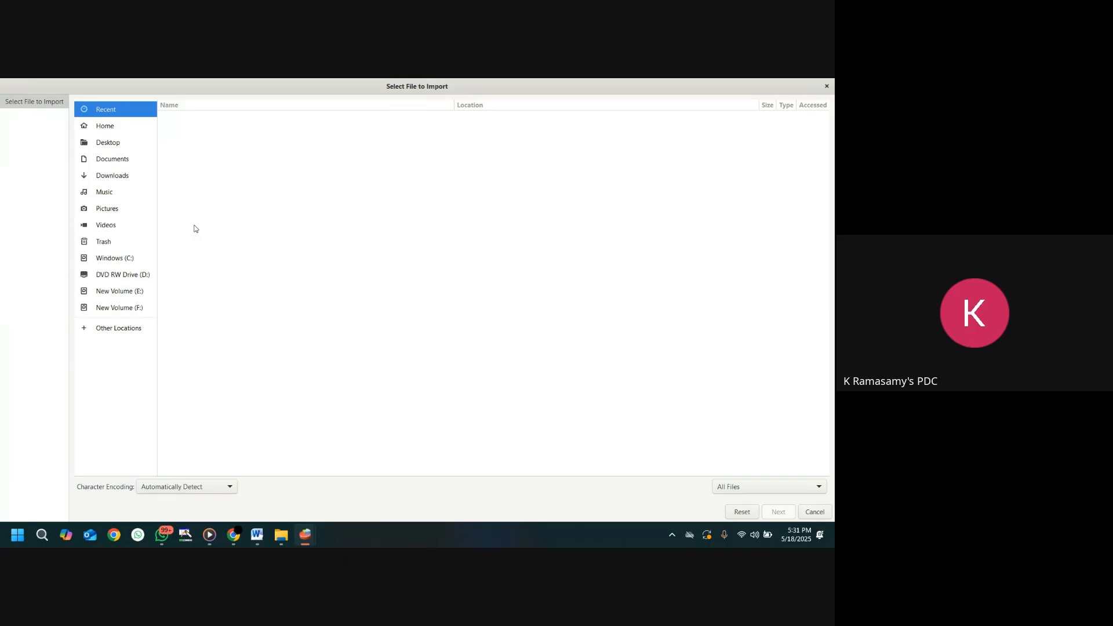
{"action": "left_click", "coordinate": [112, 144]}
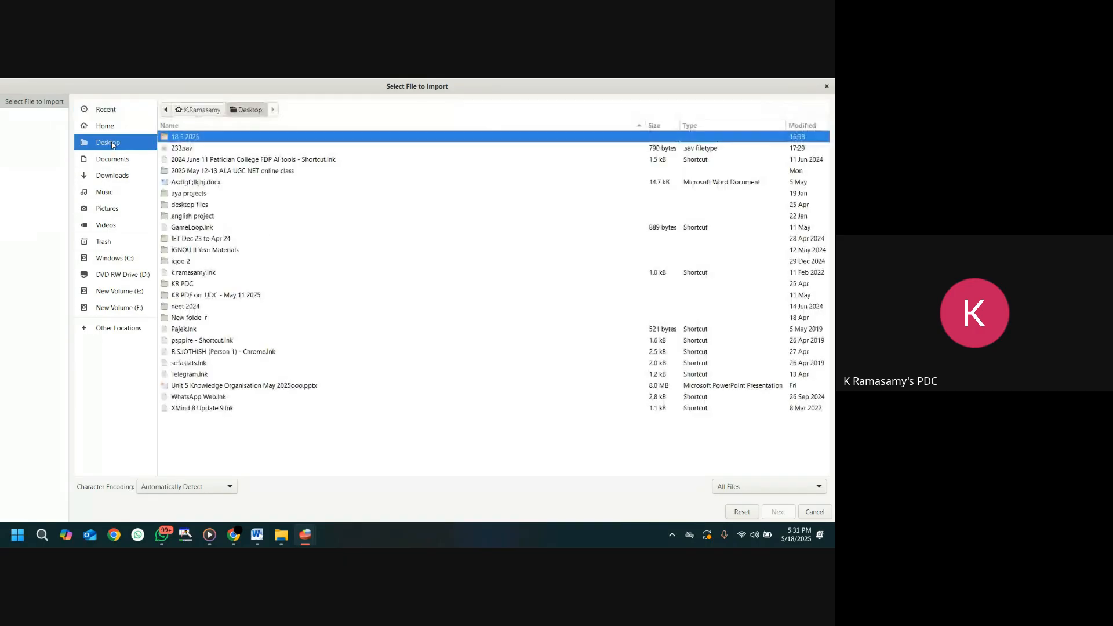
{"action": "double_click", "coordinate": [220, 138]}
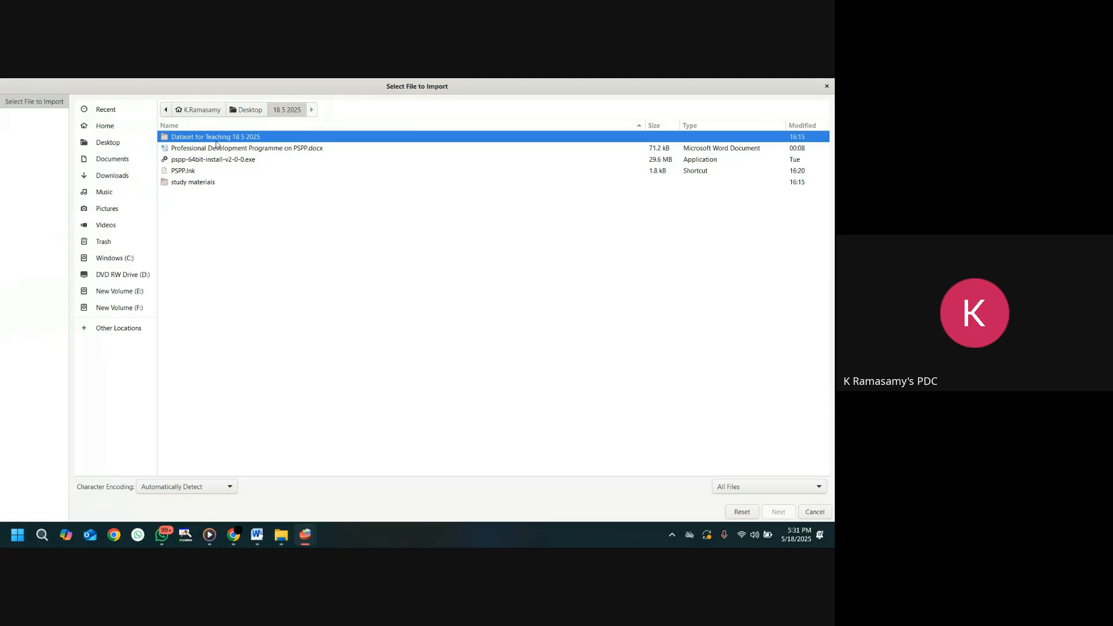
{"action": "double_click", "coordinate": [223, 138]}
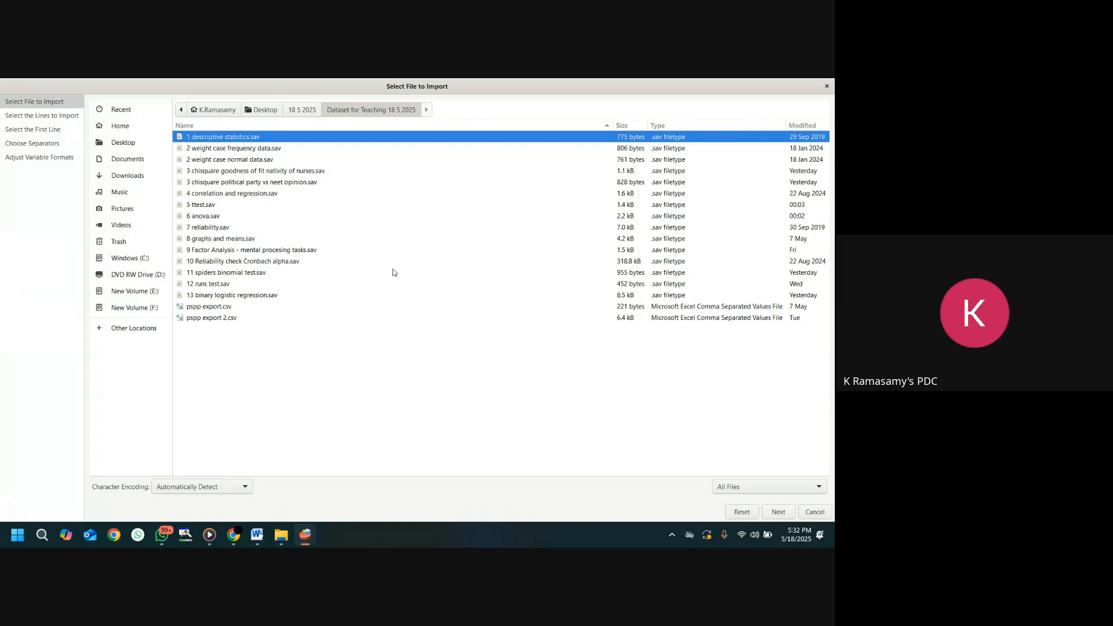
{"action": "left_click", "coordinate": [216, 309]}
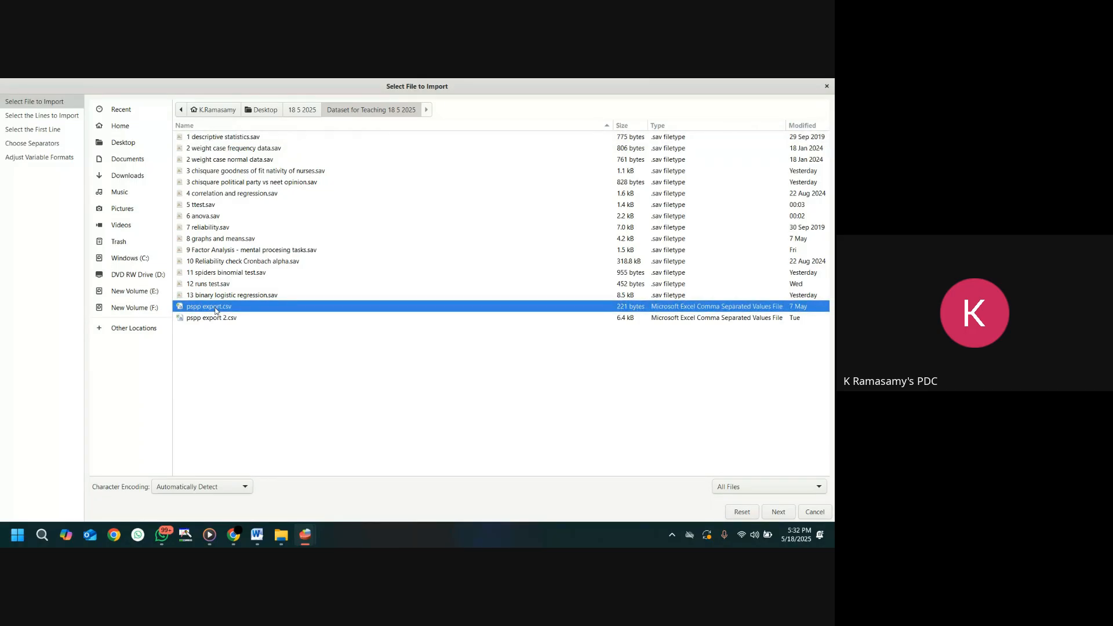
{"action": "left_click", "coordinate": [779, 513]}
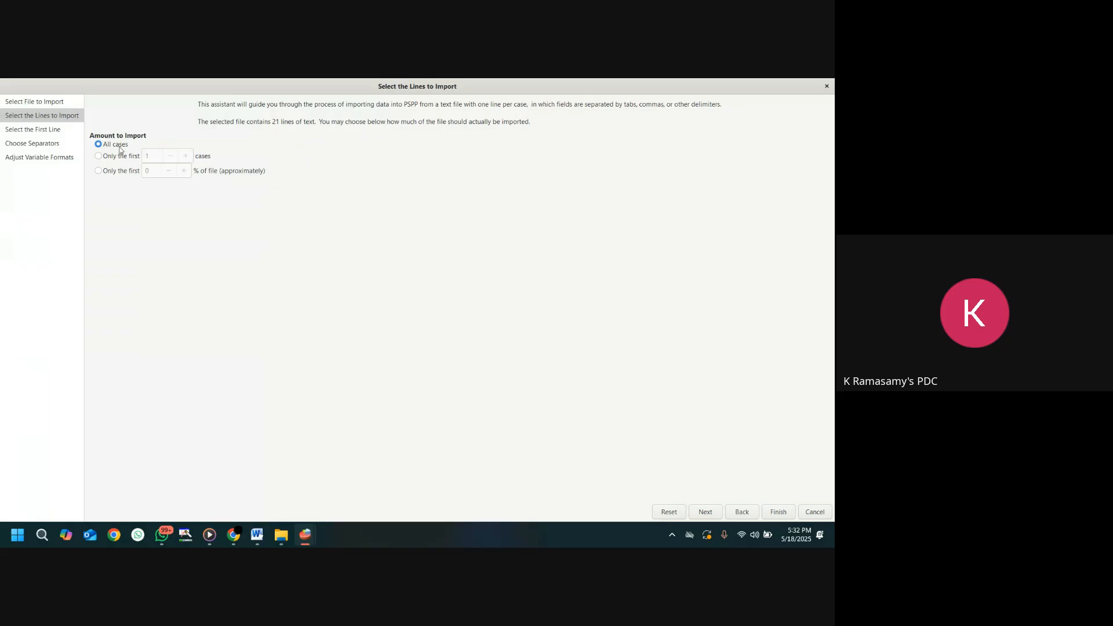
- Import all cases with line 2 as the first data line, variable names from the line above, and comma separators
{"action": "left_click", "coordinate": [707, 513]}
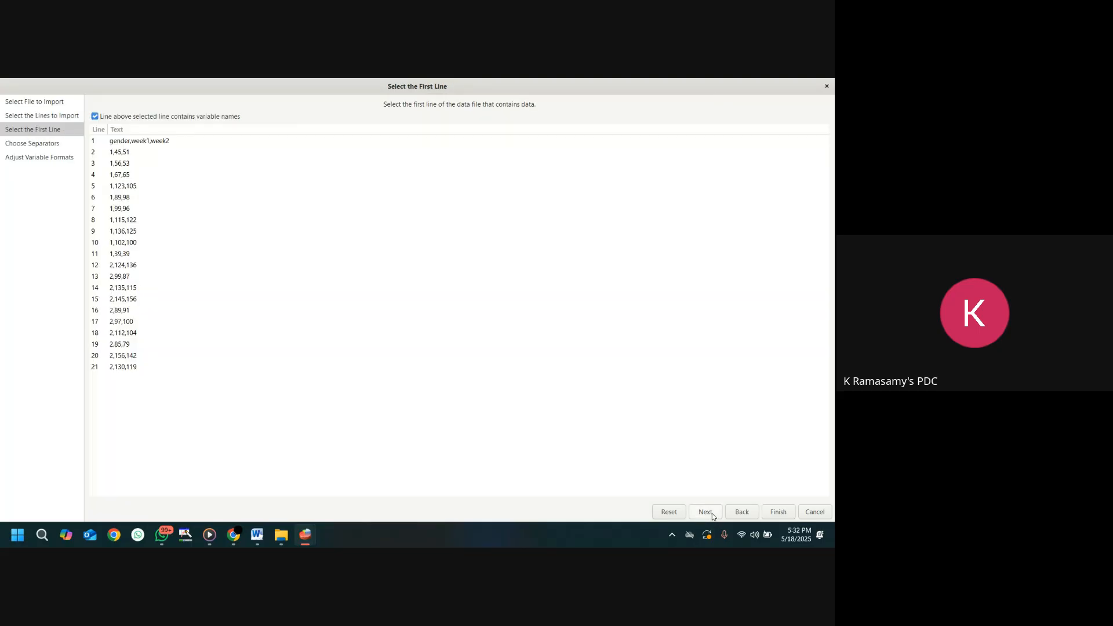
{"action": "left_click", "coordinate": [117, 153]}
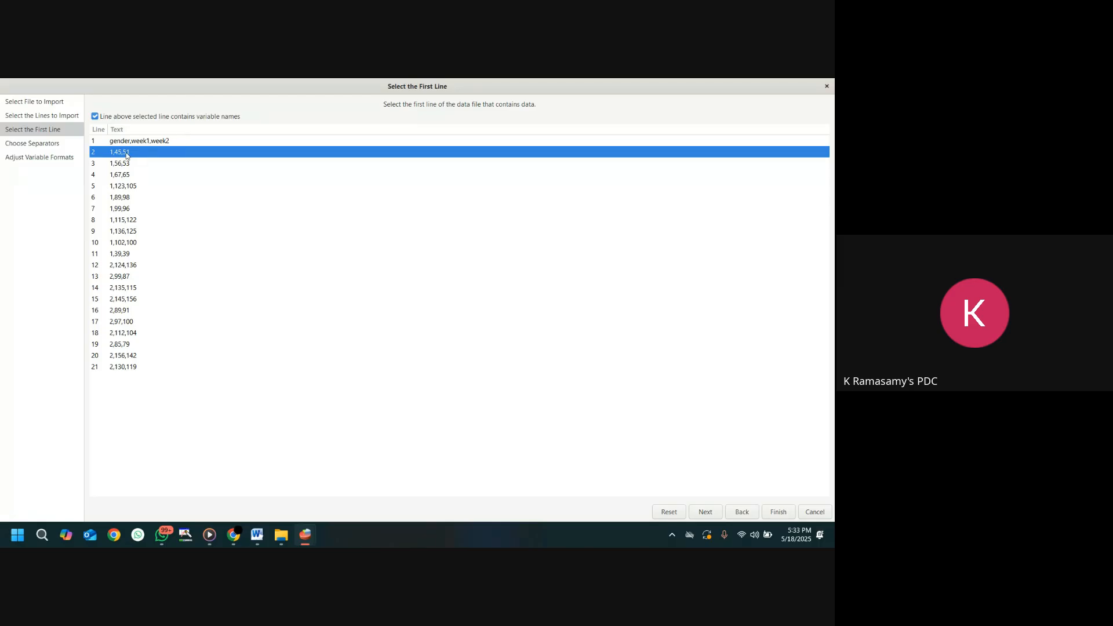
{"action": "left_click", "coordinate": [705, 512]}
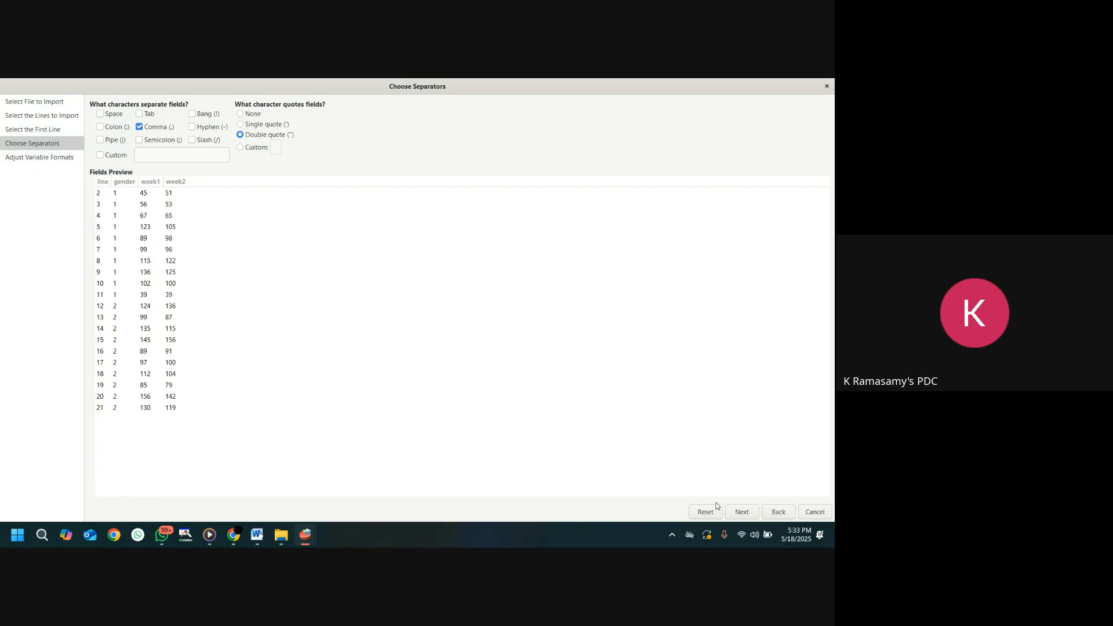
{"action": "left_click", "coordinate": [742, 512]}
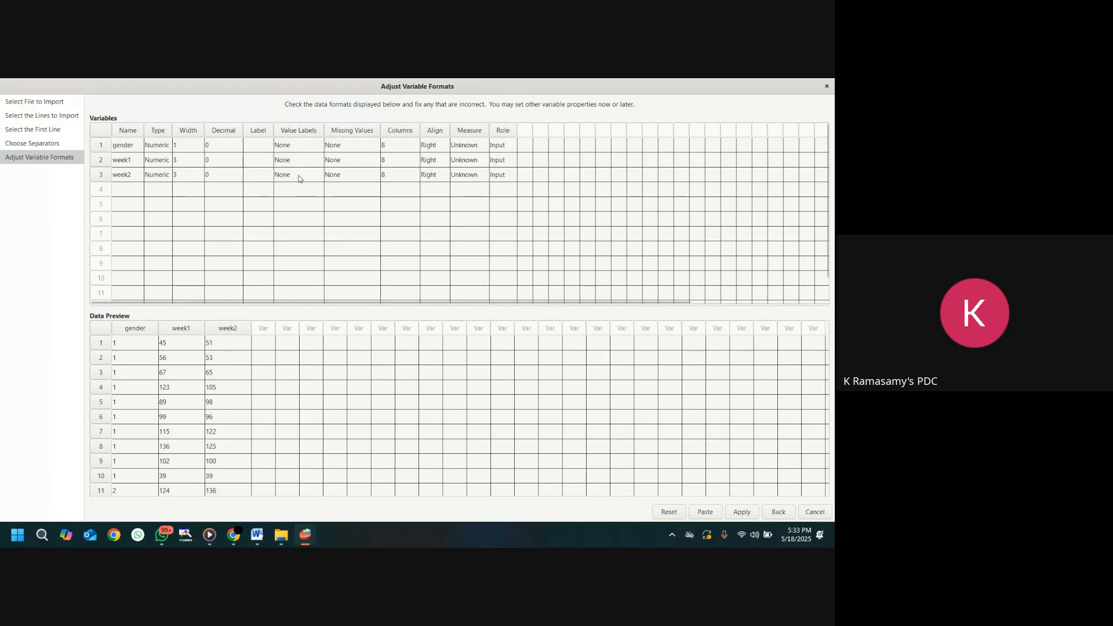
- Label the variables gender, week1 and week2 as Gender, Week1 Hrs and Week2 Hrs
{"action": "left_click", "coordinate": [254, 149]}
{"action": "type", "text": "Gender"}
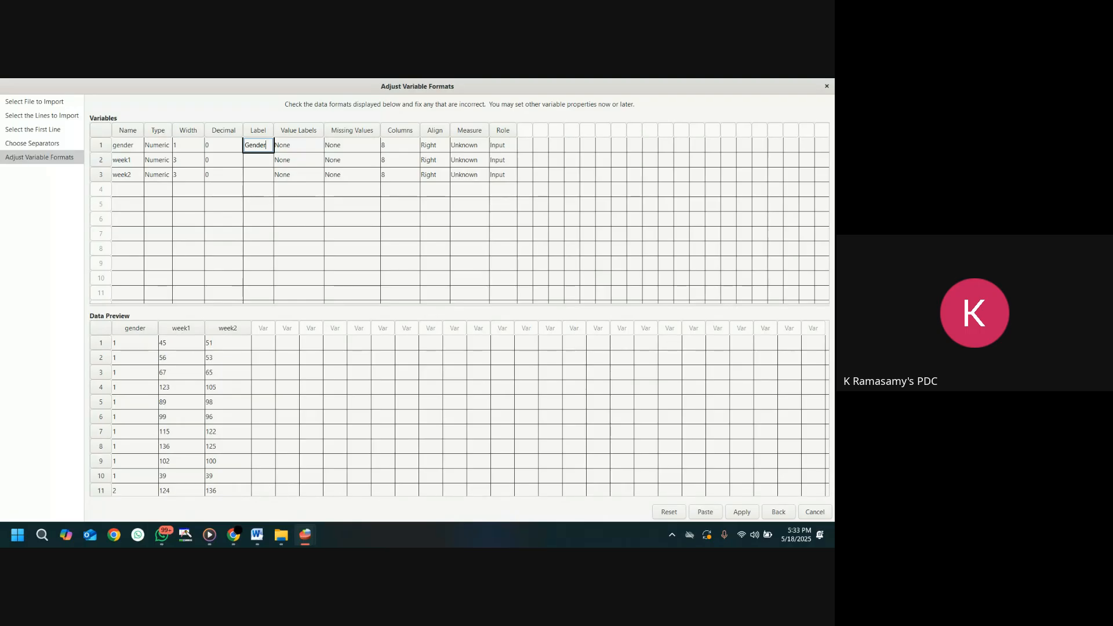
{"action": "left_click", "coordinate": [263, 165]}
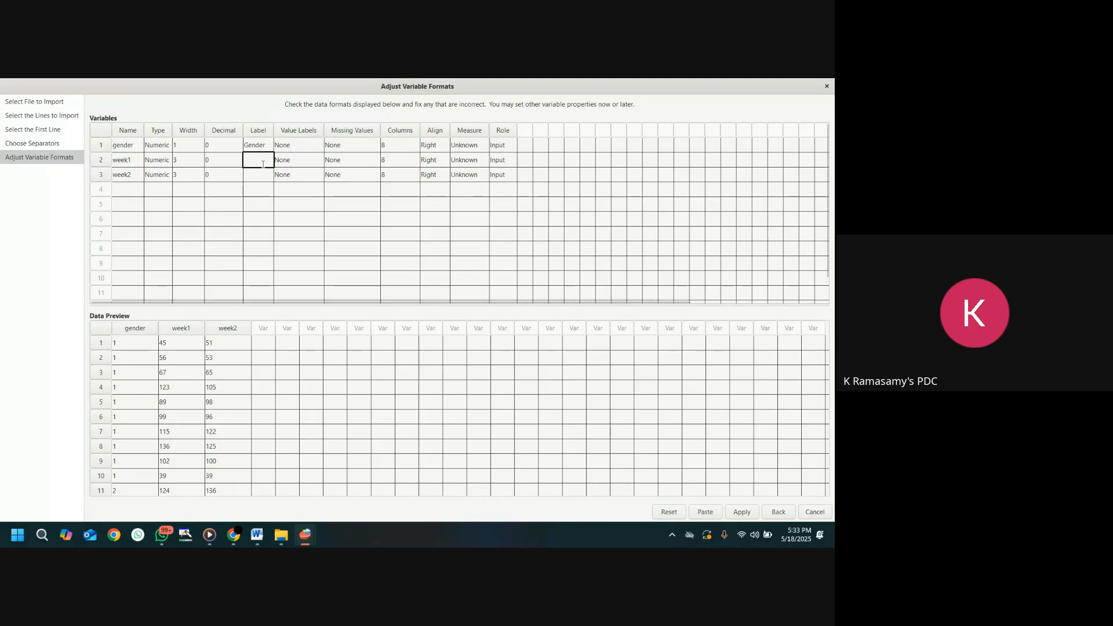
{"action": "type", "text": "Wee"}
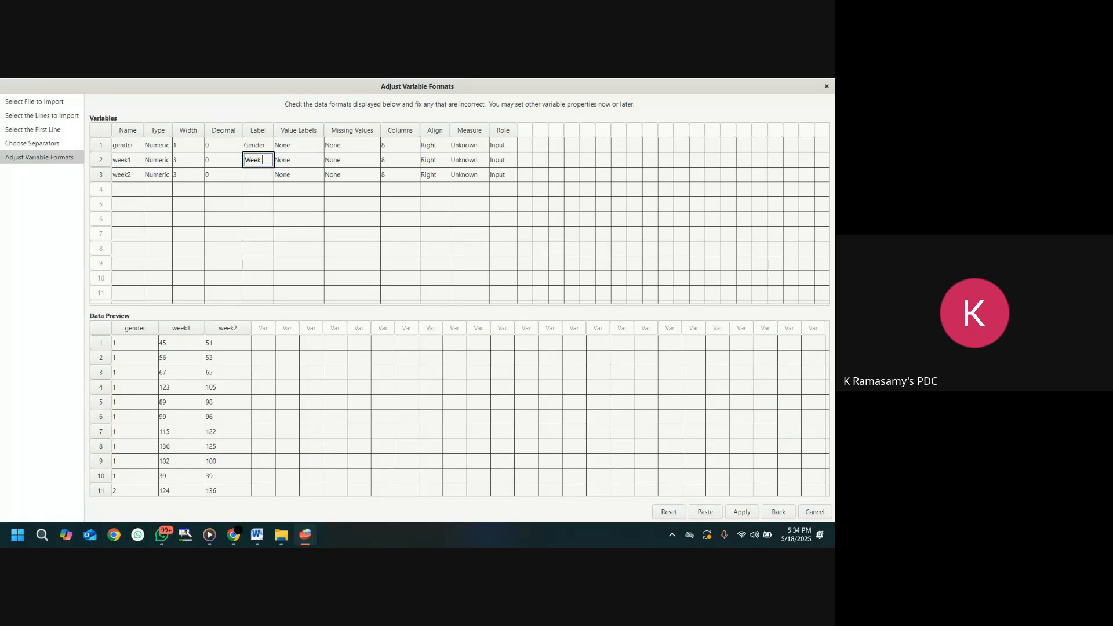
{"action": "type", "text": "k1 "}
{"action": "type", "text": "Hurs"}
{"action": "key", "text": "BackSpace"}
{"action": "key", "text": "BackSpace"}
{"action": "key", "text": "BackSpace"}
{"action": "type", "text": "rs"}
{"action": "left_click", "coordinate": [259, 175]}
{"action": "type", "text": "W"}
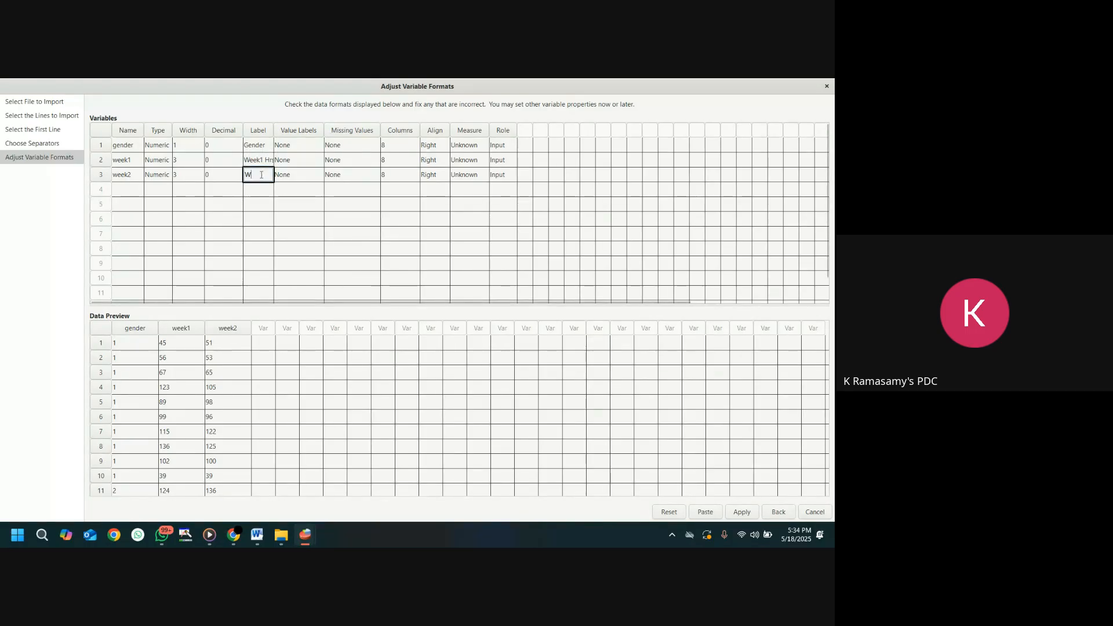
{"action": "type", "text": "eek2 "}
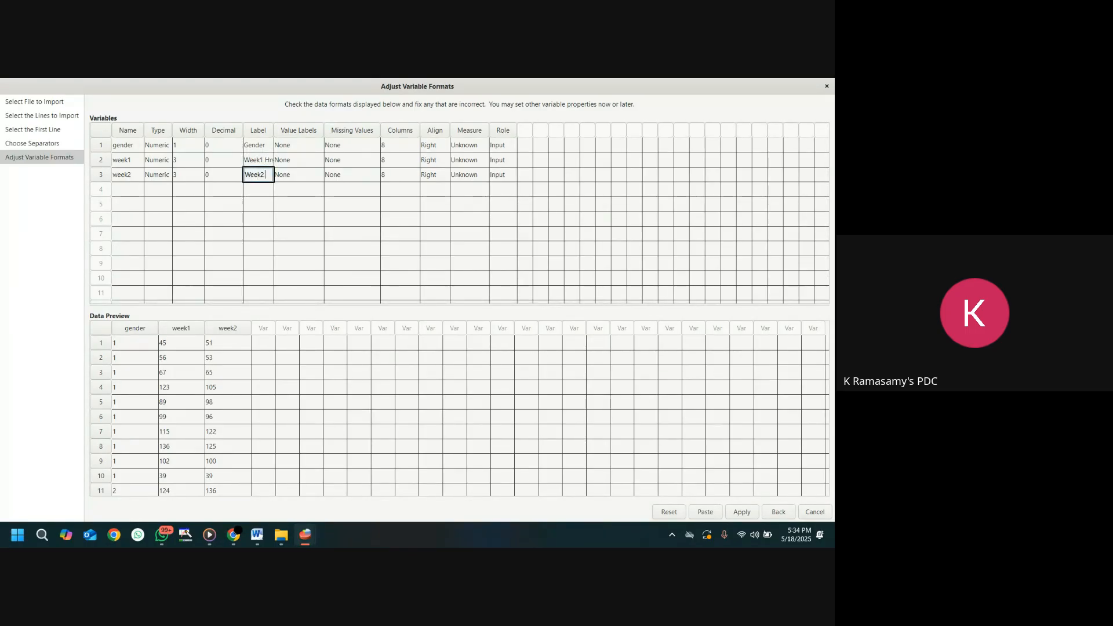
{"action": "type", "text": "Hrs"}
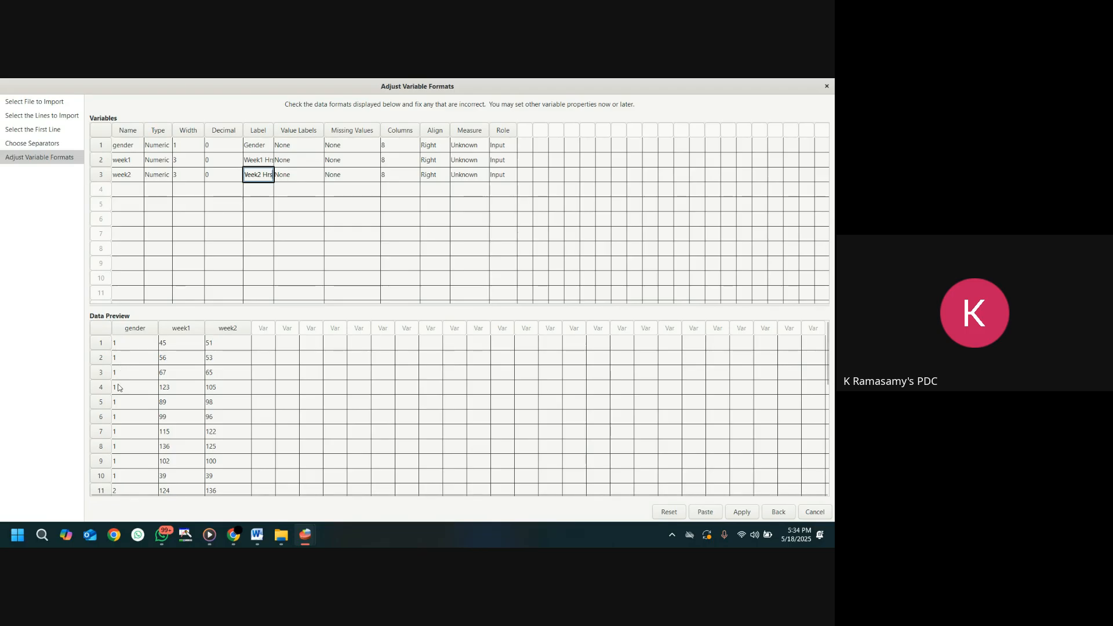
- Define the gender variable's value labels as 1 = Male and 2 = Female, and apply the import
{"action": "scroll", "coordinate": [119, 406], "scroll_direction": "down", "scroll_amount": 3}
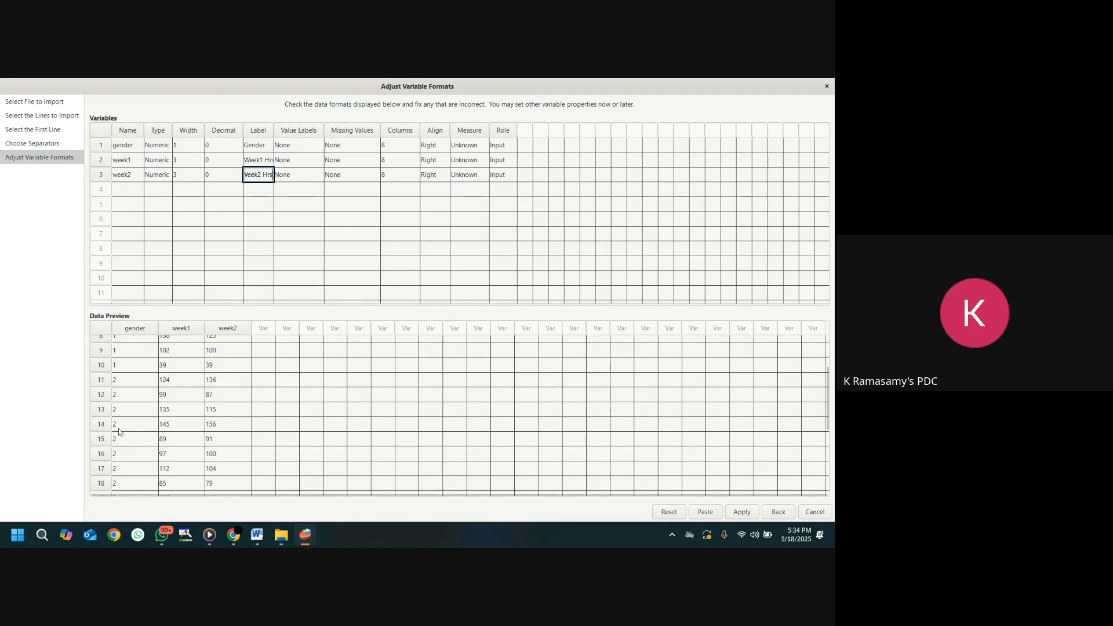
{"action": "scroll", "coordinate": [127, 385], "scroll_direction": "up", "scroll_amount": 2}
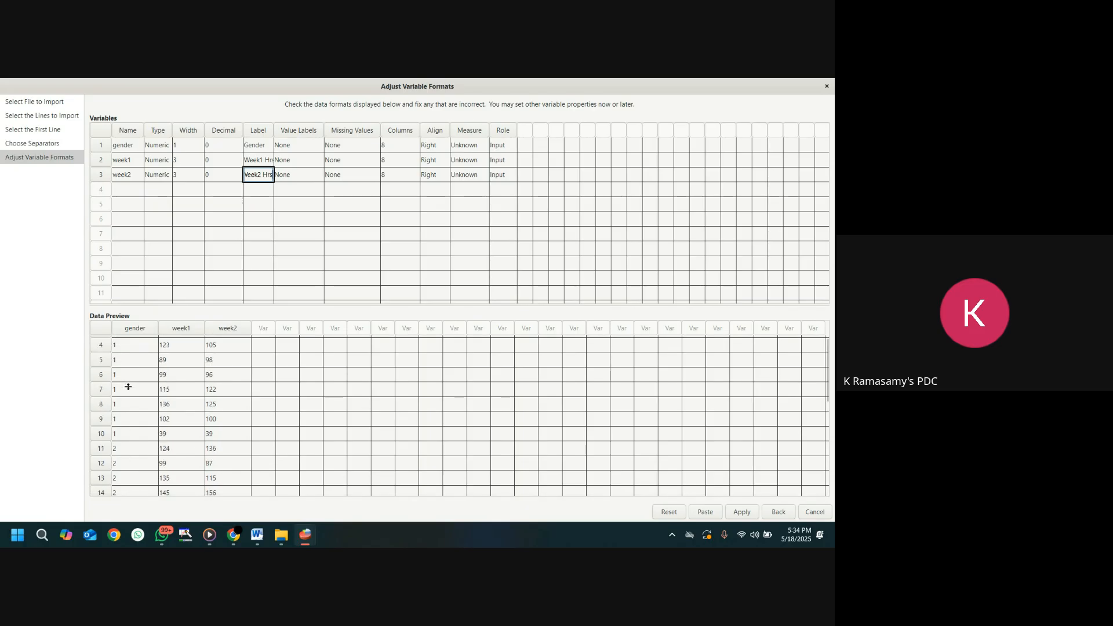
{"action": "scroll", "coordinate": [127, 385], "scroll_direction": "up", "scroll_amount": 2}
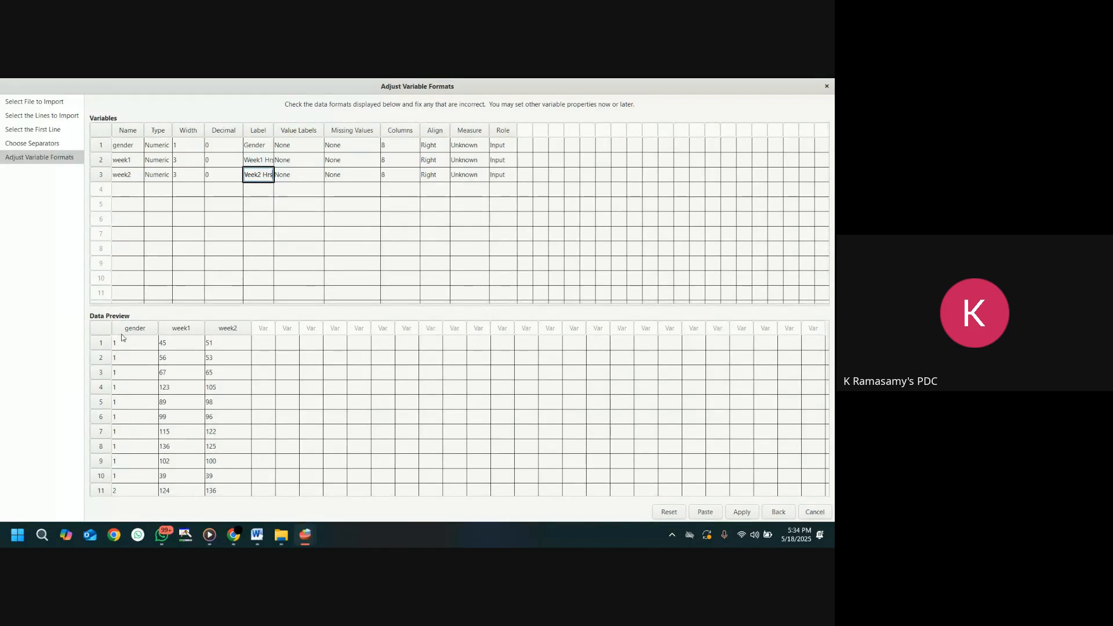
{"action": "double_click", "coordinate": [304, 146]}
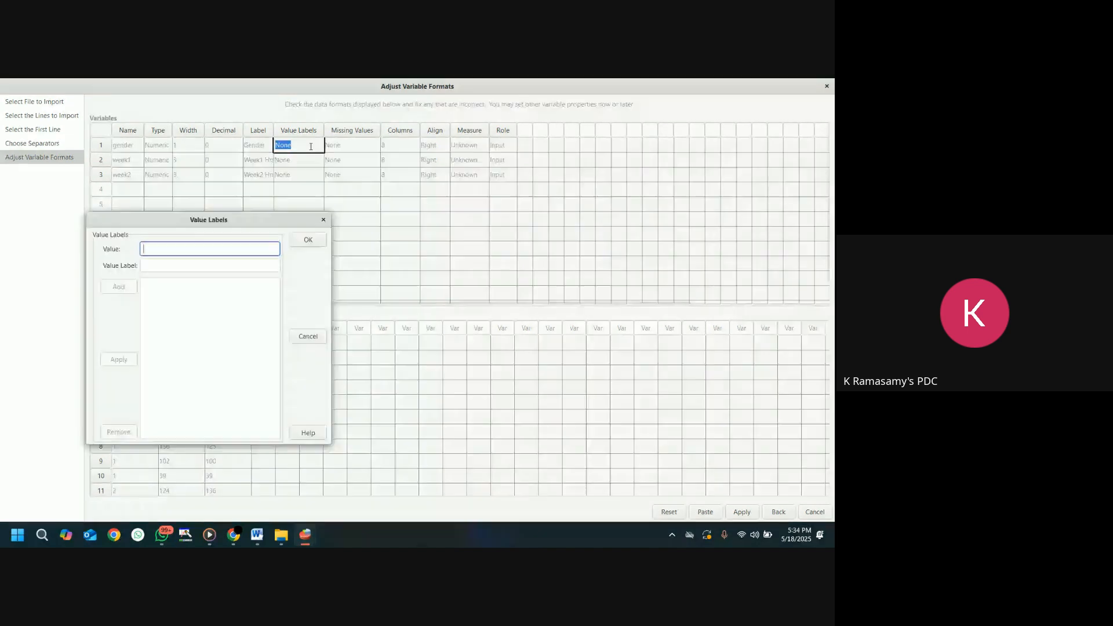
{"action": "type", "text": "1"}
{"action": "left_click", "coordinate": [189, 270]}
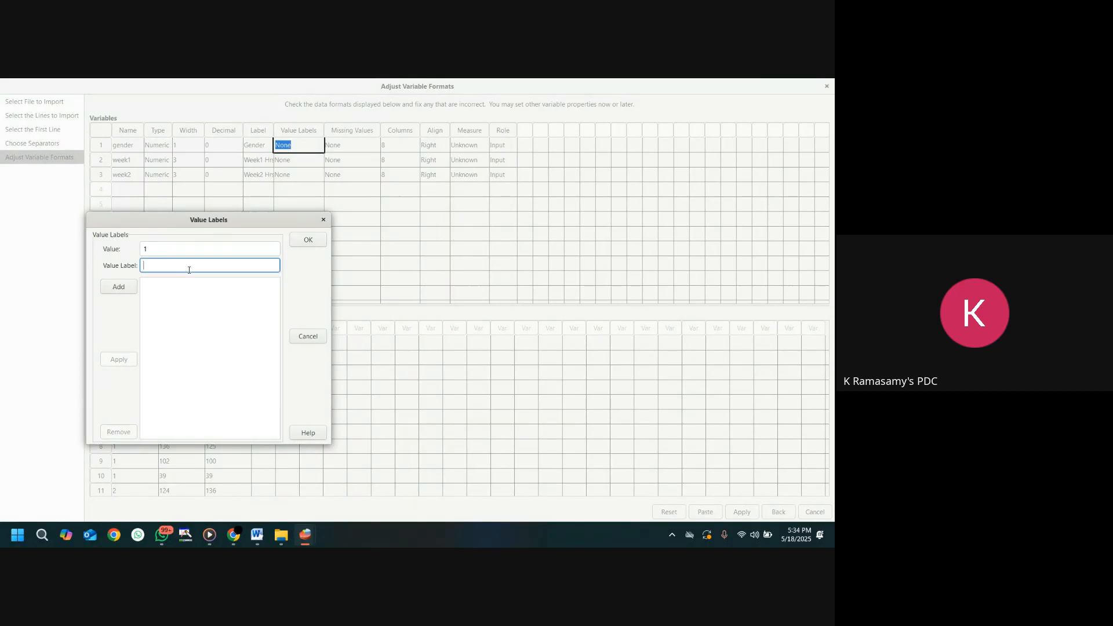
{"action": "left_click", "coordinate": [119, 287]}
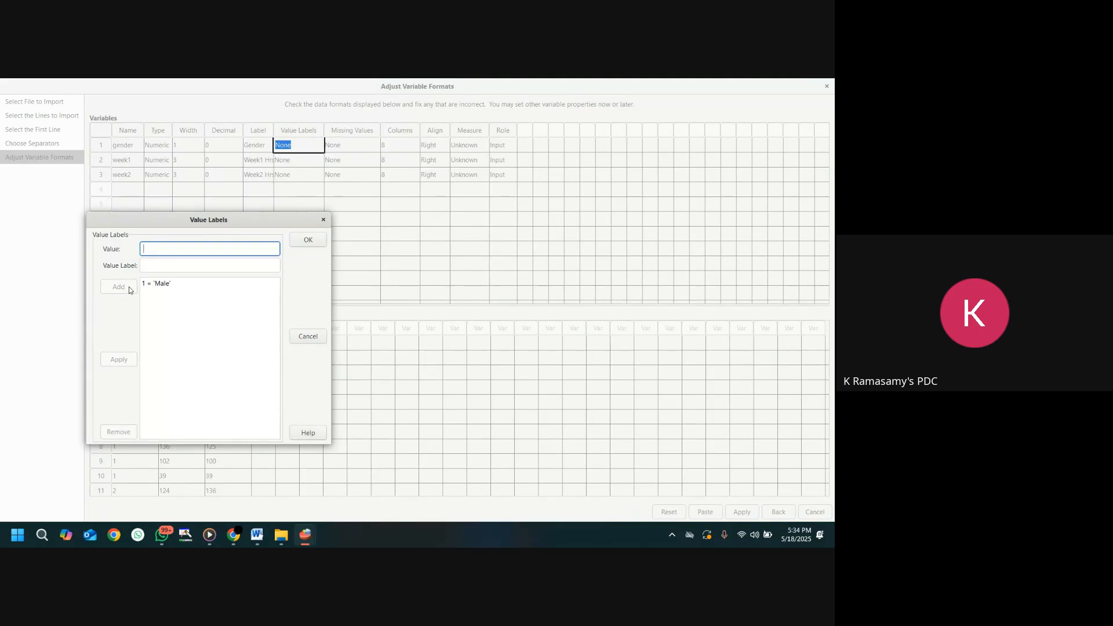
{"action": "type", "text": "2"}
{"action": "left_click", "coordinate": [160, 265]}
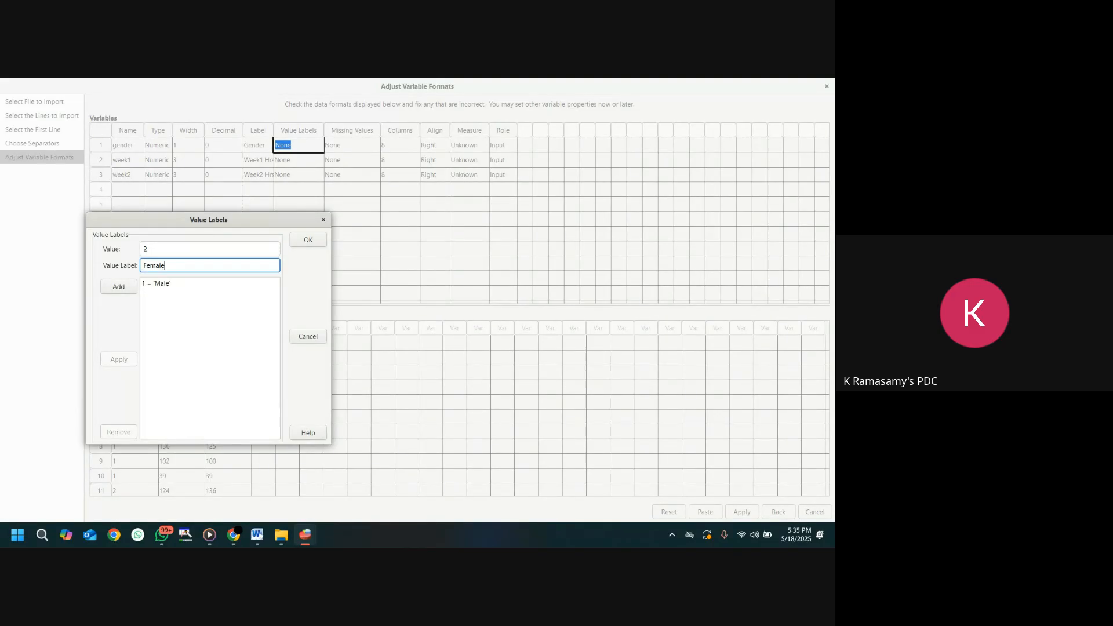
{"action": "type", "text": "Female"}
{"action": "left_click", "coordinate": [118, 287]}
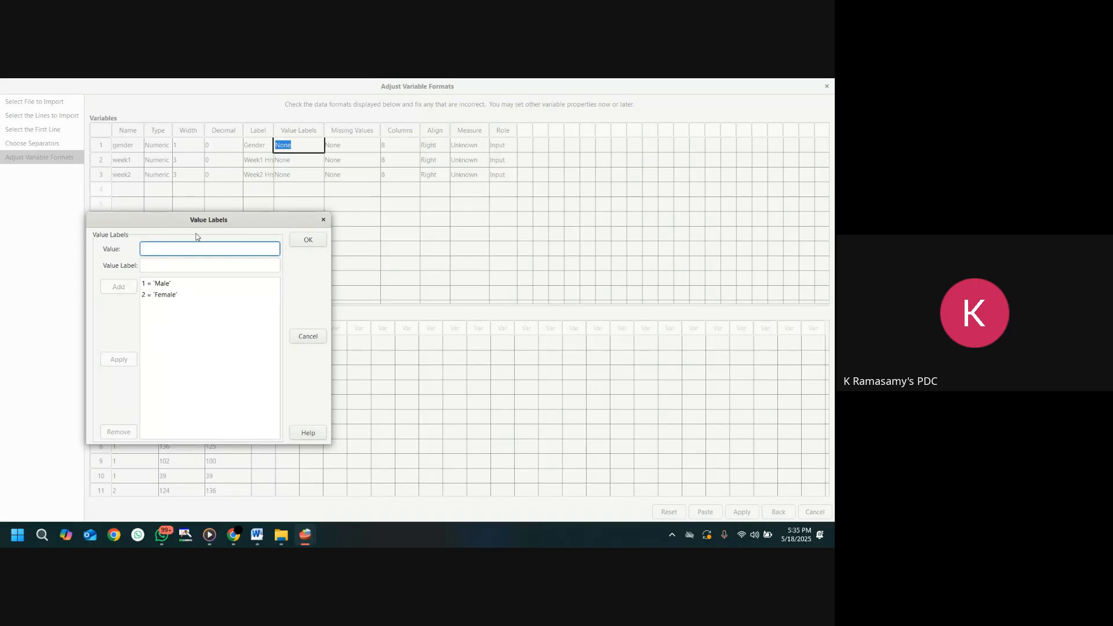
{"action": "left_click", "coordinate": [304, 241]}
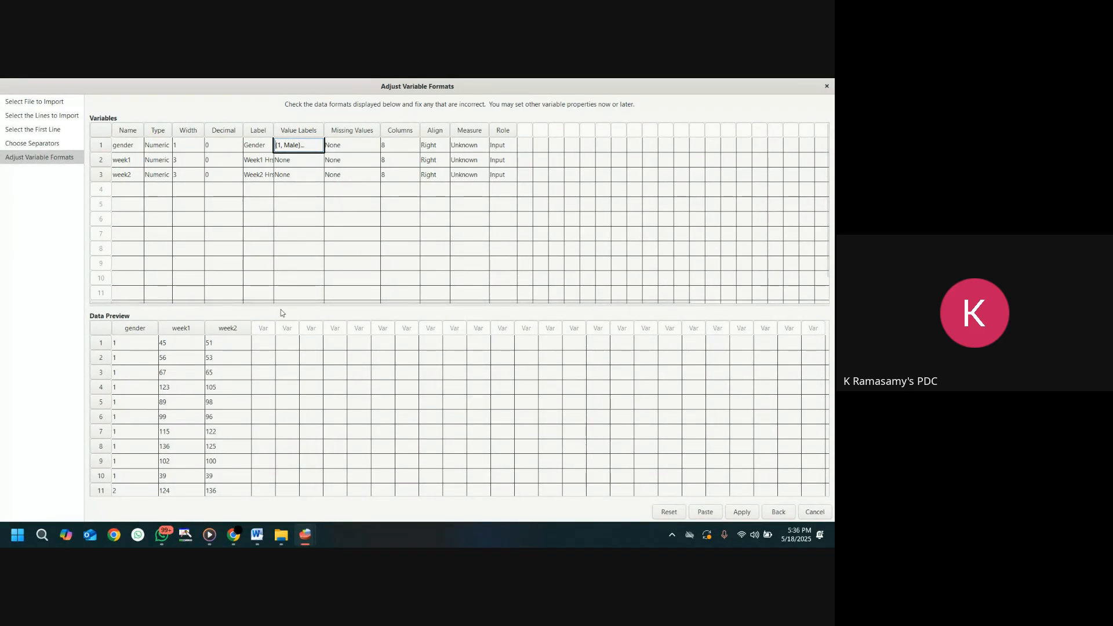
{"action": "left_click", "coordinate": [742, 513]}
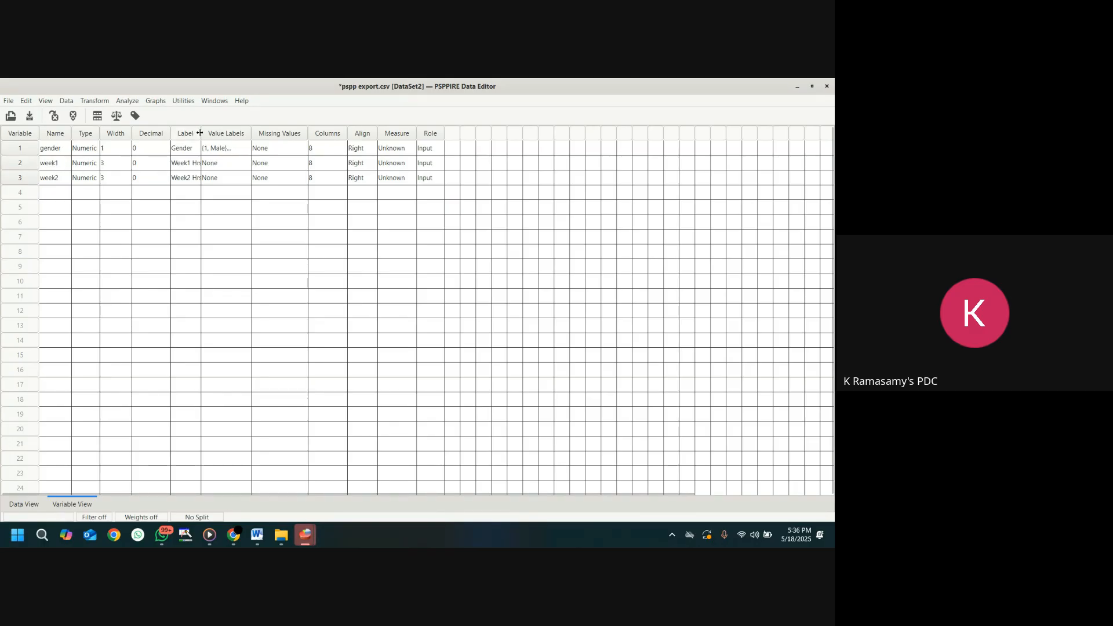
- Widen the Label column in the Variable View and display value labels instead of codes in the Data View
{"action": "left_click_drag", "start_coordinate": [201, 133], "coordinate": [230, 133]}
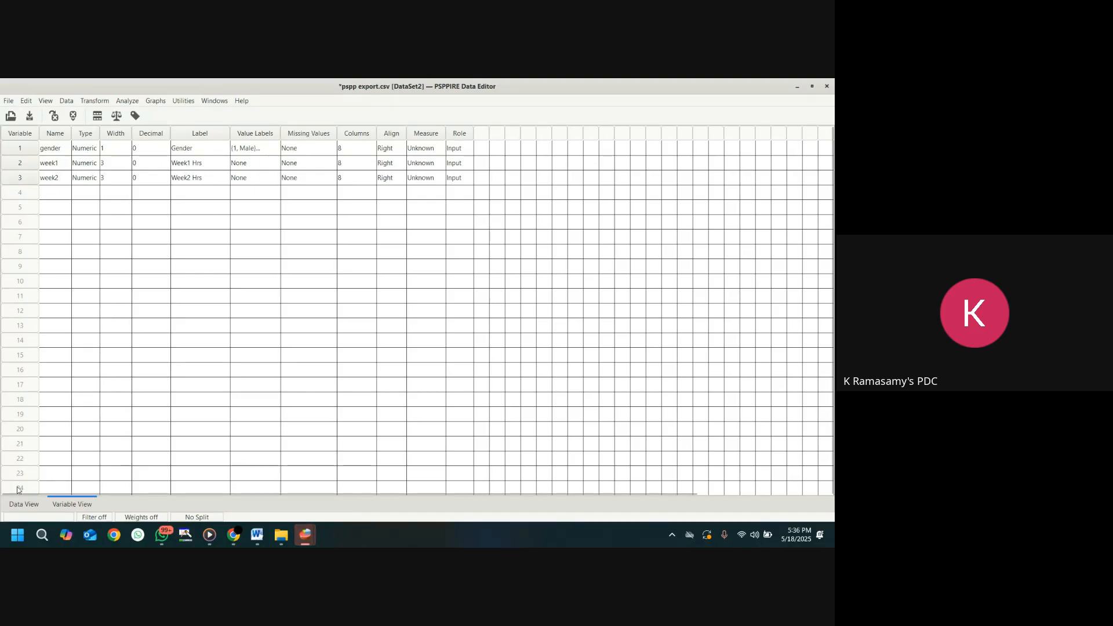
{"action": "left_click", "coordinate": [23, 504]}
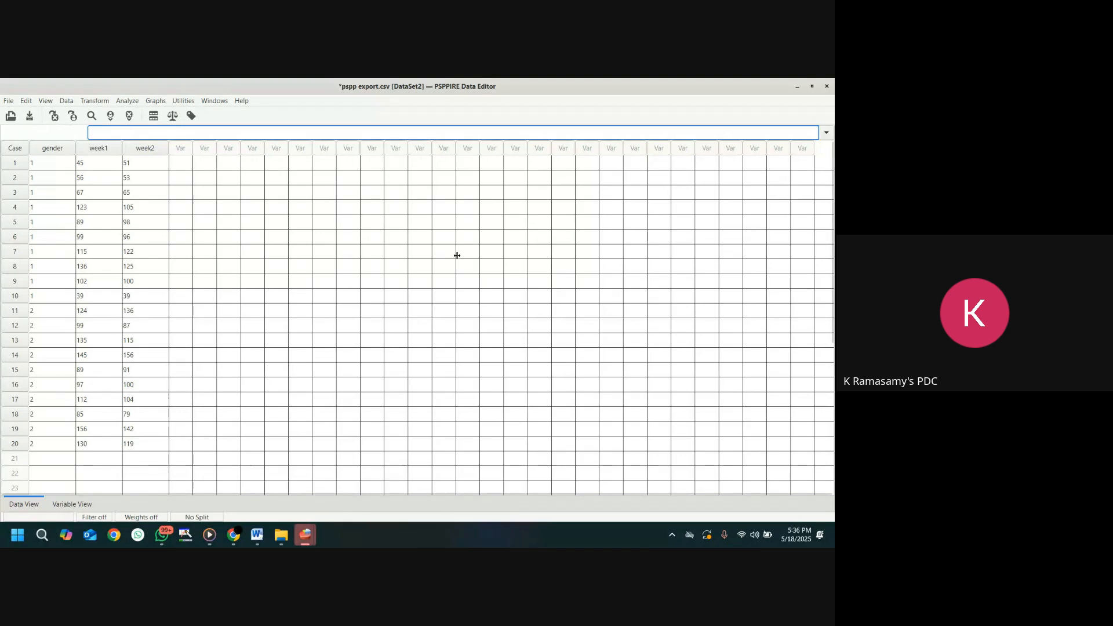
{"action": "left_click", "coordinate": [185, 119]}
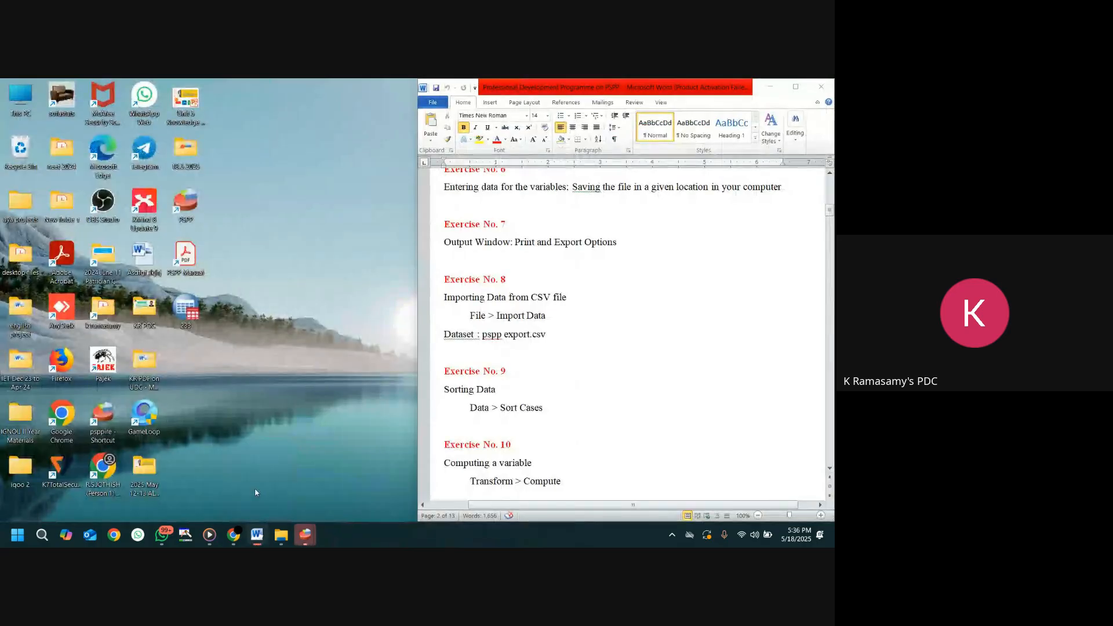
- Switch to the training document in Word and check the Exercise No. 9 instructions on sorting data
{"action": "left_click", "coordinate": [255, 489]}
{"action": "left_click", "coordinate": [612, 294]}
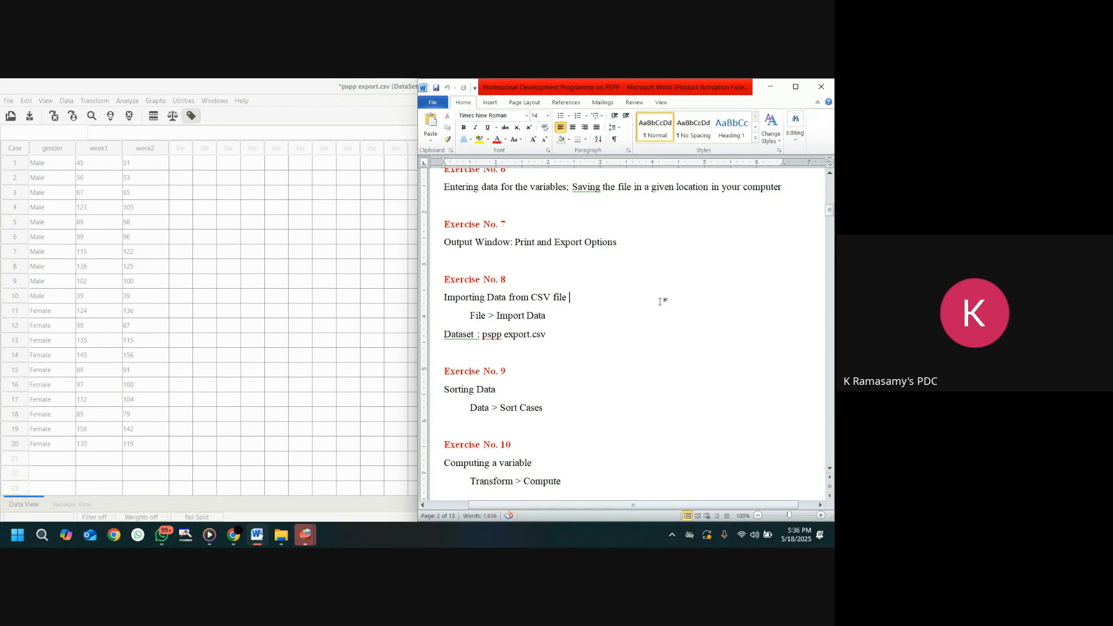
{"action": "scroll", "coordinate": [661, 301], "scroll_direction": "down", "scroll_amount": 1}
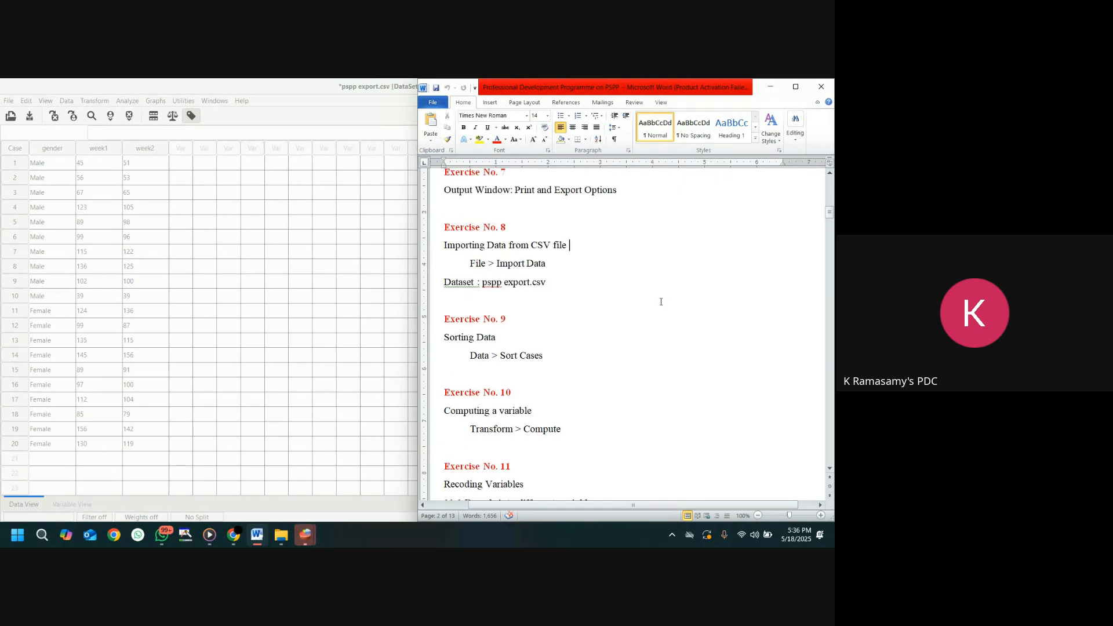
{"action": "scroll", "coordinate": [661, 302], "scroll_direction": "down", "scroll_amount": 1}
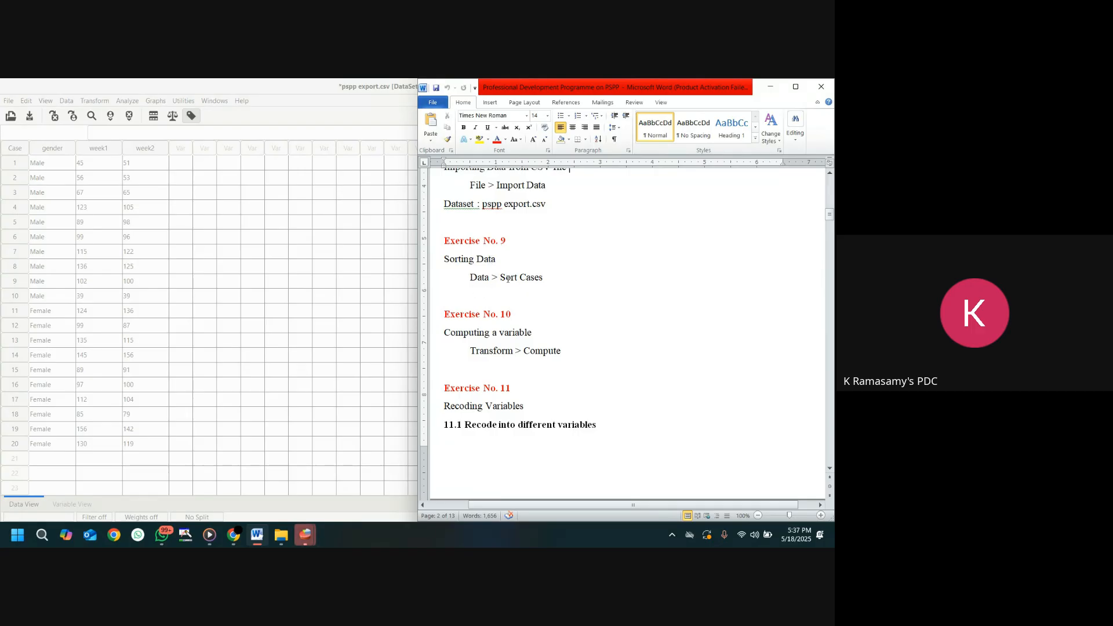
- Switch back to PSPP and sort the cases by gender in descending order
{"action": "left_click", "coordinate": [316, 91]}
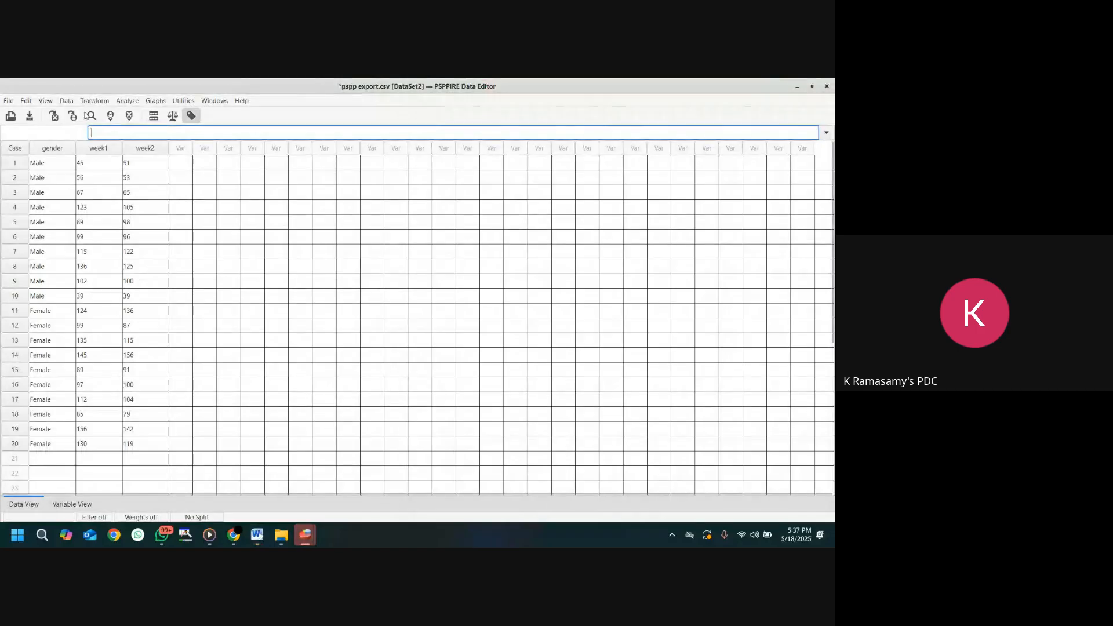
{"action": "left_click", "coordinate": [68, 102]}
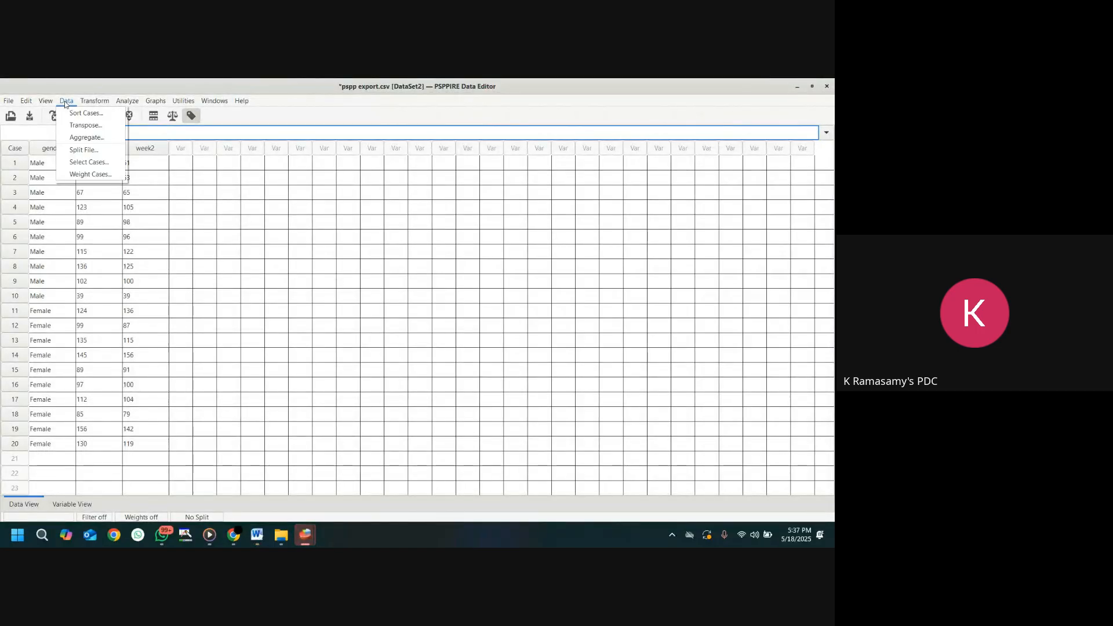
{"action": "left_click", "coordinate": [86, 113]}
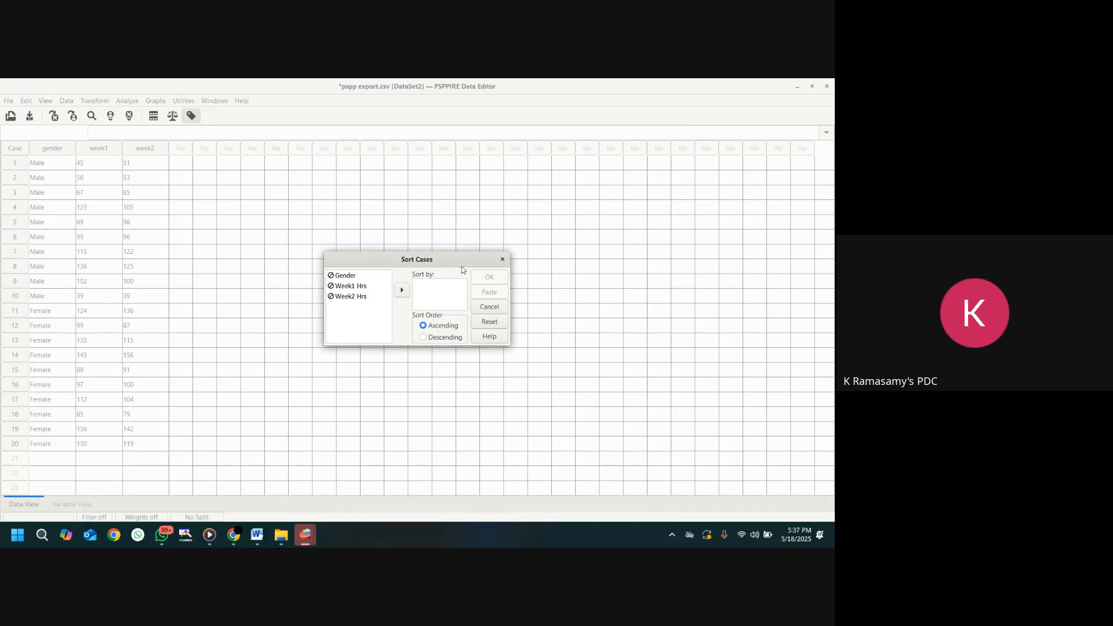
{"action": "left_click", "coordinate": [346, 277]}
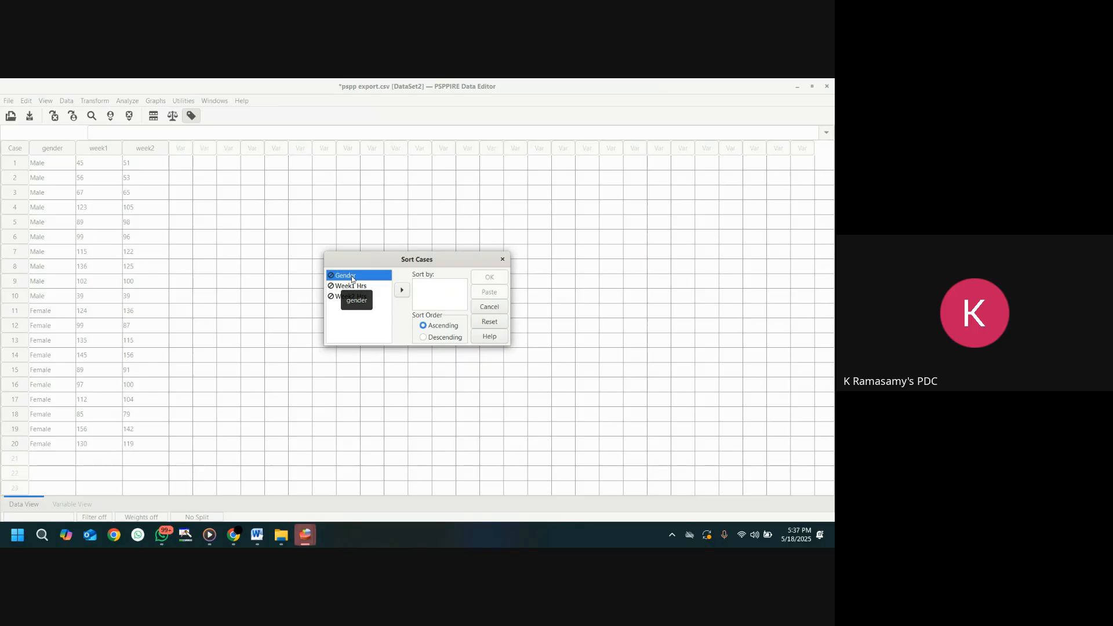
{"action": "left_click", "coordinate": [403, 291]}
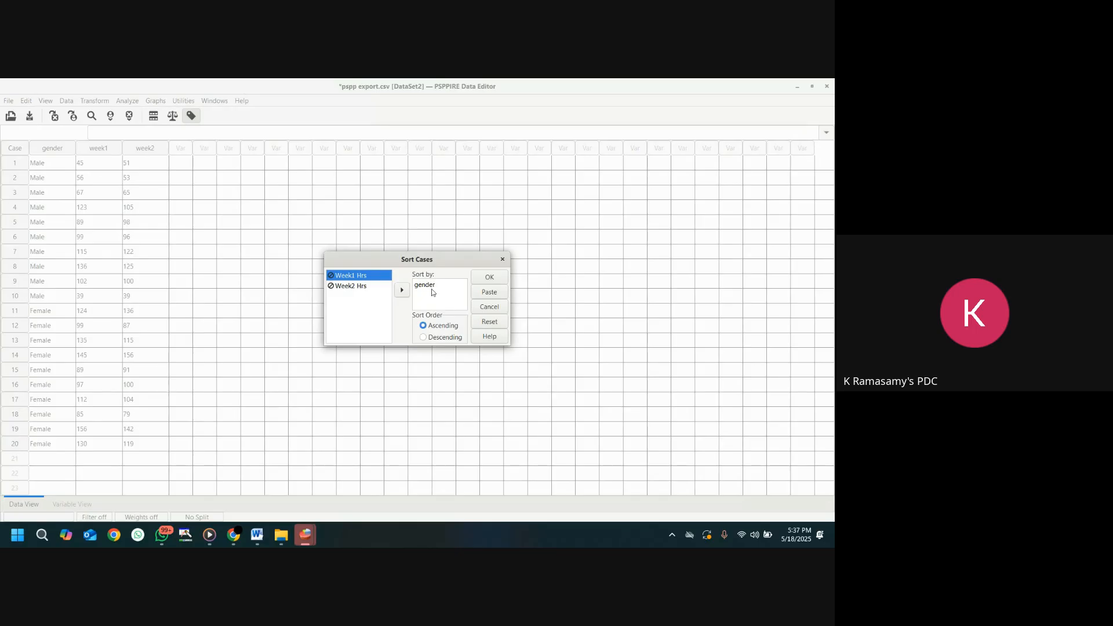
{"action": "left_click", "coordinate": [437, 341]}
{"action": "left_click", "coordinate": [490, 277]}
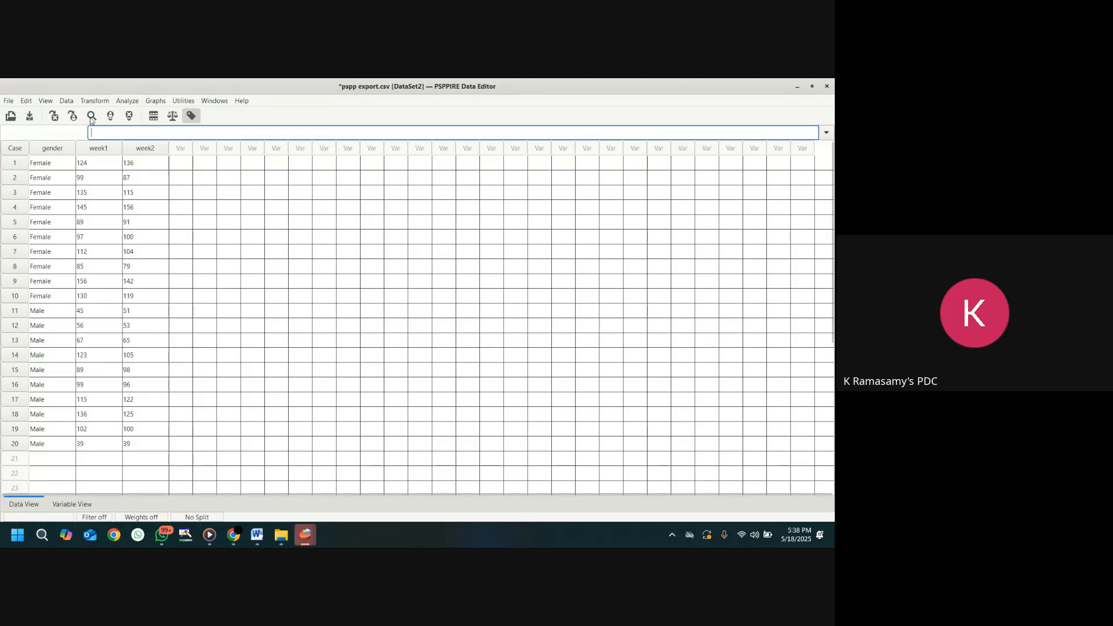
- Sort the cases again in descending order by gender and then by Week1 Hrs
{"action": "left_click", "coordinate": [66, 102]}
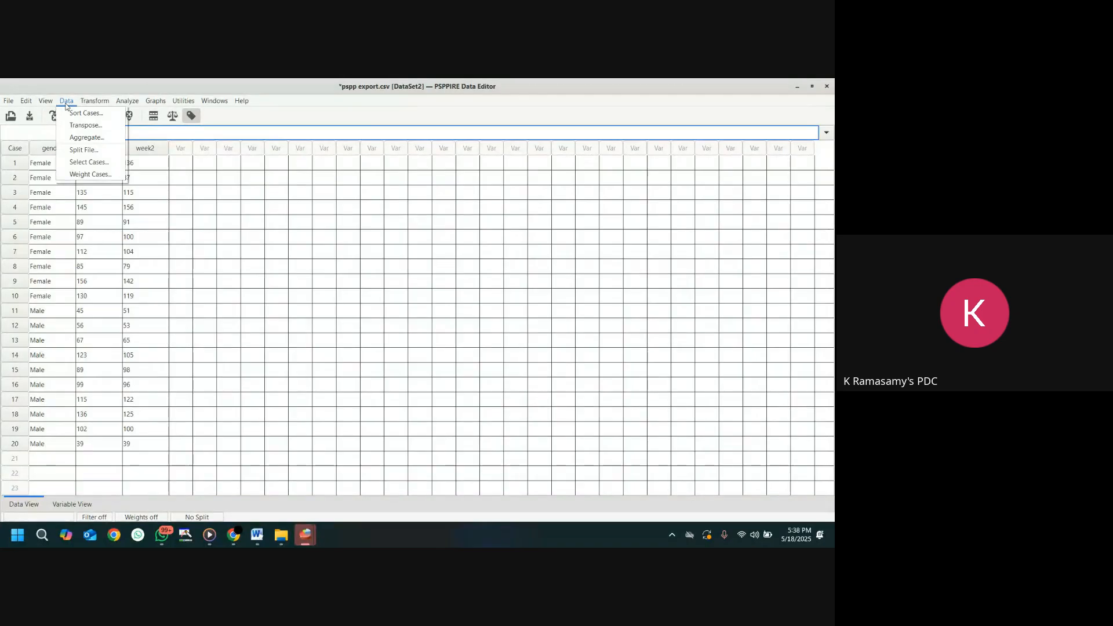
{"action": "left_click", "coordinate": [85, 113]}
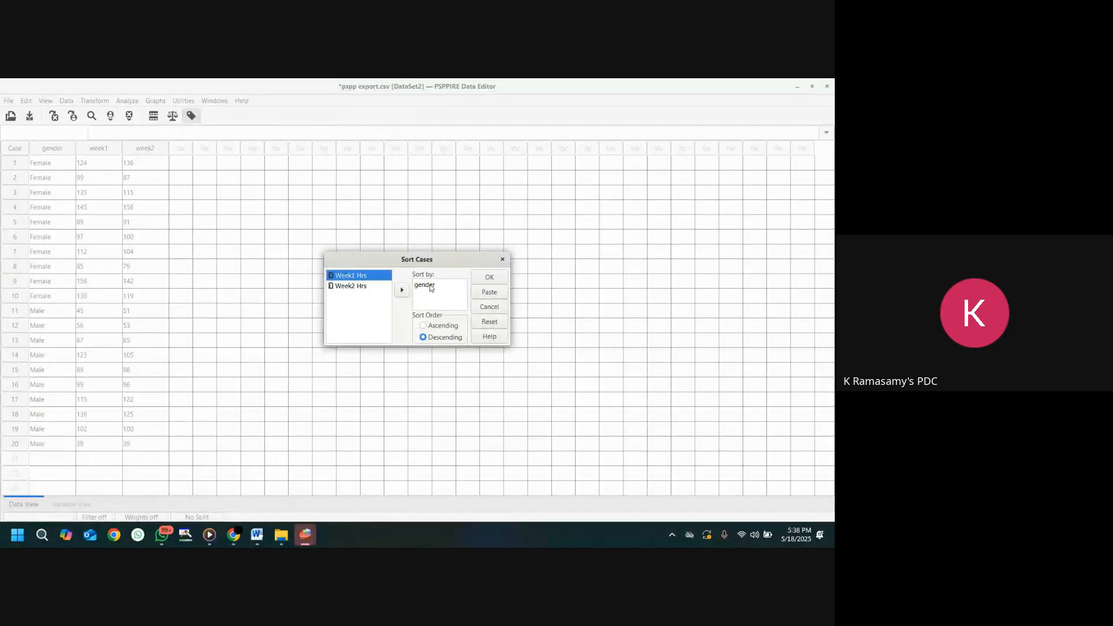
{"action": "left_click", "coordinate": [403, 293]}
{"action": "left_click", "coordinate": [487, 278]}
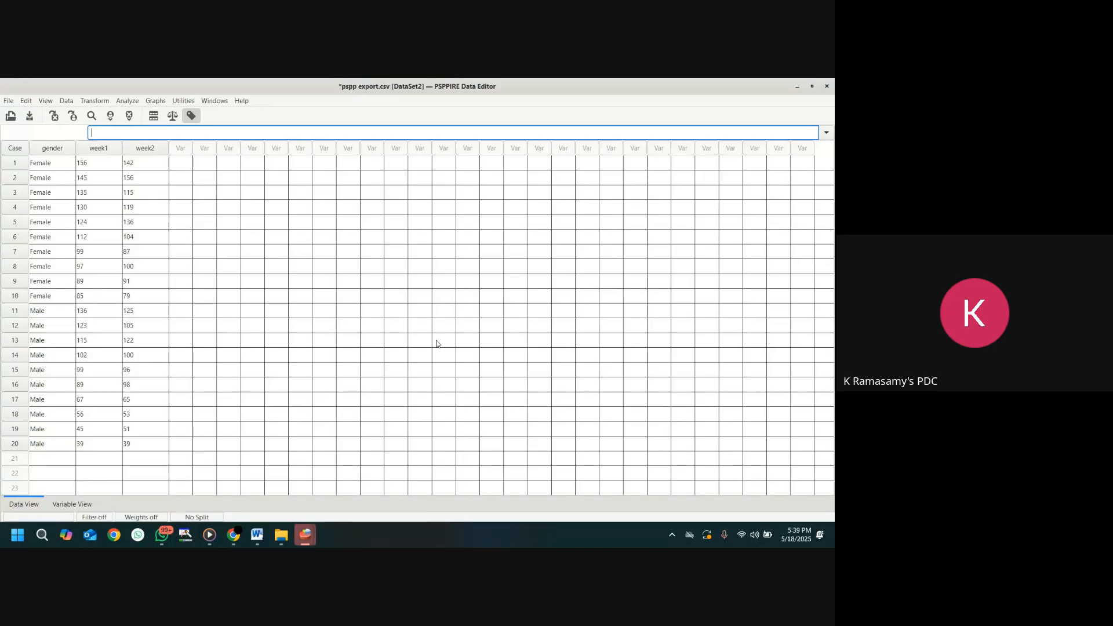
- Switch to the training document in Word and check the Exercise No. 10 instructions on computing a variable
{"action": "left_click", "coordinate": [257, 535]}
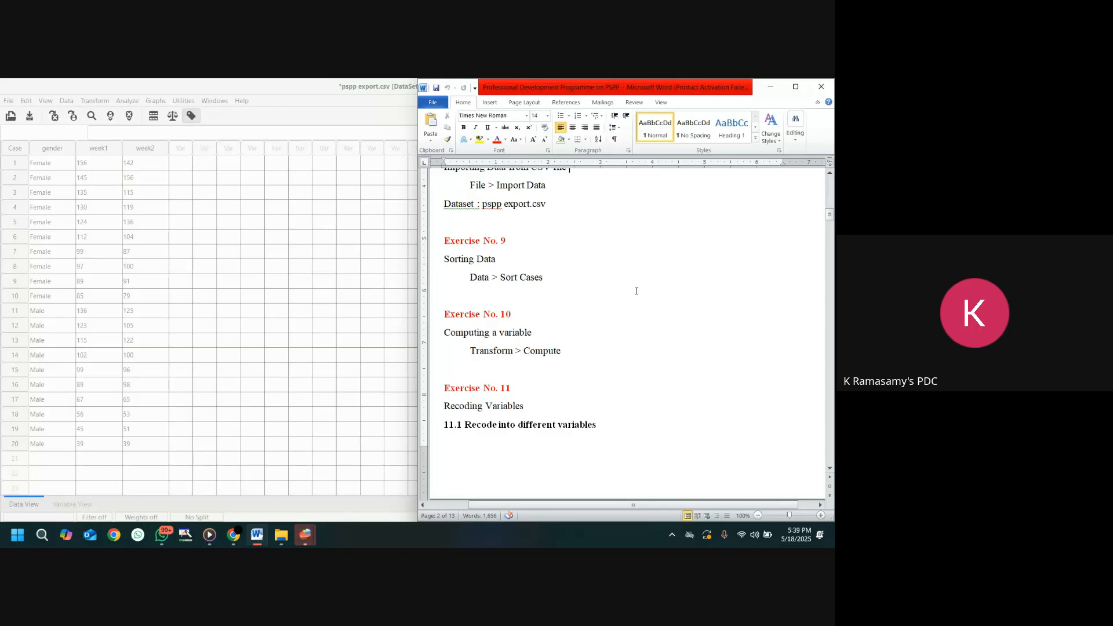
{"action": "scroll", "coordinate": [637, 291], "scroll_direction": "down", "scroll_amount": 1}
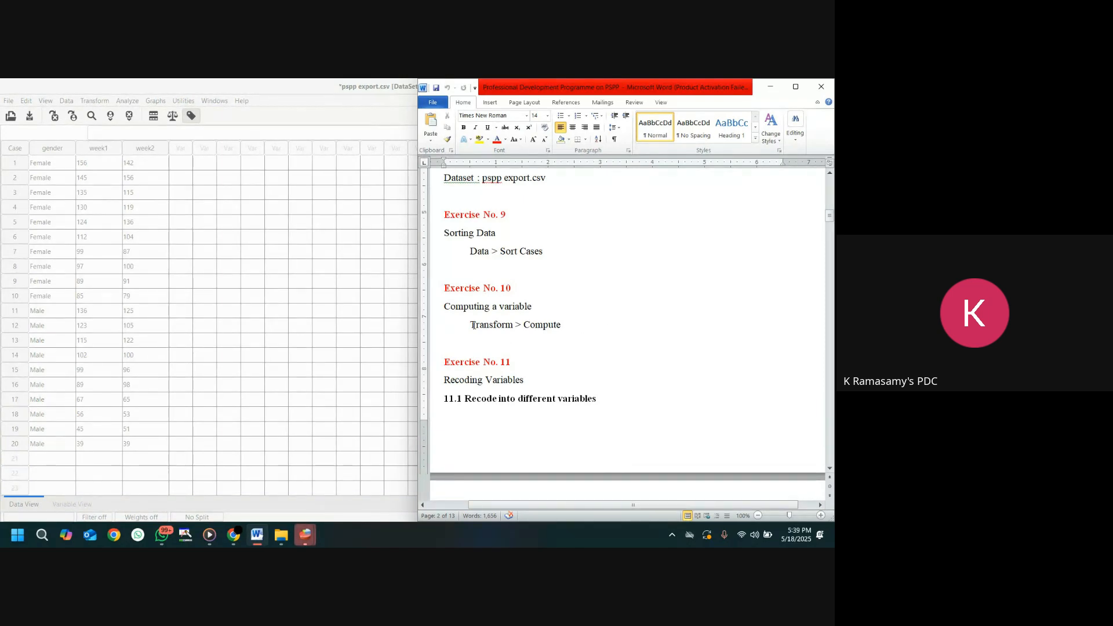
{"action": "left_click_drag", "start_coordinate": [468, 327], "coordinate": [544, 326]}
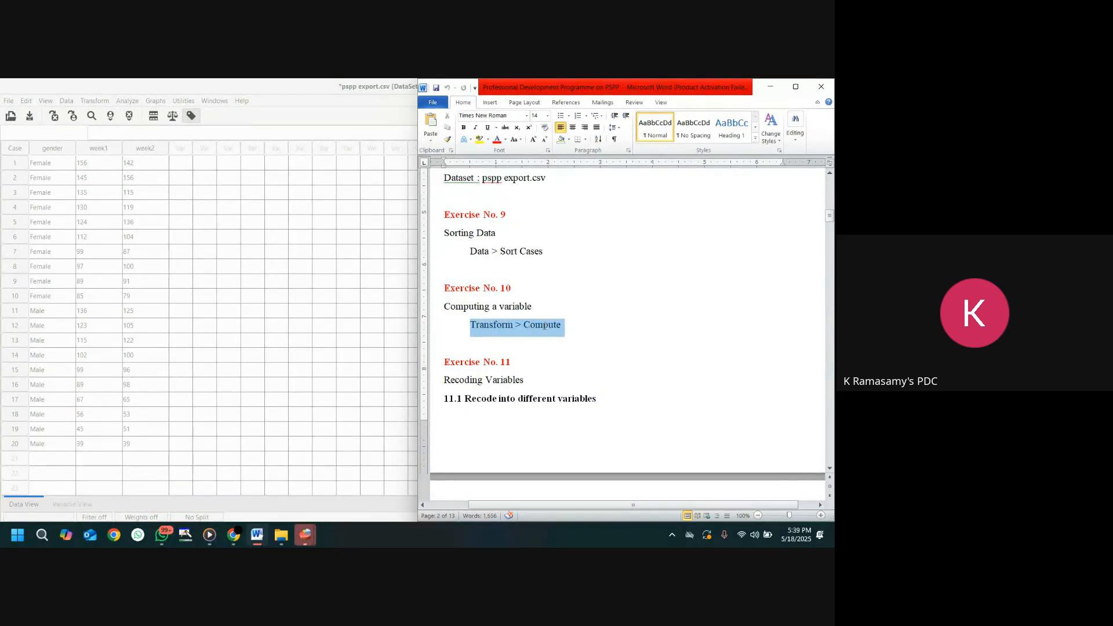
- Return to PSPP and compute a new variable named Total with the expression week1+week2
{"action": "left_click", "coordinate": [770, 86]}
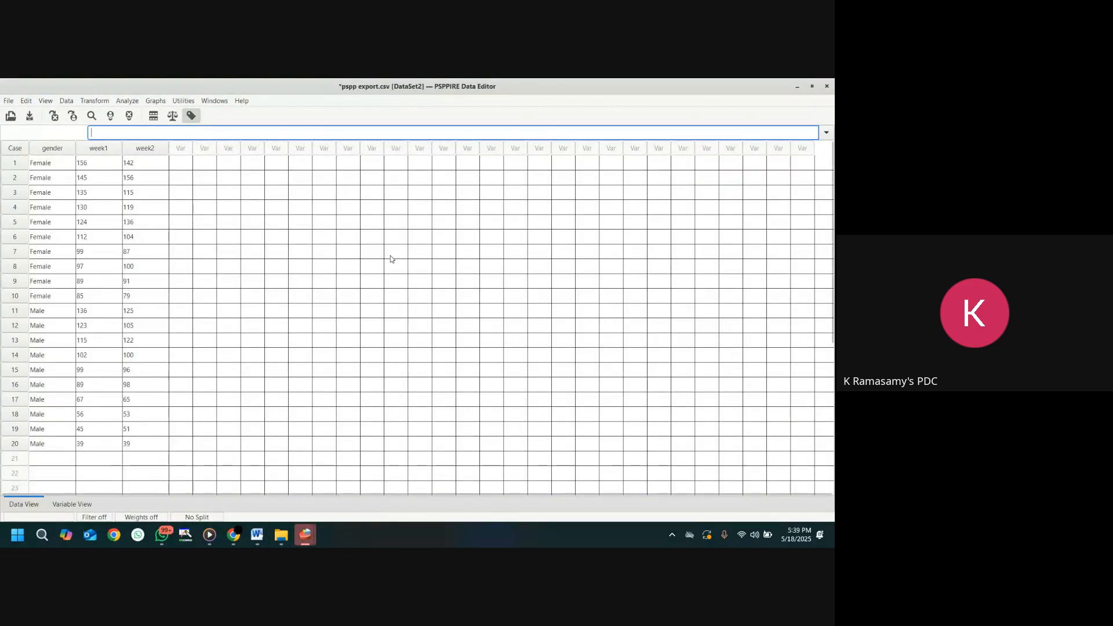
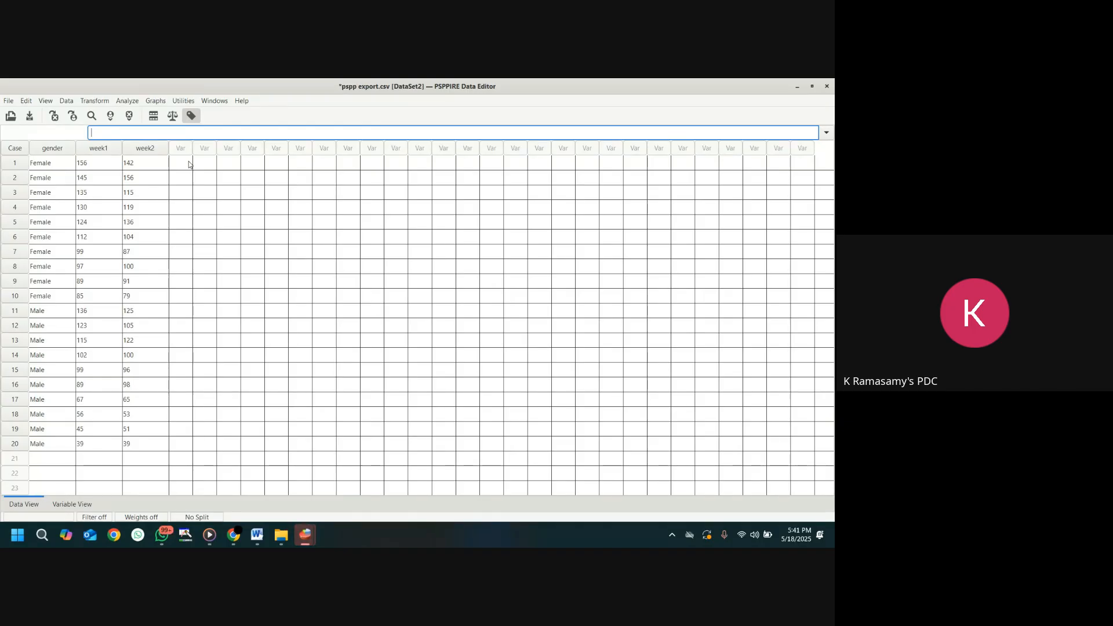
{"action": "left_click", "coordinate": [95, 101]}
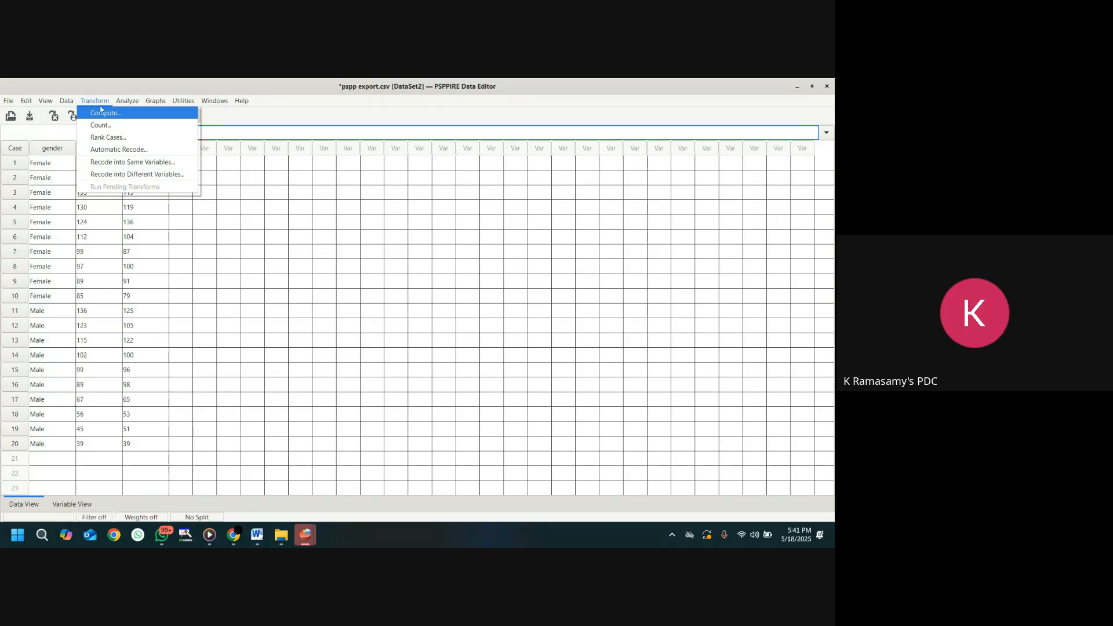
{"action": "left_click", "coordinate": [104, 113]}
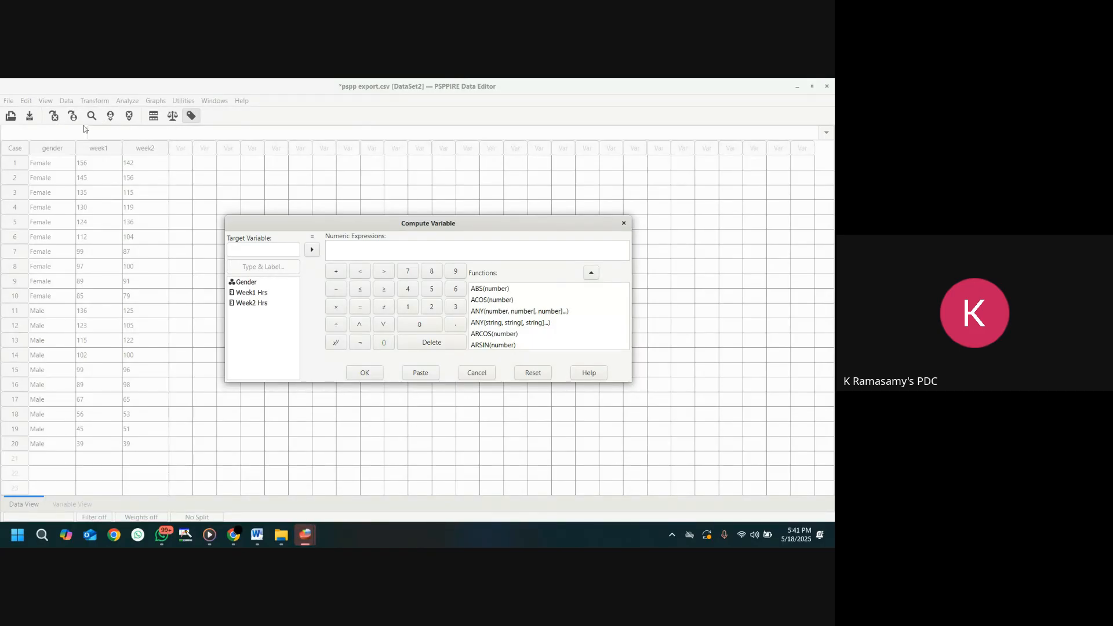
{"action": "left_click", "coordinate": [274, 250]}
{"action": "type", "text": "T"}
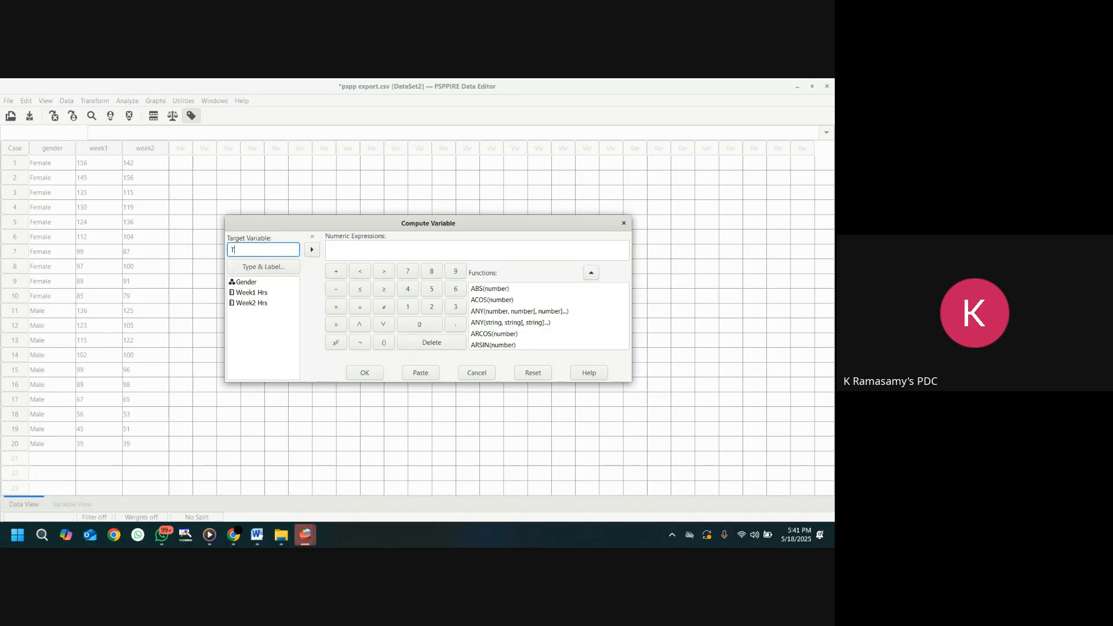
{"action": "type", "text": "otal"}
{"action": "left_click", "coordinate": [251, 294]}
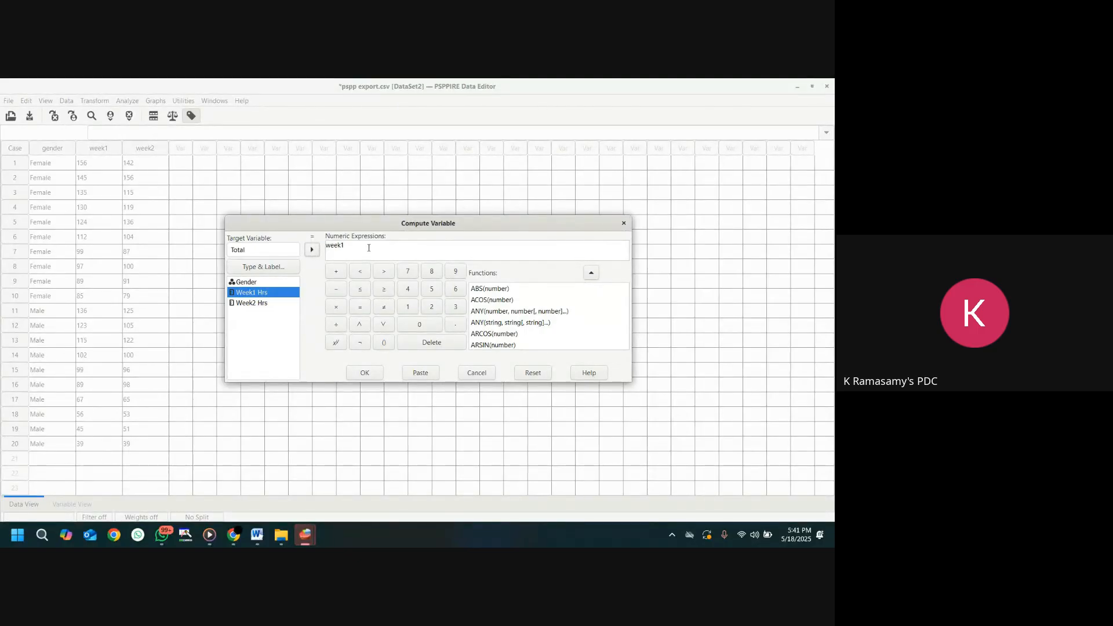
{"action": "left_click", "coordinate": [337, 276]}
{"action": "left_click", "coordinate": [244, 303]}
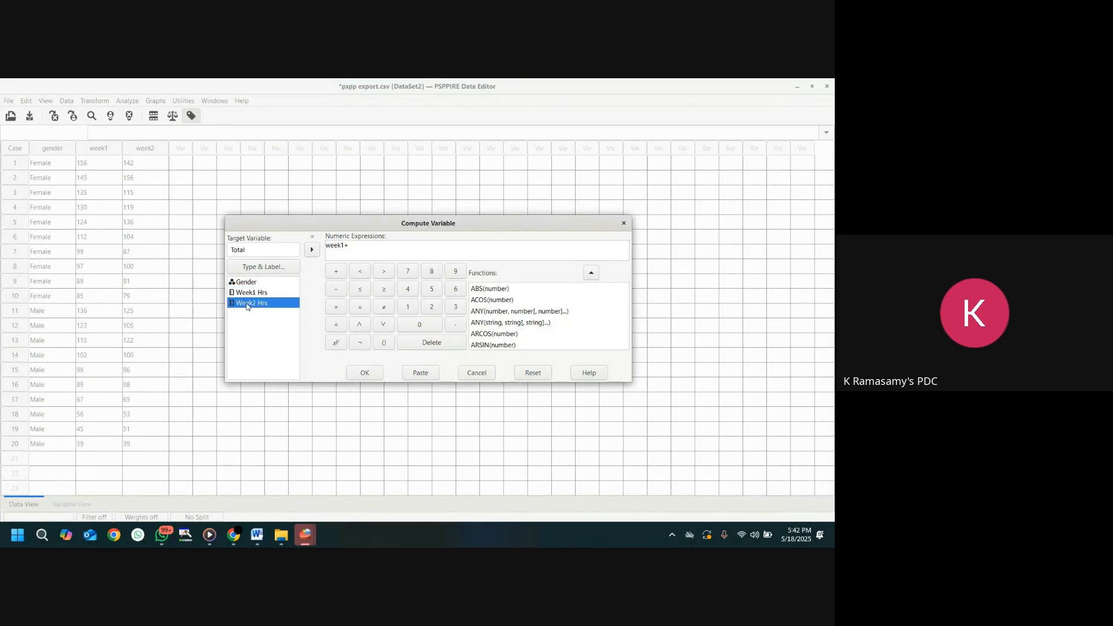
{"action": "left_click", "coordinate": [313, 250]}
{"action": "left_click", "coordinate": [375, 377]}
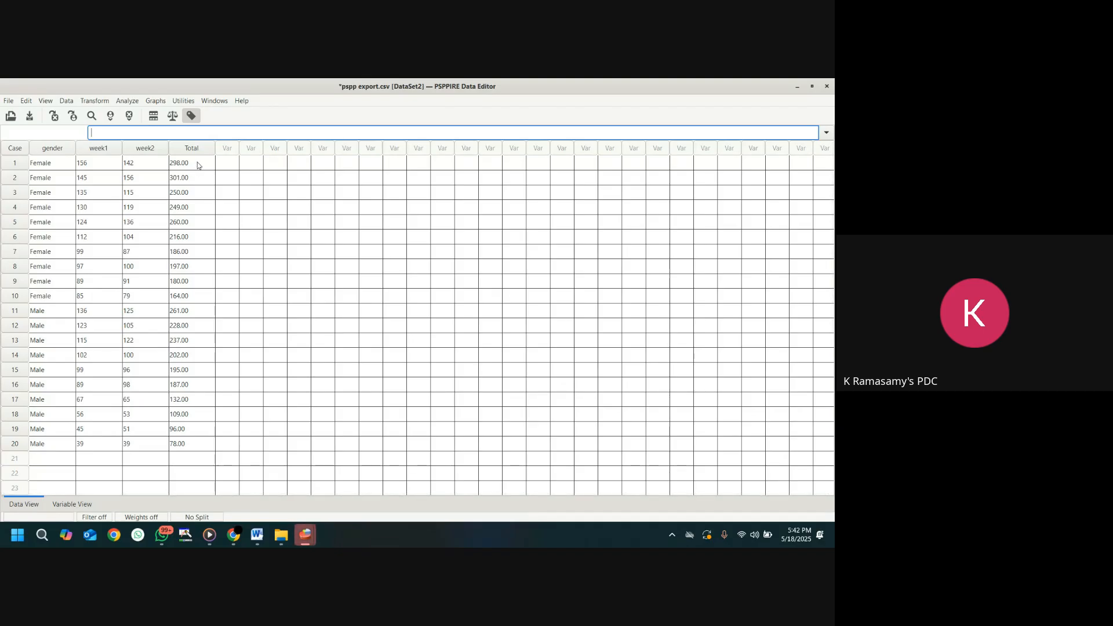
- Reset the Compute Variable settings and name the new target variable average
{"action": "left_click", "coordinate": [95, 101]}
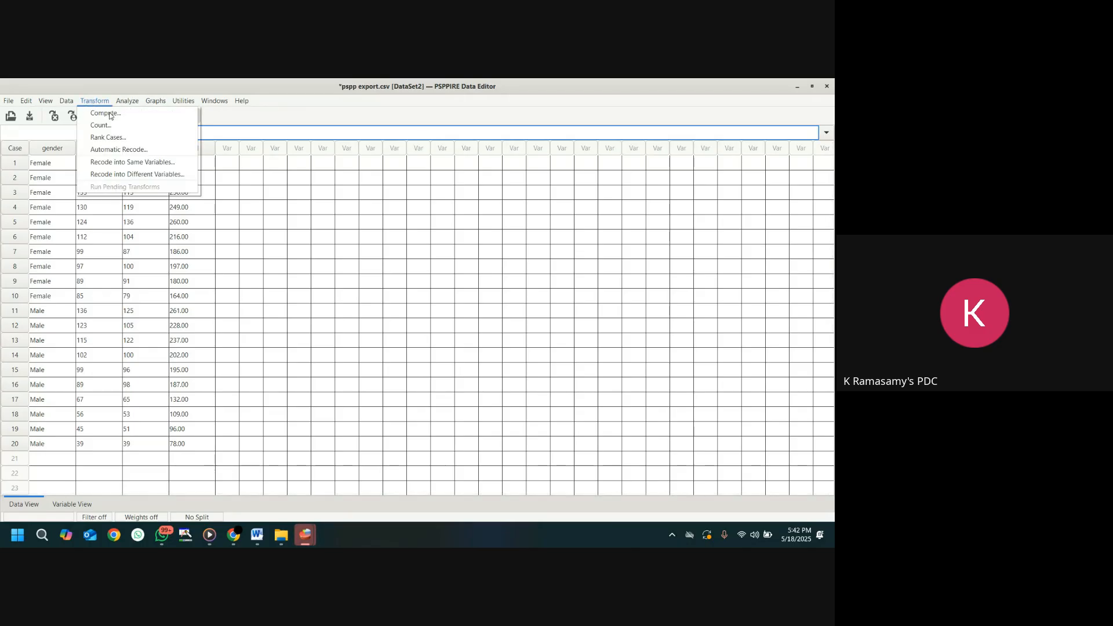
{"action": "left_click", "coordinate": [103, 114]}
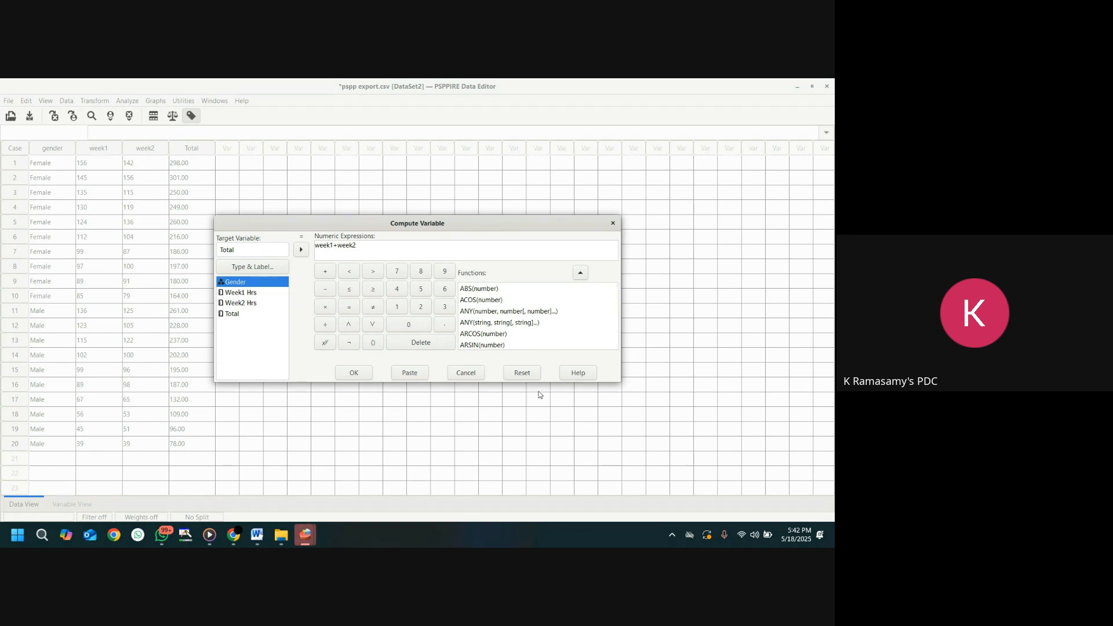
{"action": "left_click", "coordinate": [523, 373]}
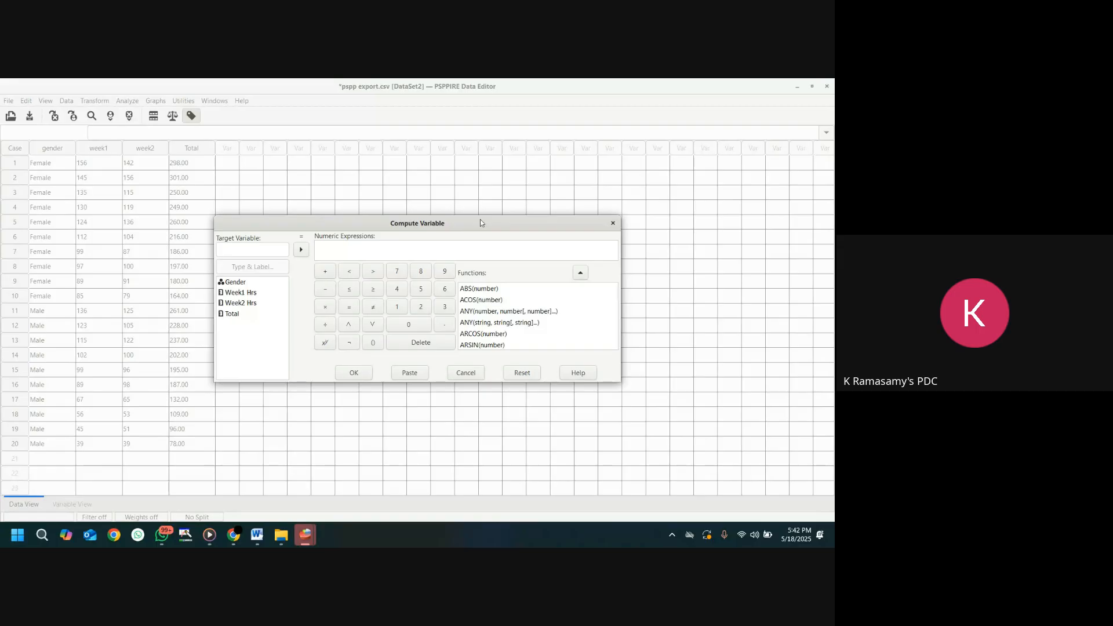
{"action": "left_click", "coordinate": [223, 250]}
{"action": "type", "text": "av"}
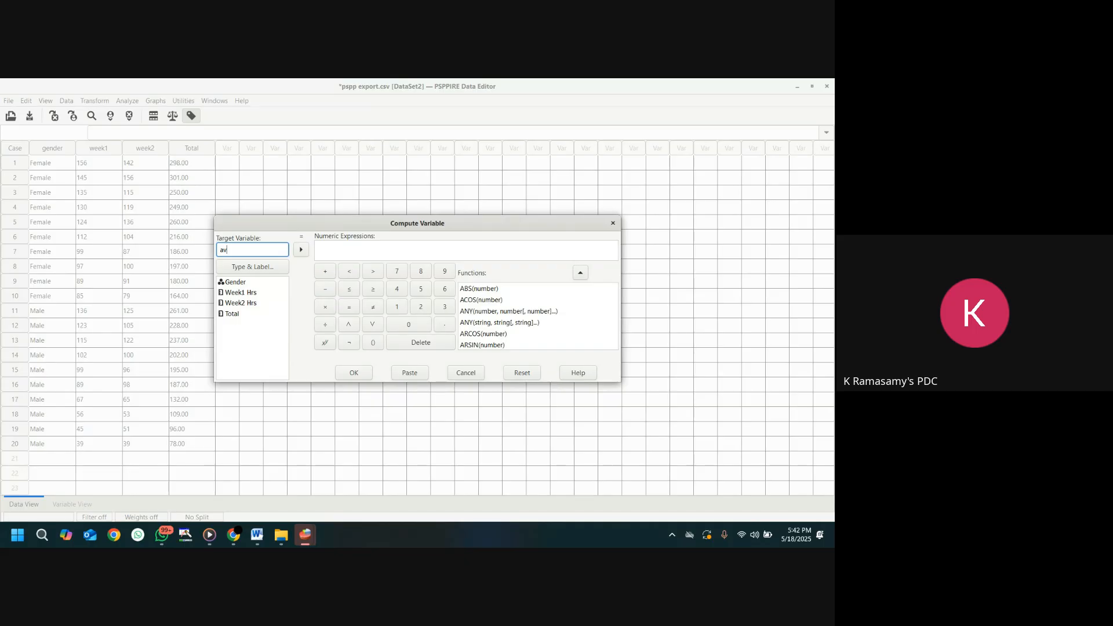
{"action": "type", "text": "rage"}
{"action": "key", "text": "BackSpace"}
{"action": "key", "text": "BackSpace"}
{"action": "key", "text": "BackSpace"}
{"action": "key", "text": "BackSpace"}
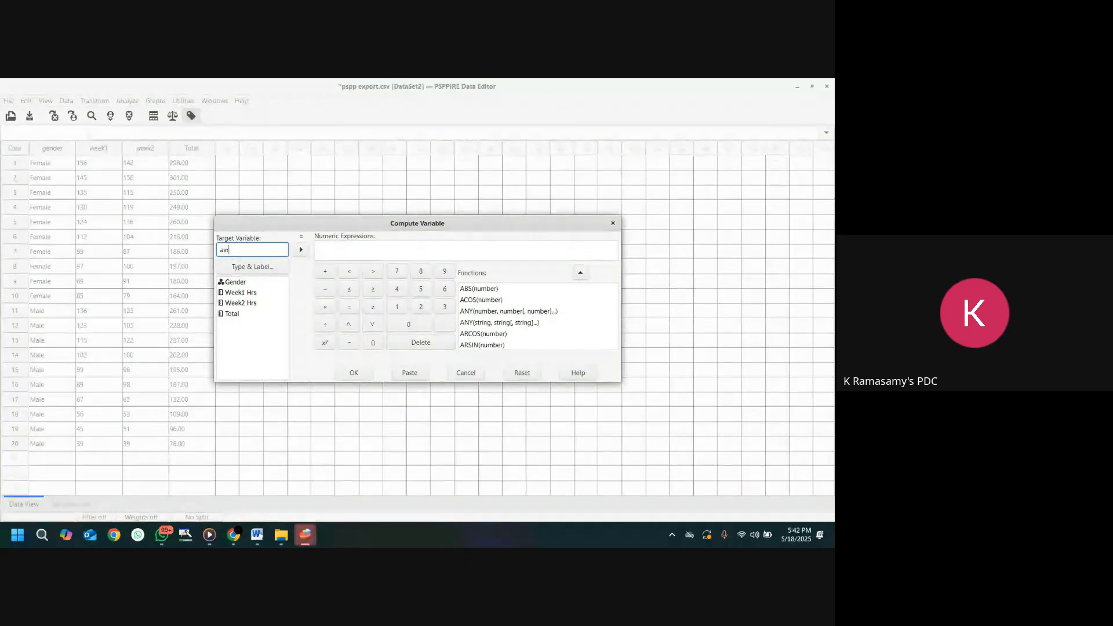
{"action": "type", "text": "erage"}
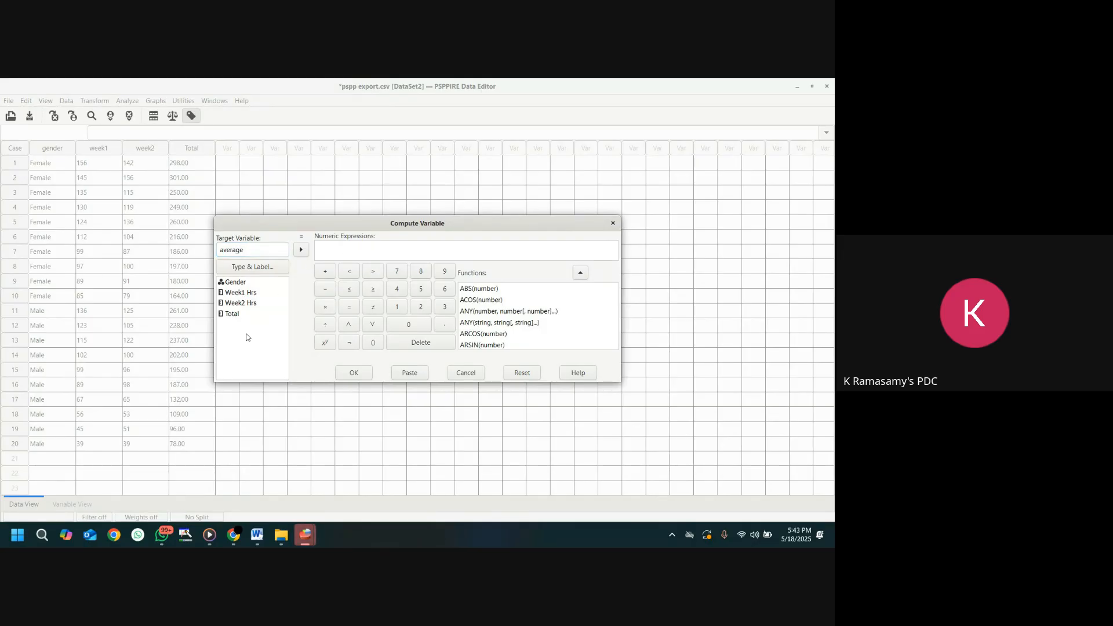
- Define the average variable's expression as Total divided by 2 and run the computation
{"action": "left_click", "coordinate": [233, 315]}
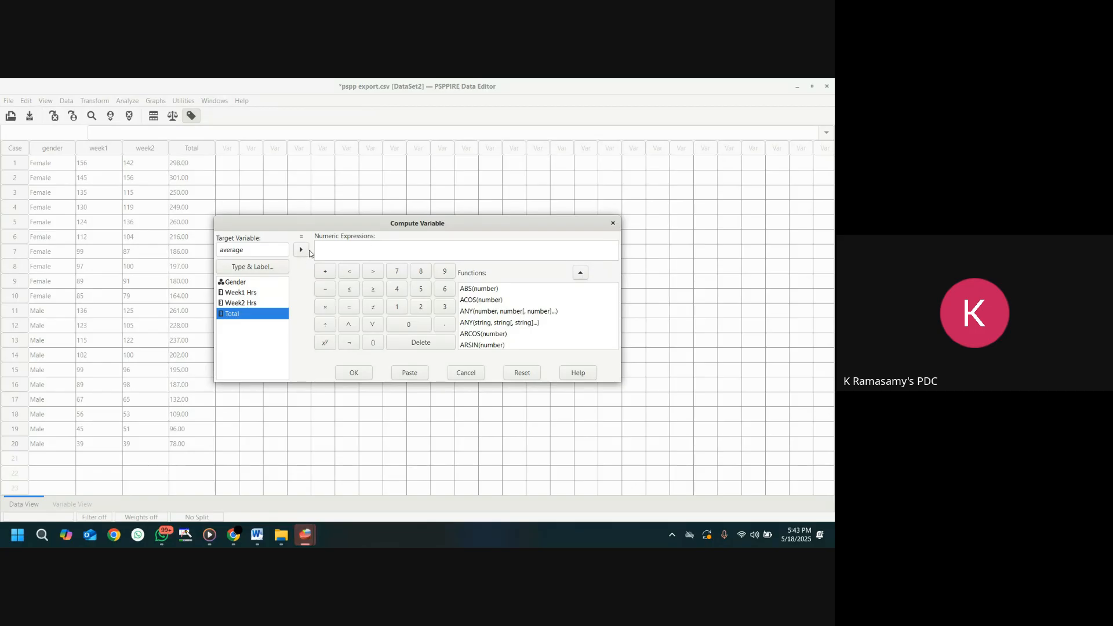
{"action": "left_click", "coordinate": [304, 253]}
{"action": "left_click", "coordinate": [324, 326]}
{"action": "left_click", "coordinate": [424, 310]}
{"action": "left_click", "coordinate": [365, 375]}
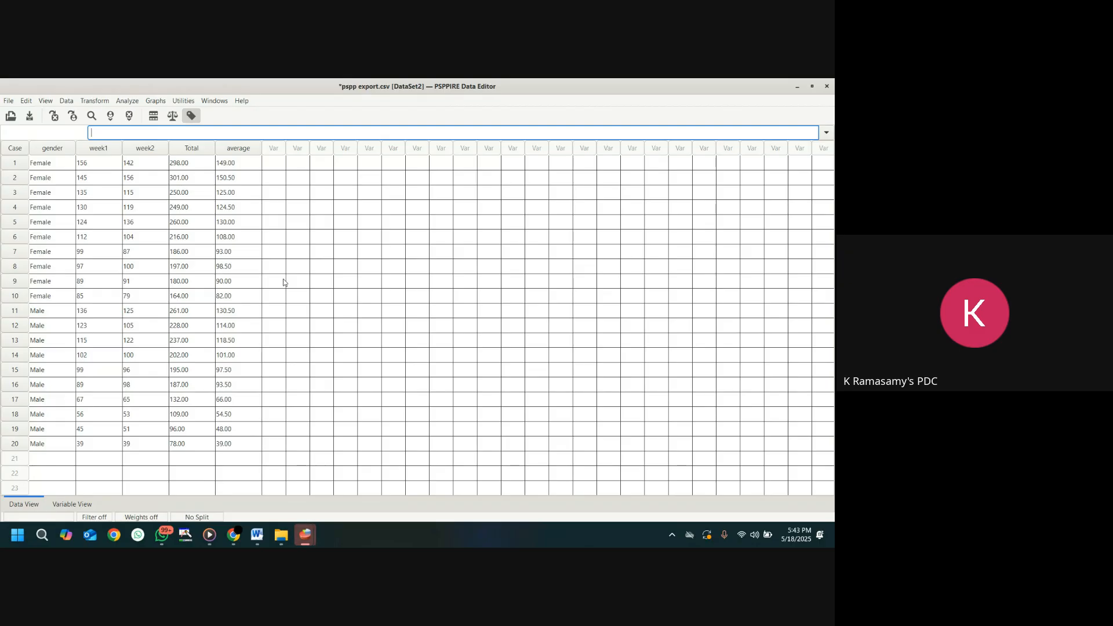
- Switch to the training document in Word and check the Exercise No. 11 instructions on recoding into different and same variables
{"action": "left_click", "coordinate": [256, 535]}
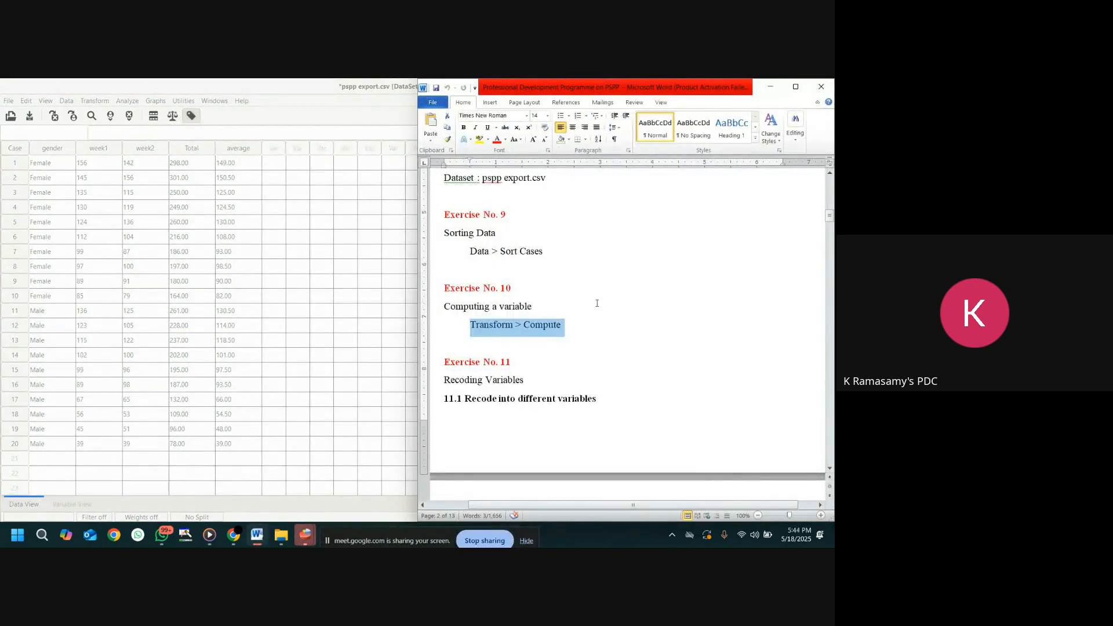
{"action": "left_click", "coordinate": [597, 304]}
{"action": "scroll", "coordinate": [676, 309], "scroll_direction": "down", "scroll_amount": 3}
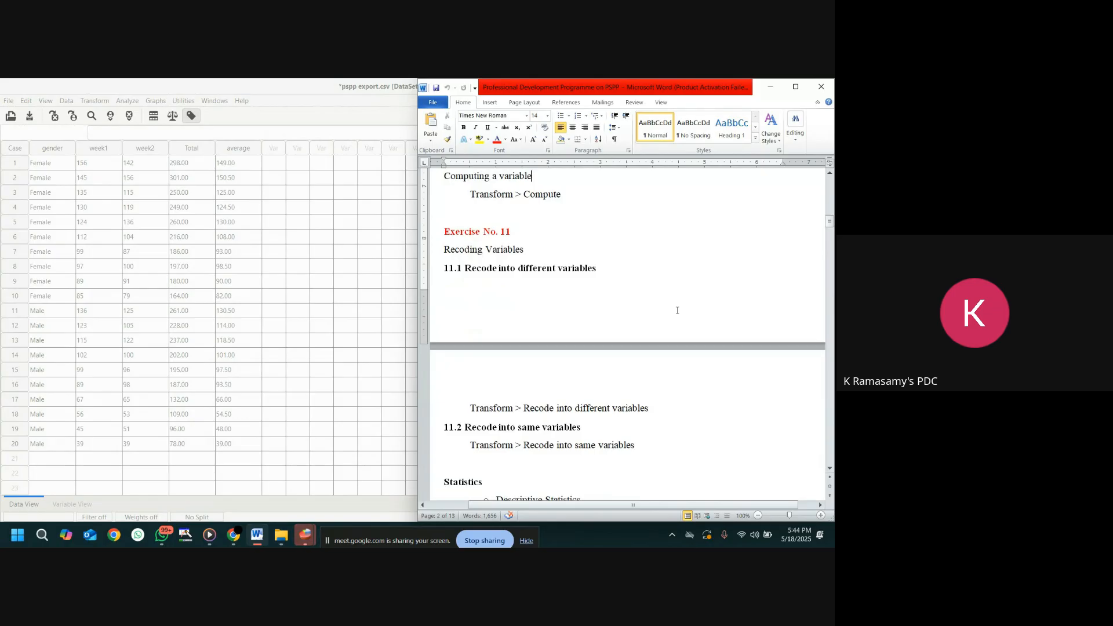
{"action": "scroll", "coordinate": [678, 311], "scroll_direction": "down", "scroll_amount": 1}
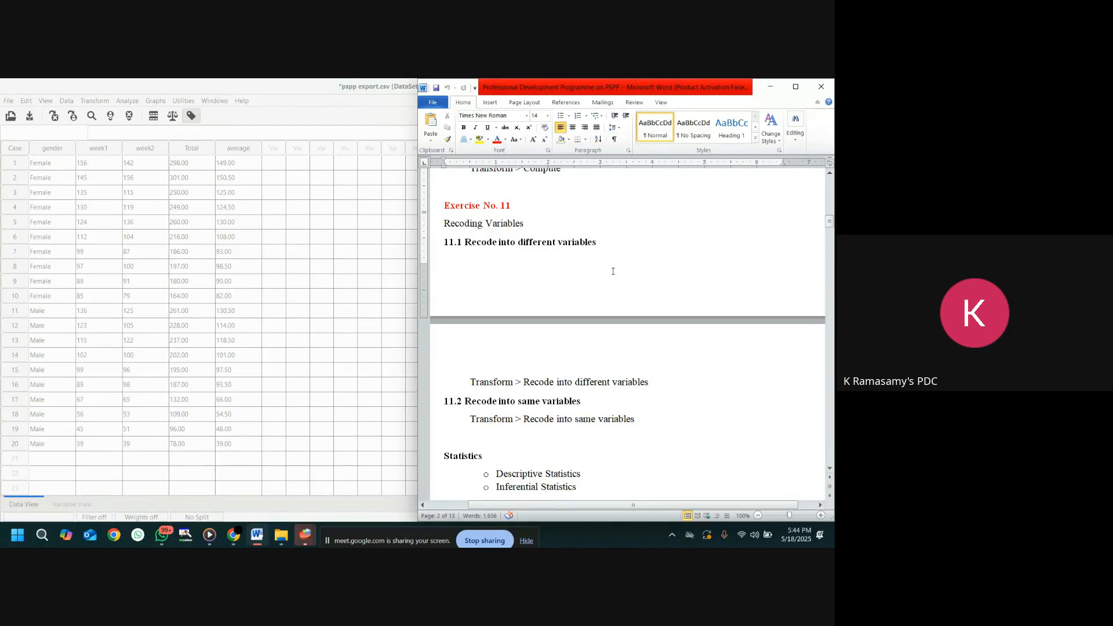
{"action": "left_click", "coordinate": [469, 382]}
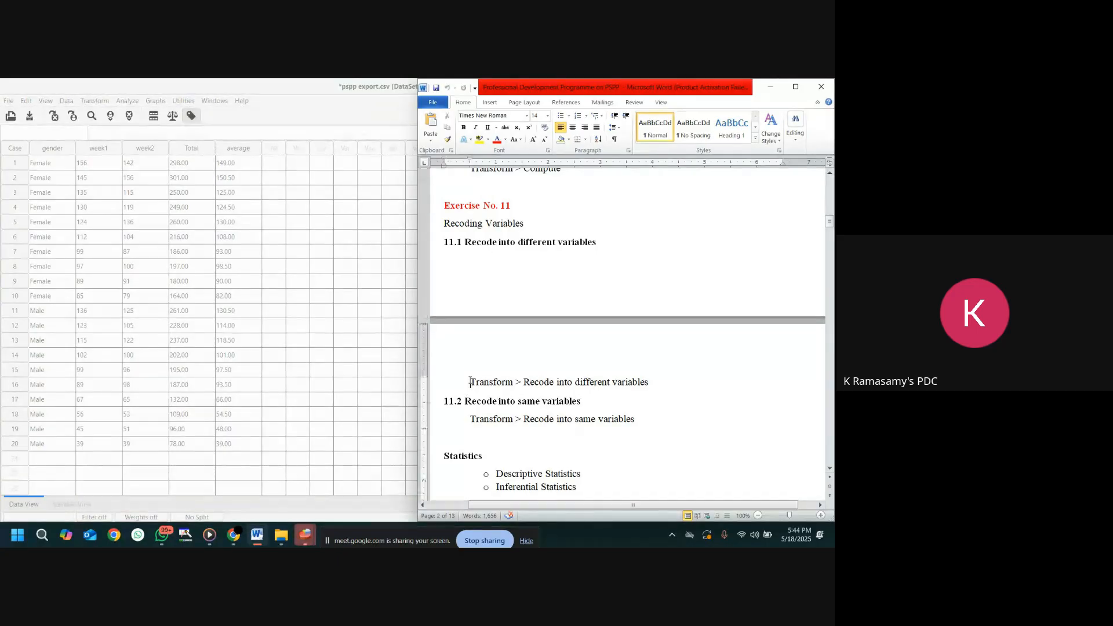
{"action": "scroll", "coordinate": [469, 381], "scroll_direction": "down", "scroll_amount": 2}
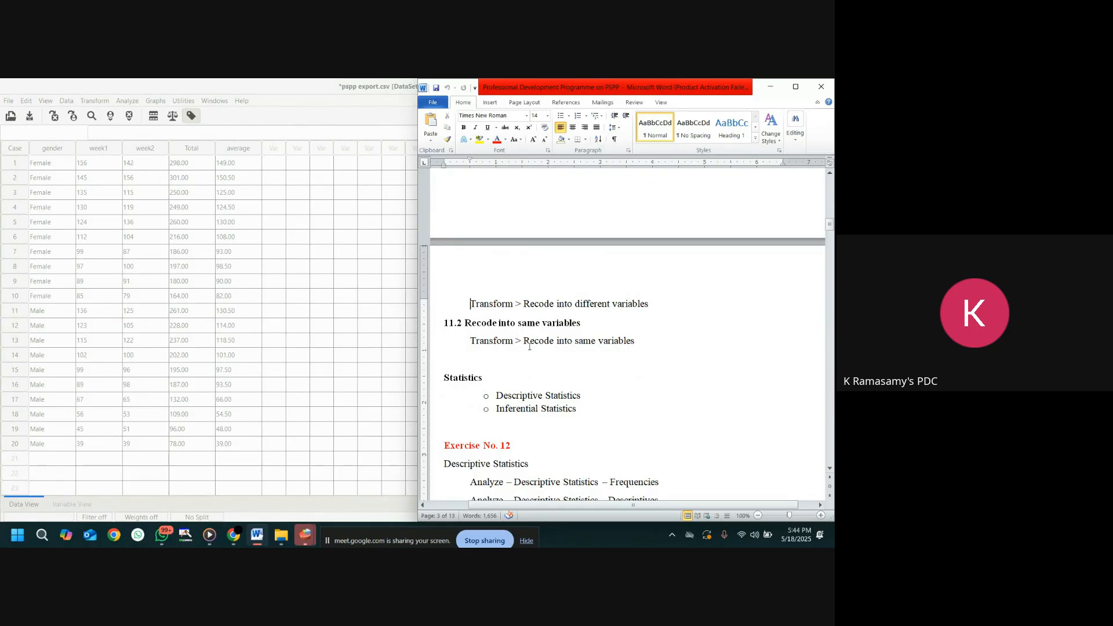
- Return to PSPP and start Recode into Different Variables with week1 as the variable to recode
{"action": "left_click", "coordinate": [771, 86]}
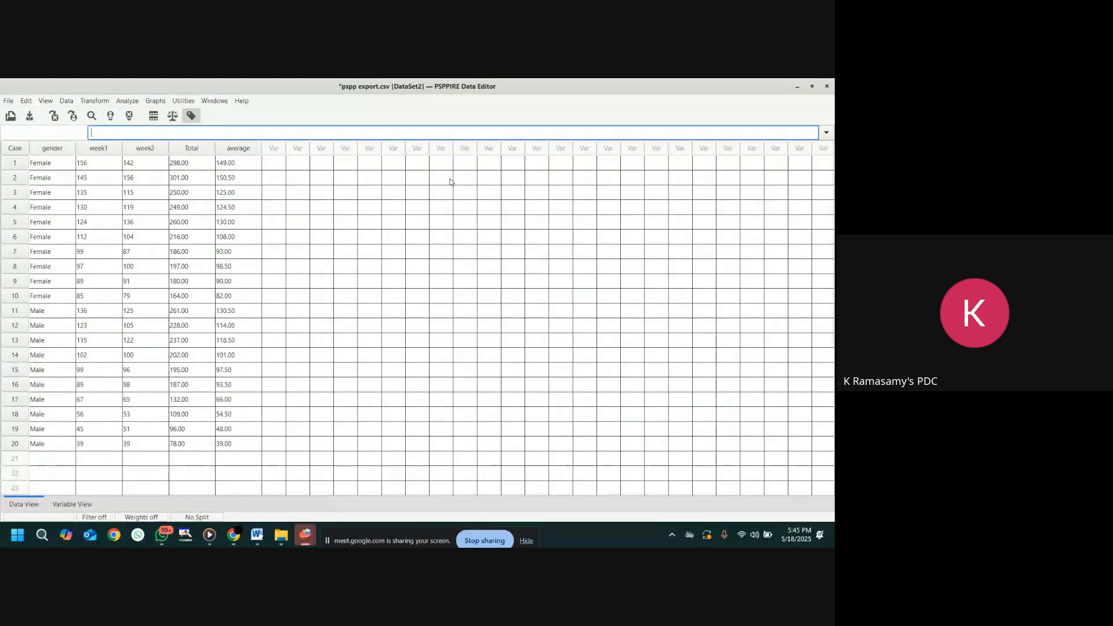
{"action": "left_click", "coordinate": [95, 101]}
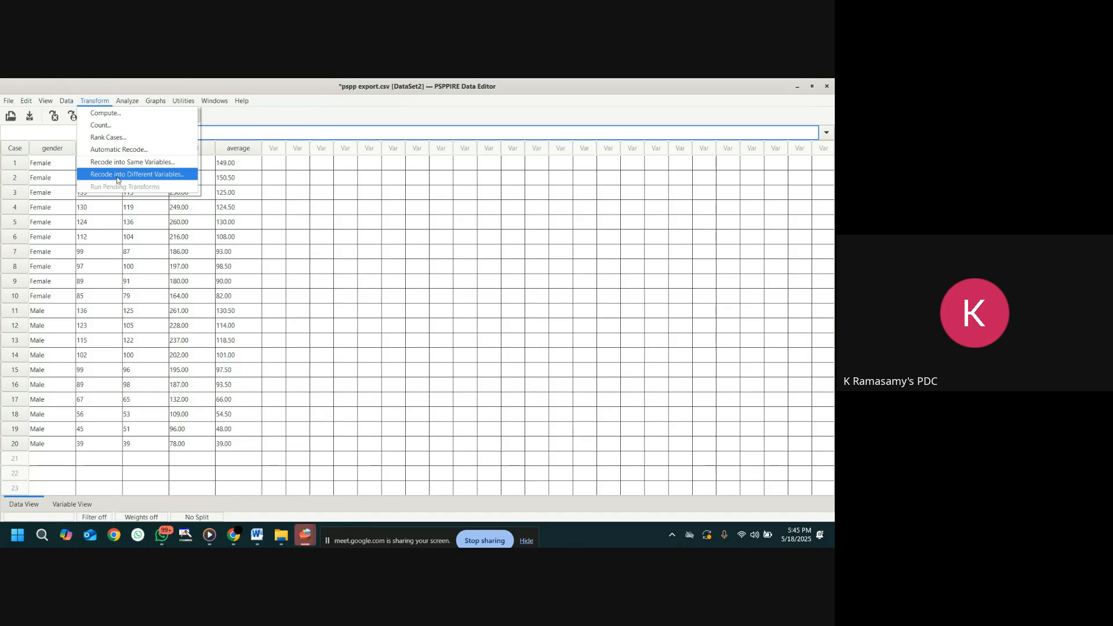
{"action": "left_click", "coordinate": [157, 175]}
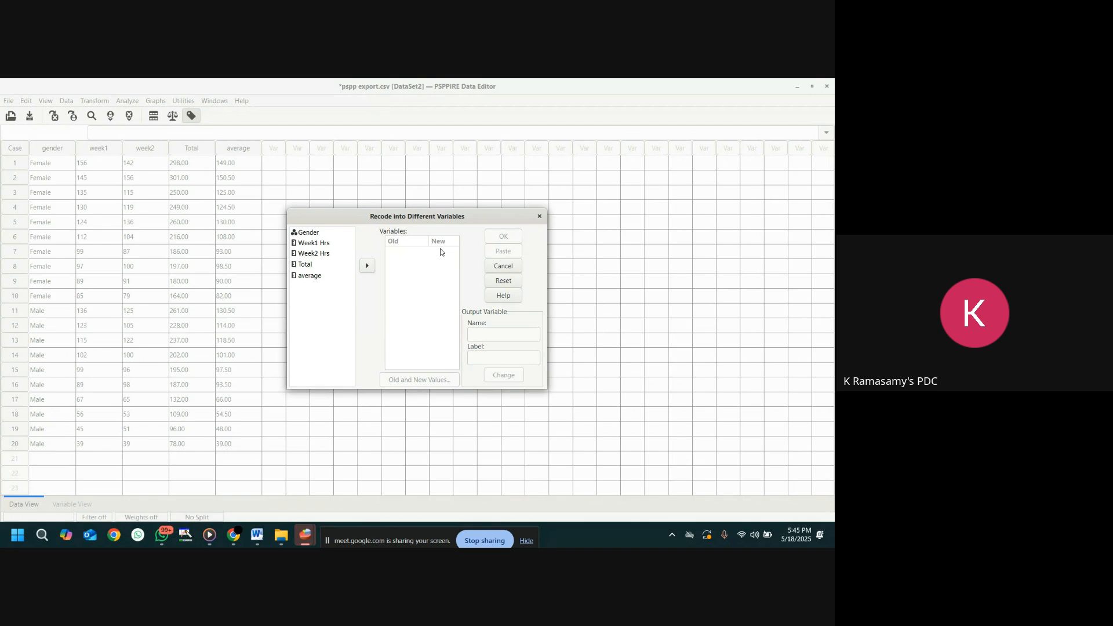
{"action": "left_click", "coordinate": [326, 245]}
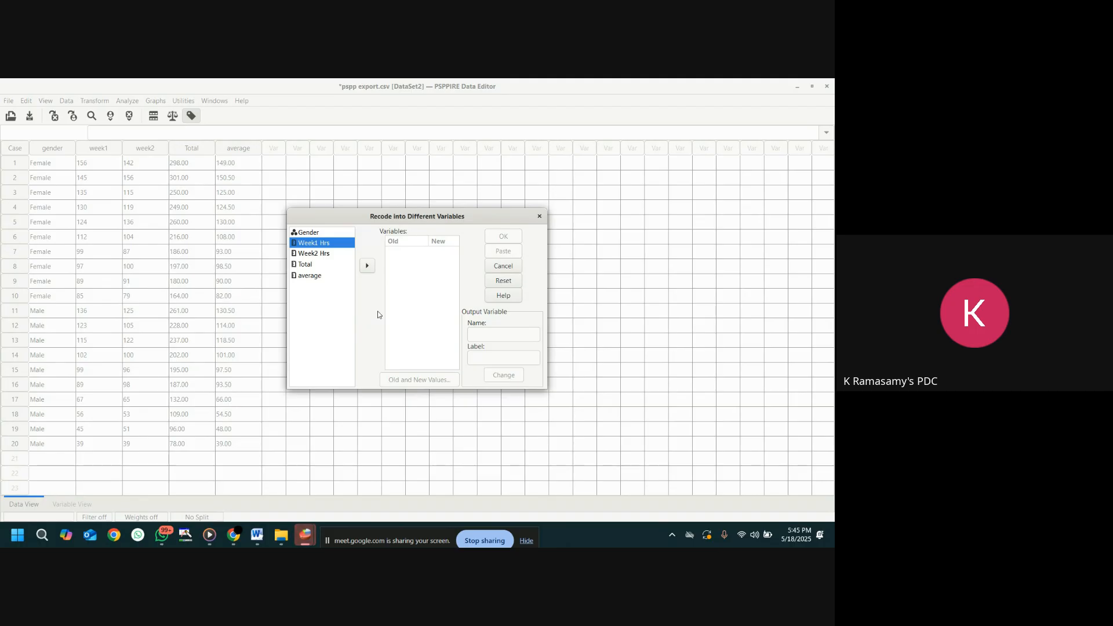
{"action": "left_click", "coordinate": [368, 268]}
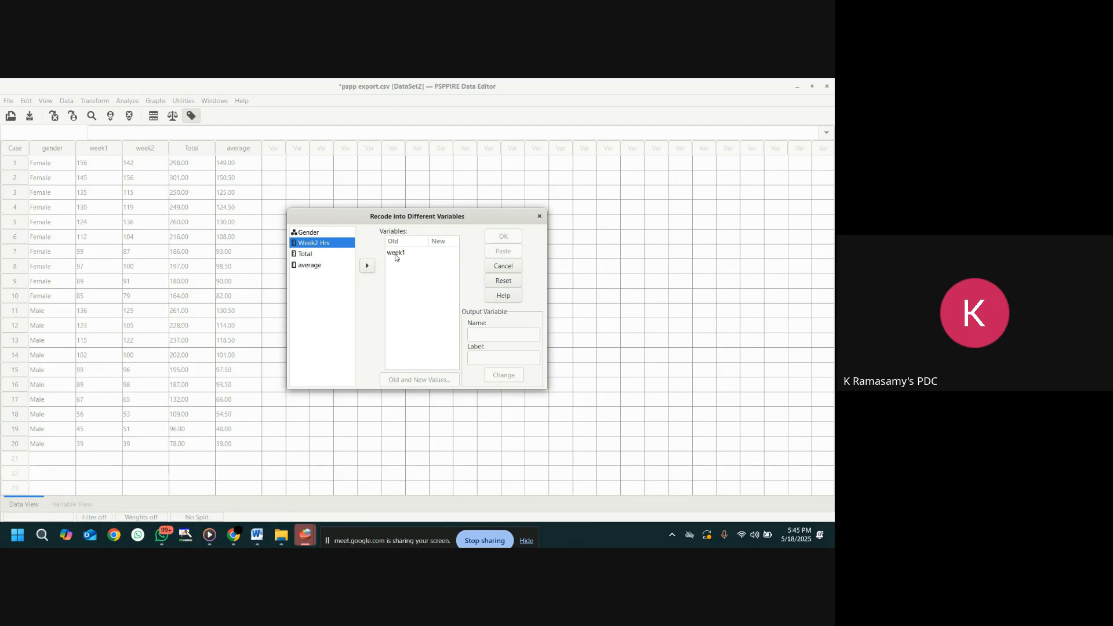
{"action": "left_click", "coordinate": [396, 255]}
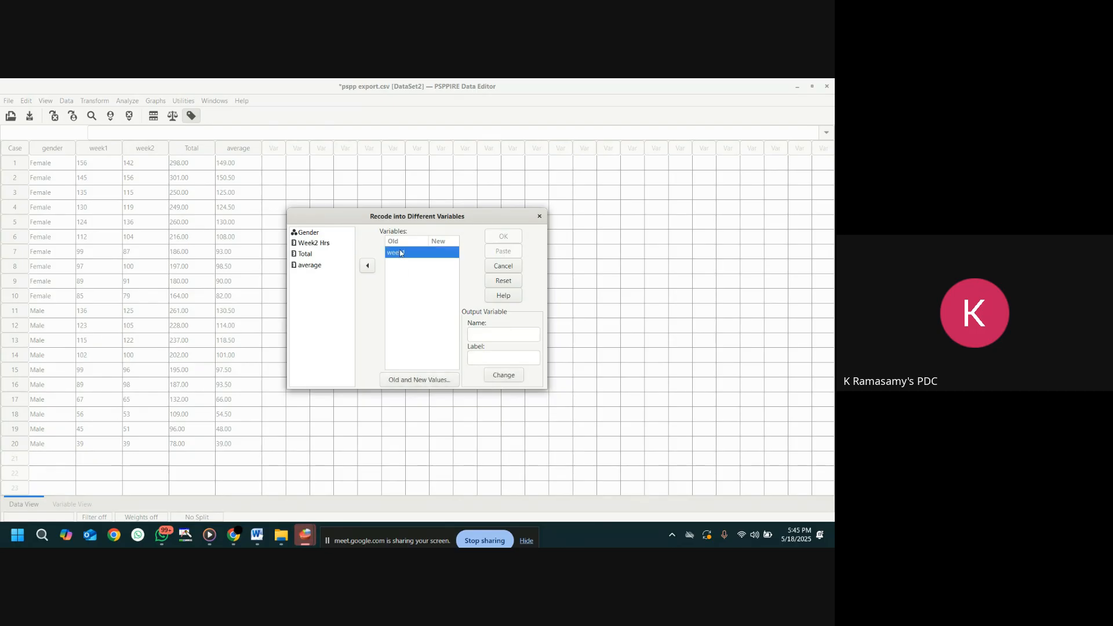
- Name the output variable newweek1, label it New Week Hrs, and assign it to week1
{"action": "left_click", "coordinate": [476, 336]}
{"action": "type", "text": "n"}
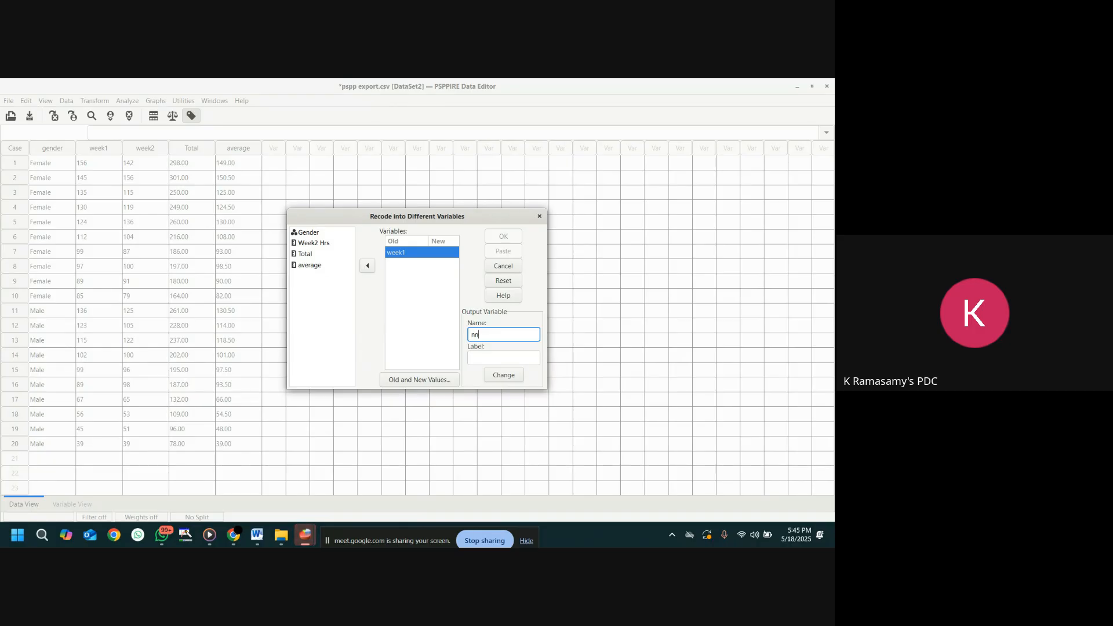
{"action": "type", "text": "ewweek1"}
{"action": "left_click", "coordinate": [482, 356]}
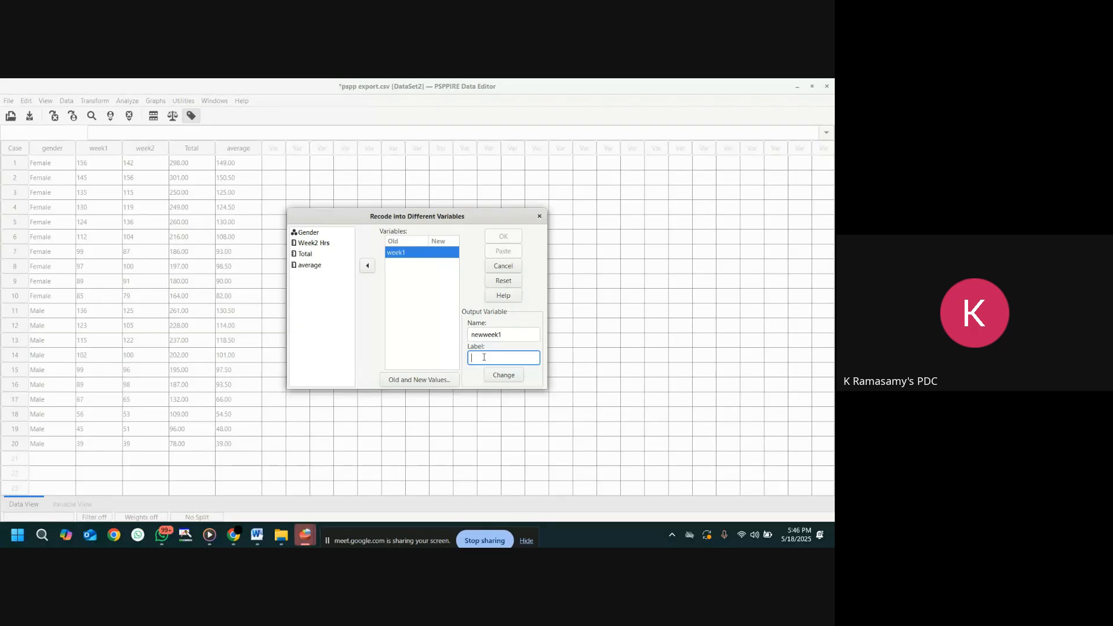
{"action": "type", "text": "New Week Hrs"}
{"action": "left_click", "coordinate": [512, 377]}
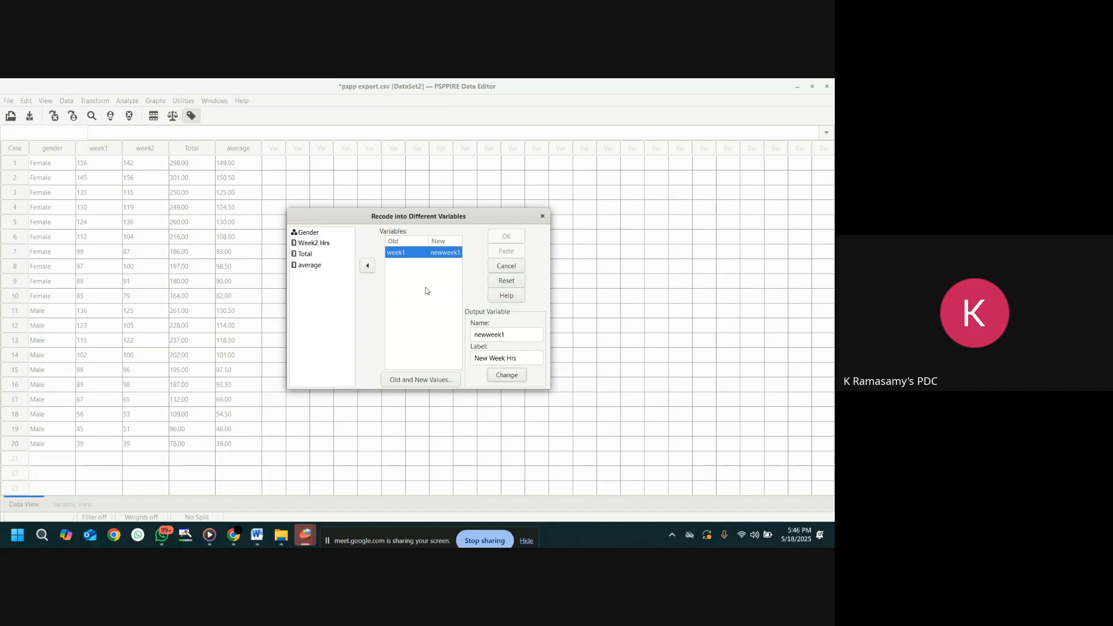
- Define old and new values for week1, adding a rule that recodes the lowest value through 50 to 1
{"action": "left_click", "coordinate": [421, 383]}
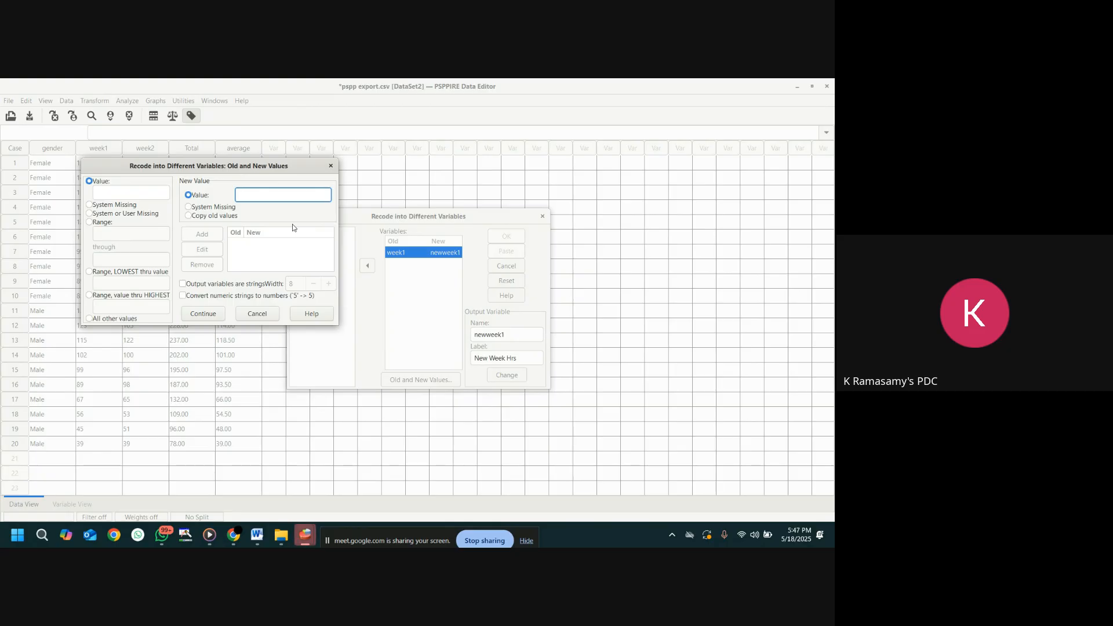
{"action": "left_click", "coordinate": [90, 272]}
{"action": "type", "text": "50"}
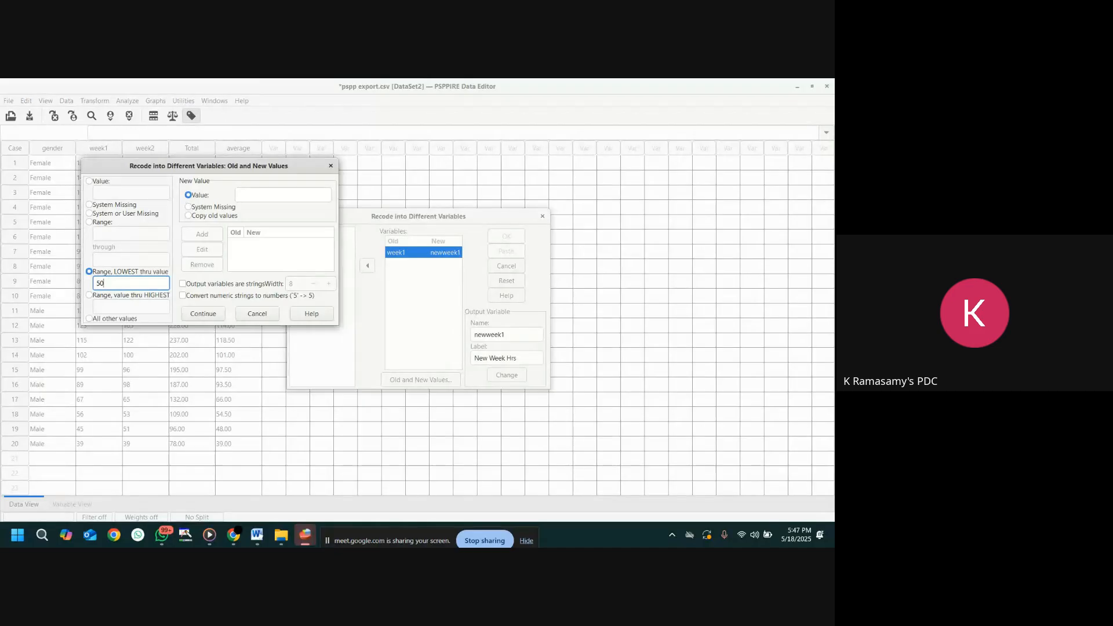
{"action": "left_click", "coordinate": [253, 195]}
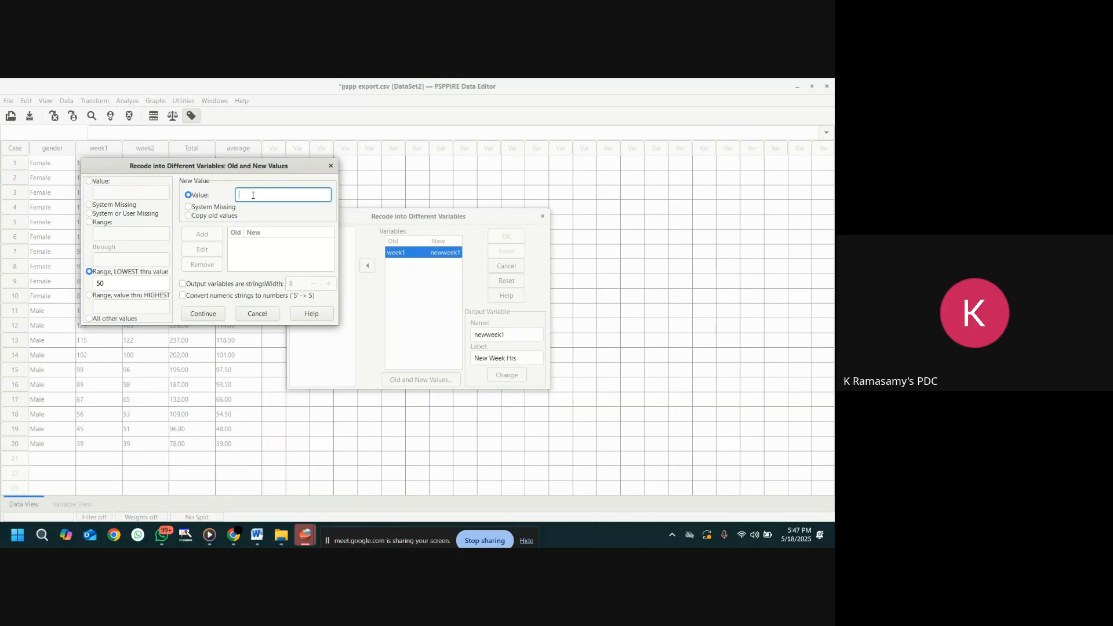
{"action": "type", "text": "1"}
{"action": "left_click", "coordinate": [202, 235]}
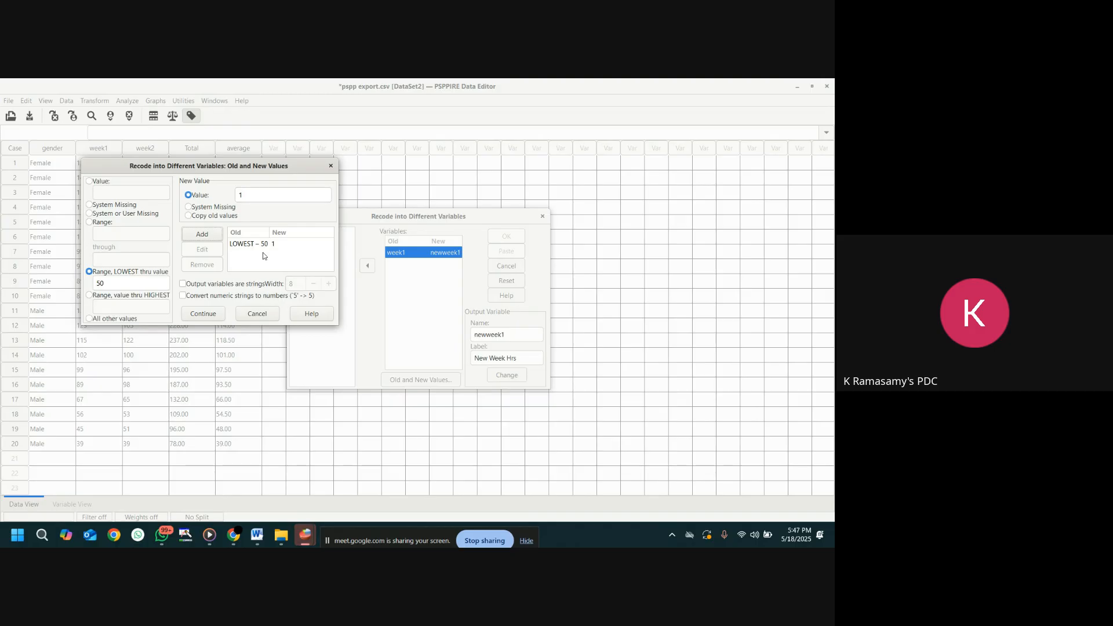
- Add a rule recoding week1 values in the range 51 through 100 to 2
{"action": "left_click", "coordinate": [89, 222]}
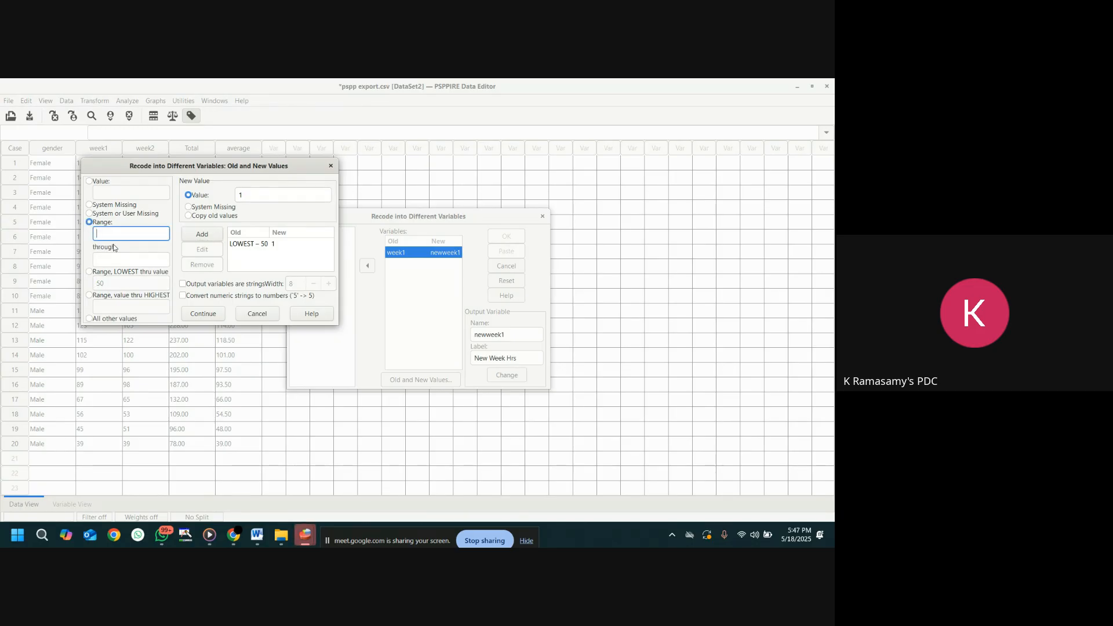
{"action": "type", "text": "51"}
{"action": "left_click", "coordinate": [118, 261]}
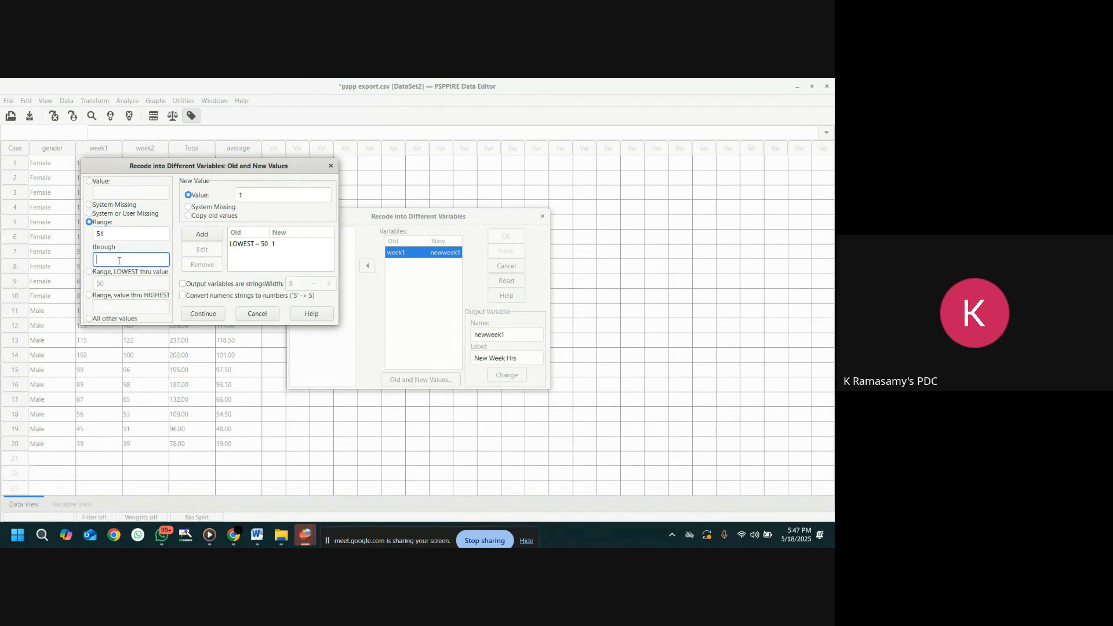
{"action": "type", "text": "100"}
{"action": "left_click", "coordinate": [228, 198]}
{"action": "type", "text": "2"}
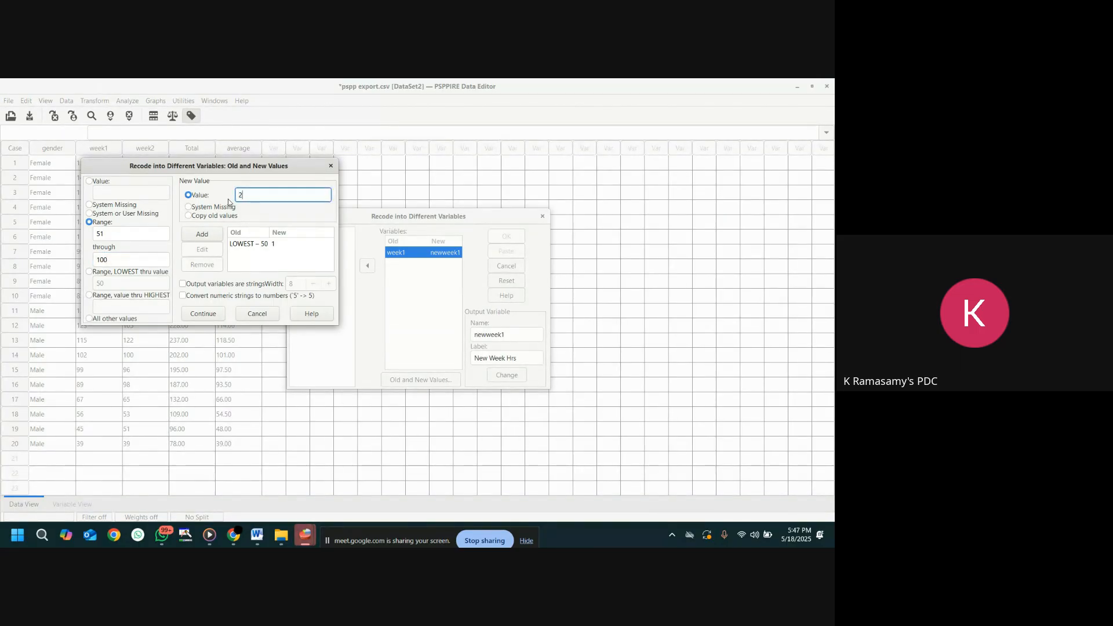
{"action": "left_click", "coordinate": [211, 237]}
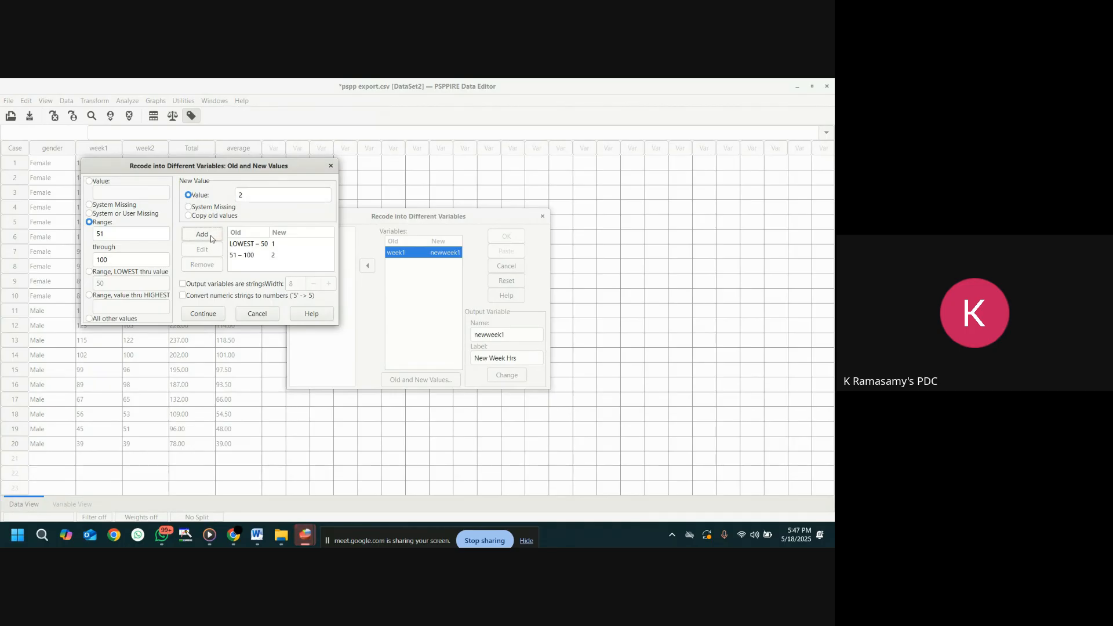
- Add a rule recoding week1 values from 100 through the highest to 3, and run the recode
{"action": "left_click", "coordinate": [92, 299]}
{"action": "left_click", "coordinate": [113, 308]}
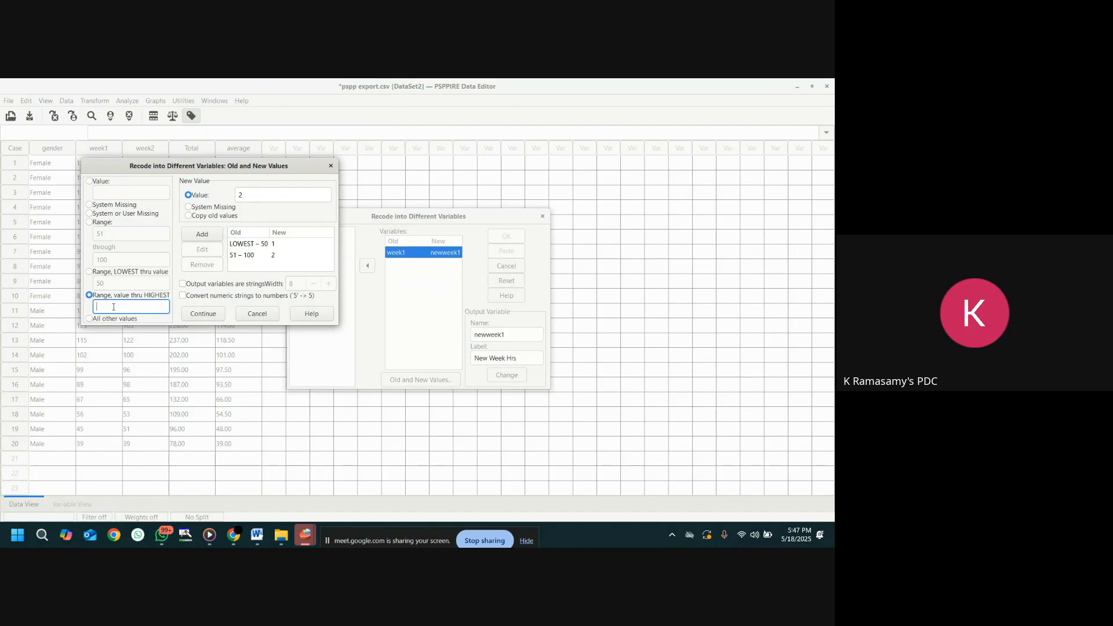
{"action": "type", "text": "100"}
{"action": "left_click_drag", "start_coordinate": [249, 197], "coordinate": [230, 203]}
{"action": "type", "text": "3"}
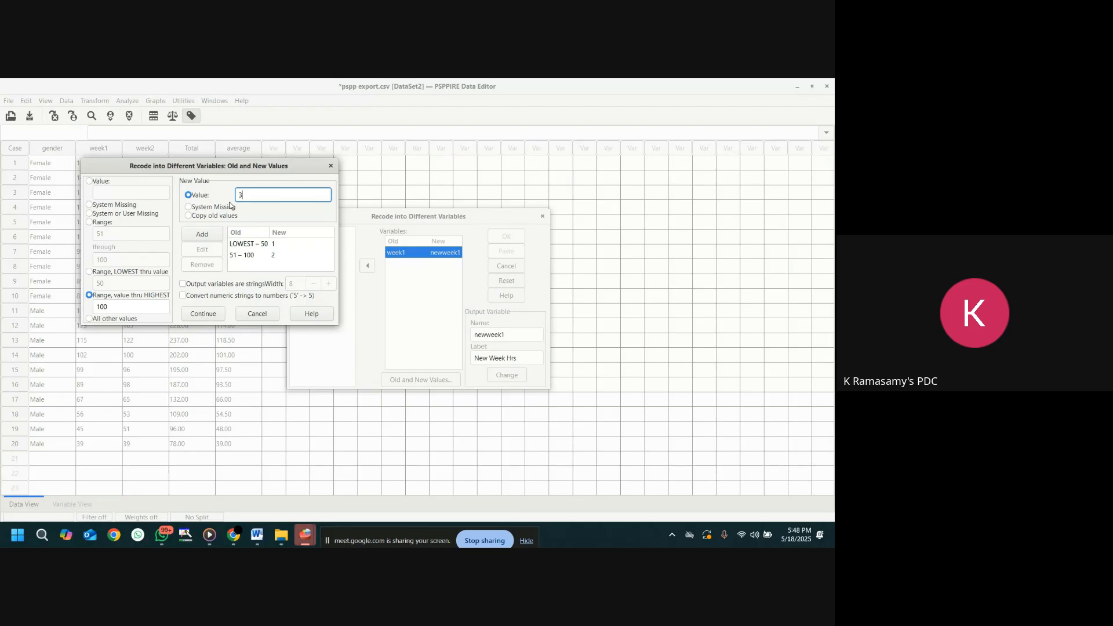
{"action": "left_click", "coordinate": [210, 239]}
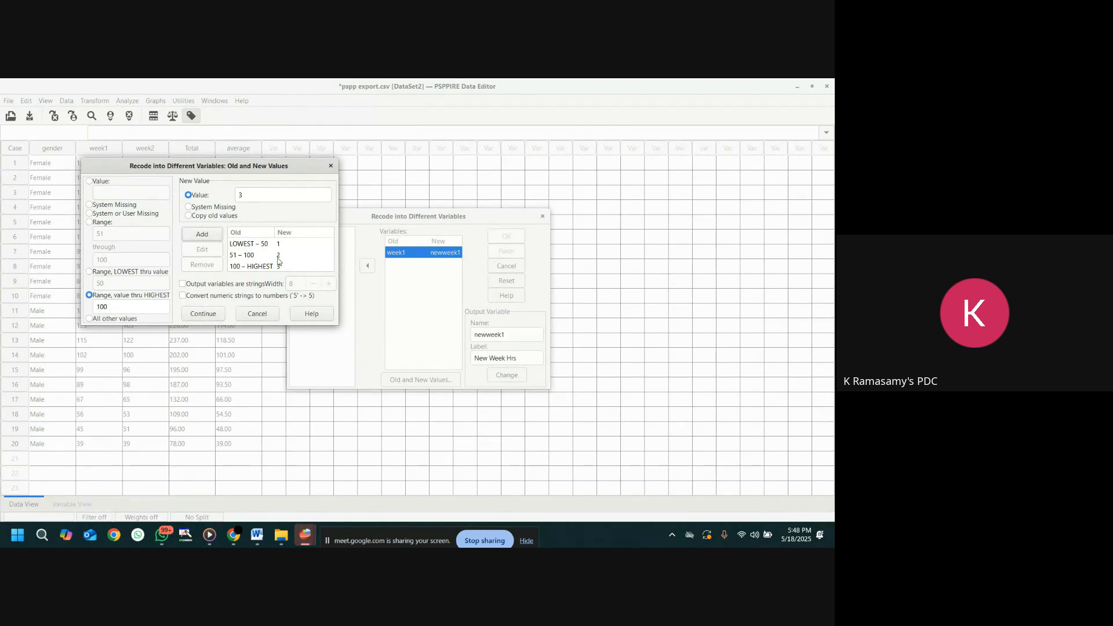
{"action": "left_click", "coordinate": [195, 315]}
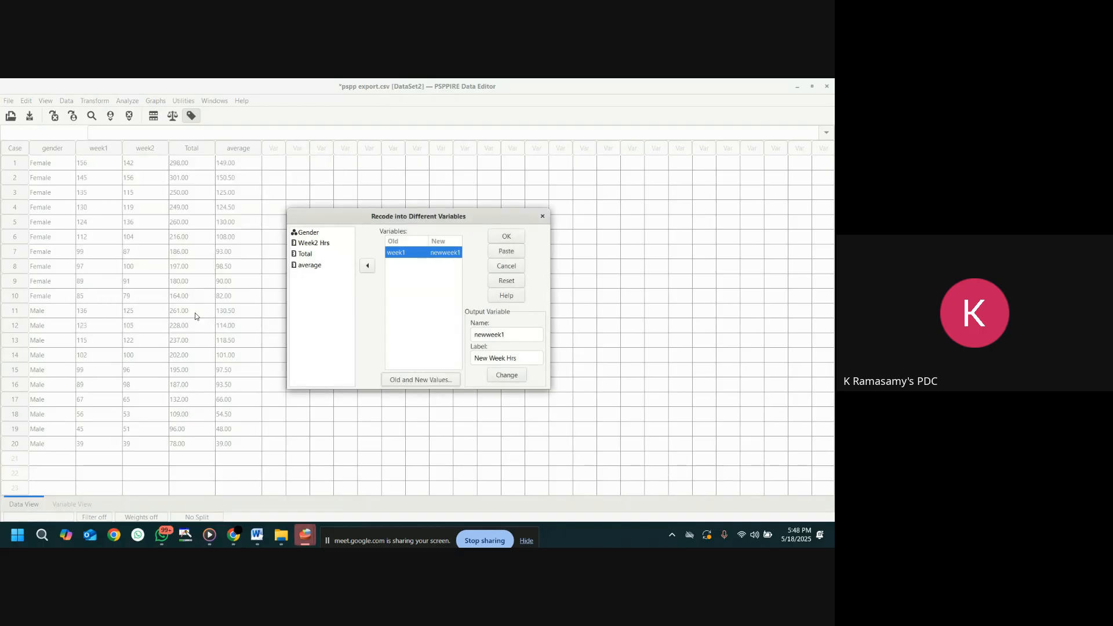
{"action": "left_click", "coordinate": [510, 237]}
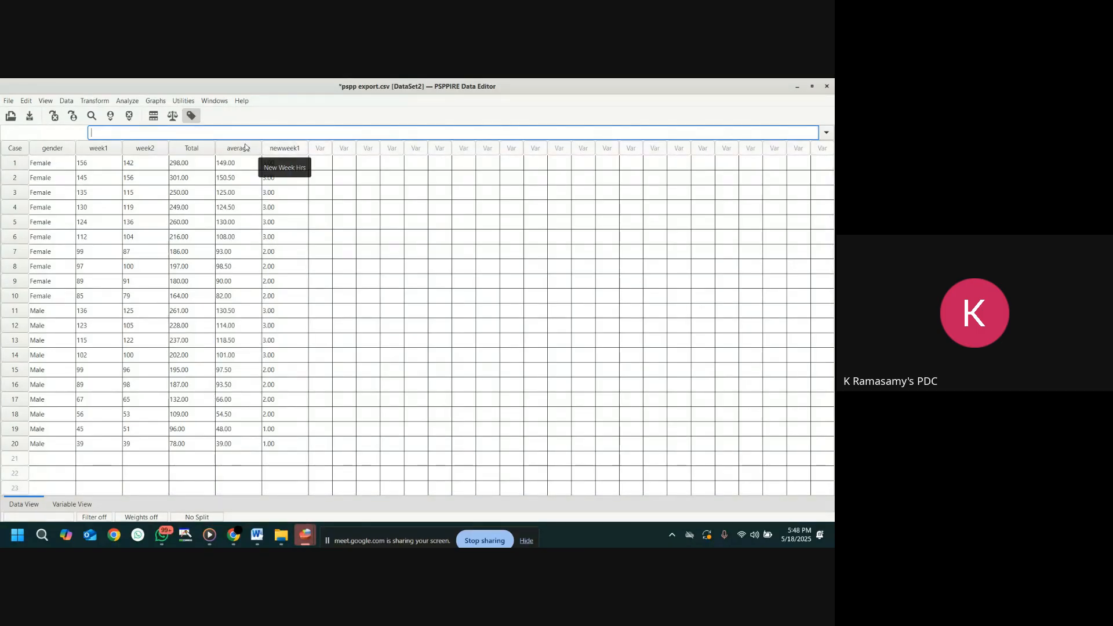
{"action": "left_click", "coordinate": [127, 100]}
{"action": "mouse_move", "coordinate": [94, 100]}
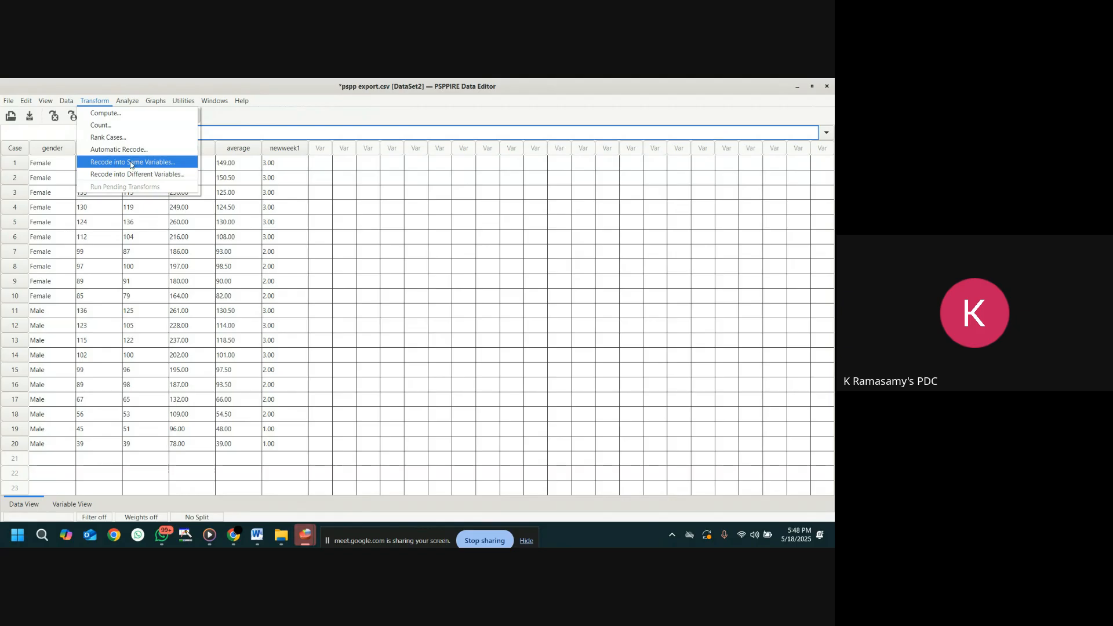
{"action": "left_click", "coordinate": [442, 207]}
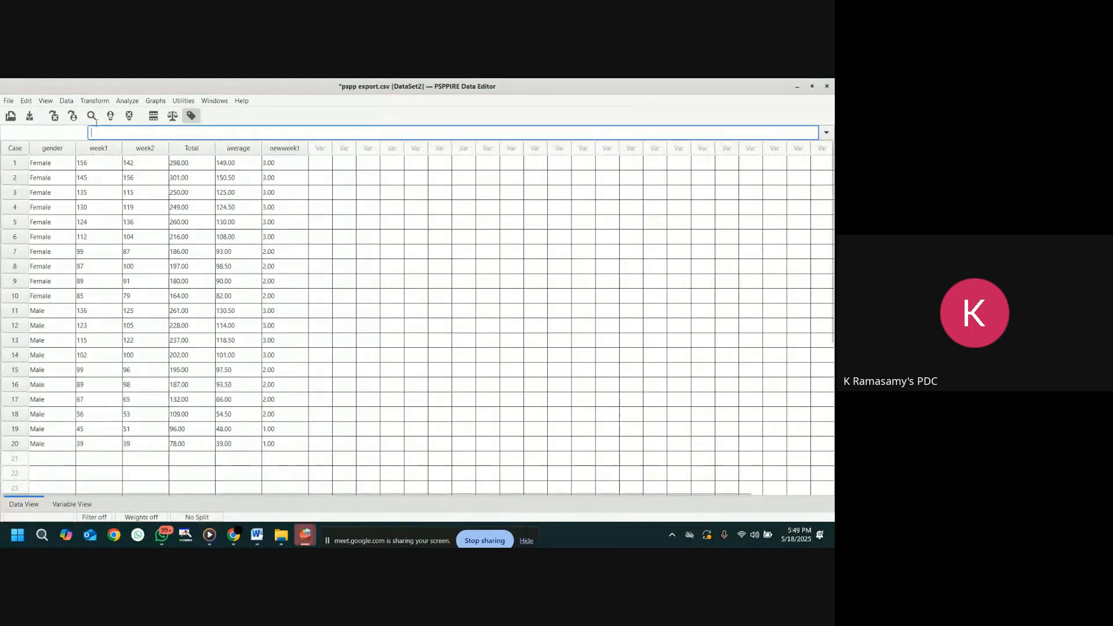
- Start Recode into Same Variables with week2 as the variable to recode
{"action": "left_click", "coordinate": [99, 103]}
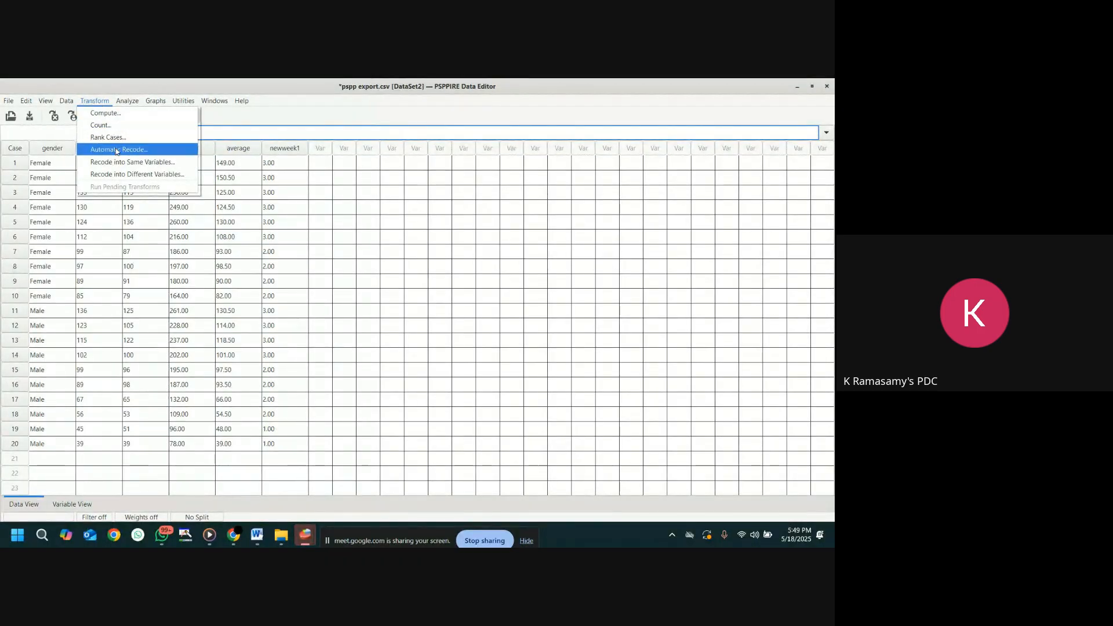
{"action": "left_click", "coordinate": [129, 164]}
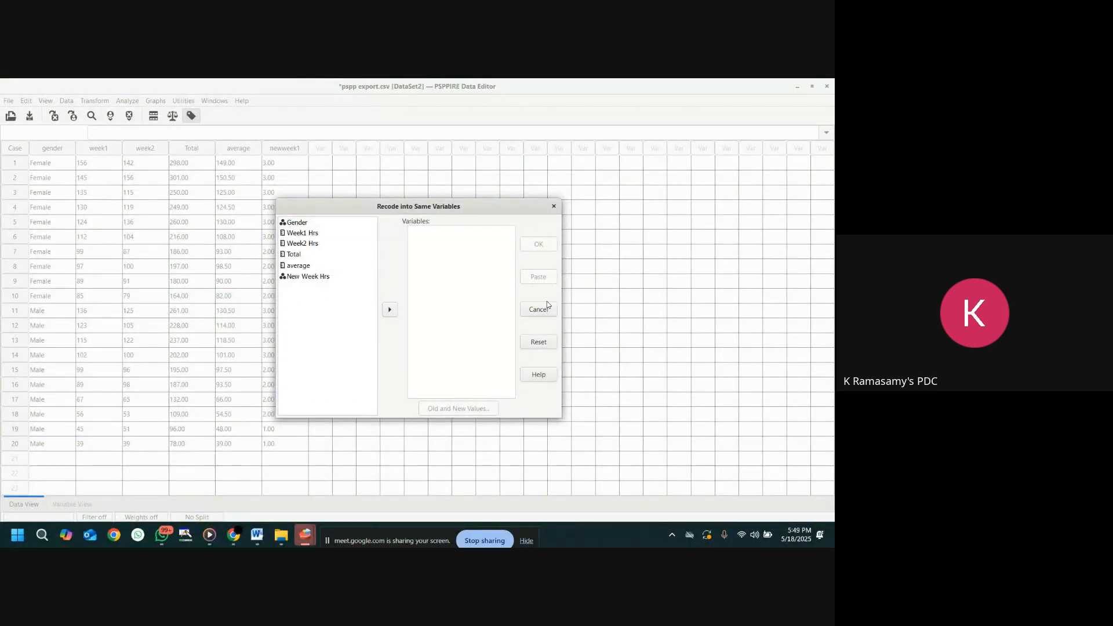
{"action": "left_click", "coordinate": [312, 244]}
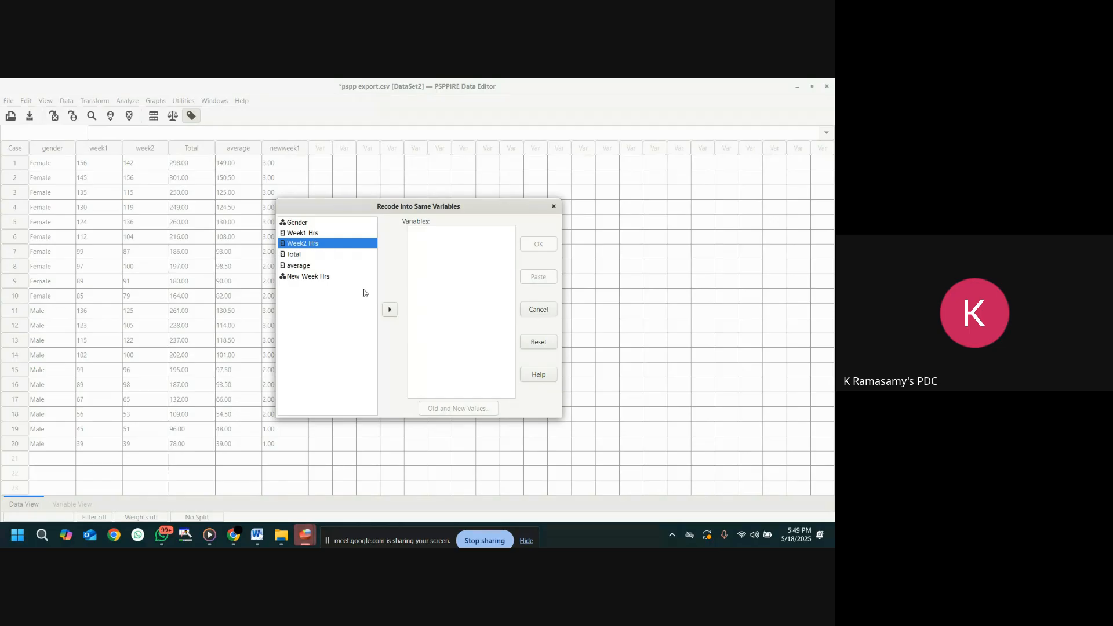
{"action": "left_click", "coordinate": [389, 310]}
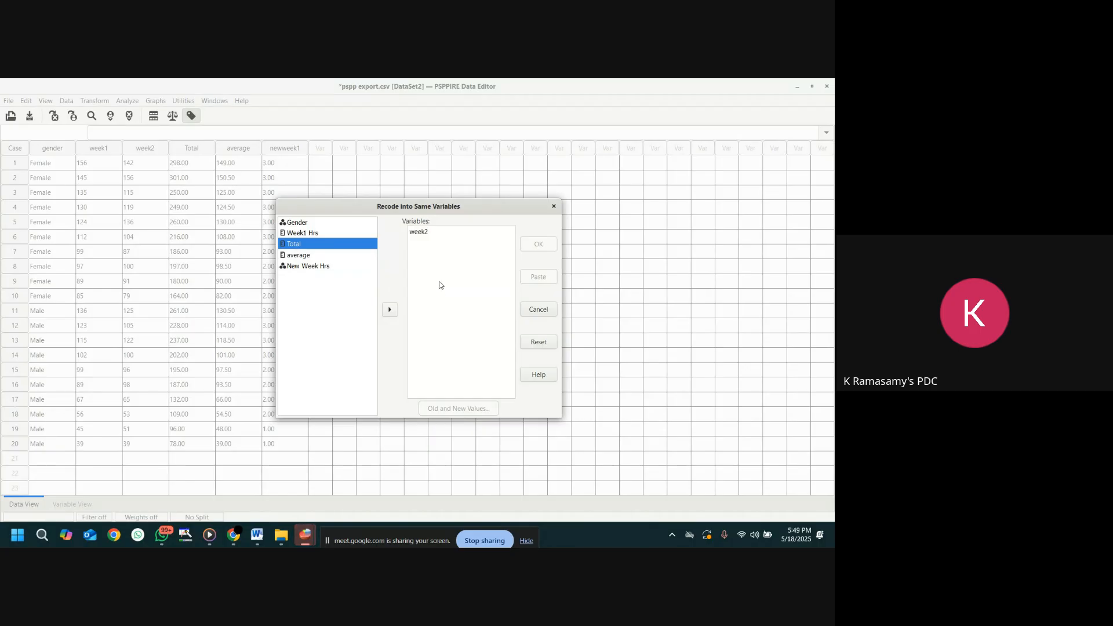
{"action": "left_click", "coordinate": [424, 233]}
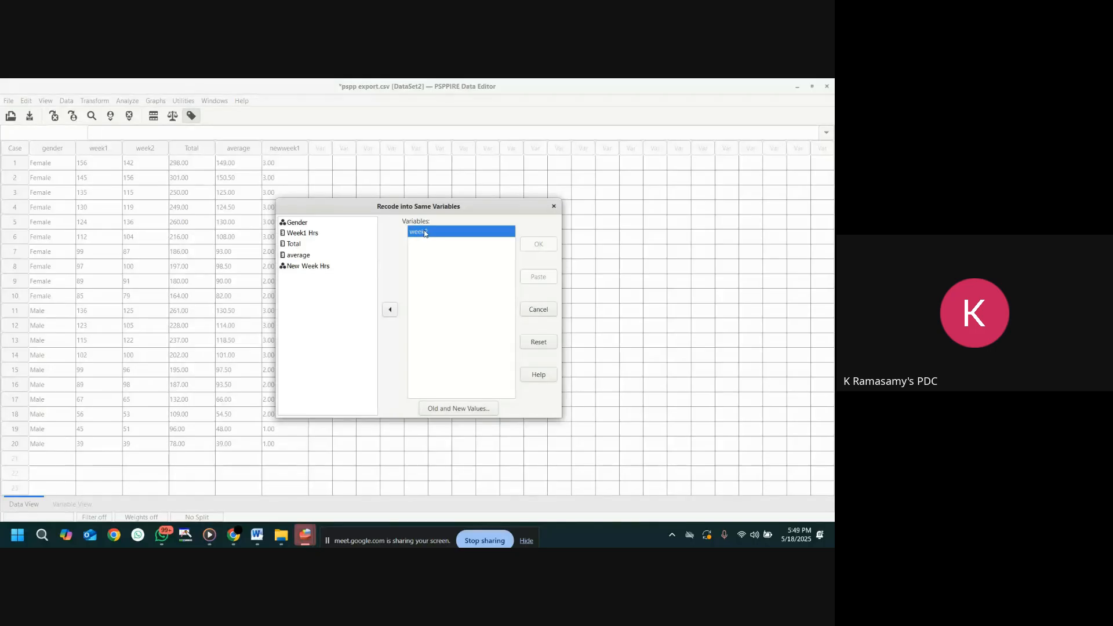
- Define old and new values for week2, adding a rule that recodes the lowest value through 50 to 1
{"action": "left_click", "coordinate": [455, 410]}
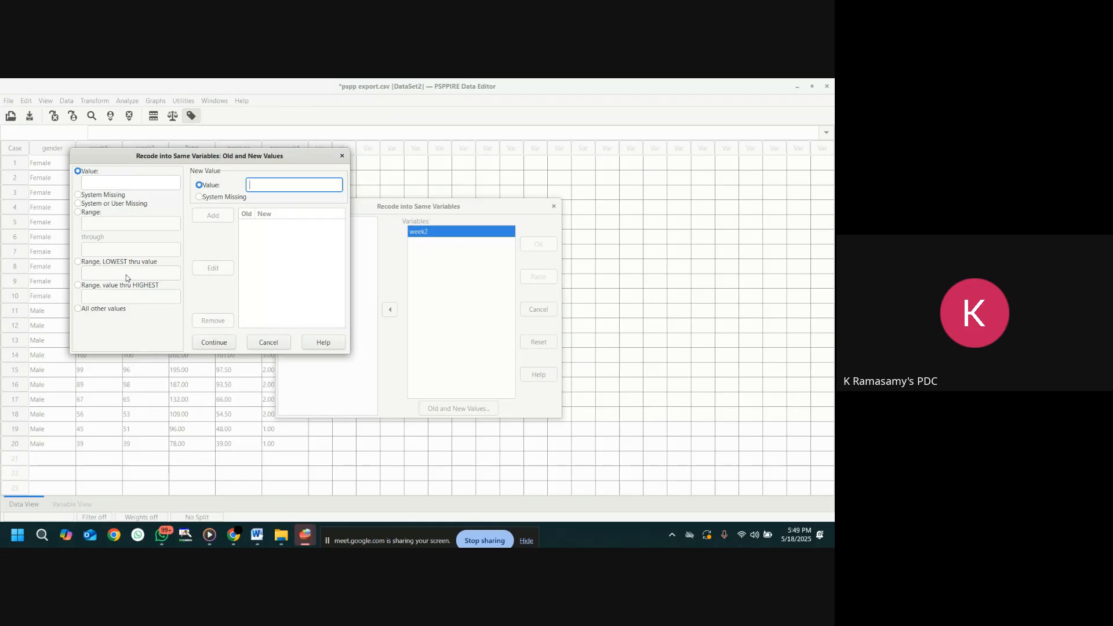
{"action": "left_click", "coordinate": [79, 263]}
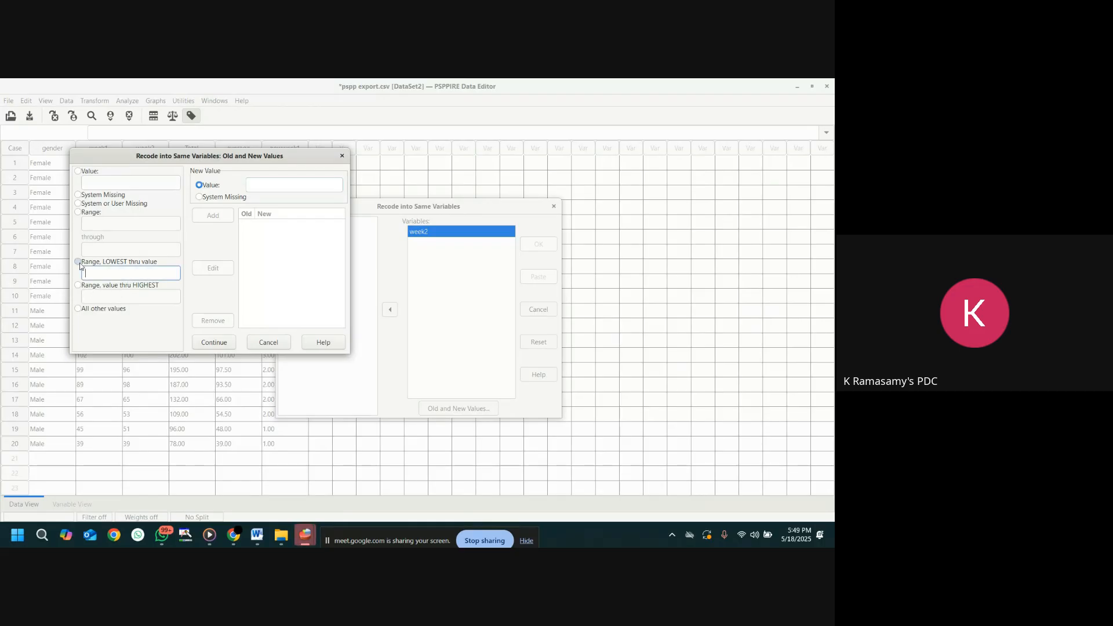
{"action": "type", "text": "50"}
{"action": "left_click", "coordinate": [278, 184]}
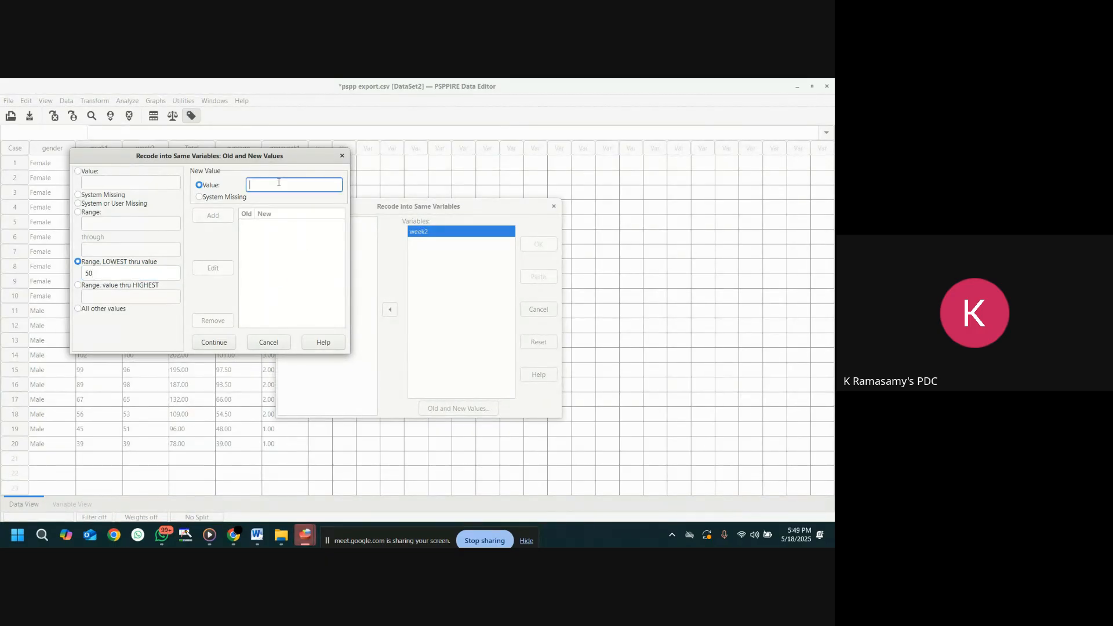
{"action": "type", "text": "1"}
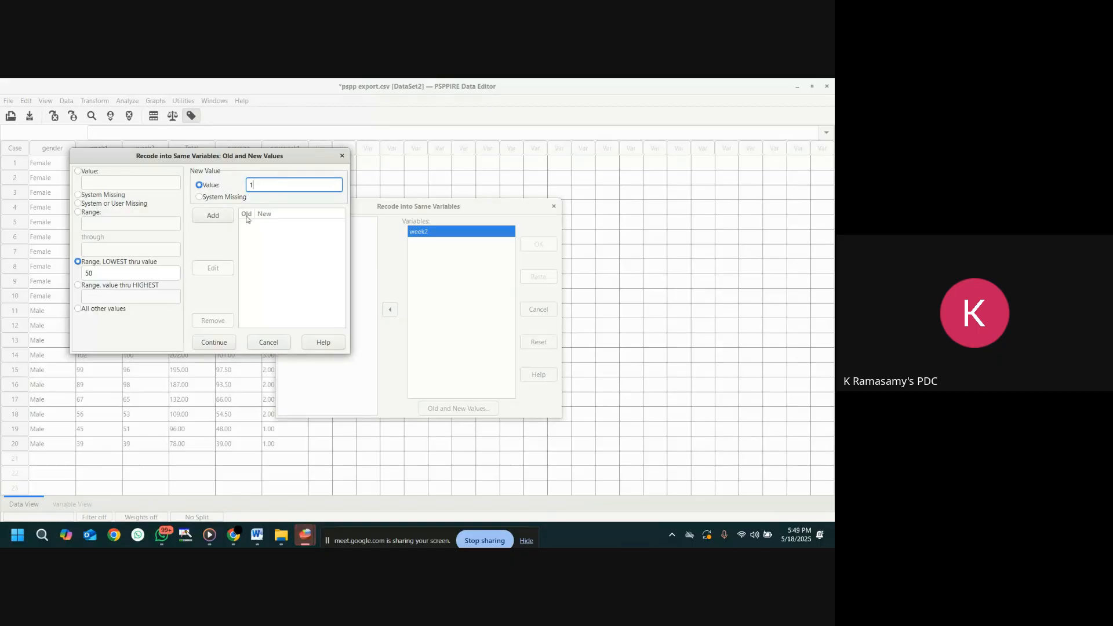
{"action": "left_click", "coordinate": [212, 215]}
- Add a rule recoding week2 values in the range 51 through 100 to 2
{"action": "left_click", "coordinate": [77, 213]}
{"action": "left_click", "coordinate": [103, 224]}
{"action": "type", "text": "51"}
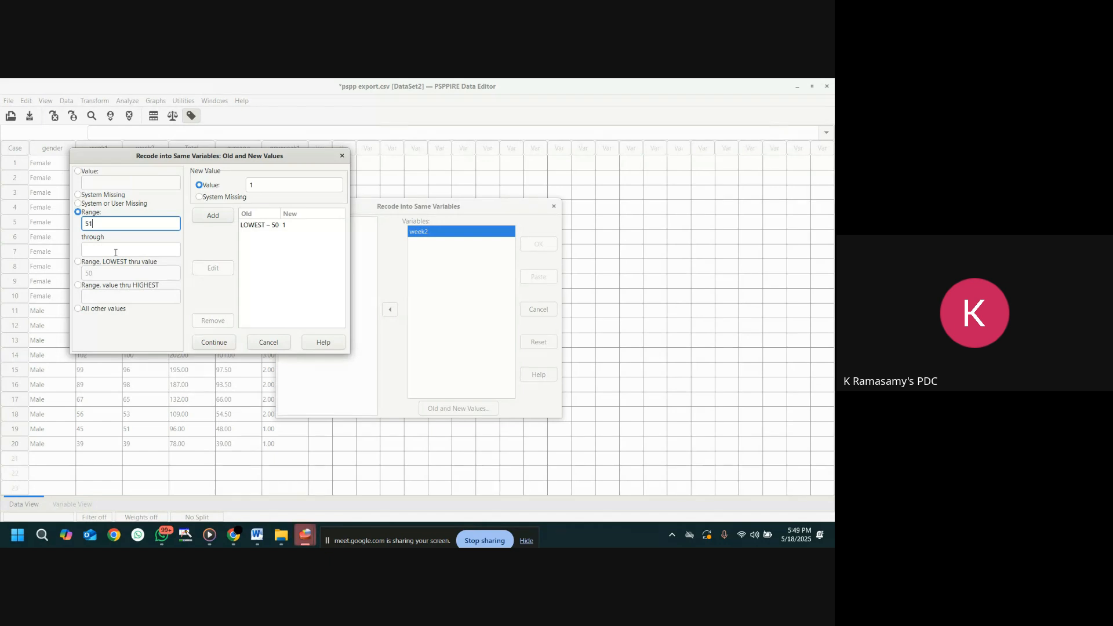
{"action": "key", "text": "Tab"}
{"action": "type", "text": "100"}
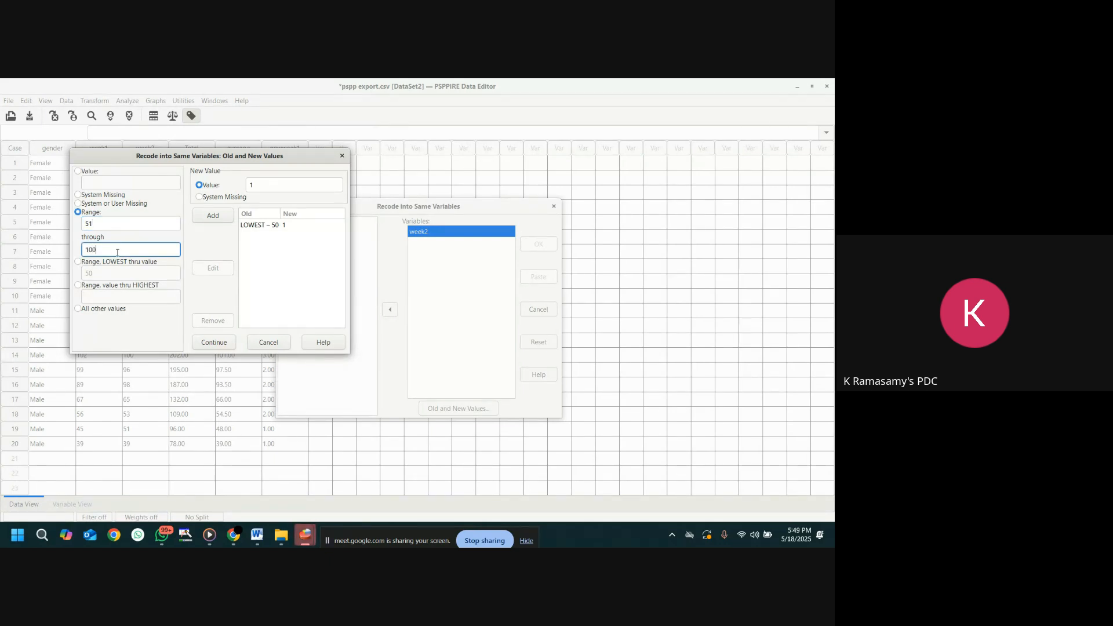
{"action": "left_click", "coordinate": [248, 185]}
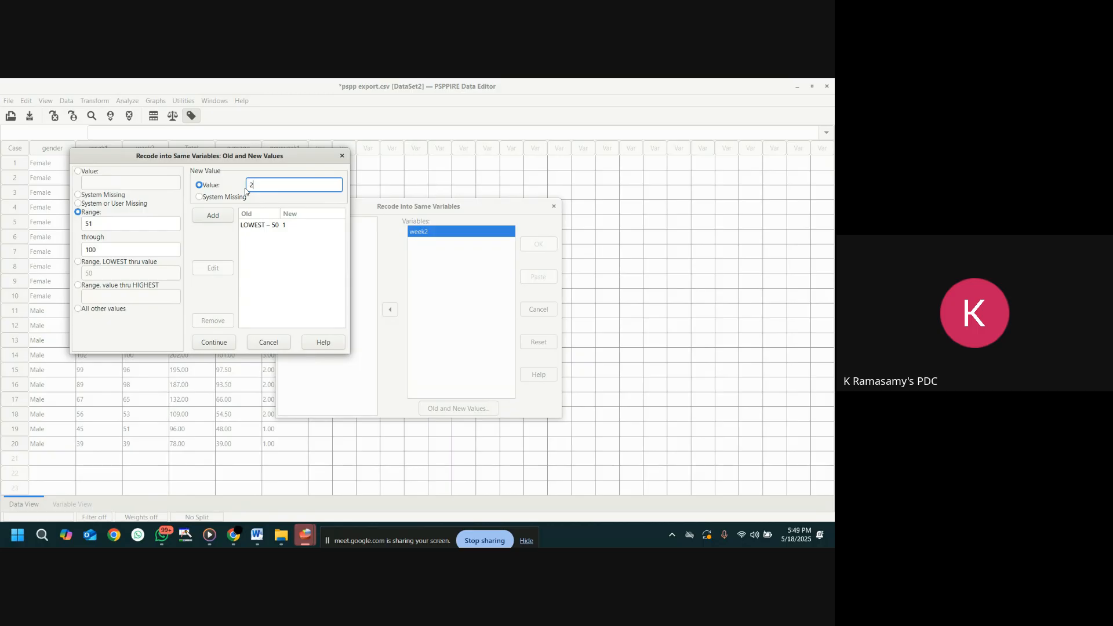
{"action": "type", "text": "2"}
{"action": "left_click", "coordinate": [224, 216]}
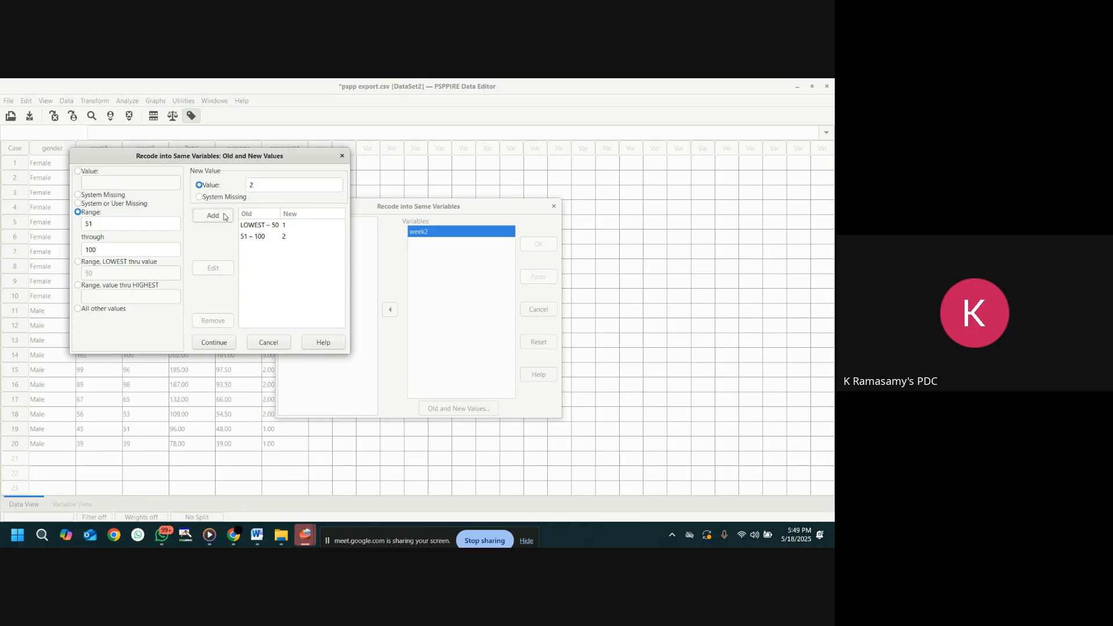
- Add a rule recoding week2 values from 100 through the highest to 3, and run the recode
{"action": "left_click", "coordinate": [78, 285]}
{"action": "type", "text": "100"}
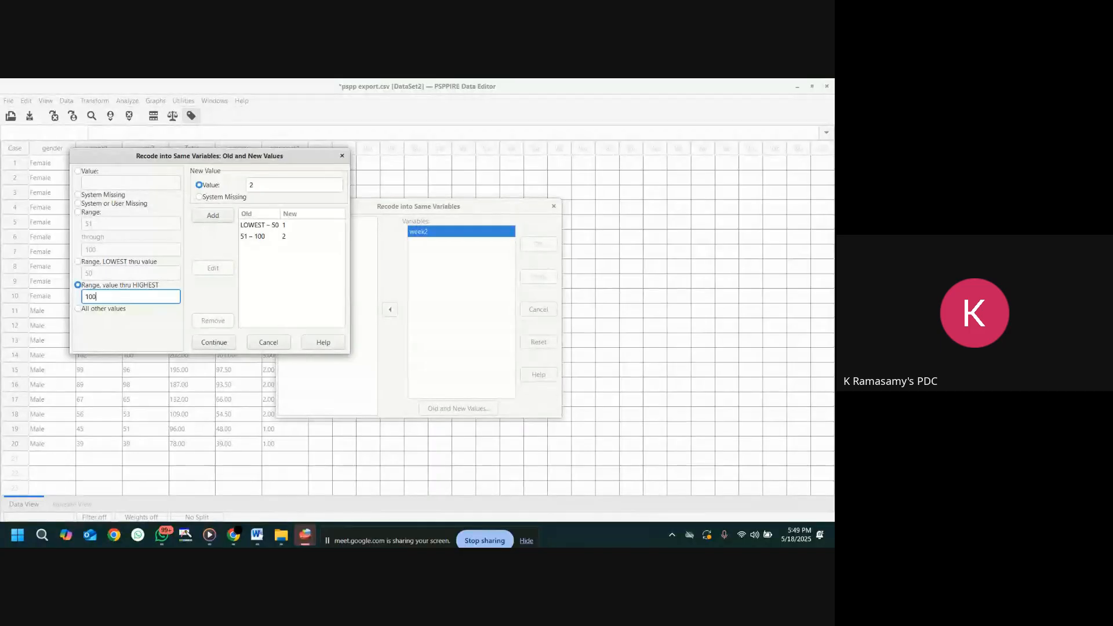
{"action": "left_click", "coordinate": [263, 189]}
{"action": "type", "text": "3"}
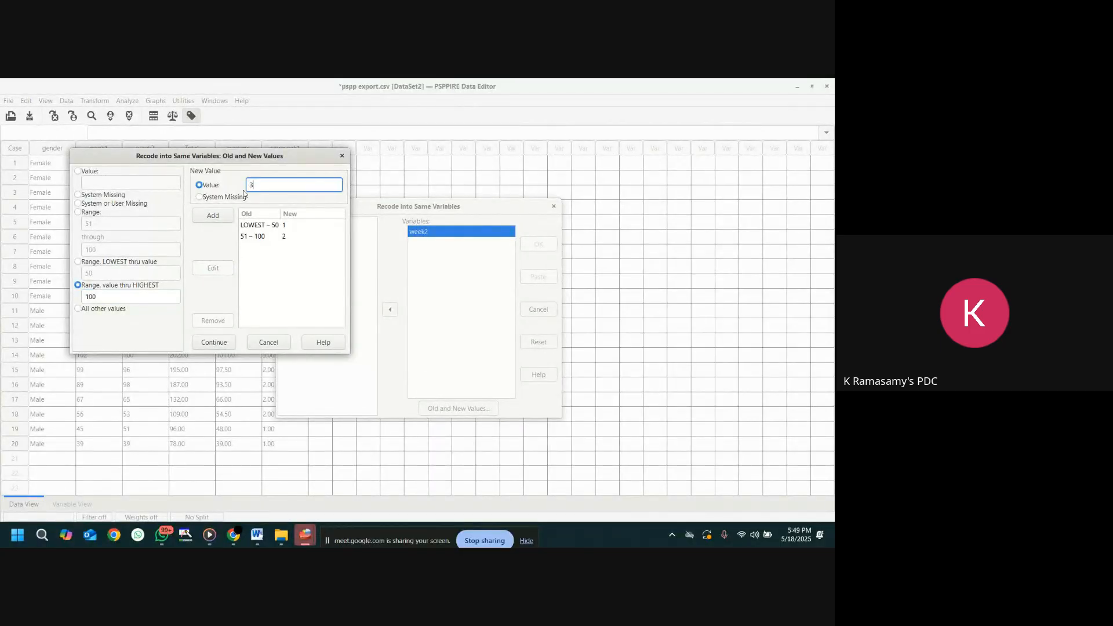
{"action": "left_click", "coordinate": [213, 216]}
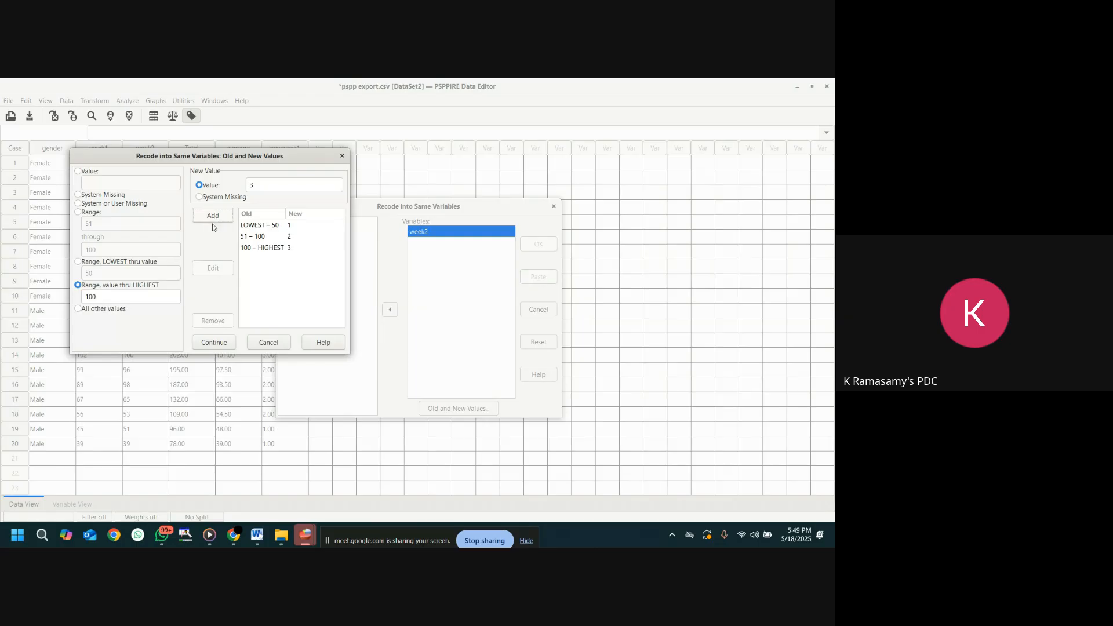
{"action": "left_click", "coordinate": [214, 343]}
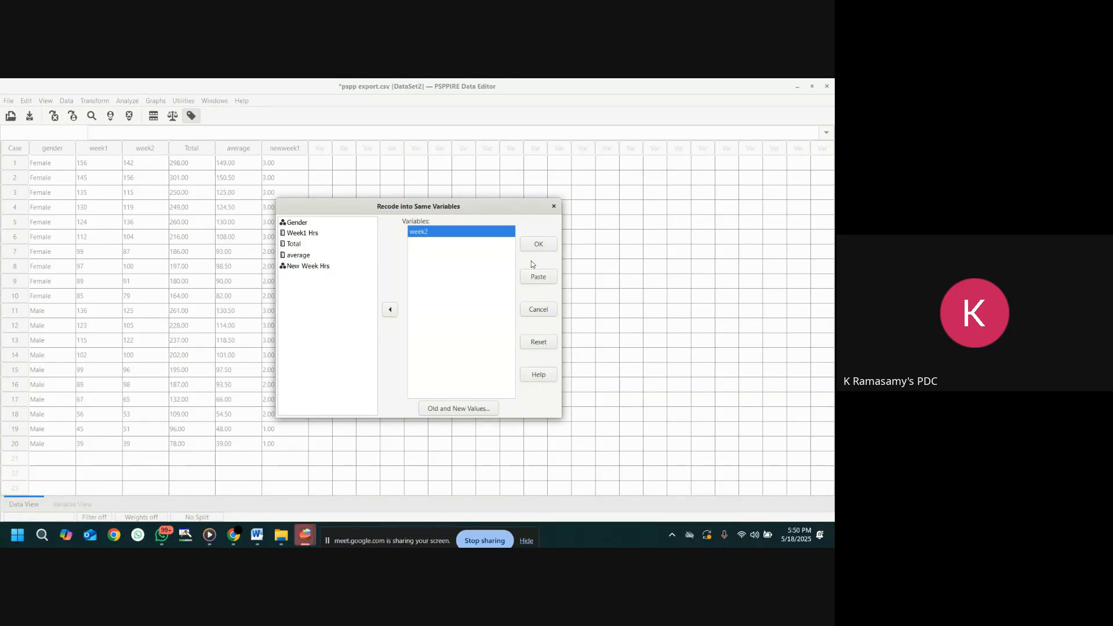
{"action": "left_click", "coordinate": [539, 245]}
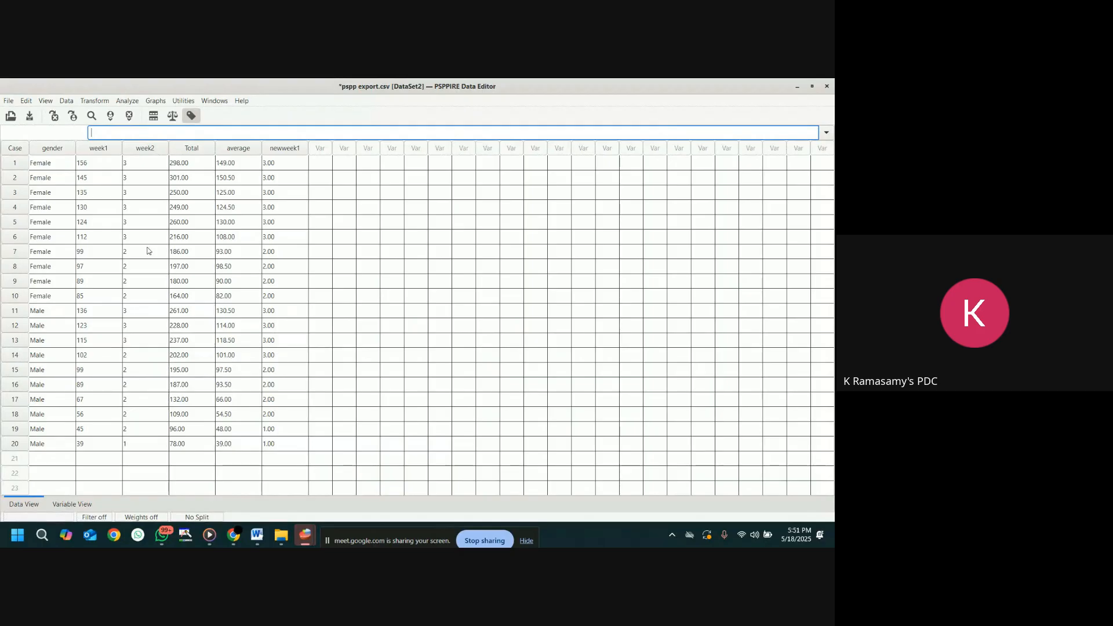
- Switch to the Word training document, read the Exercise No. 12 instructions on descriptive statistics, and return to PSPP
{"action": "left_click", "coordinate": [259, 538]}
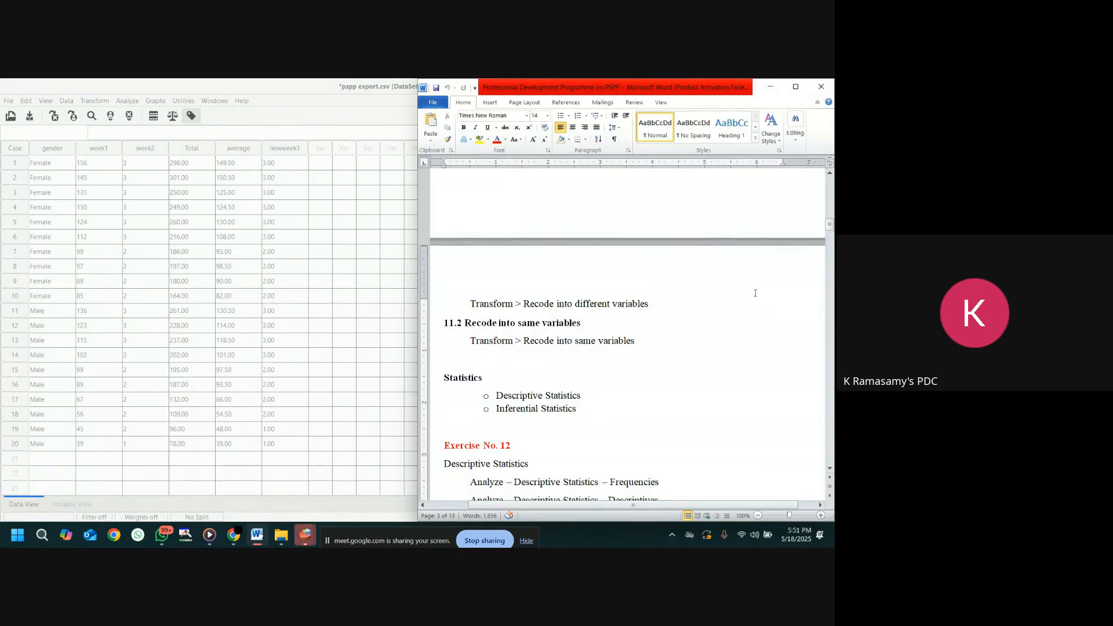
{"action": "scroll", "coordinate": [755, 293], "scroll_direction": "down", "scroll_amount": 2}
{"action": "scroll", "coordinate": [755, 293], "scroll_direction": "up", "scroll_amount": 1}
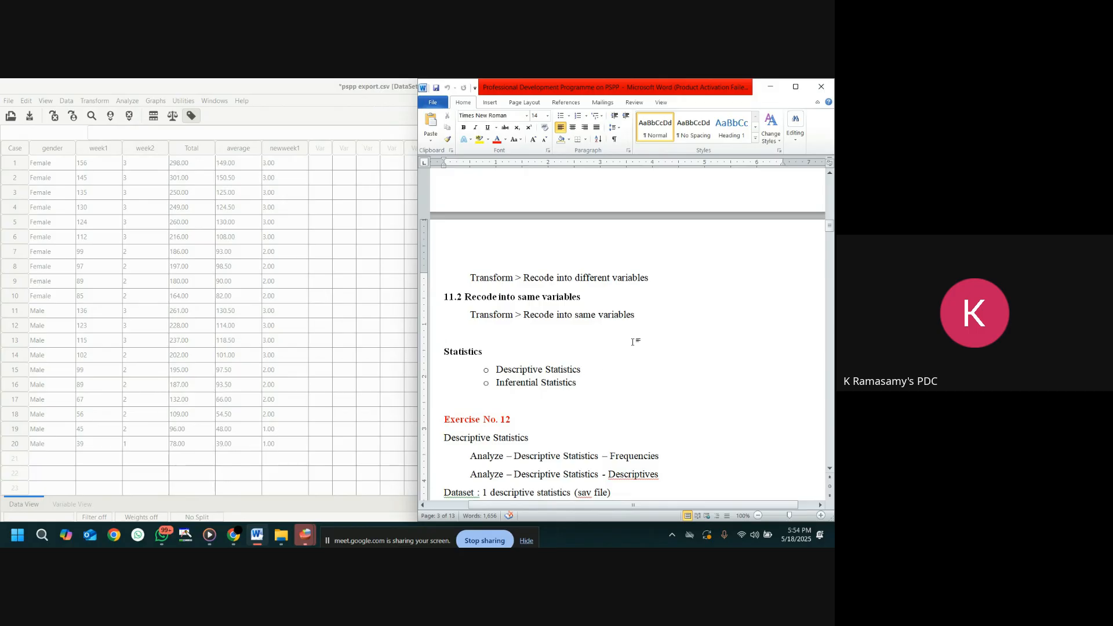
{"action": "left_click", "coordinate": [684, 296]}
{"action": "scroll", "coordinate": [684, 296], "scroll_direction": "down", "scroll_amount": 6}
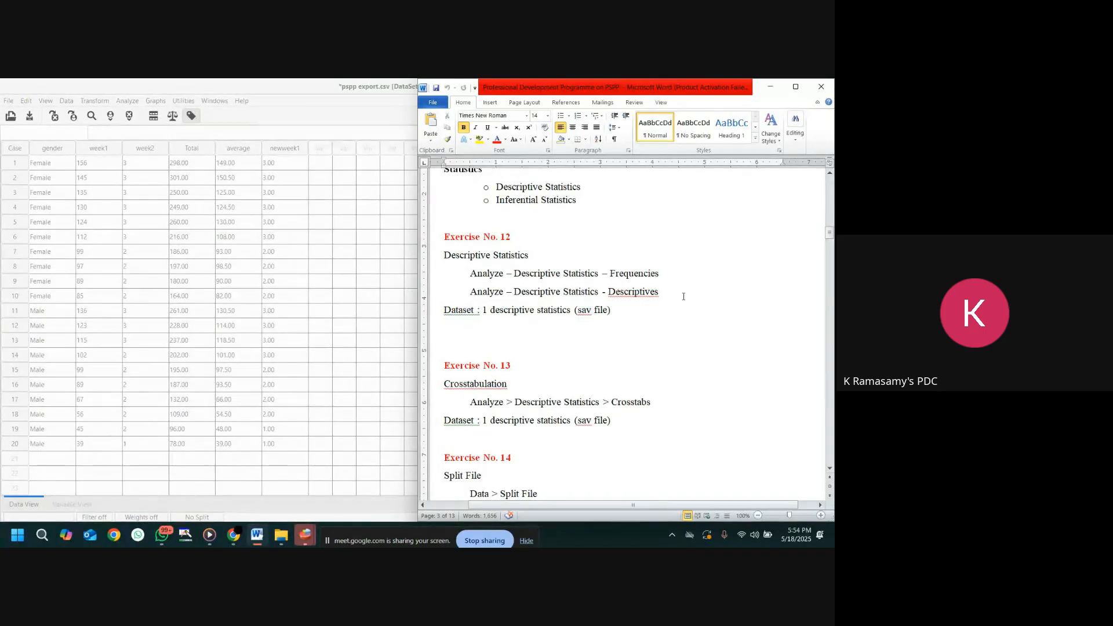
{"action": "left_click", "coordinate": [490, 272]}
{"action": "left_click", "coordinate": [770, 87]}
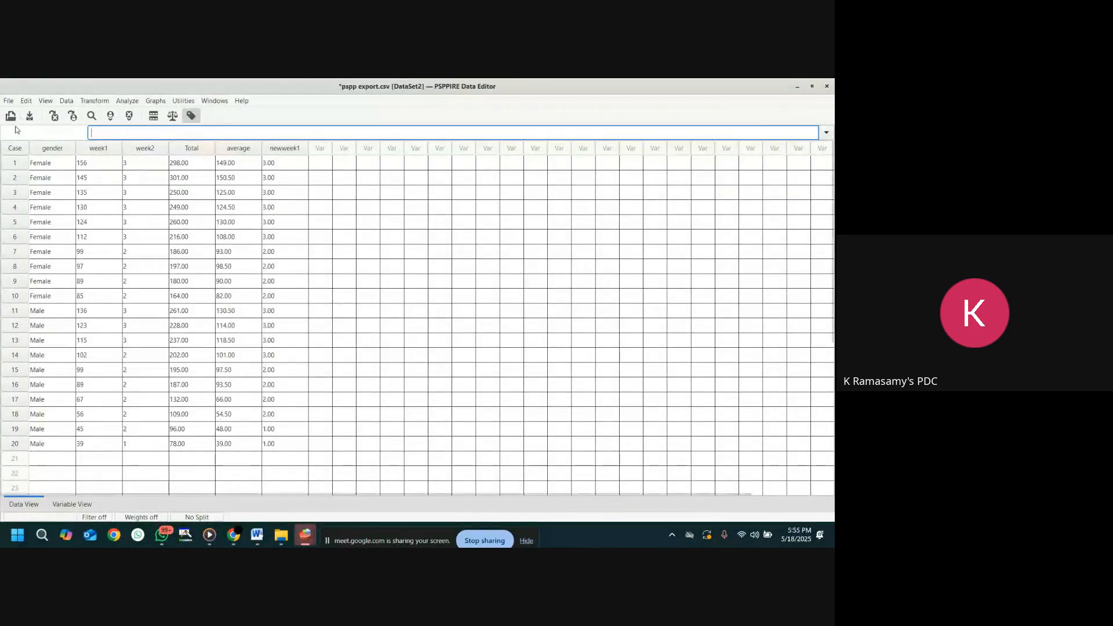
- Open 1 descriptive statistics.sav from the Dataset for Teaching 18 5 2025 folder and display its cases with value labels
{"action": "left_click", "coordinate": [8, 101]}
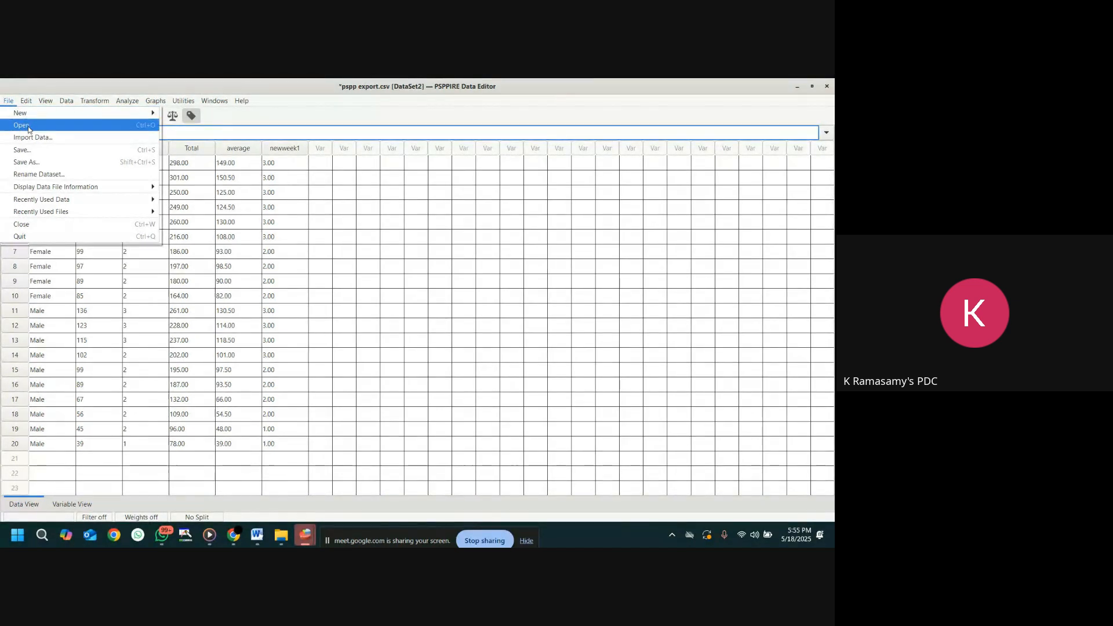
{"action": "left_click", "coordinate": [21, 125]}
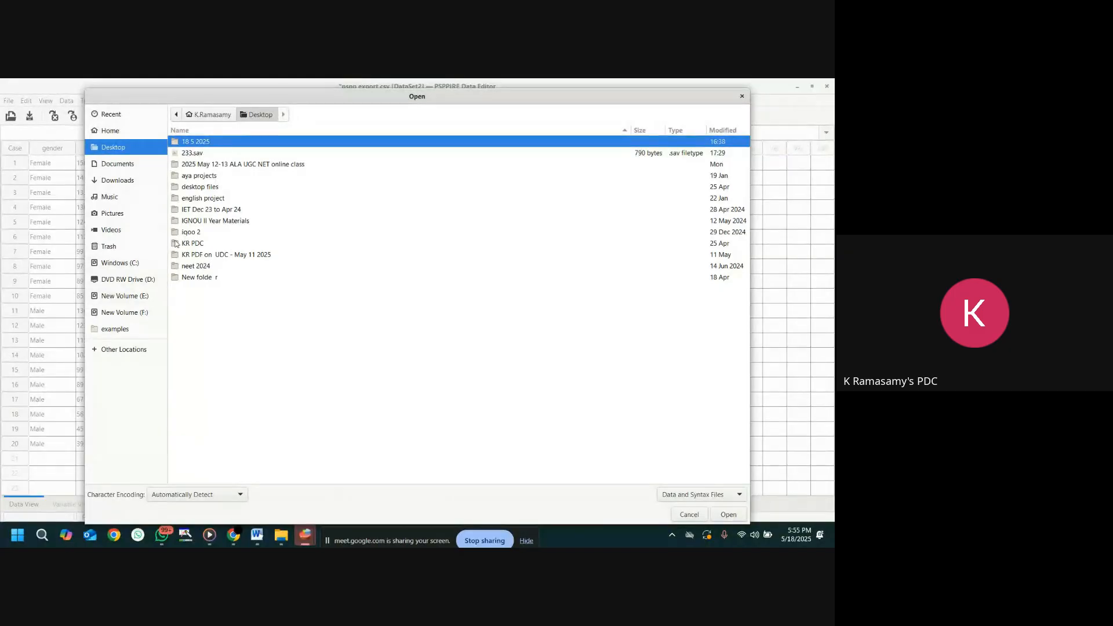
{"action": "double_click", "coordinate": [212, 146]}
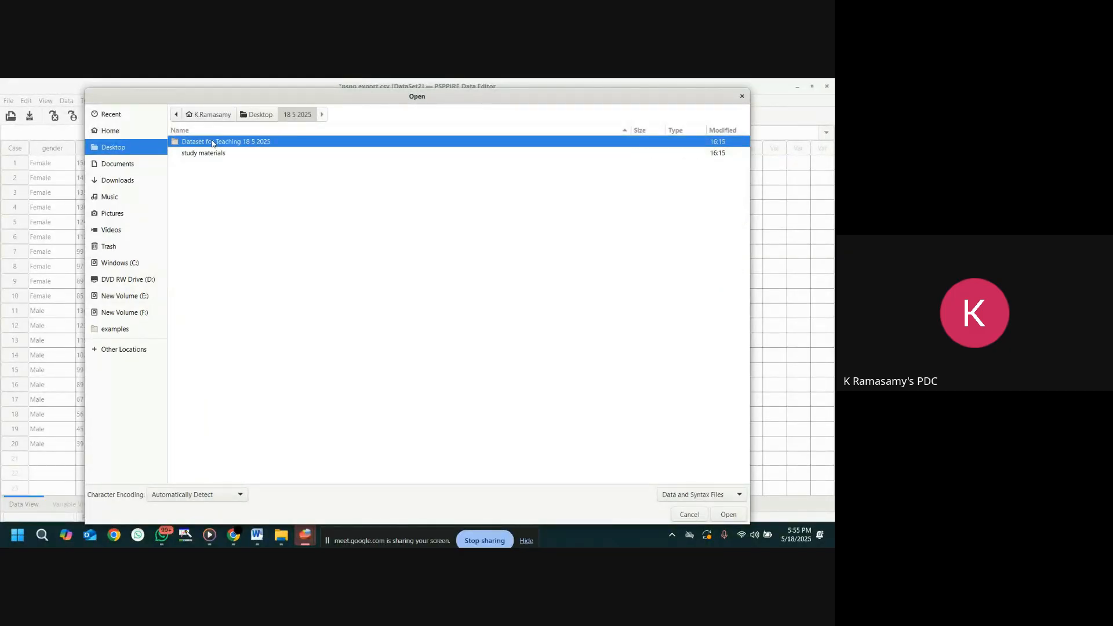
{"action": "double_click", "coordinate": [246, 142]}
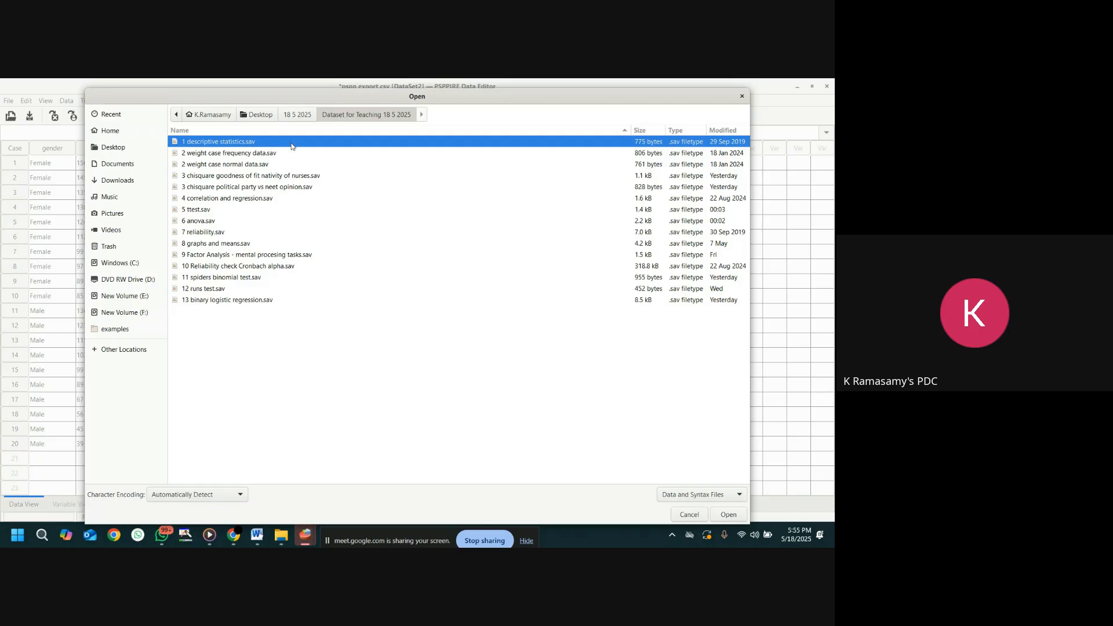
{"action": "left_click", "coordinate": [729, 515]}
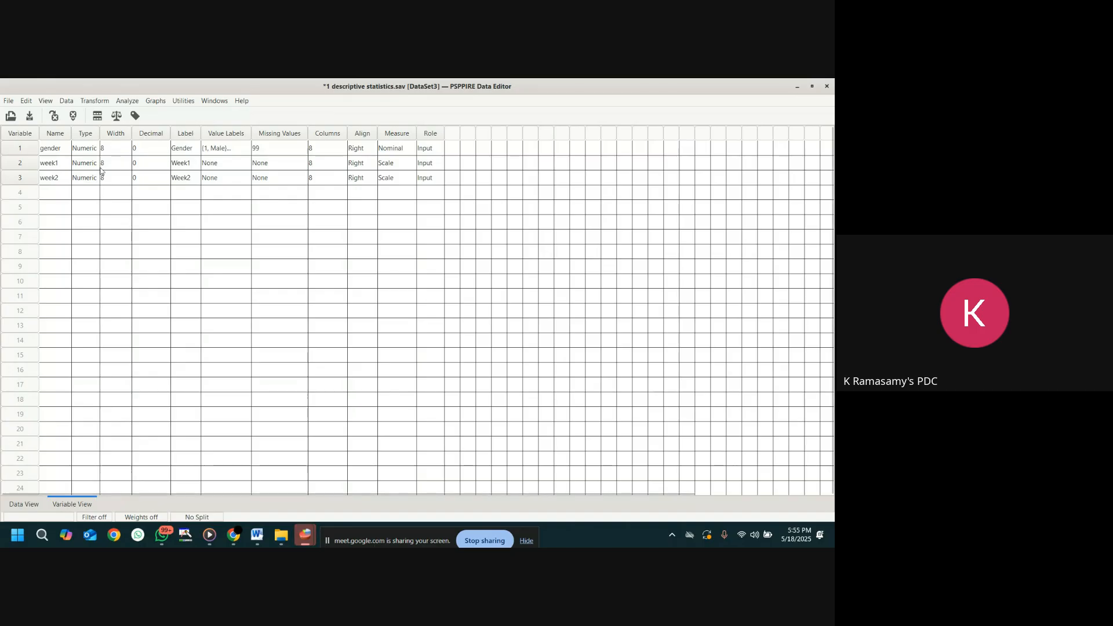
{"action": "left_click", "coordinate": [24, 503]}
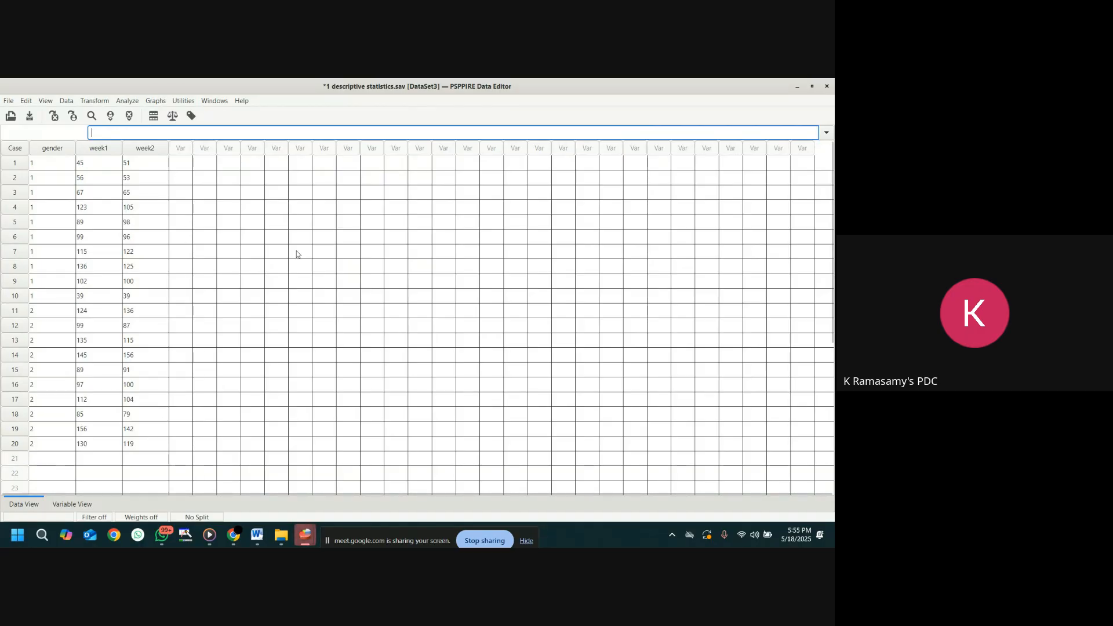
{"action": "left_click", "coordinate": [192, 117]}
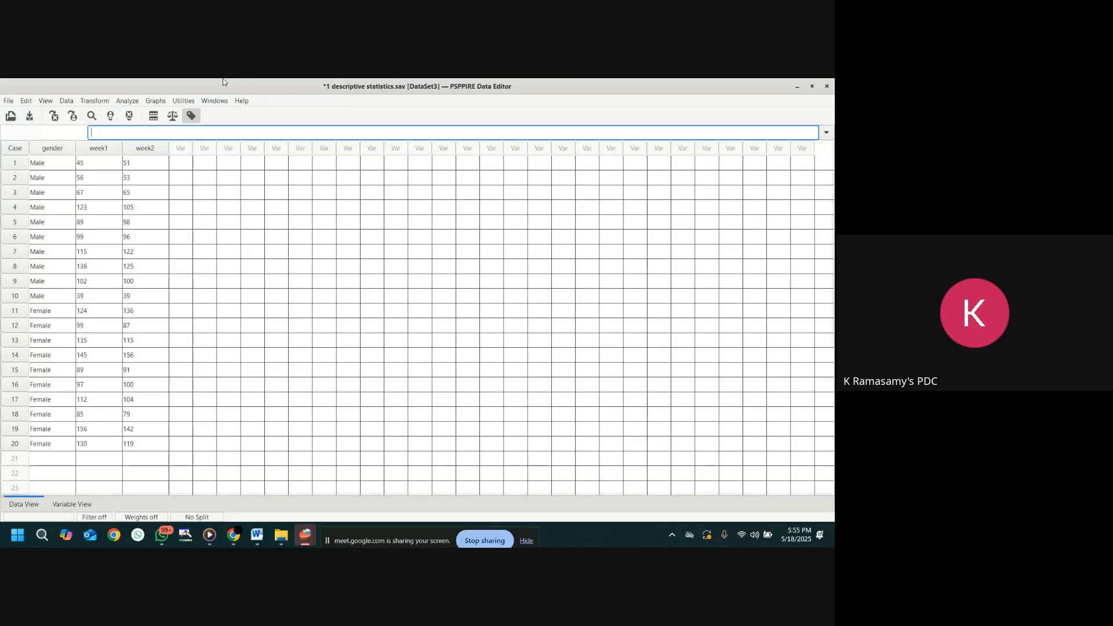
- Start a Frequencies analysis, look through the available statistics, and add Week1 as a variable to analyse
{"action": "left_click", "coordinate": [125, 101]}
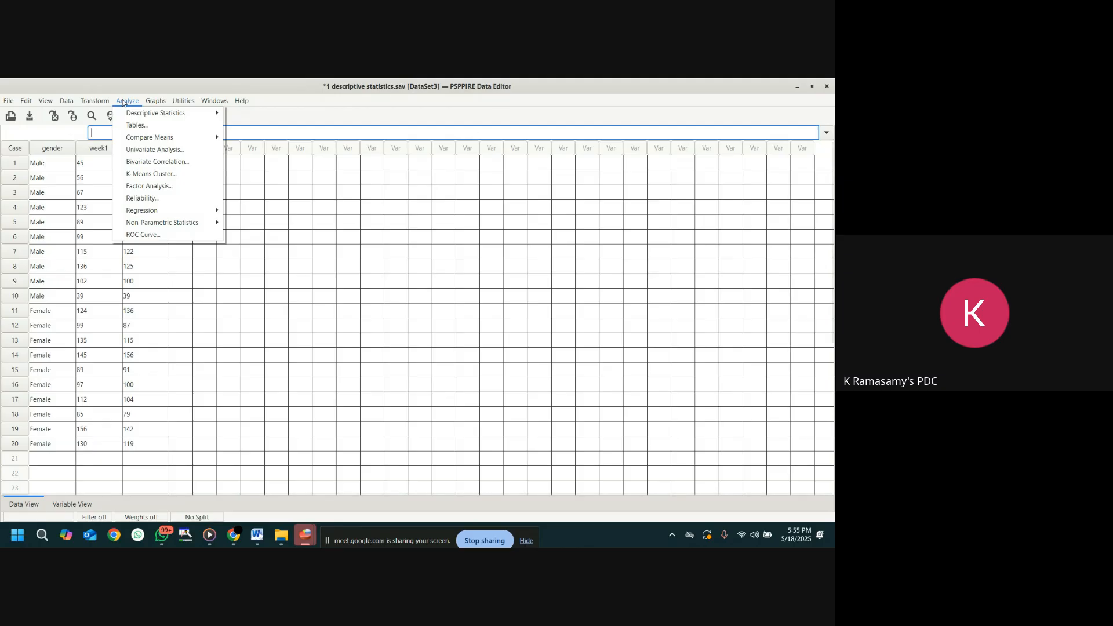
{"action": "mouse_move", "coordinate": [147, 118]}
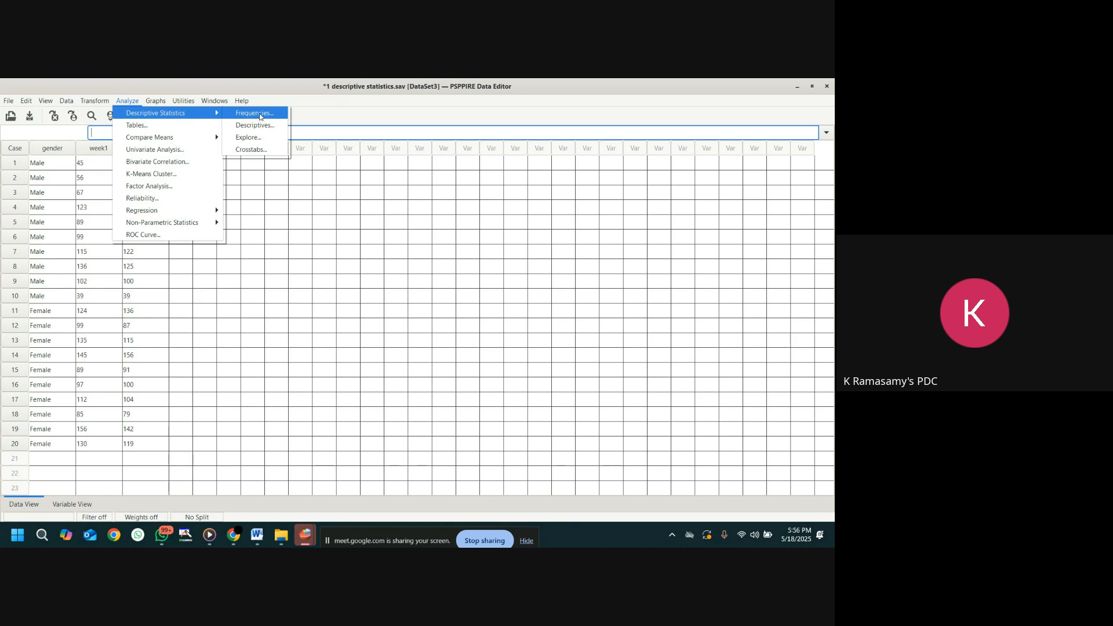
{"action": "left_click", "coordinate": [259, 113]}
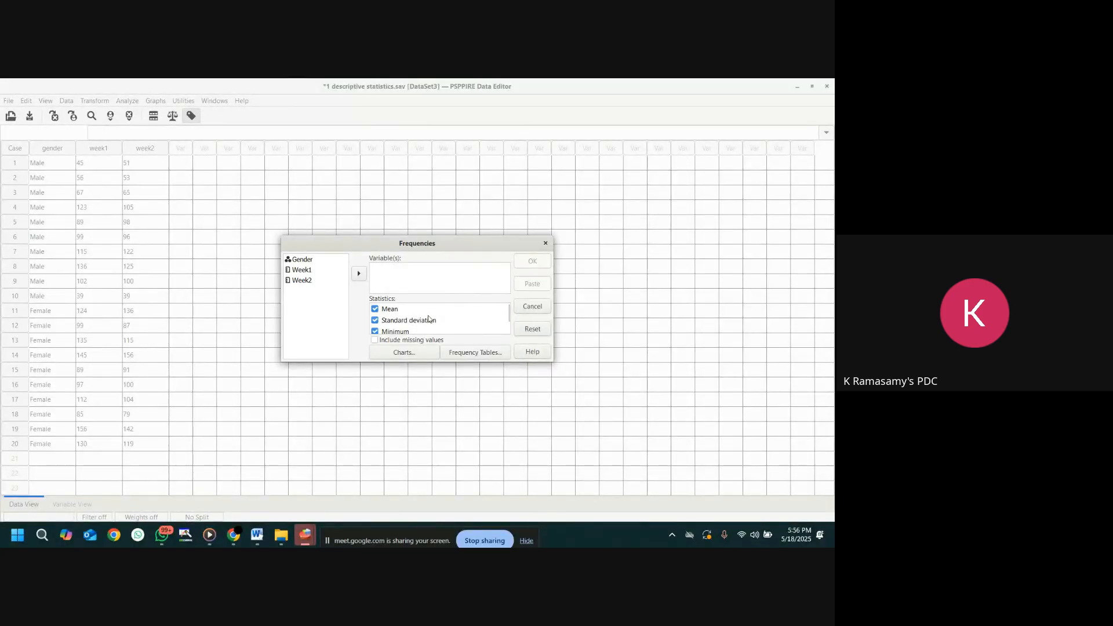
{"action": "scroll", "coordinate": [430, 322], "scroll_direction": "down", "scroll_amount": 1}
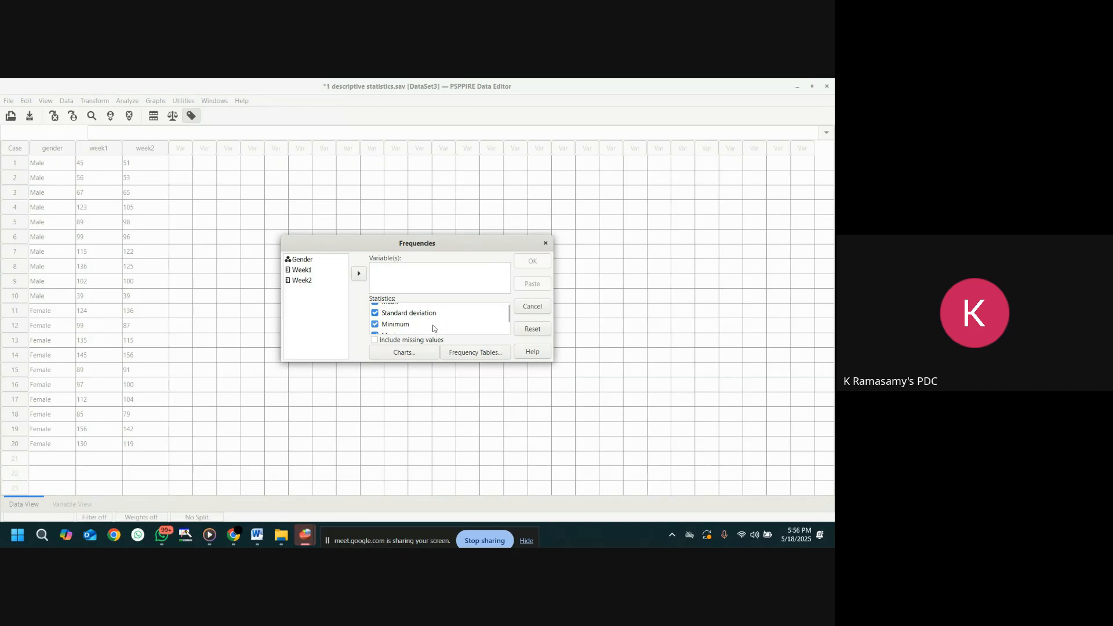
{"action": "scroll", "coordinate": [433, 329], "scroll_direction": "down", "scroll_amount": 1}
{"action": "scroll", "coordinate": [423, 326], "scroll_direction": "down", "scroll_amount": 1}
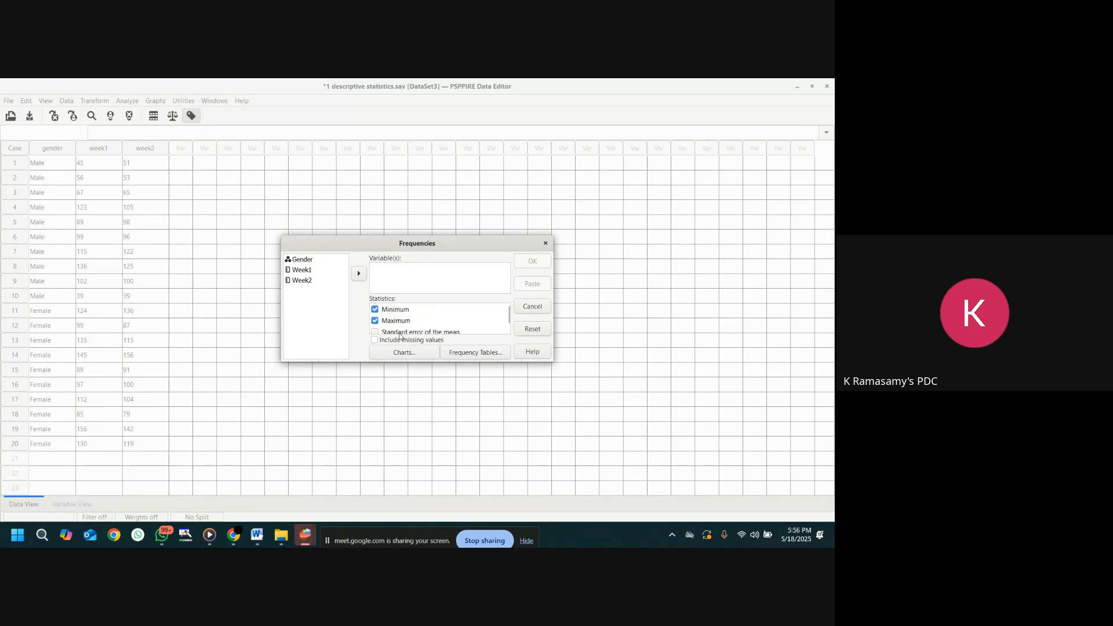
{"action": "scroll", "coordinate": [423, 327], "scroll_direction": "down", "scroll_amount": 3}
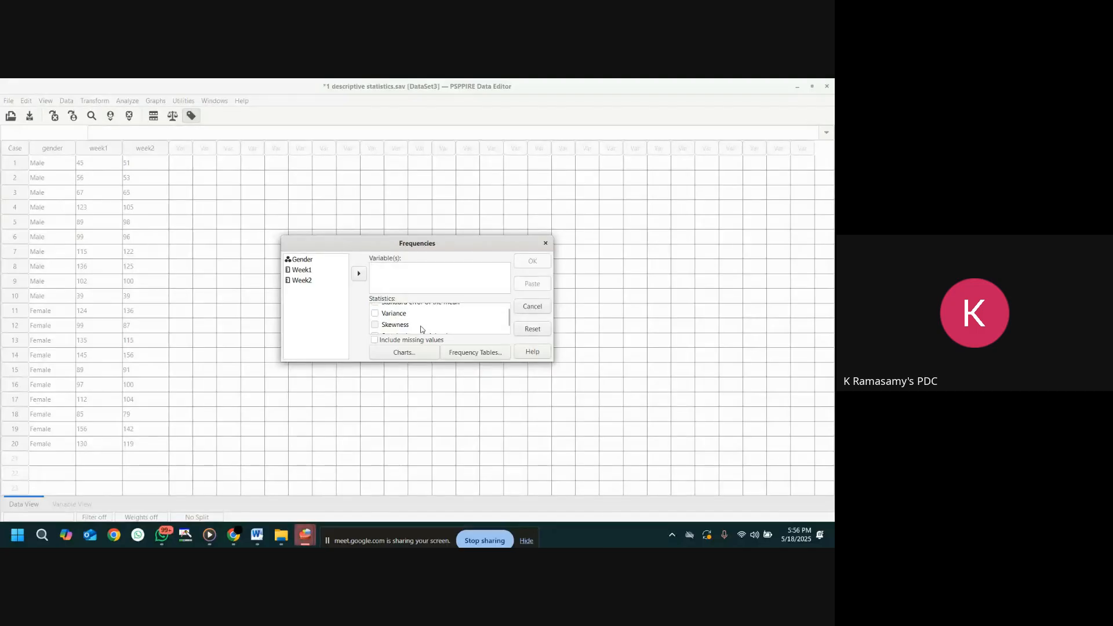
{"action": "scroll", "coordinate": [421, 327], "scroll_direction": "down", "scroll_amount": 2}
{"action": "scroll", "coordinate": [422, 324], "scroll_direction": "down", "scroll_amount": 3}
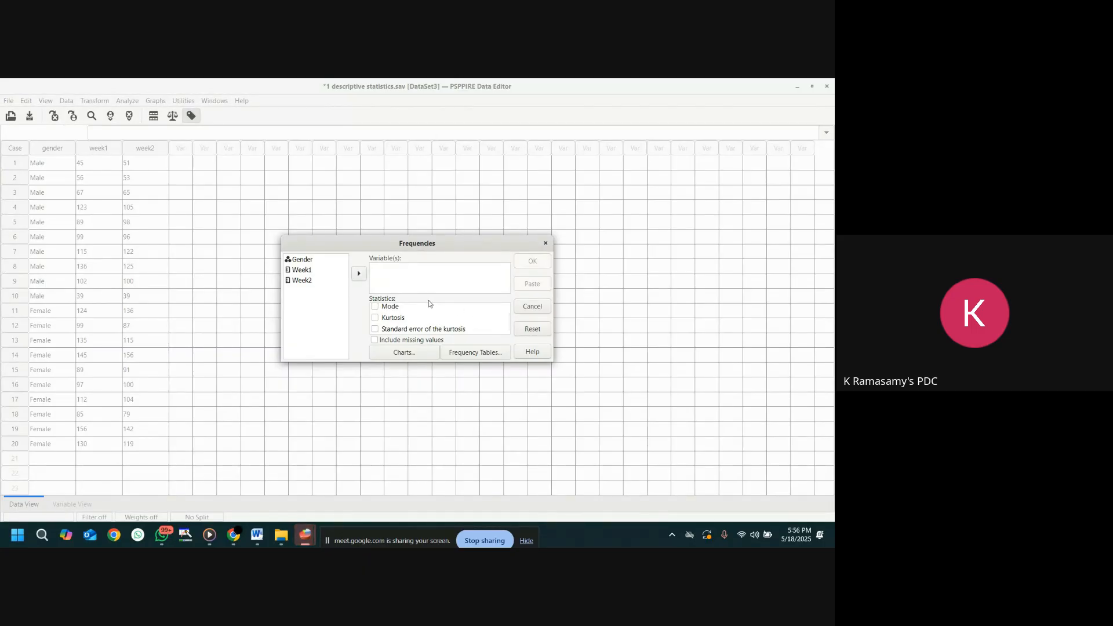
{"action": "left_click", "coordinate": [301, 271]}
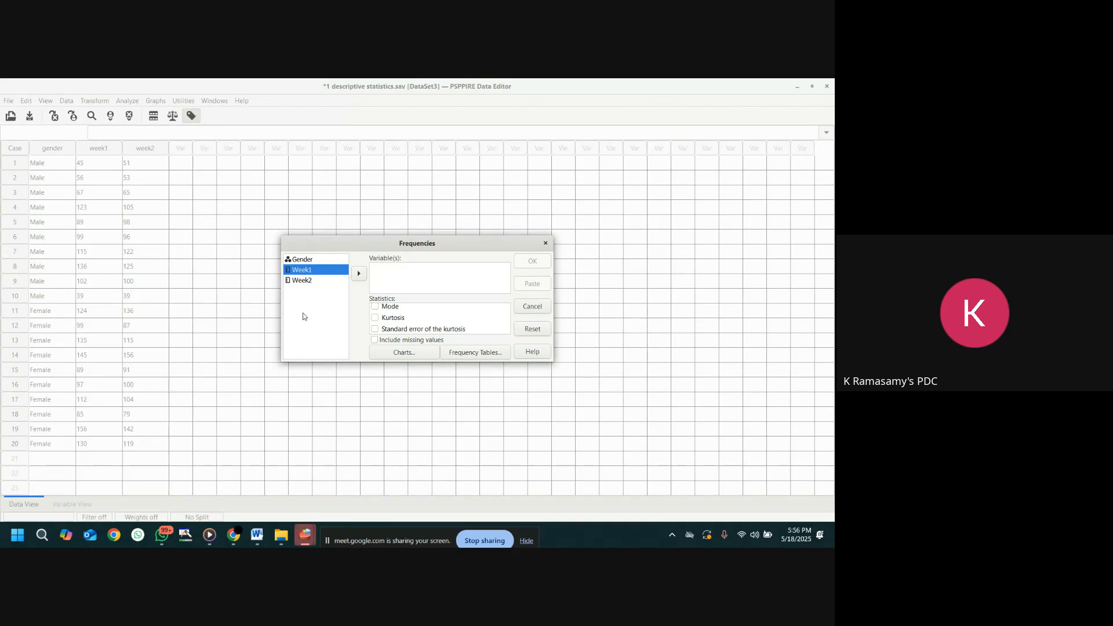
{"action": "left_click", "coordinate": [359, 275]}
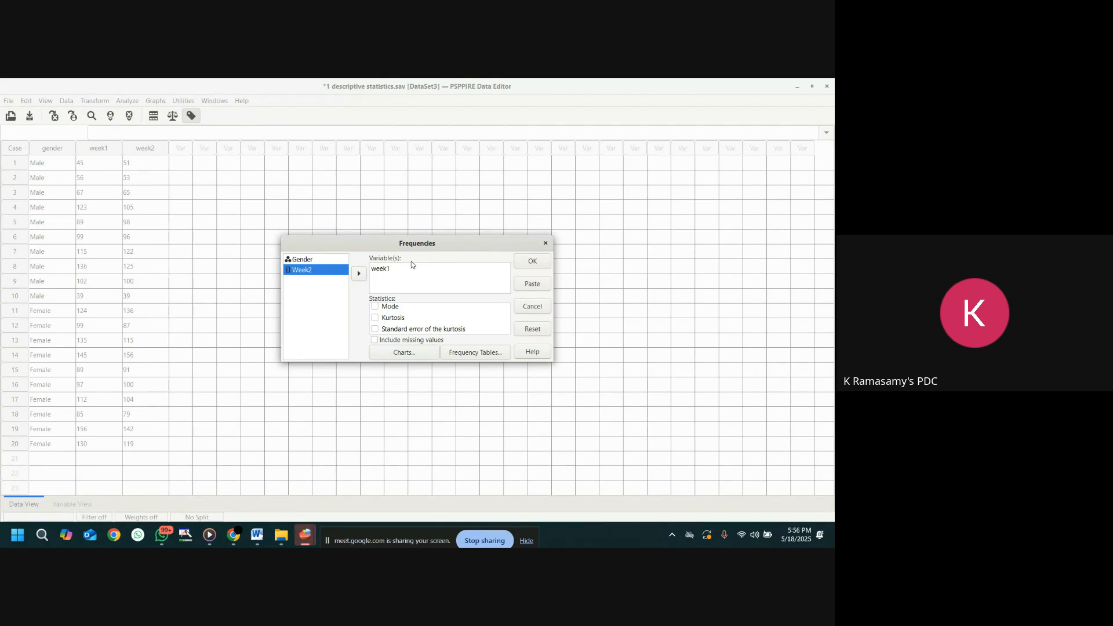
{"action": "scroll", "coordinate": [461, 319], "scroll_direction": "up", "scroll_amount": 2}
{"action": "scroll", "coordinate": [461, 319], "scroll_direction": "up", "scroll_amount": 3}
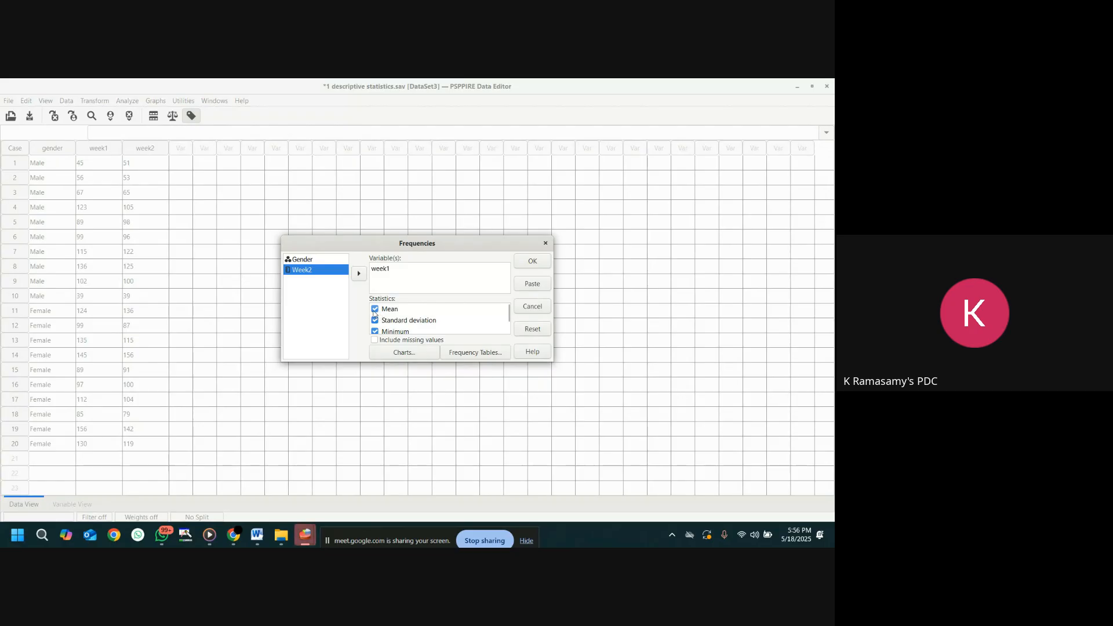
{"action": "scroll", "coordinate": [380, 323], "scroll_direction": "down", "scroll_amount": 1}
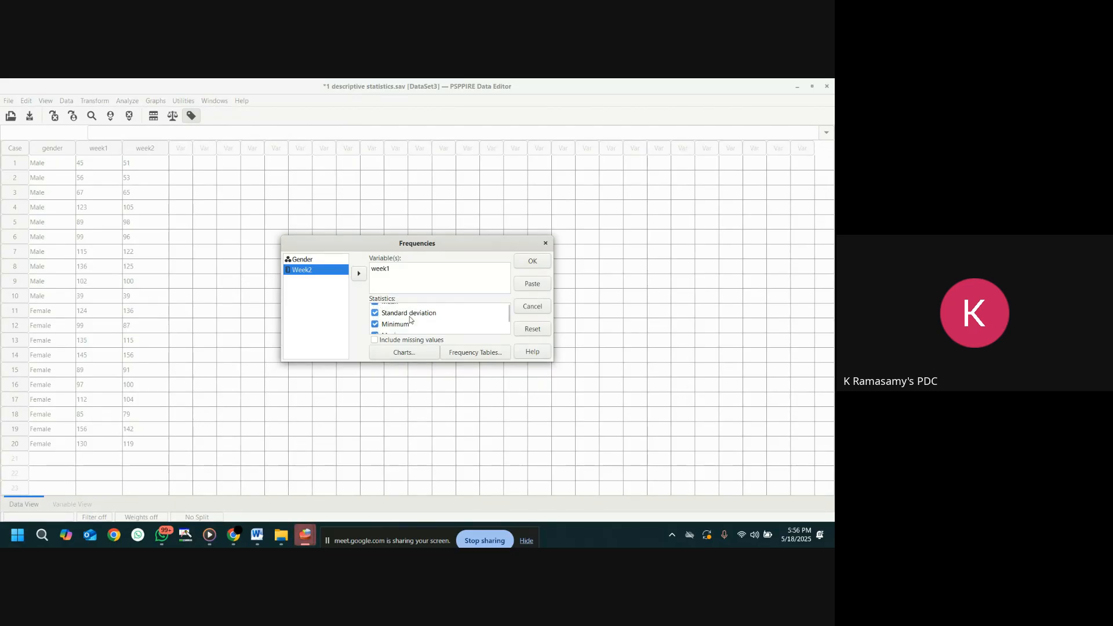
{"action": "scroll", "coordinate": [384, 327], "scroll_direction": "down", "scroll_amount": 1}
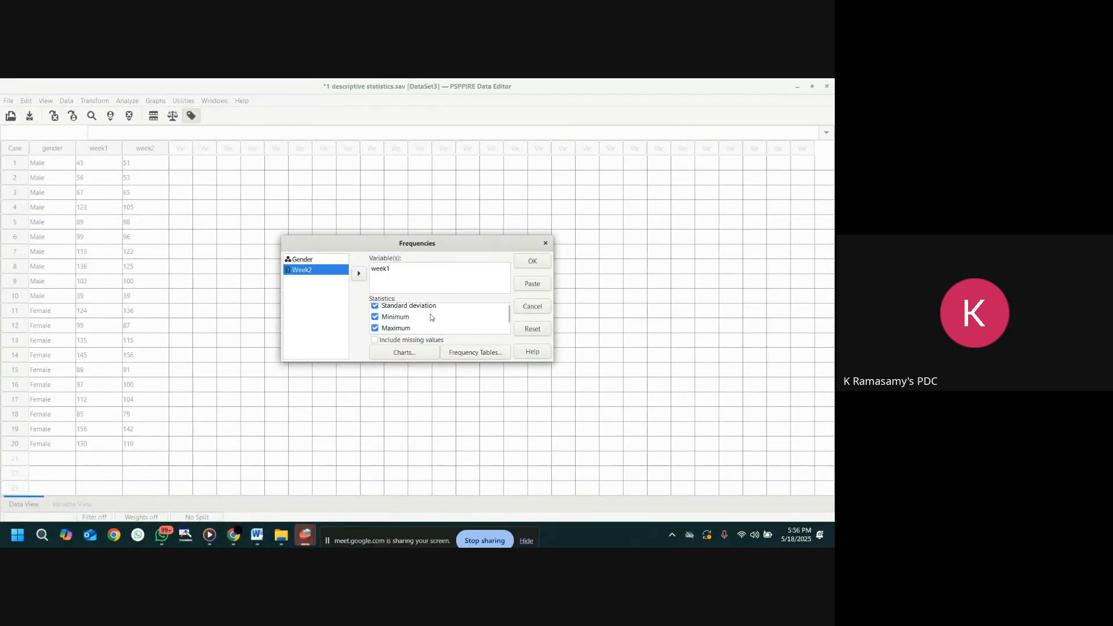
{"action": "scroll", "coordinate": [431, 317], "scroll_direction": "down", "scroll_amount": 1}
{"action": "scroll", "coordinate": [431, 316], "scroll_direction": "down", "scroll_amount": 3}
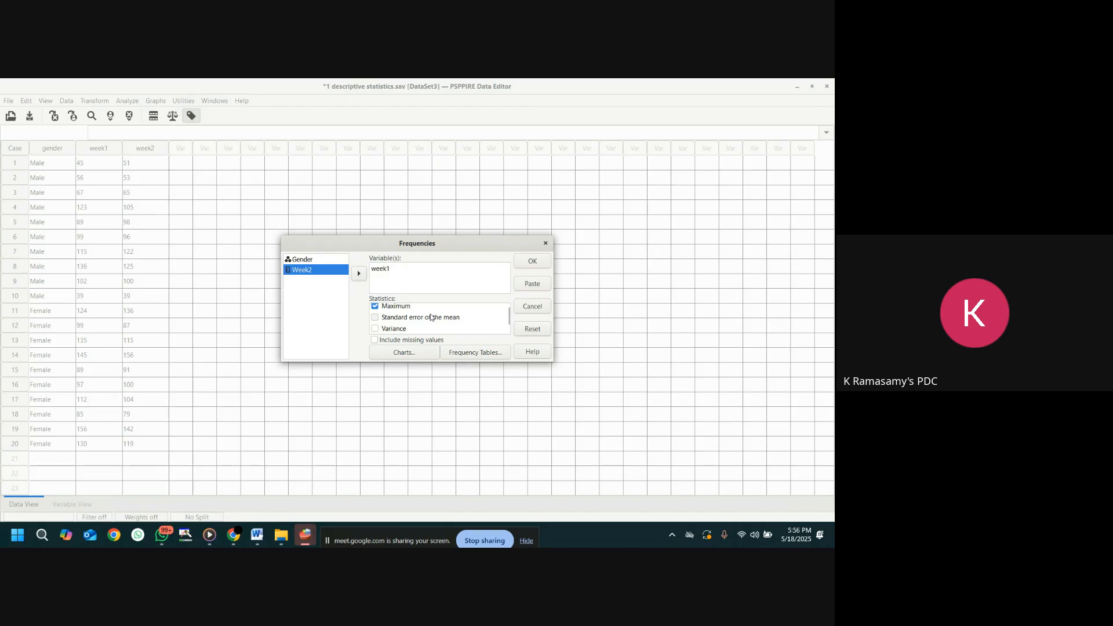
{"action": "left_click", "coordinate": [374, 322]}
{"action": "scroll", "coordinate": [432, 323], "scroll_direction": "down", "scroll_amount": 2}
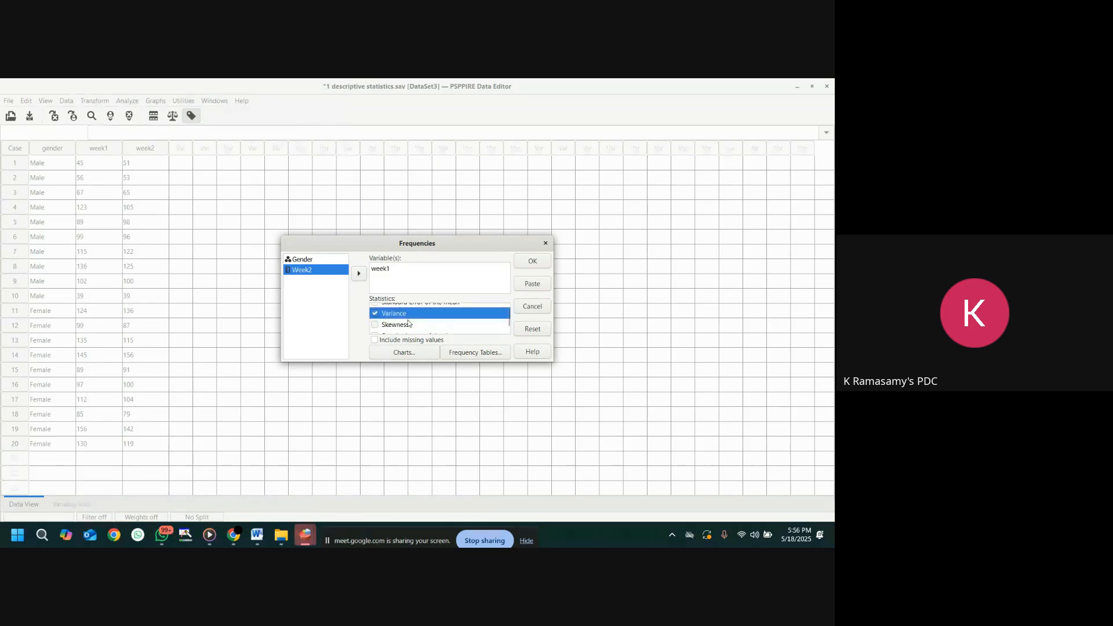
{"action": "scroll", "coordinate": [433, 323], "scroll_direction": "down", "scroll_amount": 1}
{"action": "left_click", "coordinate": [383, 318]}
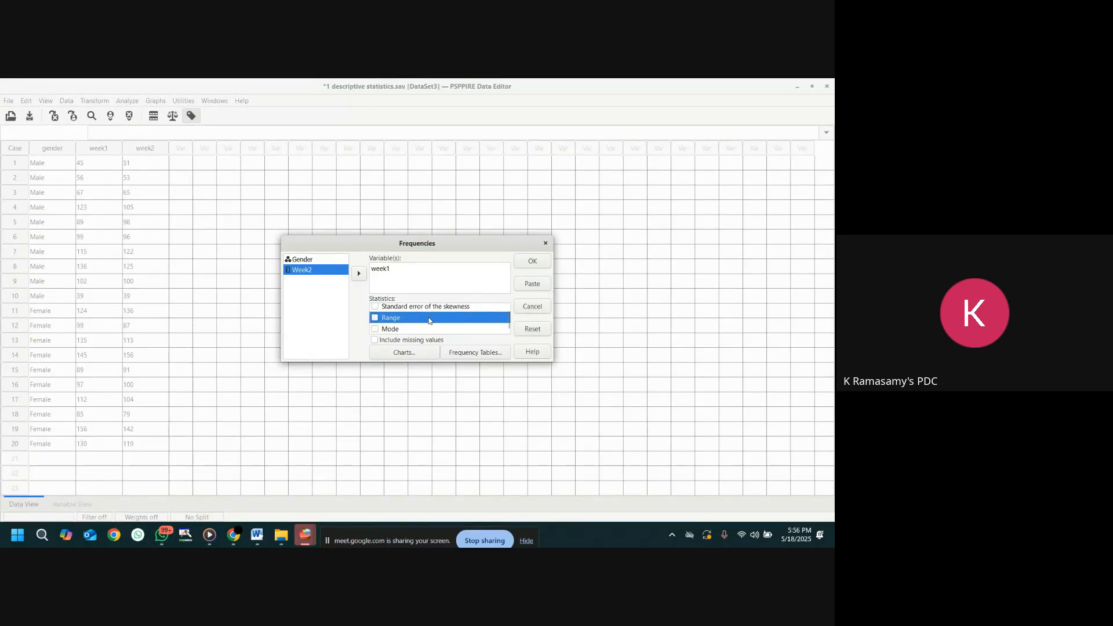
{"action": "scroll", "coordinate": [429, 319], "scroll_direction": "up", "scroll_amount": 3}
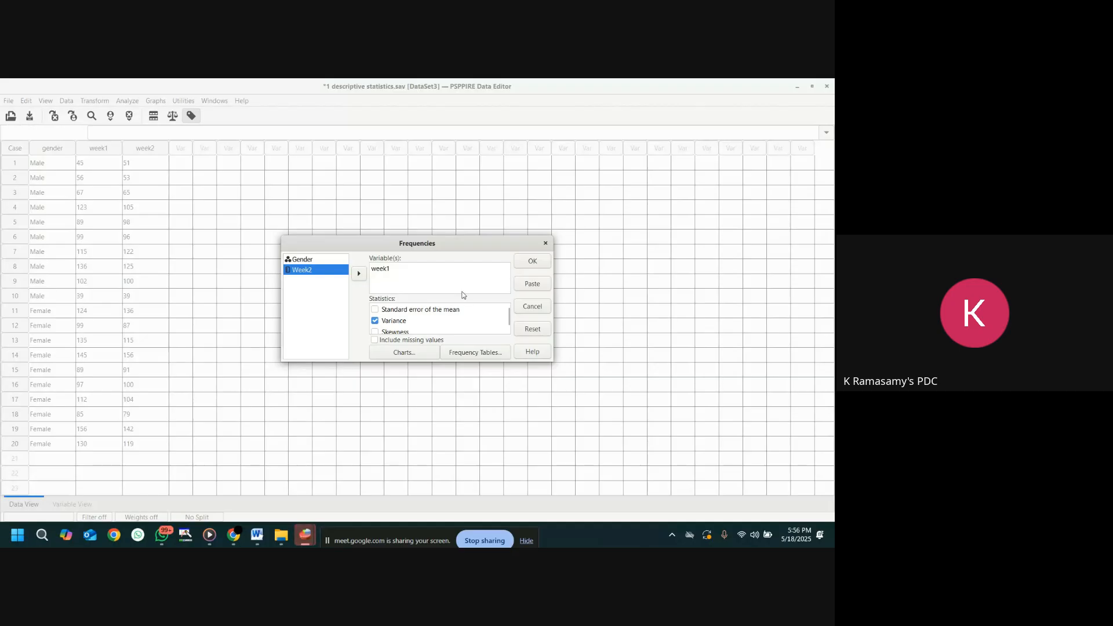
{"action": "left_click", "coordinate": [546, 243]}
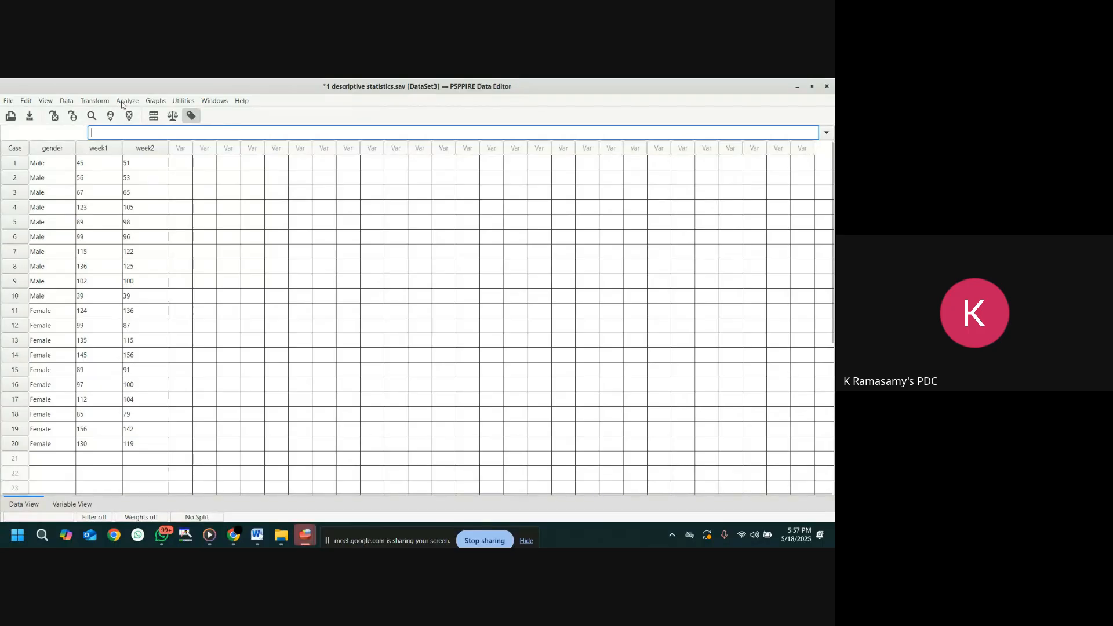
- Reopen the Frequencies analysis, reset its settings and add Week1 as the variable to analyse
{"action": "left_click", "coordinate": [125, 101]}
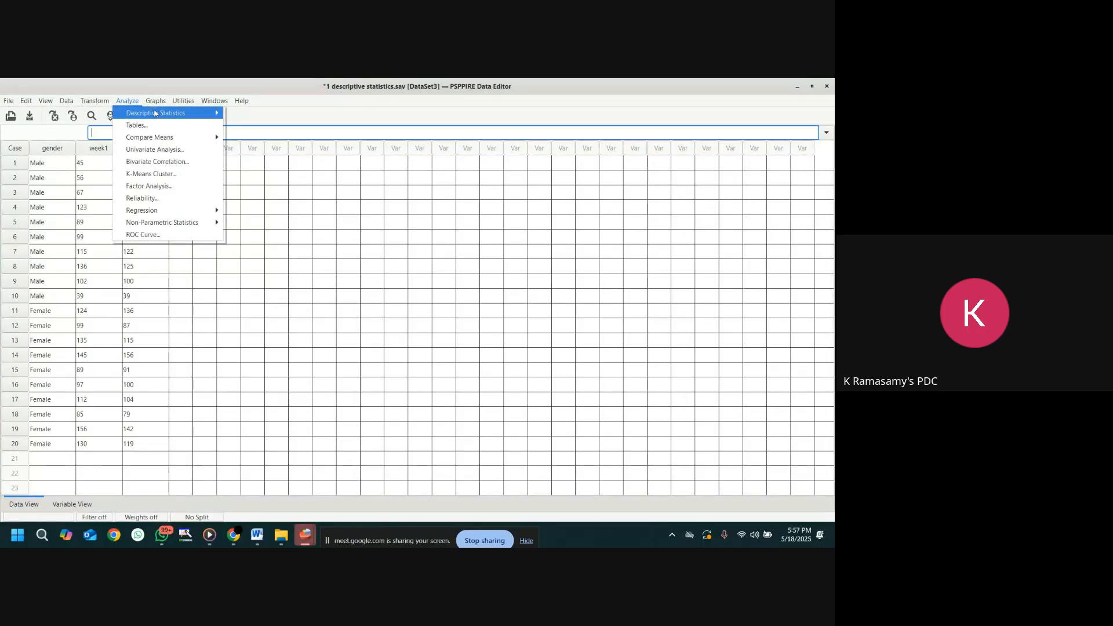
{"action": "mouse_move", "coordinate": [156, 113]}
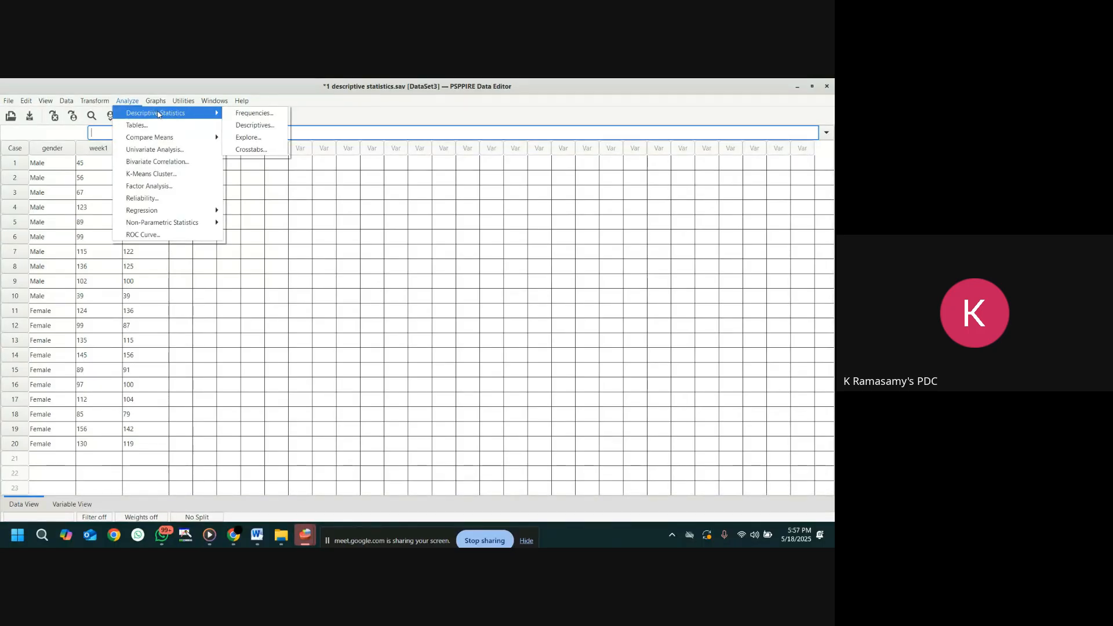
{"action": "left_click", "coordinate": [258, 114]}
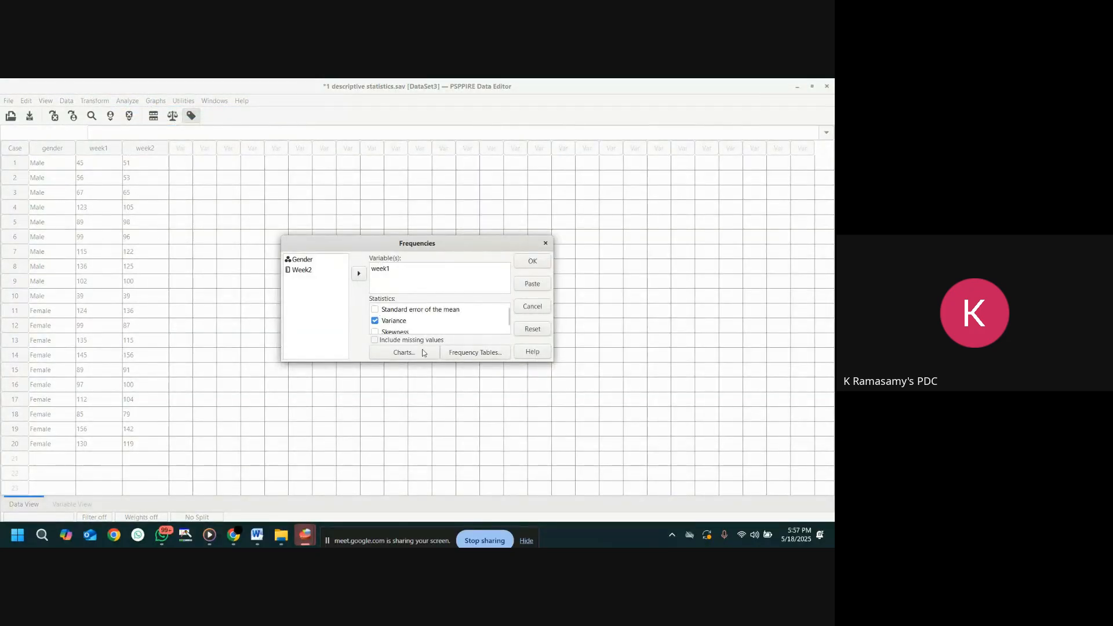
{"action": "left_click", "coordinate": [532, 329]}
{"action": "left_click", "coordinate": [298, 271]}
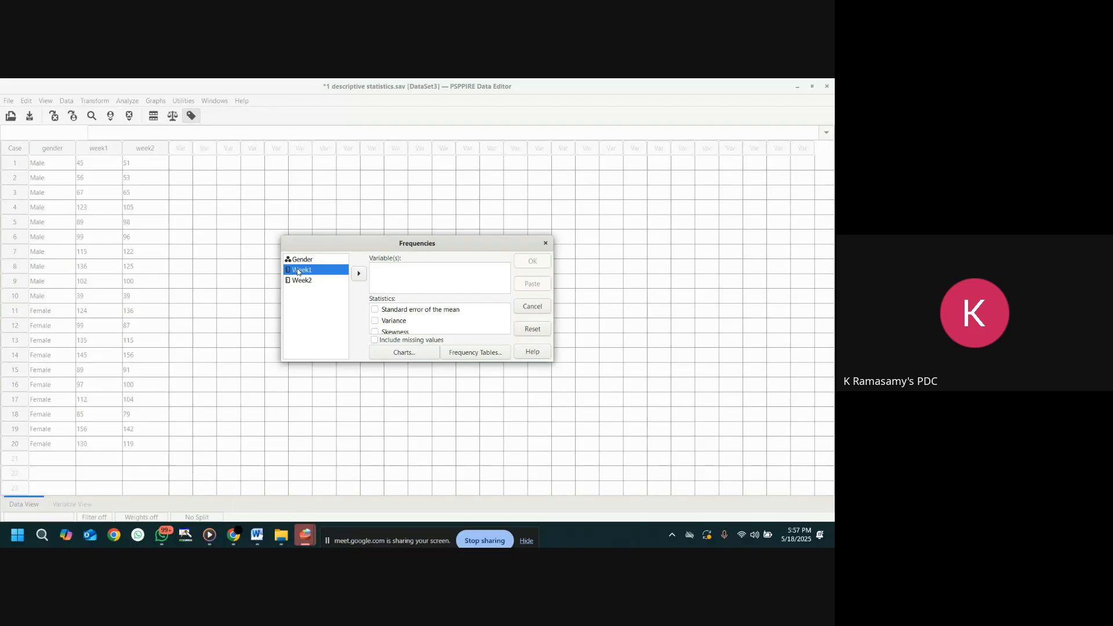
{"action": "left_click", "coordinate": [359, 274]}
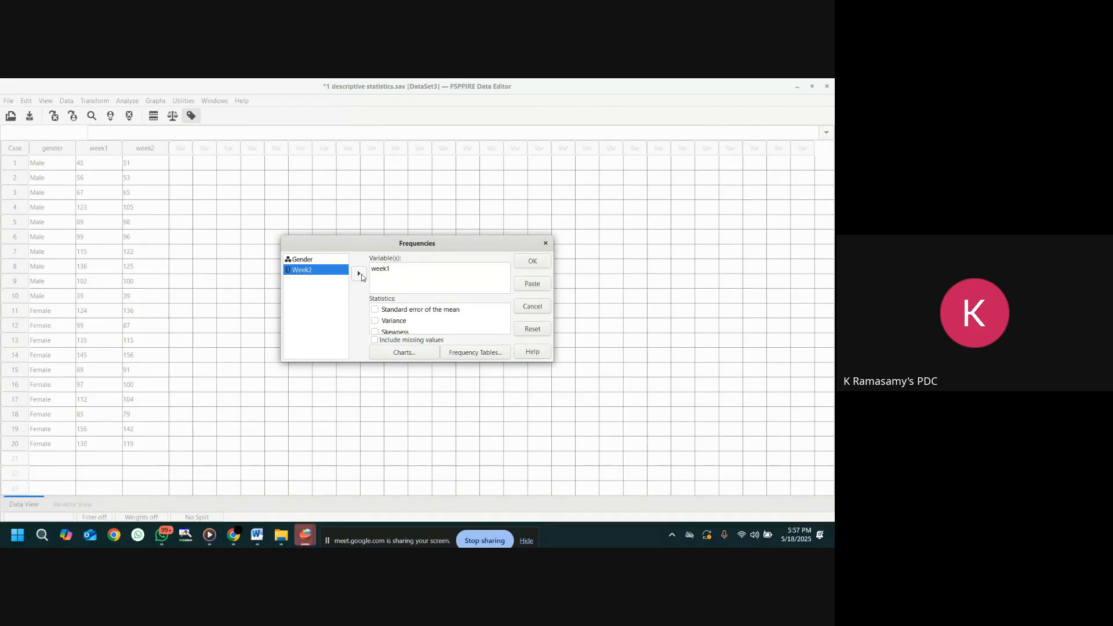
- Add Variance and Range to the default statistics for week1 and run the Frequencies analysis
{"action": "scroll", "coordinate": [383, 322], "scroll_direction": "up", "scroll_amount": 3}
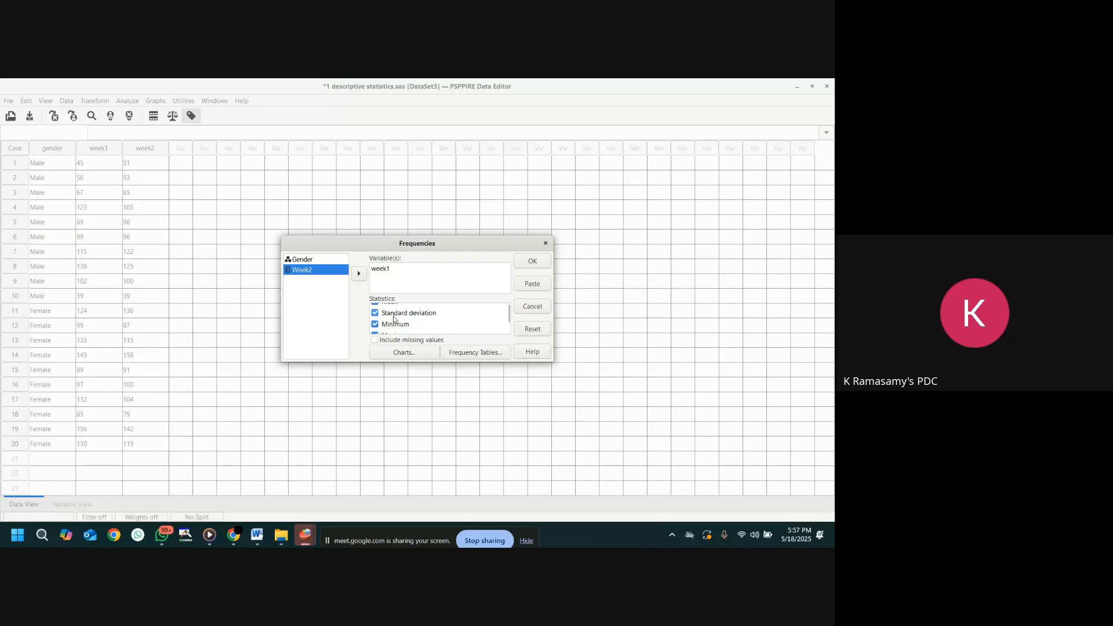
{"action": "scroll", "coordinate": [394, 318], "scroll_direction": "down", "scroll_amount": 3}
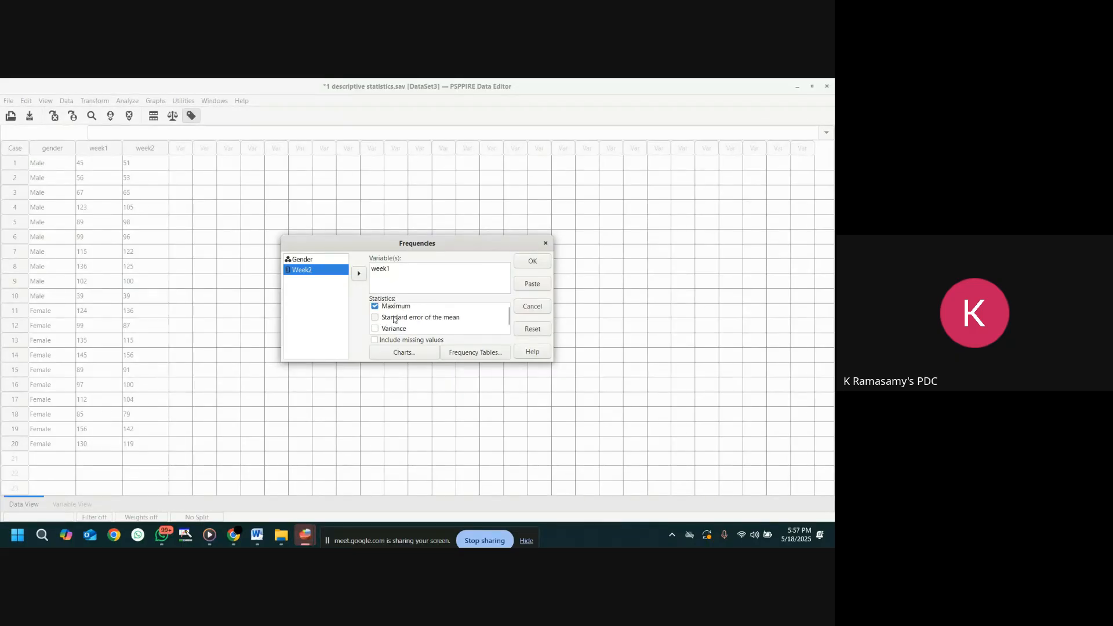
{"action": "scroll", "coordinate": [382, 322], "scroll_direction": "down", "scroll_amount": 2}
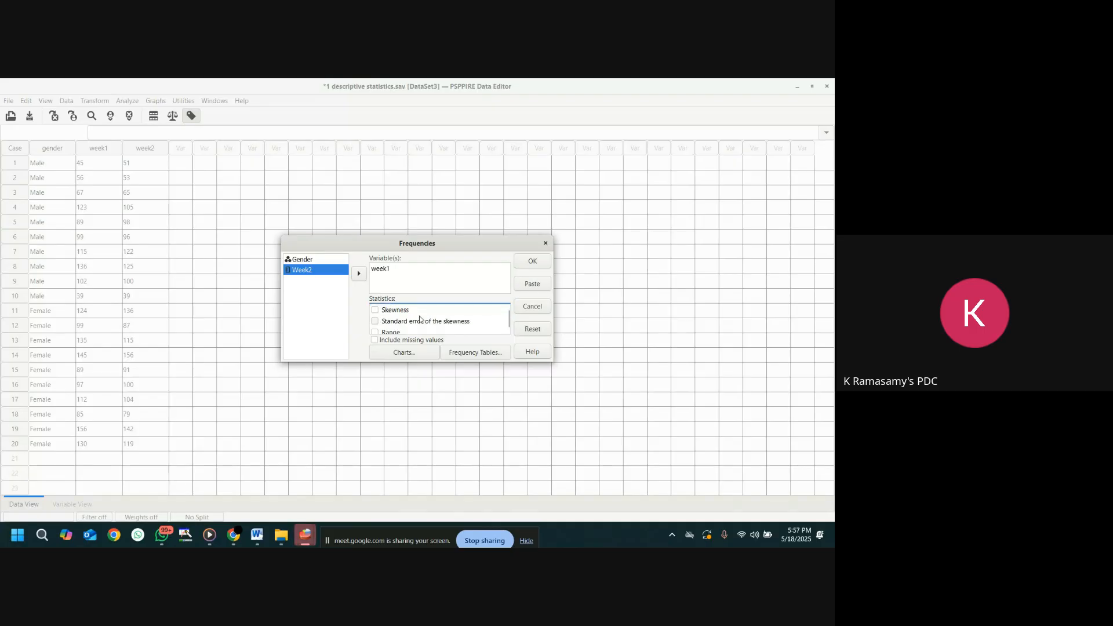
{"action": "left_click", "coordinate": [377, 325]}
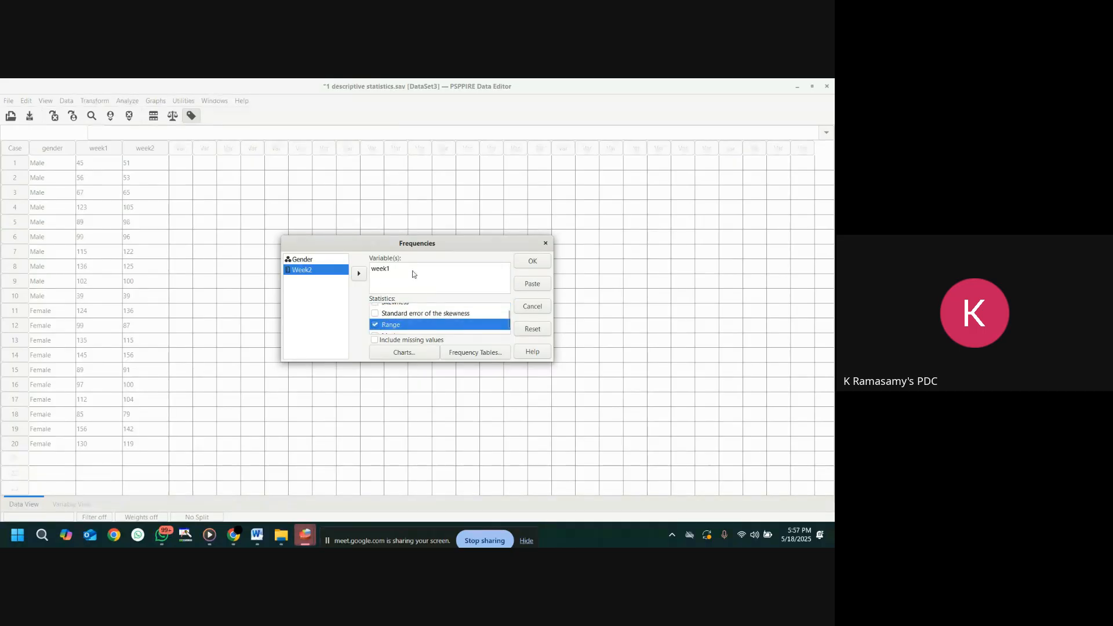
{"action": "left_click", "coordinate": [533, 262]}
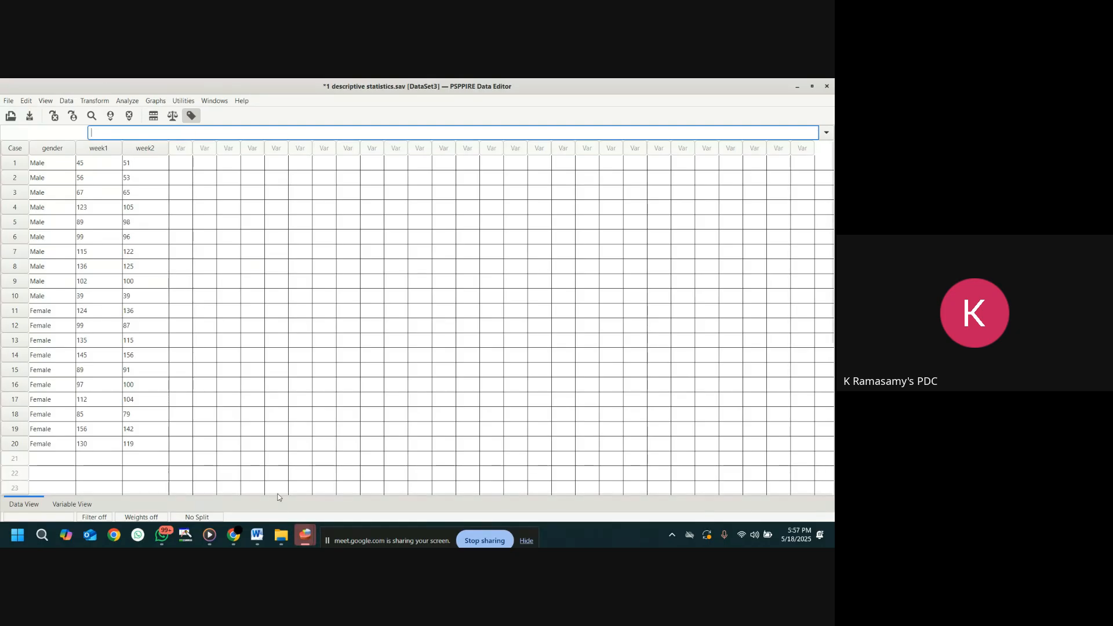
- Examine the Week1 statistics and frequency table in the output, then return to the descriptive statistics dataset
{"action": "mouse_move", "coordinate": [304, 540]}
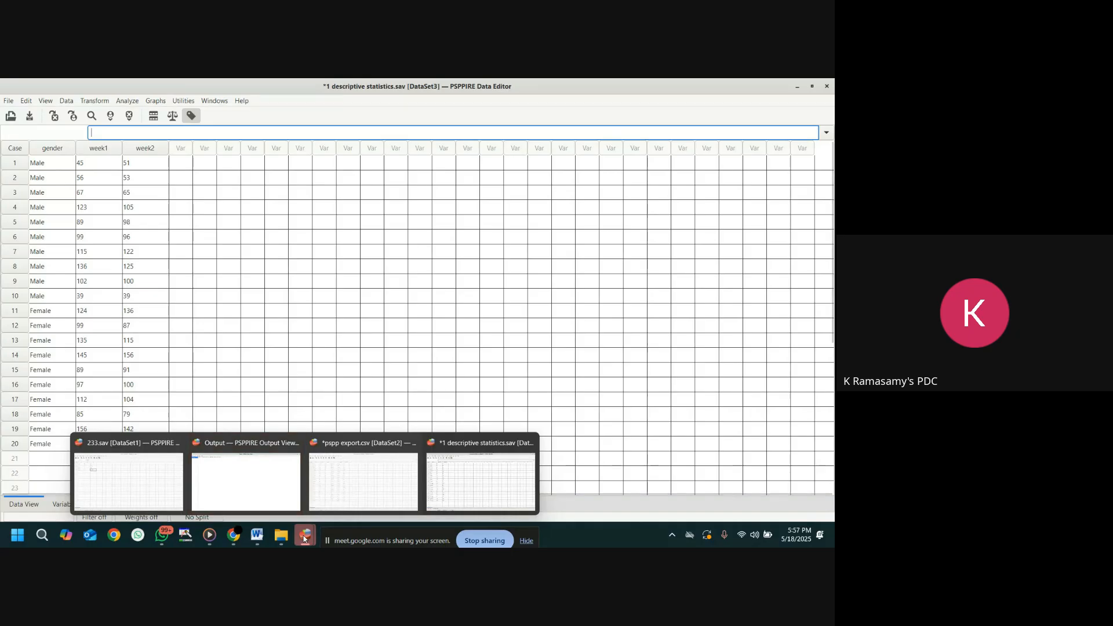
{"action": "left_click", "coordinate": [261, 473]}
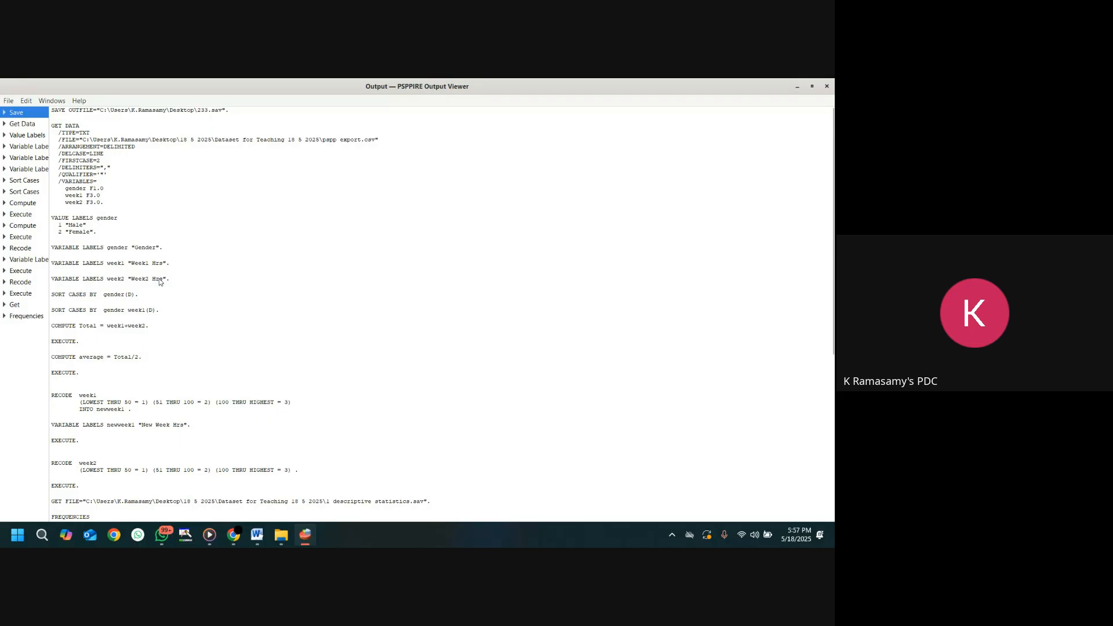
{"action": "scroll", "coordinate": [159, 279], "scroll_direction": "down", "scroll_amount": 5}
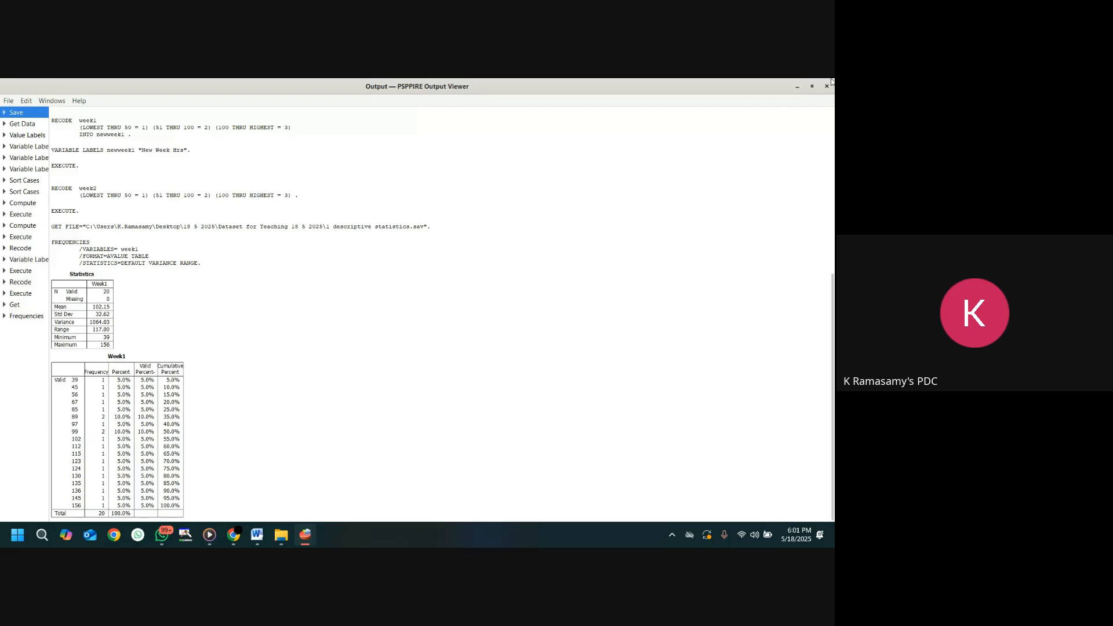
{"action": "left_click", "coordinate": [797, 85]}
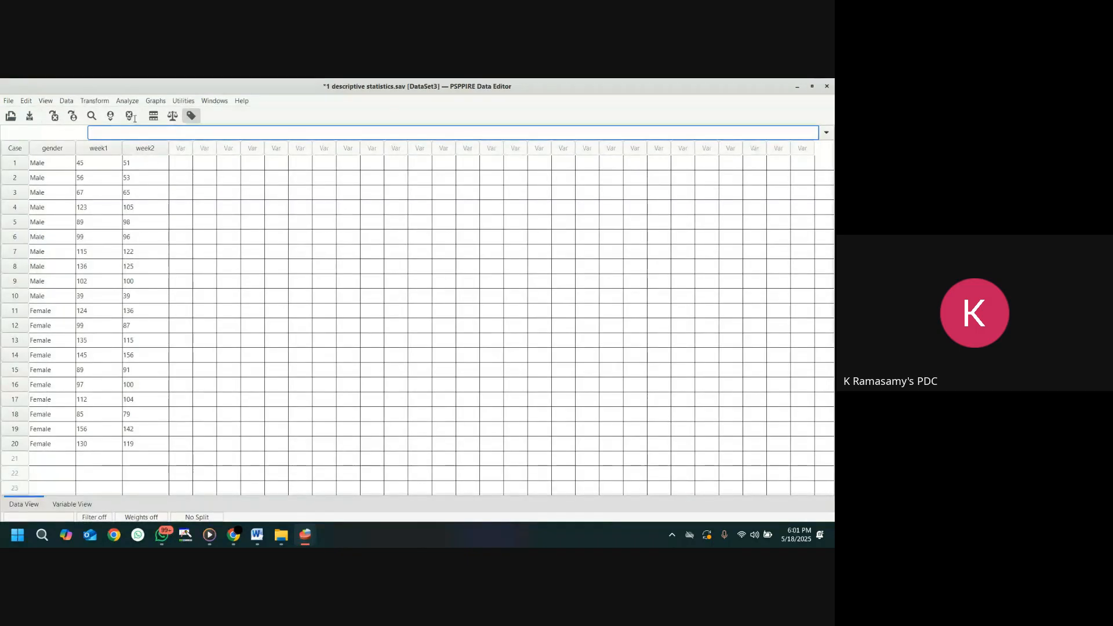
- Rerun Frequencies for week1 with the frequency table ordered by descending value
{"action": "left_click", "coordinate": [127, 101]}
{"action": "mouse_move", "coordinate": [138, 112]}
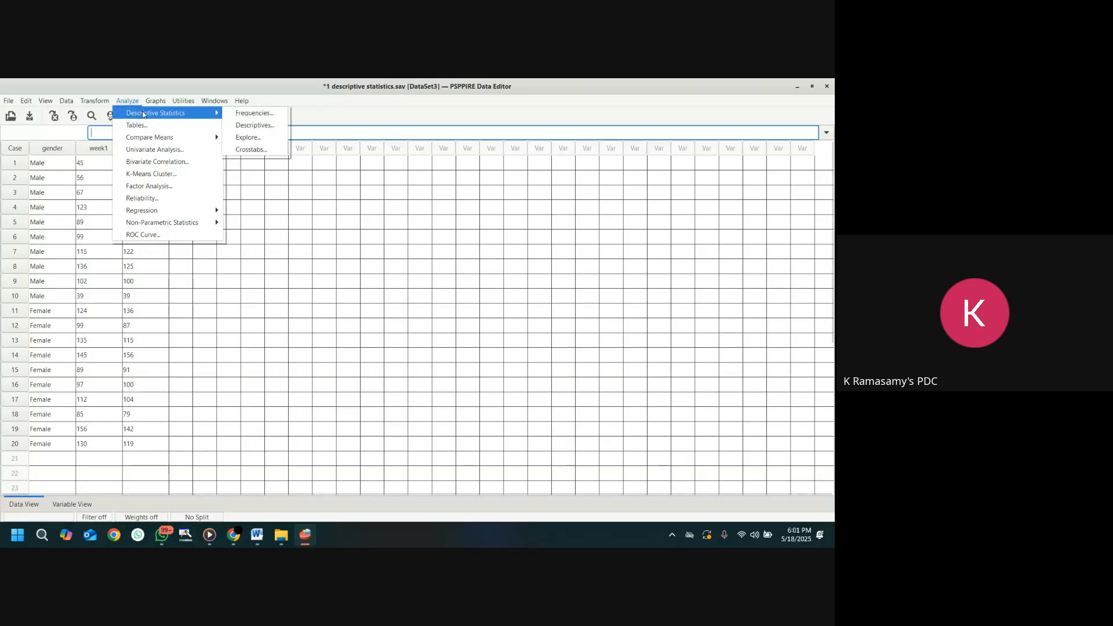
{"action": "left_click", "coordinate": [247, 115]}
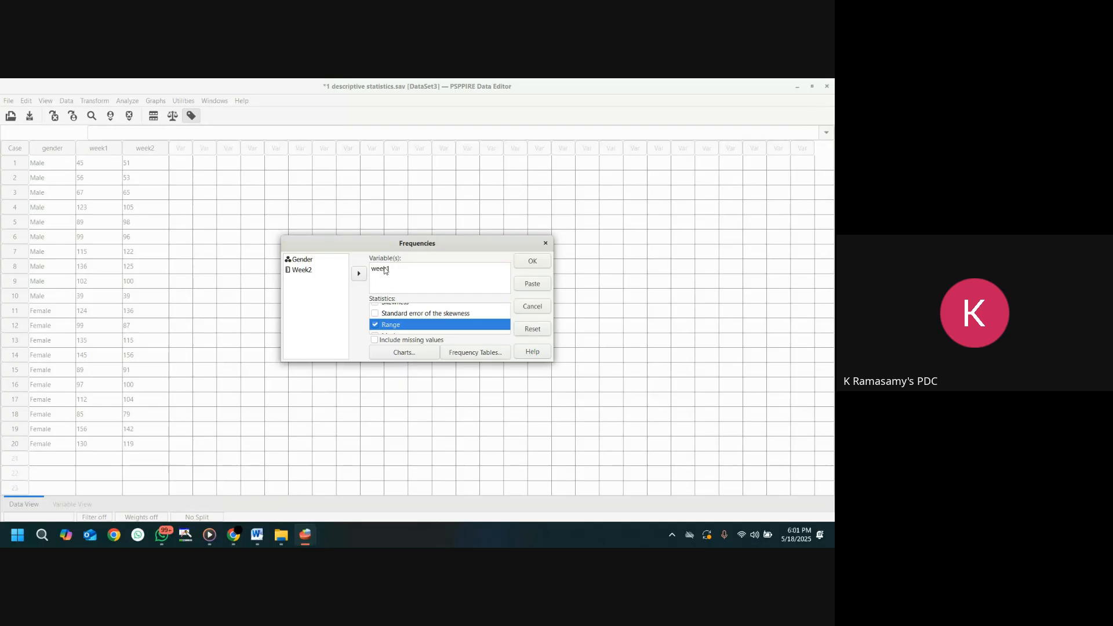
{"action": "scroll", "coordinate": [424, 317], "scroll_direction": "up", "scroll_amount": 5}
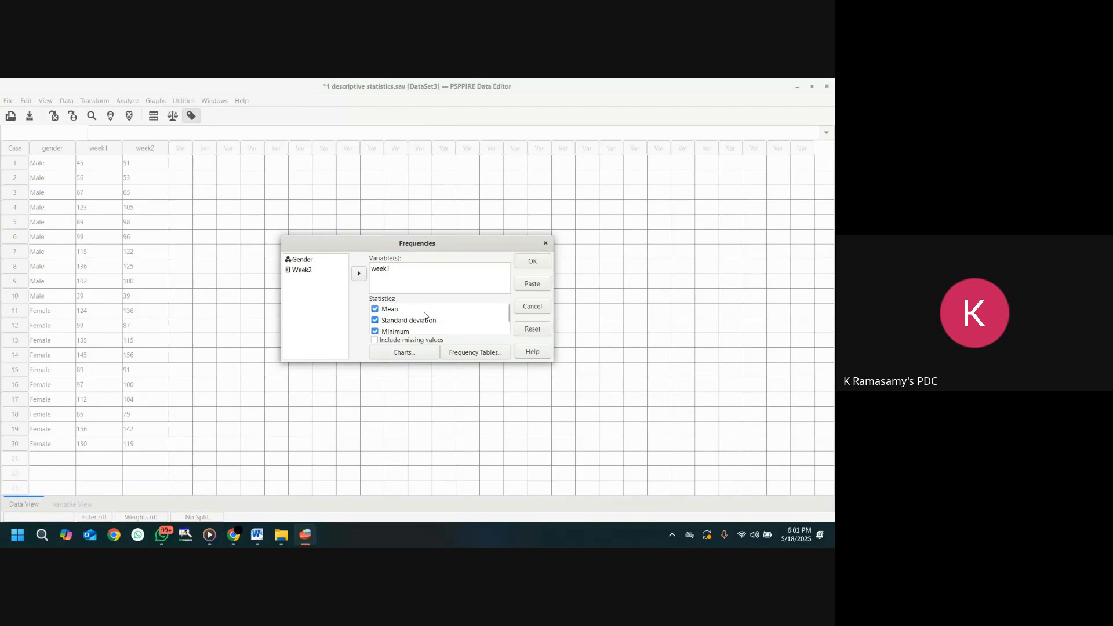
{"action": "left_click", "coordinate": [485, 352]}
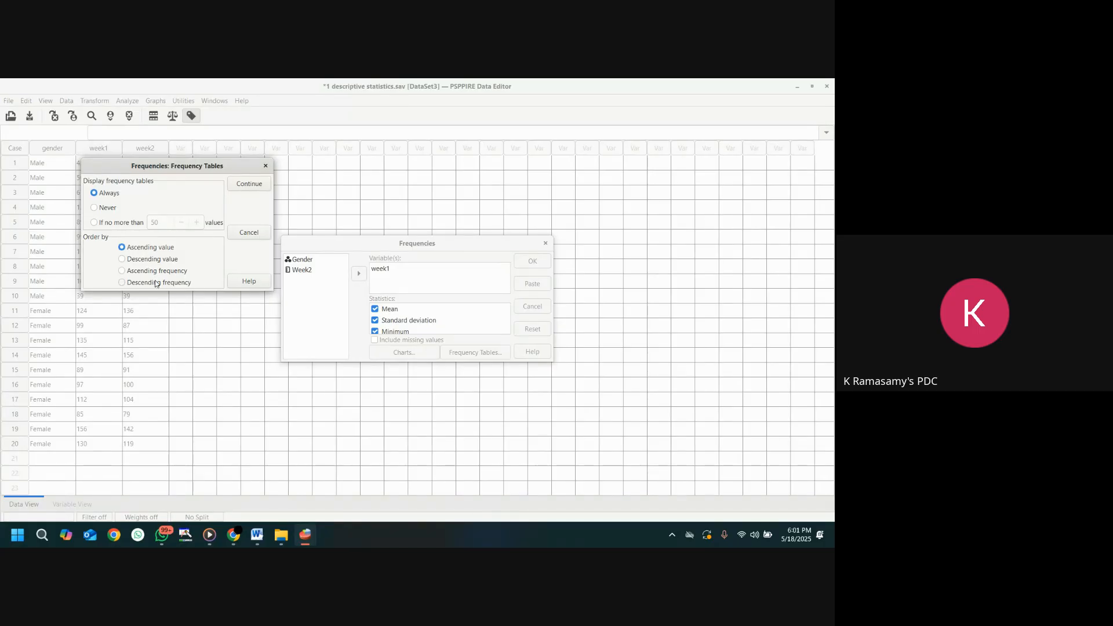
{"action": "left_click", "coordinate": [123, 261]}
{"action": "left_click", "coordinate": [253, 185]}
{"action": "left_click", "coordinate": [541, 262]}
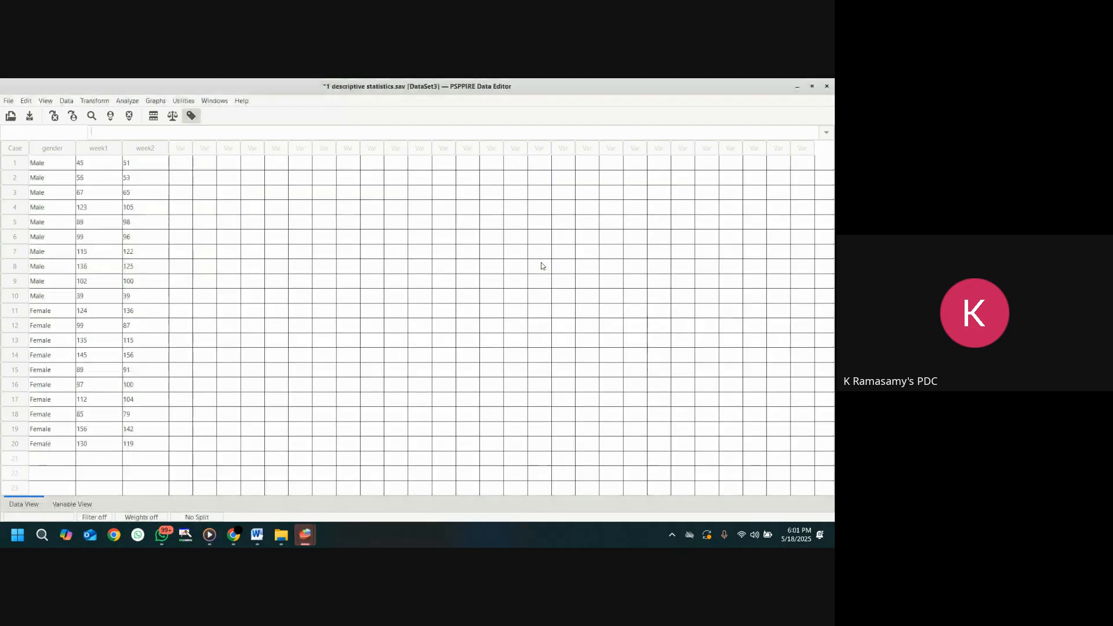
- Examine the new Week1 statistics and descending frequency table in the output, and dismiss the advertisement notification
{"action": "mouse_move", "coordinate": [305, 535]}
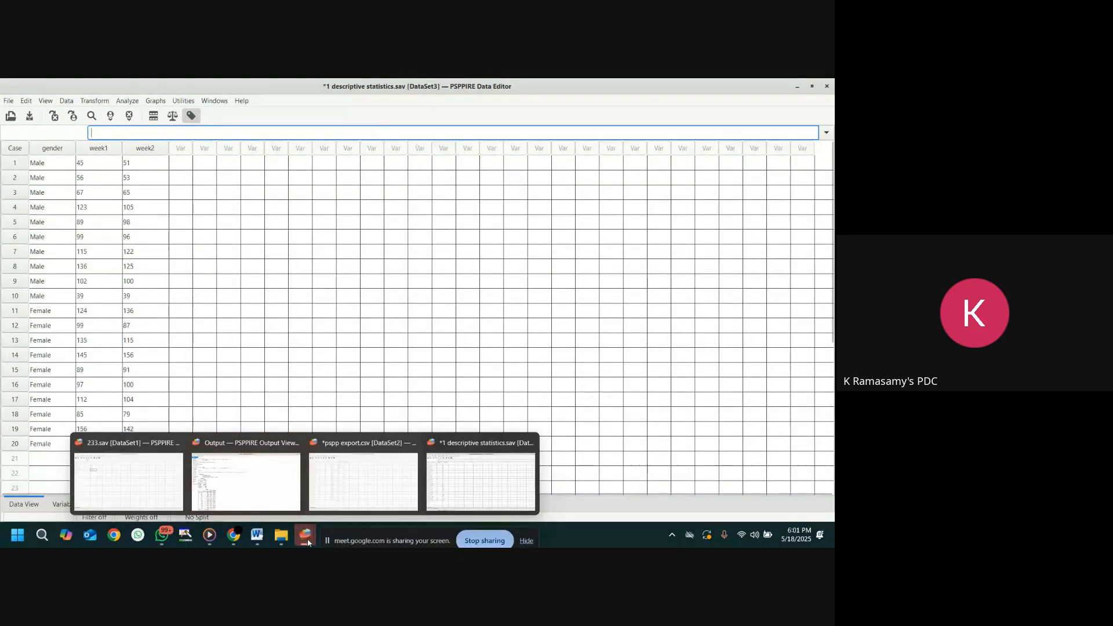
{"action": "left_click", "coordinate": [270, 476]}
{"action": "scroll", "coordinate": [294, 337], "scroll_direction": "down", "scroll_amount": 5}
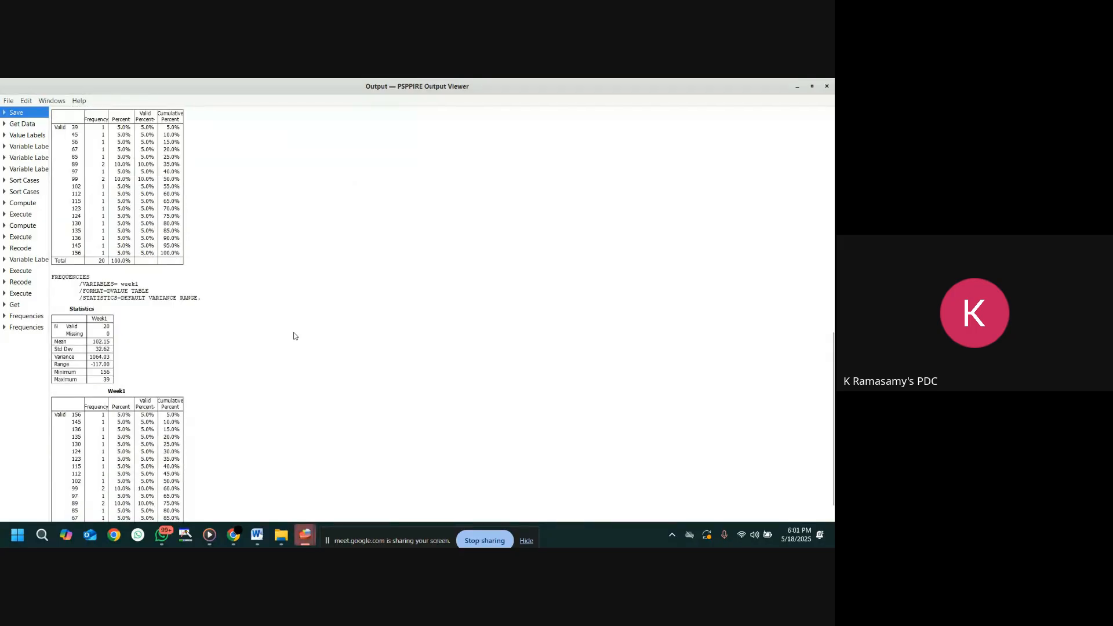
{"action": "scroll", "coordinate": [294, 336], "scroll_direction": "down", "scroll_amount": 1}
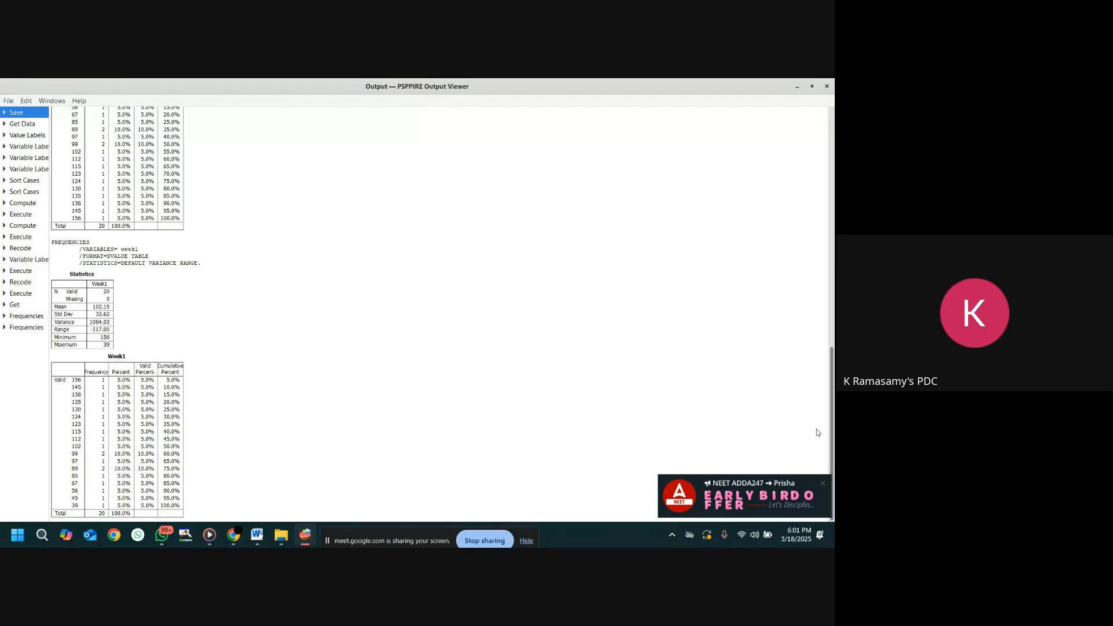
{"action": "left_click", "coordinate": [823, 483]}
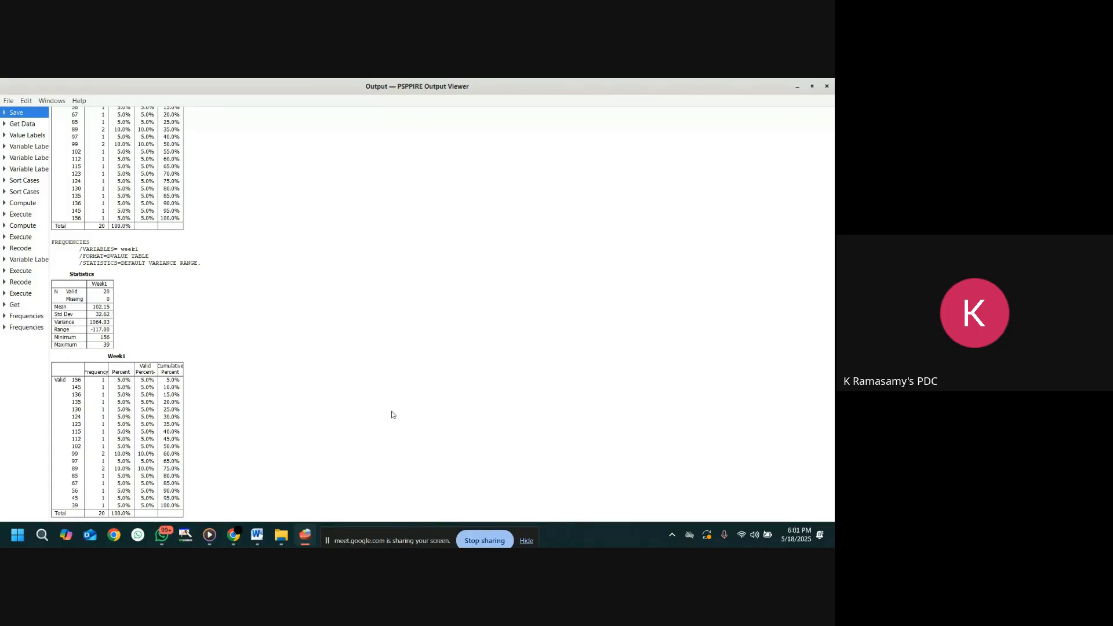
{"action": "mouse_move", "coordinate": [305, 534]}
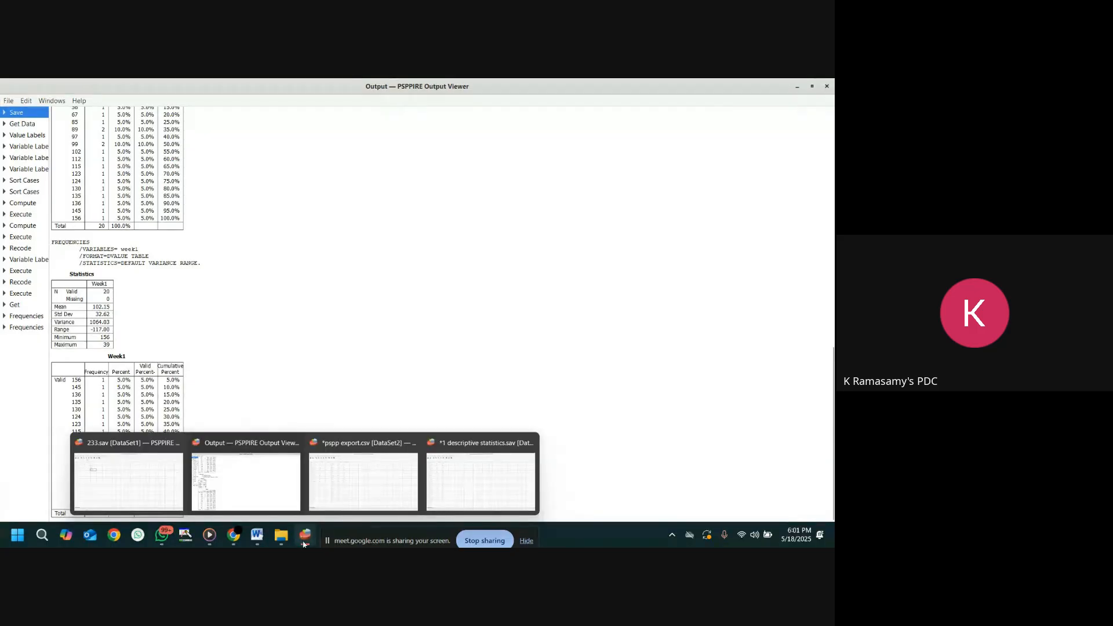
{"action": "left_click", "coordinate": [158, 487]}
{"action": "left_click", "coordinate": [129, 101]}
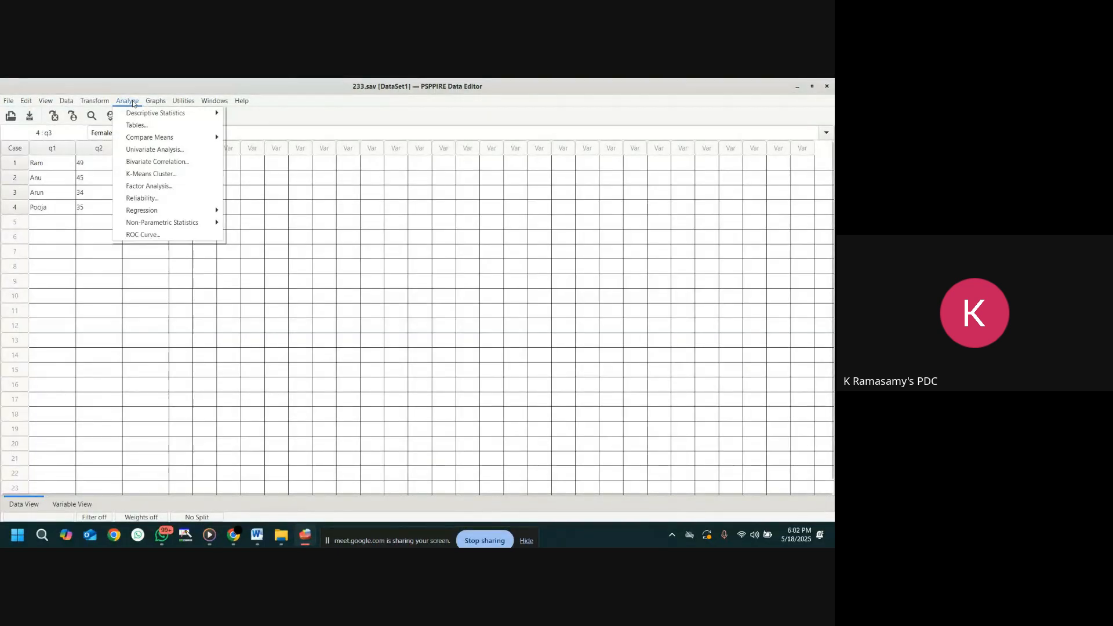
{"action": "mouse_move", "coordinate": [147, 111]}
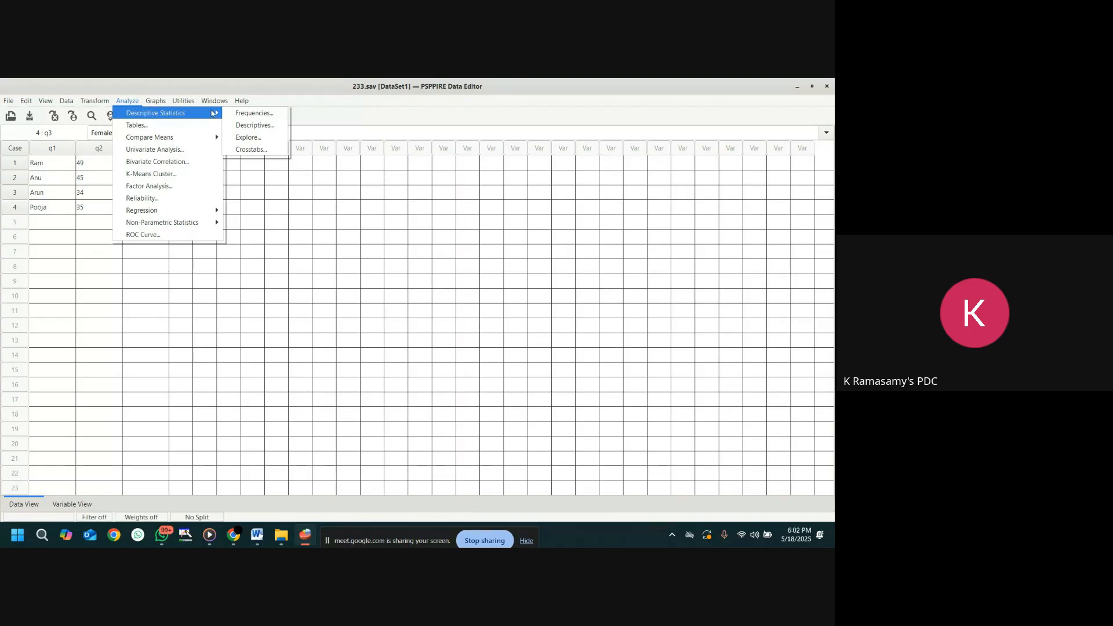
{"action": "left_click", "coordinate": [250, 113]}
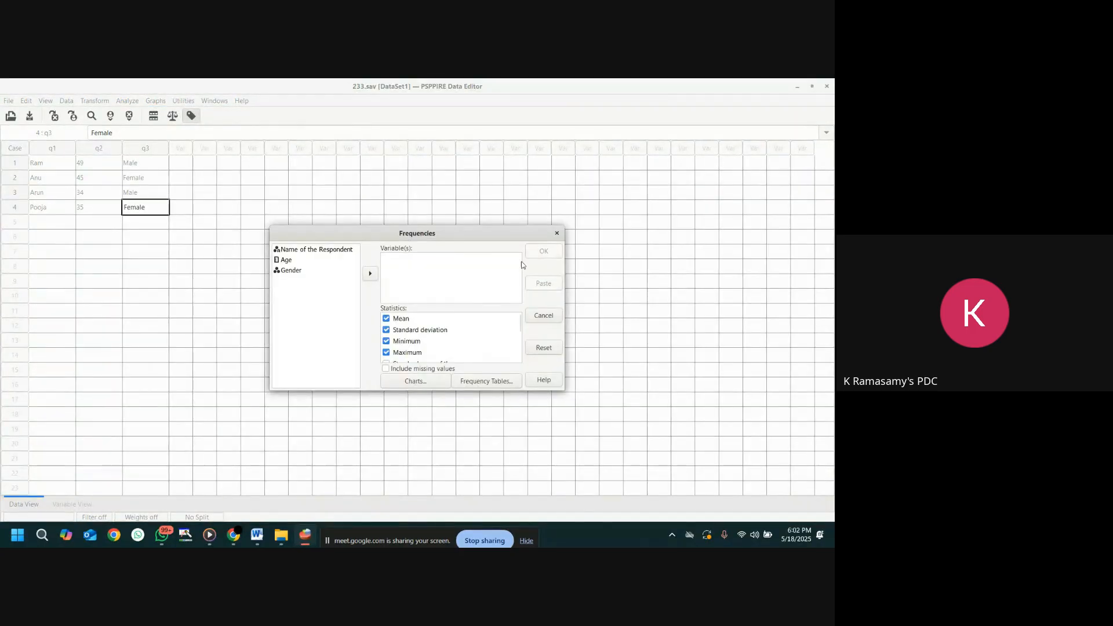
{"action": "left_click", "coordinate": [291, 271]}
{"action": "left_click", "coordinate": [370, 274]}
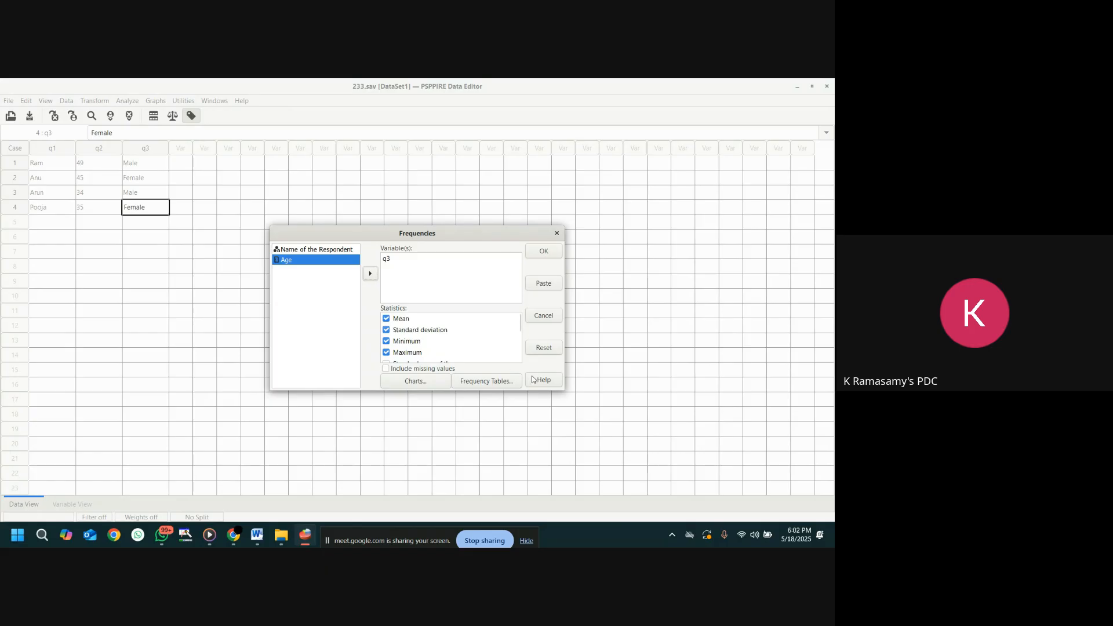
{"action": "left_click", "coordinate": [544, 251]}
- Close the 233.sav dataset and reset Frequencies in the descriptive statistics dataset to analyse only gender
{"action": "left_click", "coordinate": [826, 87]}
{"action": "left_click", "coordinate": [798, 86]}
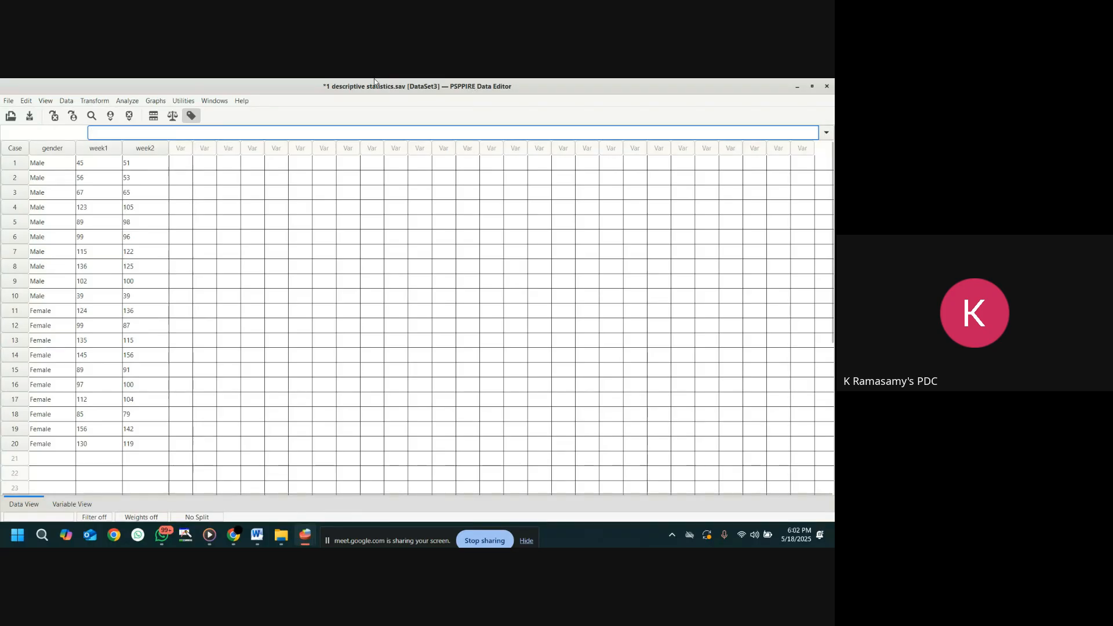
{"action": "left_click", "coordinate": [123, 102]}
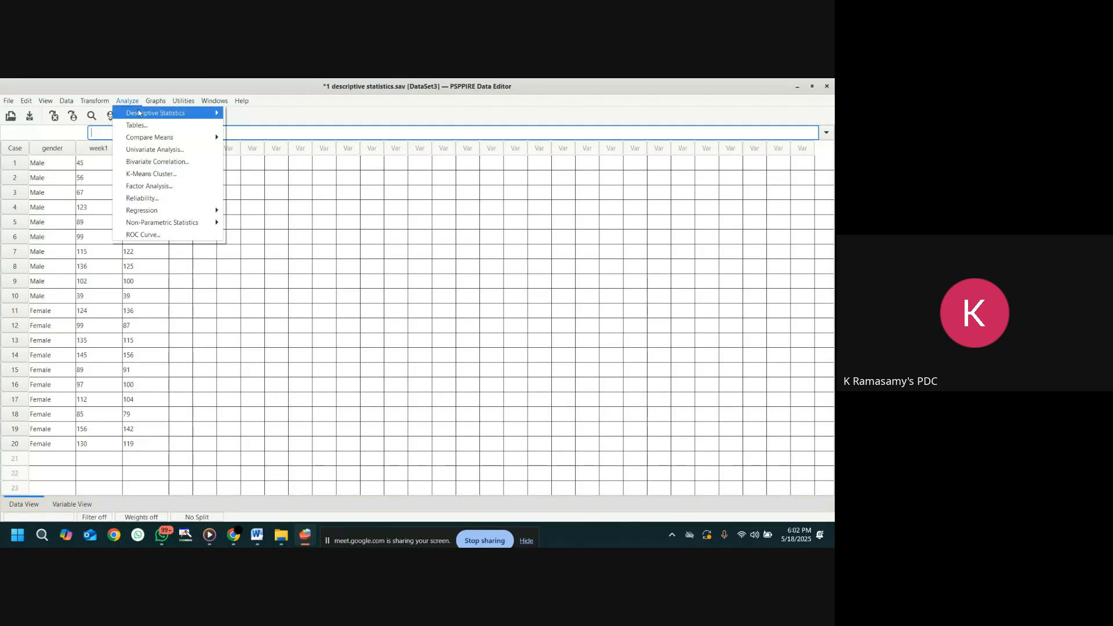
{"action": "mouse_move", "coordinate": [139, 113]}
{"action": "left_click", "coordinate": [245, 111]}
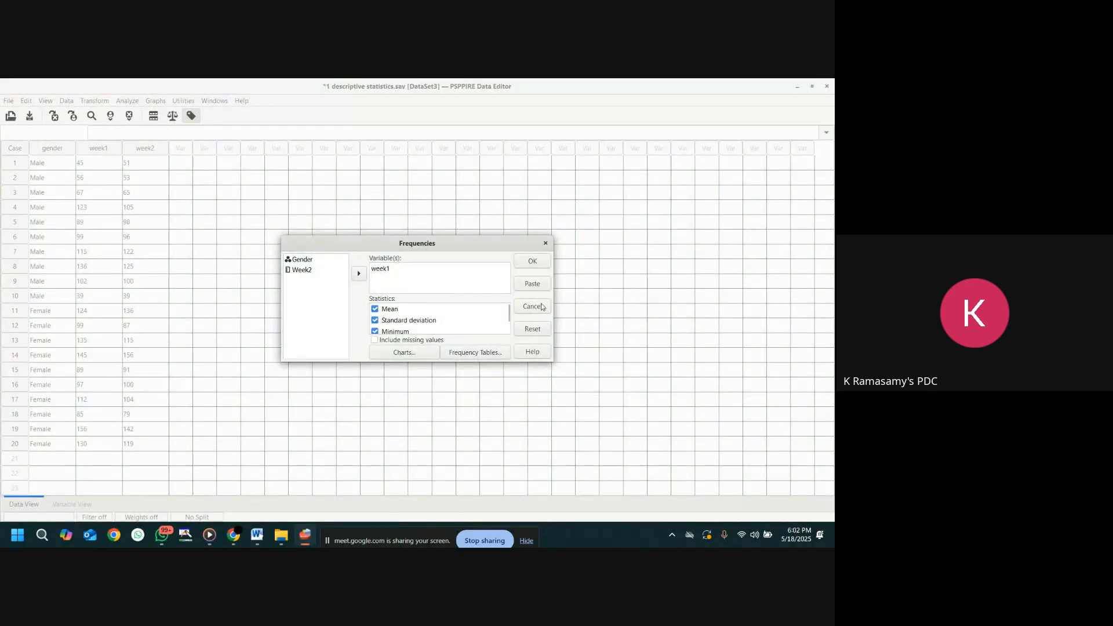
{"action": "left_click", "coordinate": [541, 333]}
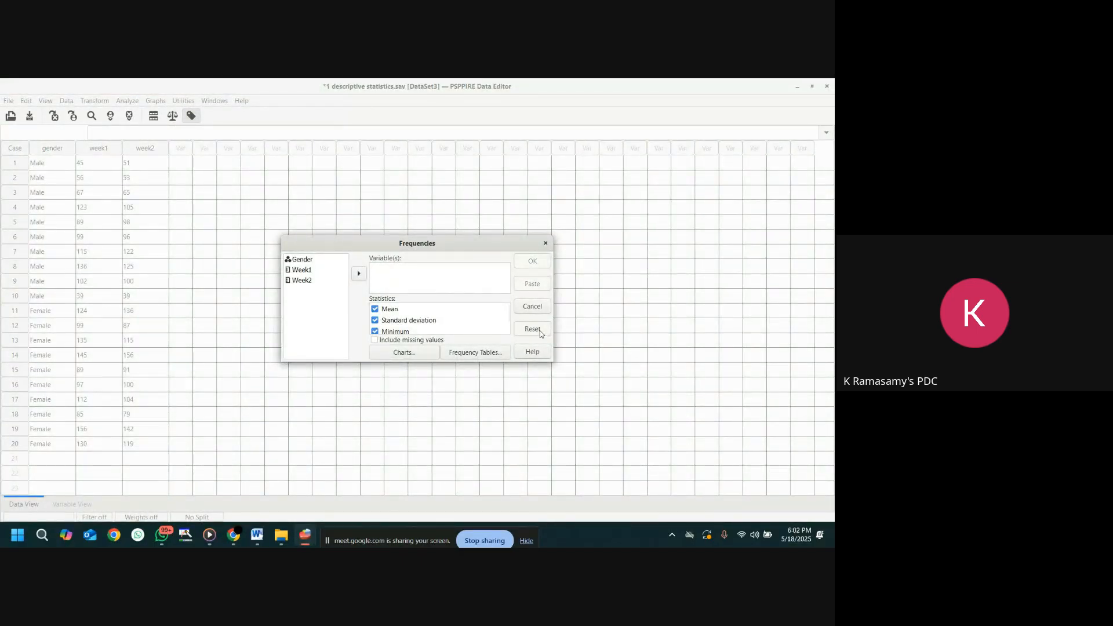
{"action": "left_click", "coordinate": [306, 262]}
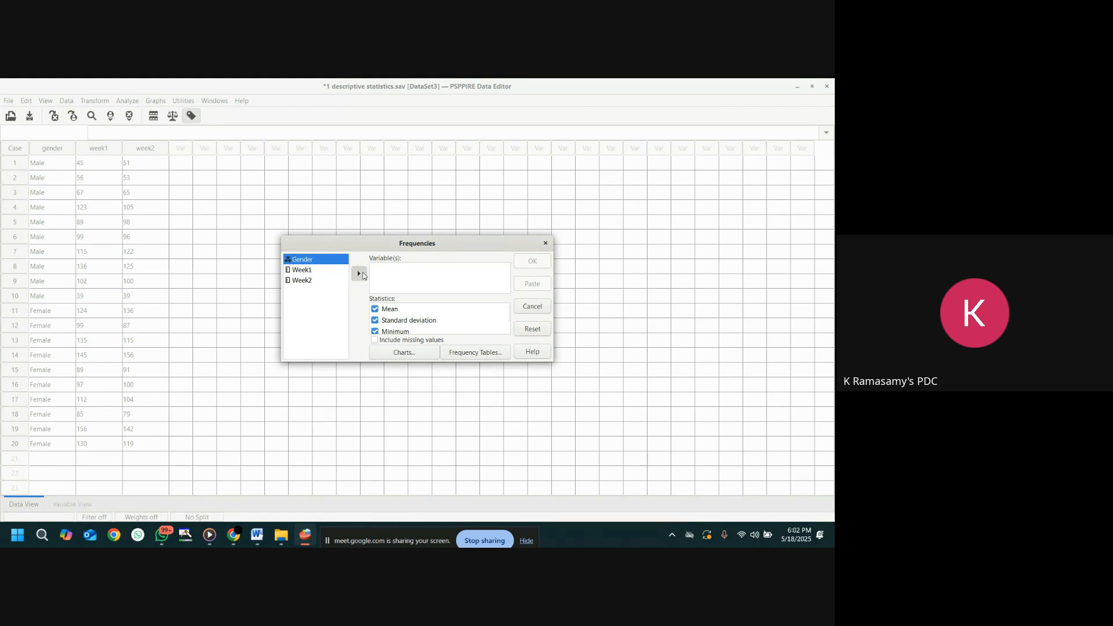
{"action": "left_click", "coordinate": [359, 274]}
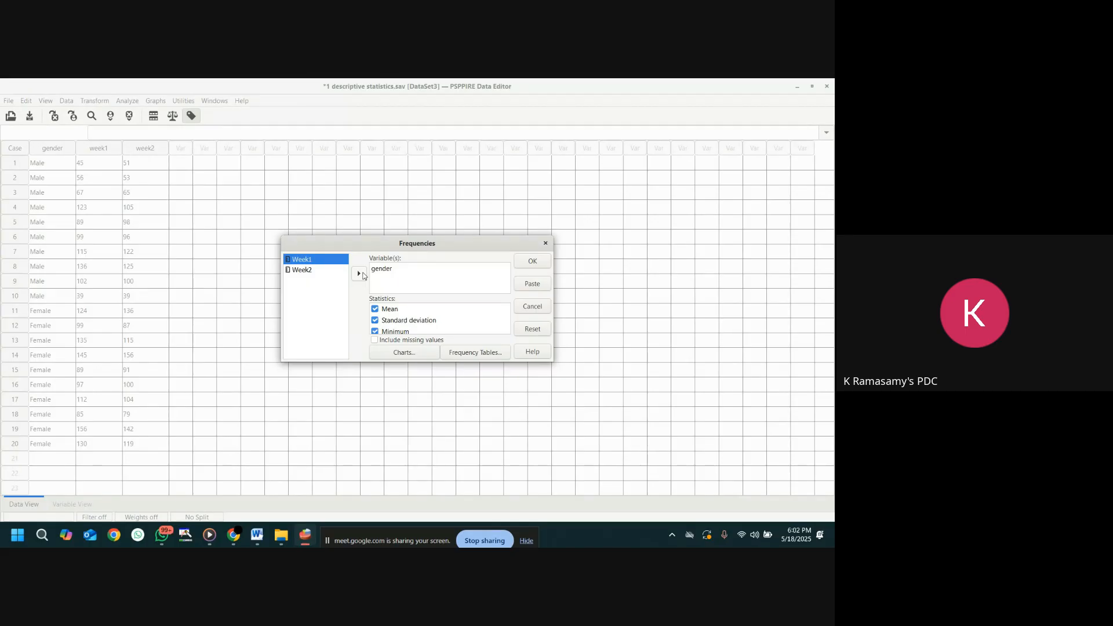
- Add pie charts to the gender Frequencies analysis, run it and view the new results in the output
{"action": "left_click", "coordinate": [427, 354]}
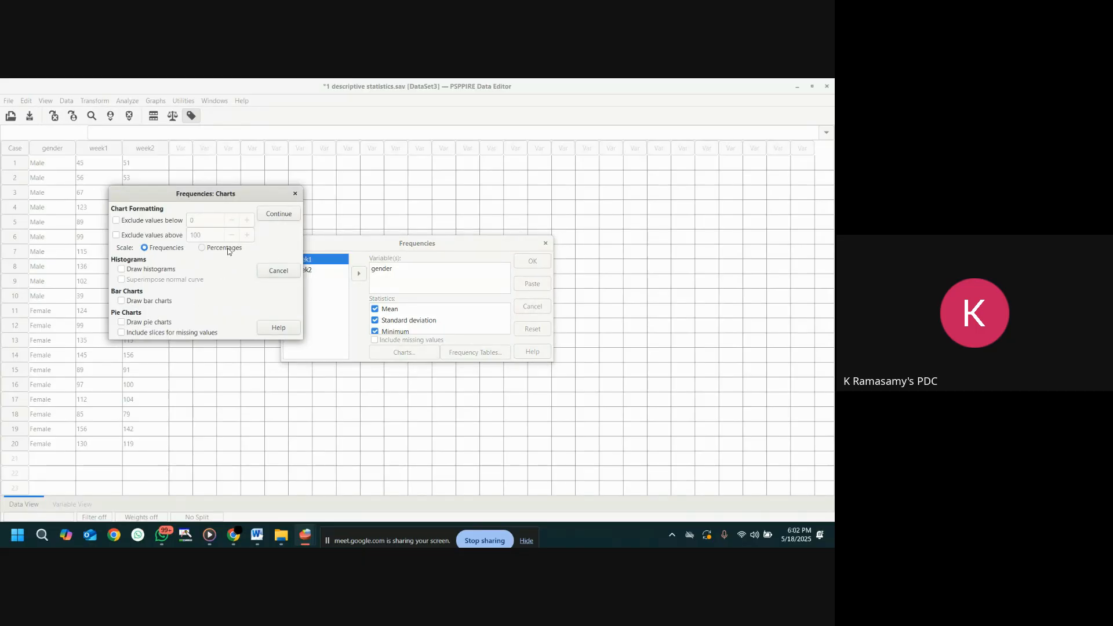
{"action": "left_click", "coordinate": [122, 324]}
{"action": "left_click", "coordinate": [290, 215]}
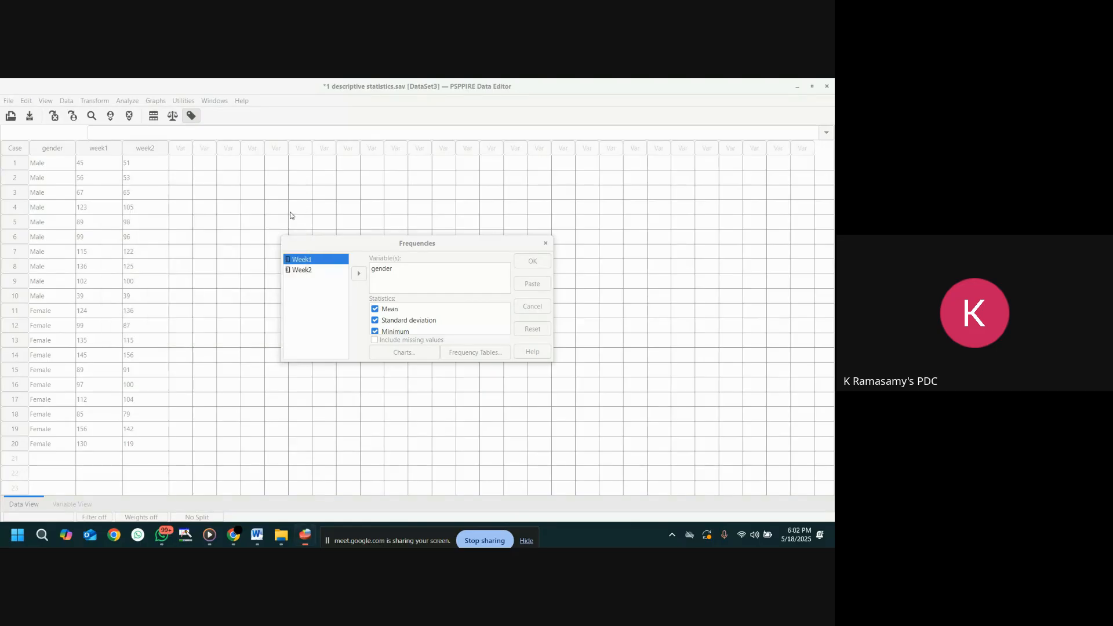
{"action": "left_click", "coordinate": [546, 265]}
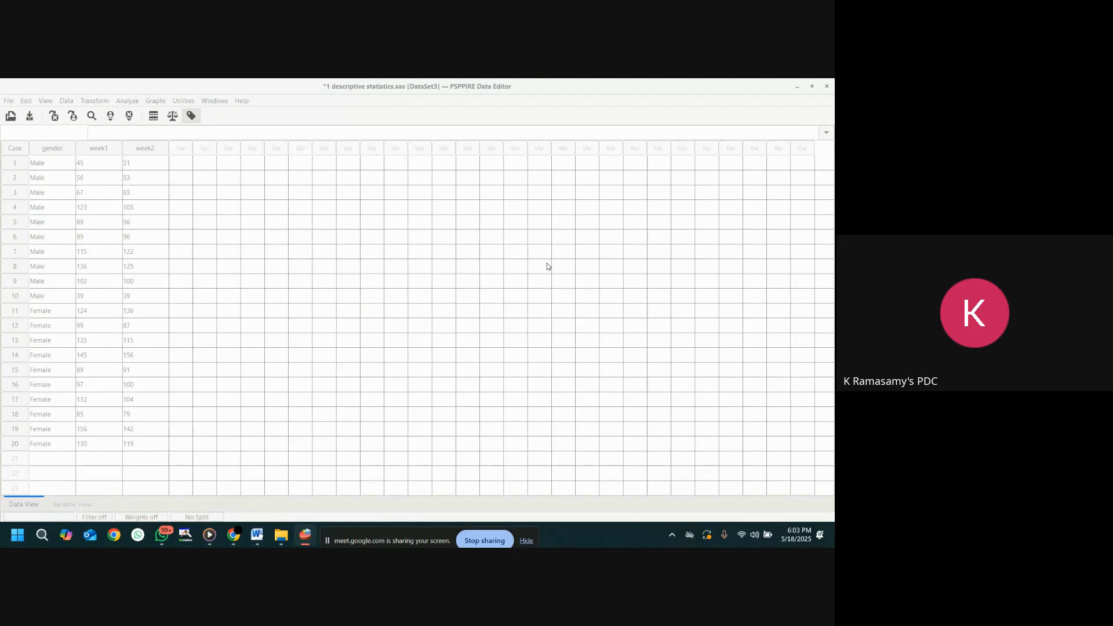
{"action": "mouse_move", "coordinate": [306, 539]}
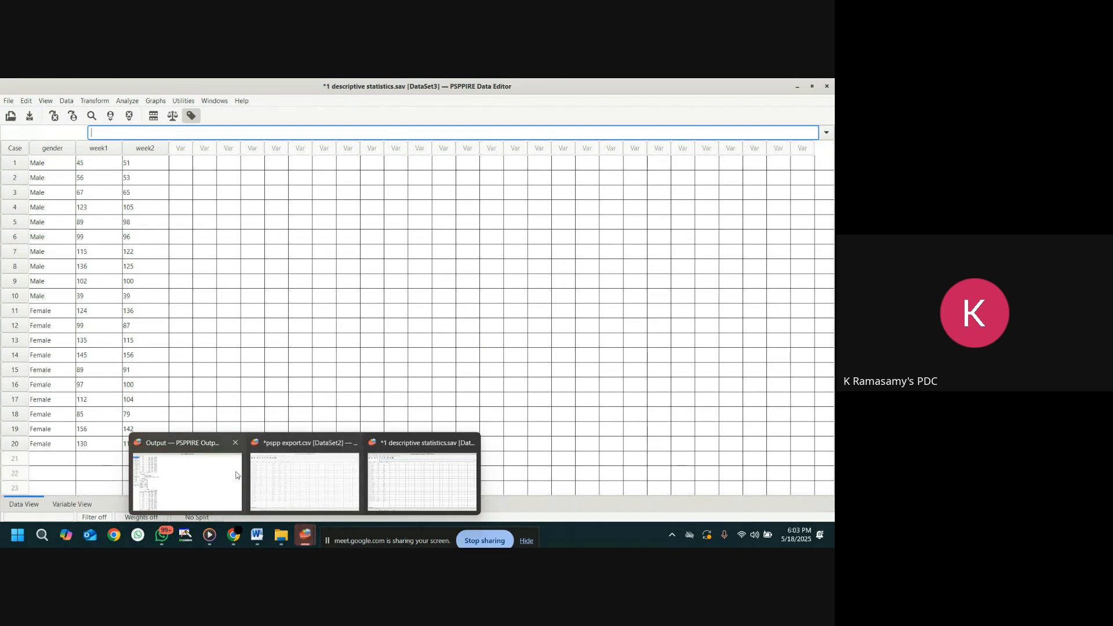
{"action": "left_click", "coordinate": [209, 478]}
{"action": "scroll", "coordinate": [390, 277], "scroll_direction": "down", "scroll_amount": 5}
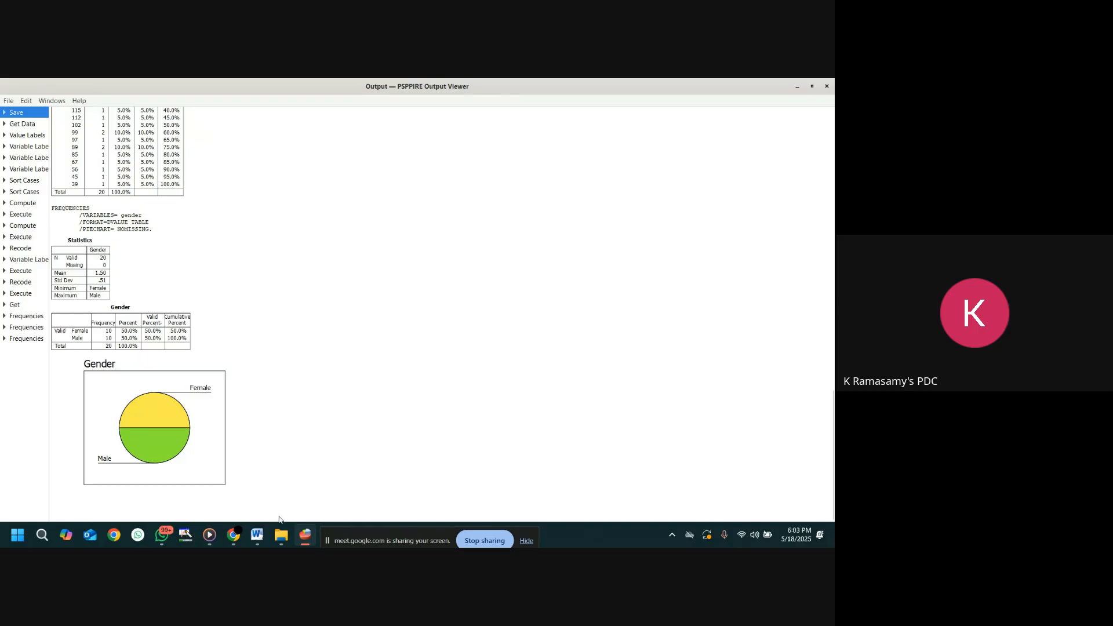
- Rerun Frequencies for gender in the descriptive statistics dataset with bar charts instead of pie charts
{"action": "mouse_move", "coordinate": [305, 537]}
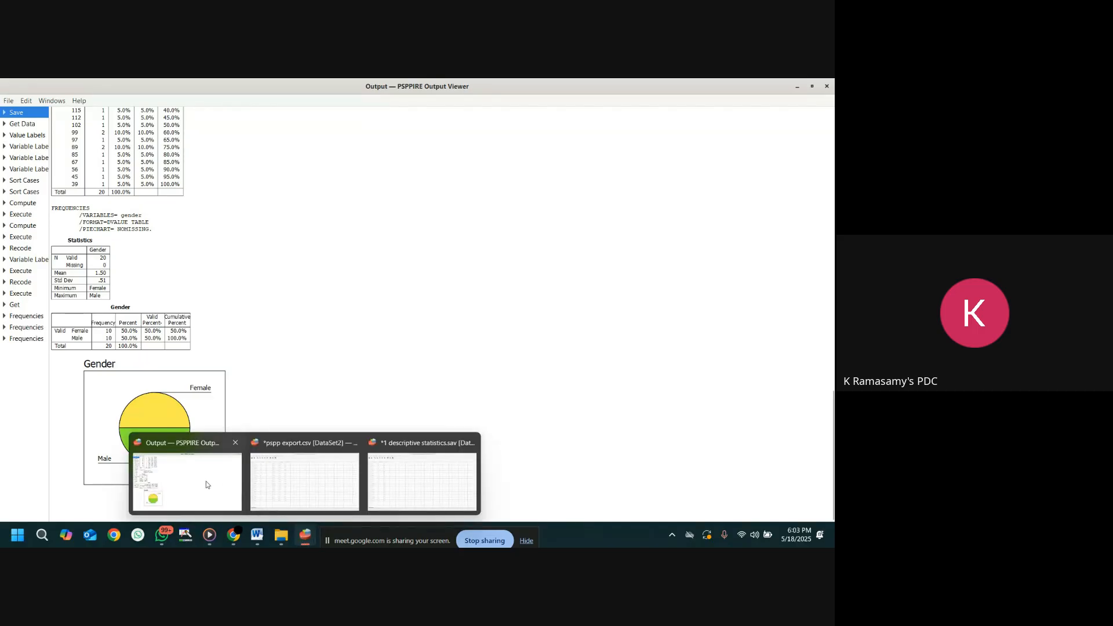
{"action": "left_click", "coordinate": [404, 468]}
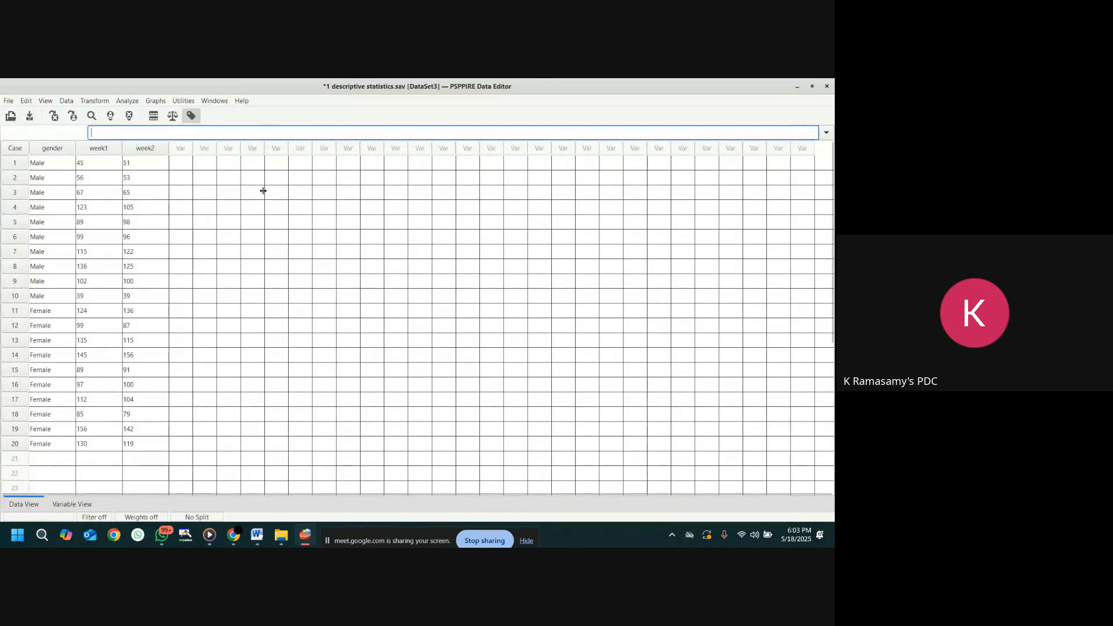
{"action": "left_click", "coordinate": [130, 103]}
{"action": "mouse_move", "coordinate": [144, 117]}
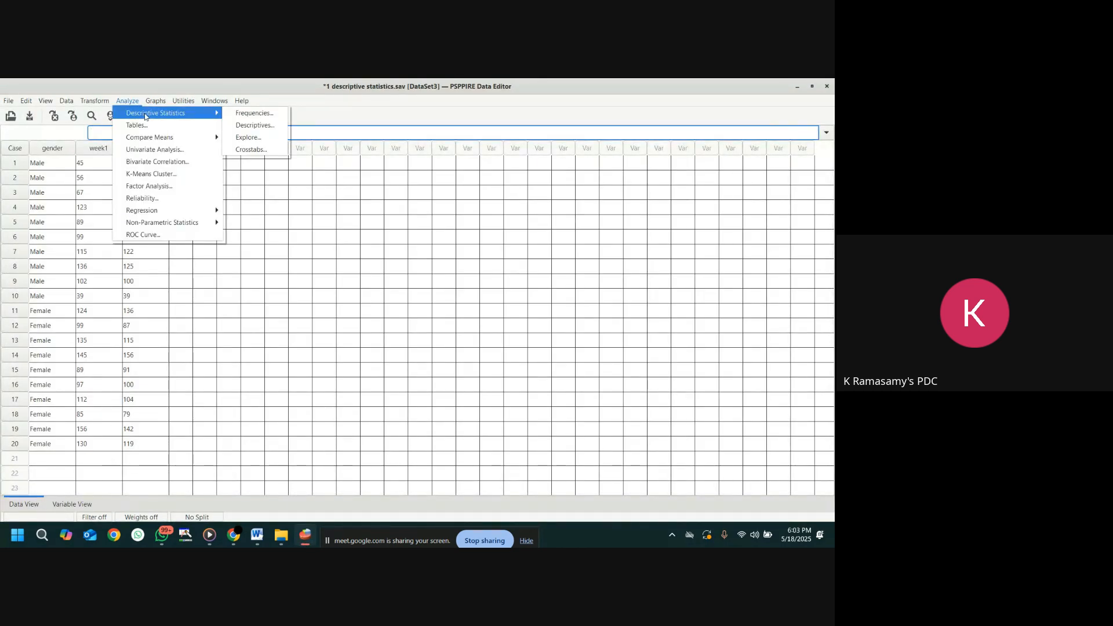
{"action": "left_click", "coordinate": [248, 114]}
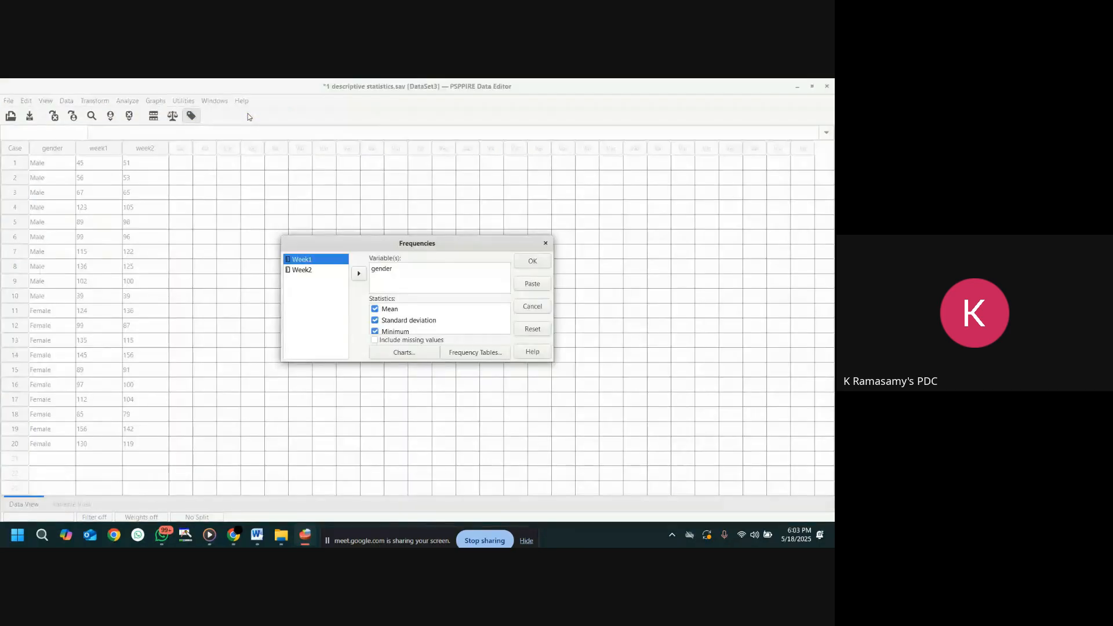
{"action": "left_click", "coordinate": [416, 356]}
{"action": "left_click", "coordinate": [122, 323]}
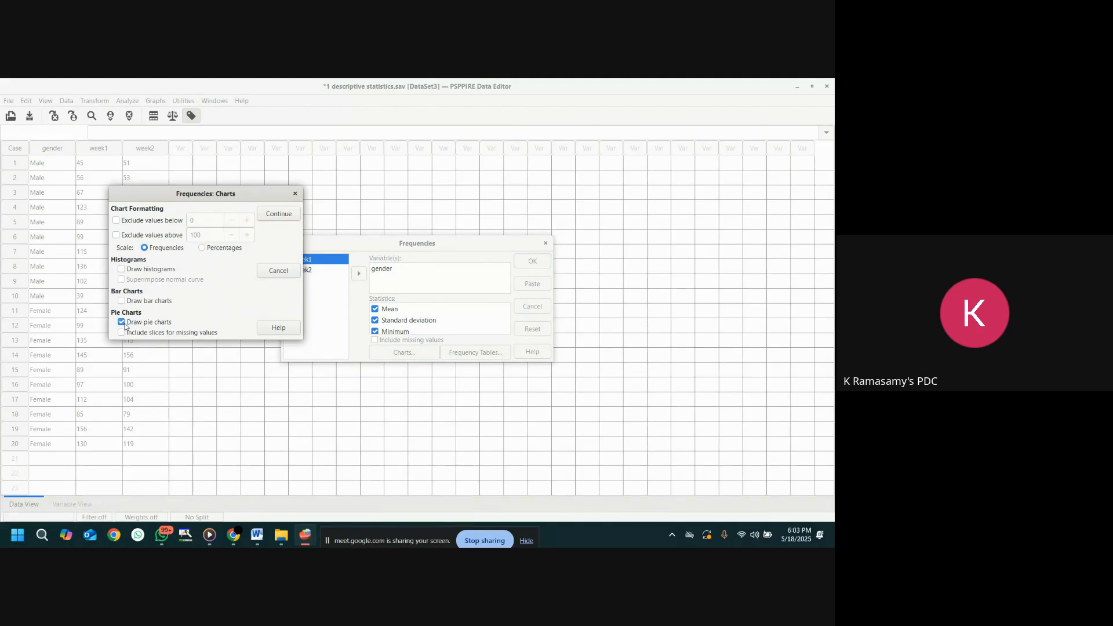
{"action": "left_click", "coordinate": [123, 323]}
{"action": "left_click", "coordinate": [123, 301]}
{"action": "left_click", "coordinate": [276, 214]}
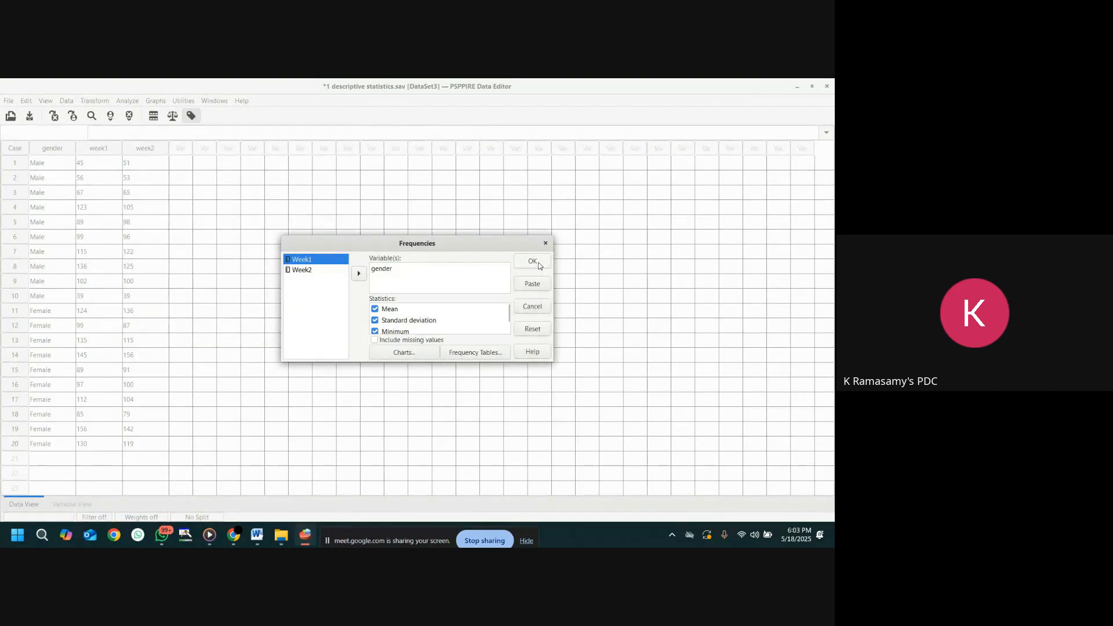
{"action": "left_click", "coordinate": [534, 264]}
- Examine the gender statistics, frequency table and bar chart in the output, and look back over the earlier results
{"action": "mouse_move", "coordinate": [305, 535]}
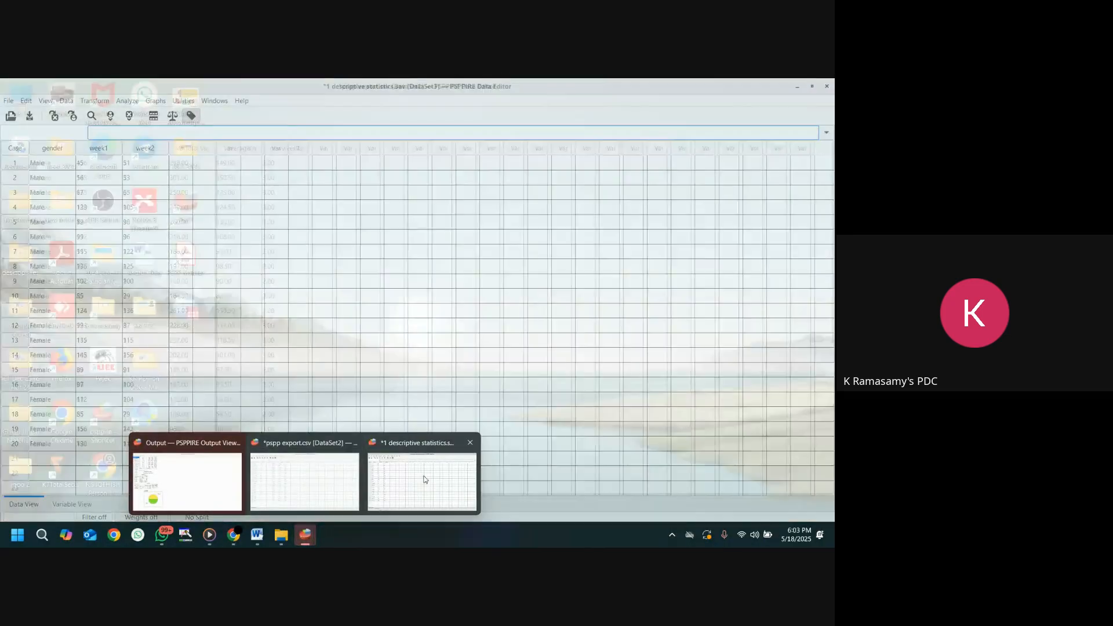
{"action": "left_click", "coordinate": [223, 486]}
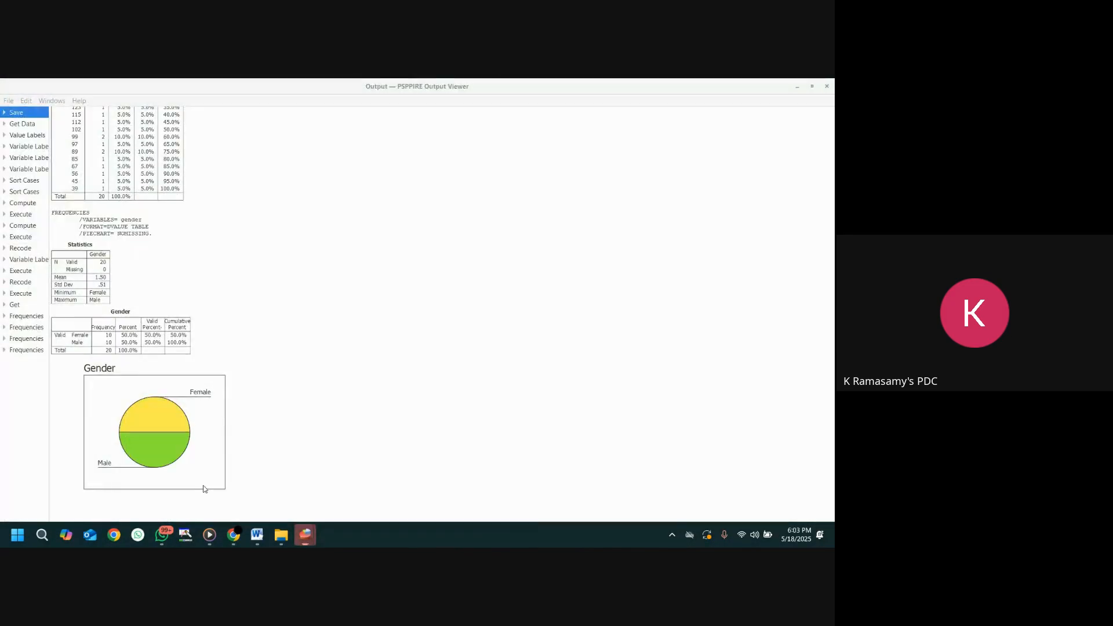
{"action": "scroll", "coordinate": [310, 350], "scroll_direction": "down", "scroll_amount": 3}
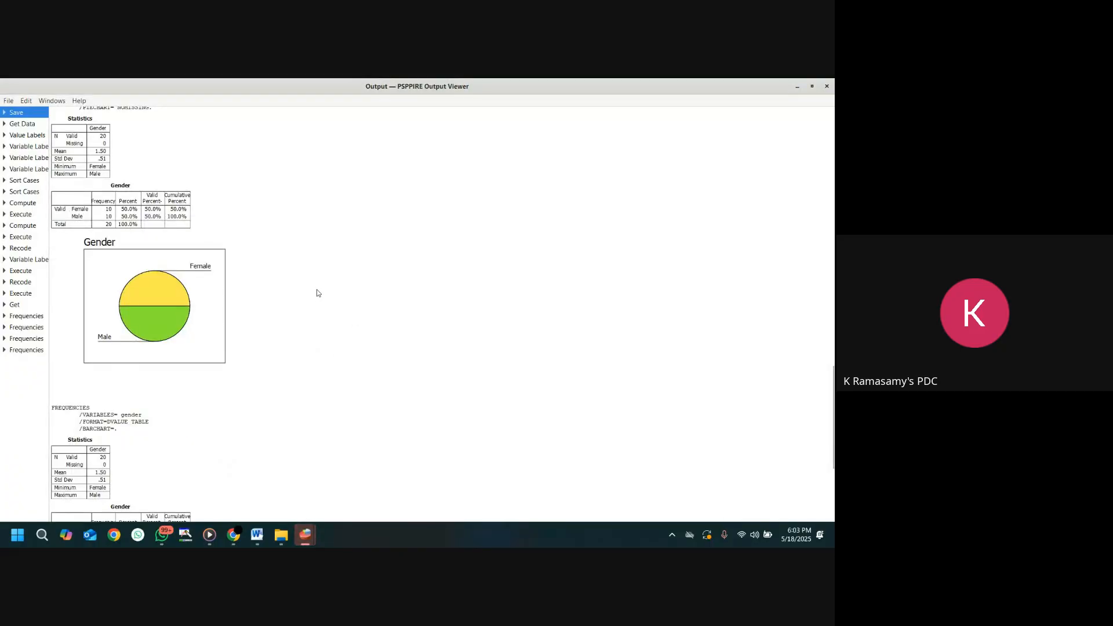
{"action": "scroll", "coordinate": [318, 293], "scroll_direction": "down", "scroll_amount": 3}
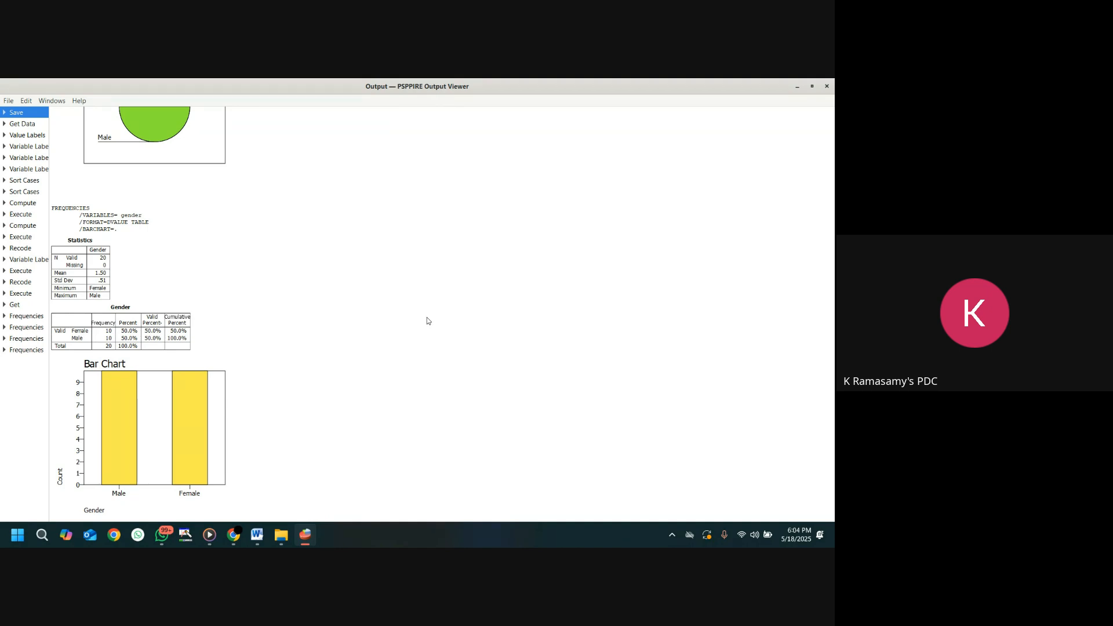
{"action": "scroll", "coordinate": [426, 317], "scroll_direction": "up", "scroll_amount": 20}
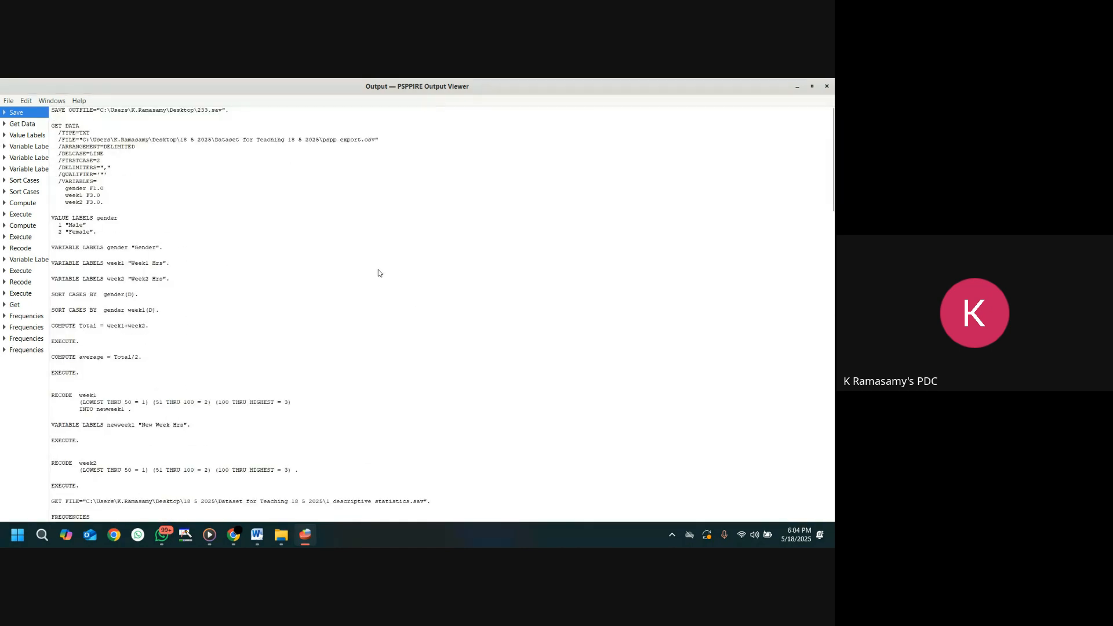
{"action": "scroll", "coordinate": [378, 273], "scroll_direction": "down", "scroll_amount": 15}
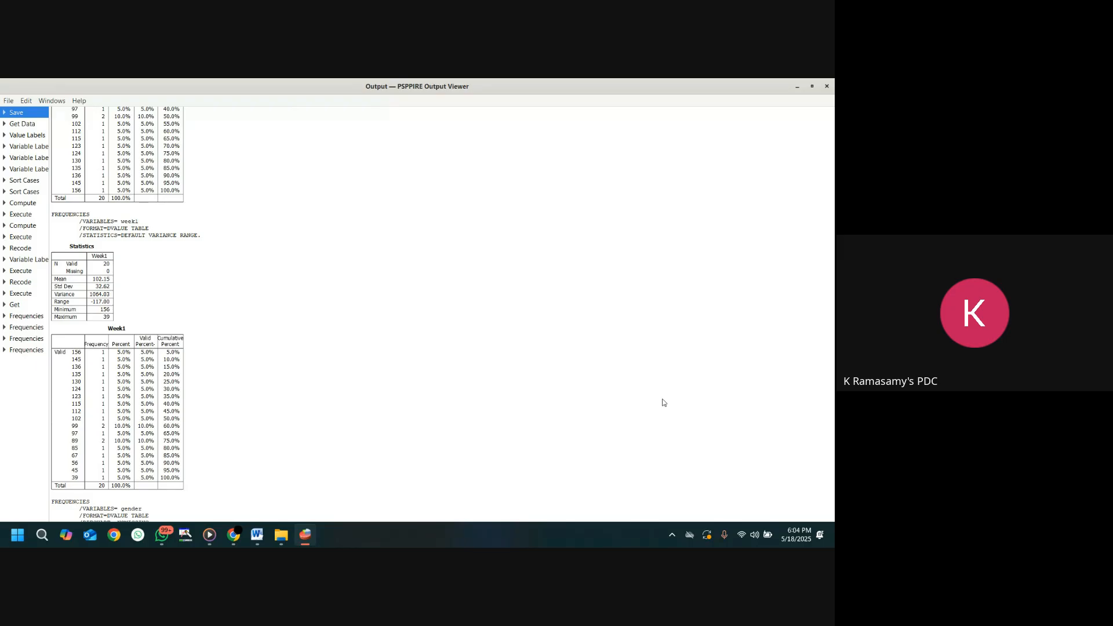
{"action": "left_click", "coordinate": [8, 101]}
{"action": "mouse_move", "coordinate": [26, 101]}
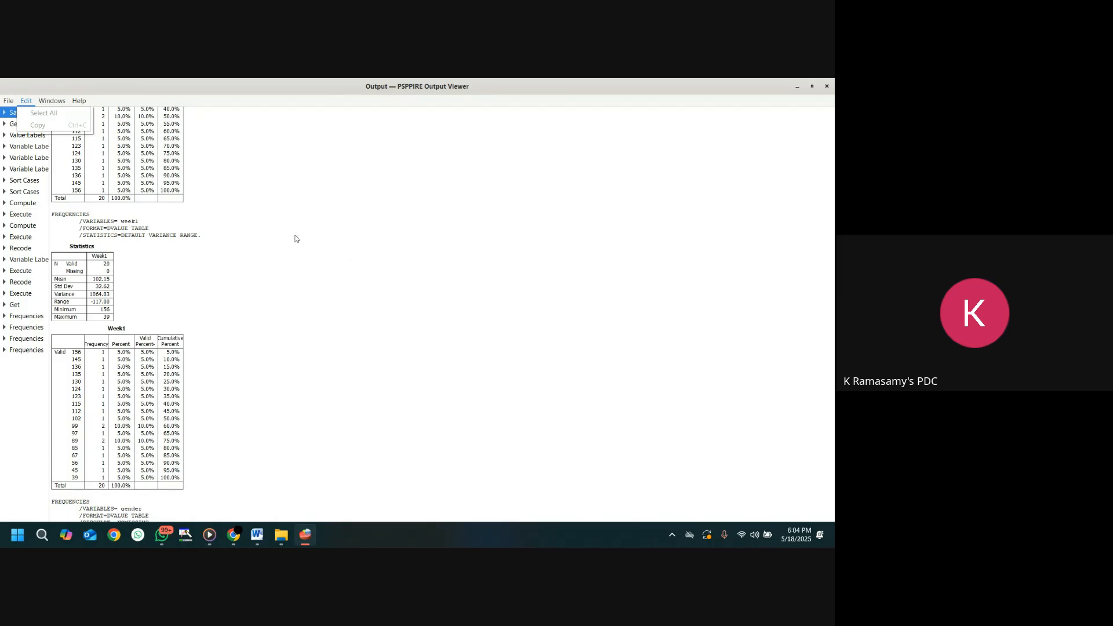
{"action": "left_click", "coordinate": [331, 219]}
- Copy the ascending Week1 frequency table from the output and paste it into the Word document beneath Exercise No. 12
{"action": "scroll", "coordinate": [341, 249], "scroll_direction": "down", "scroll_amount": 3}
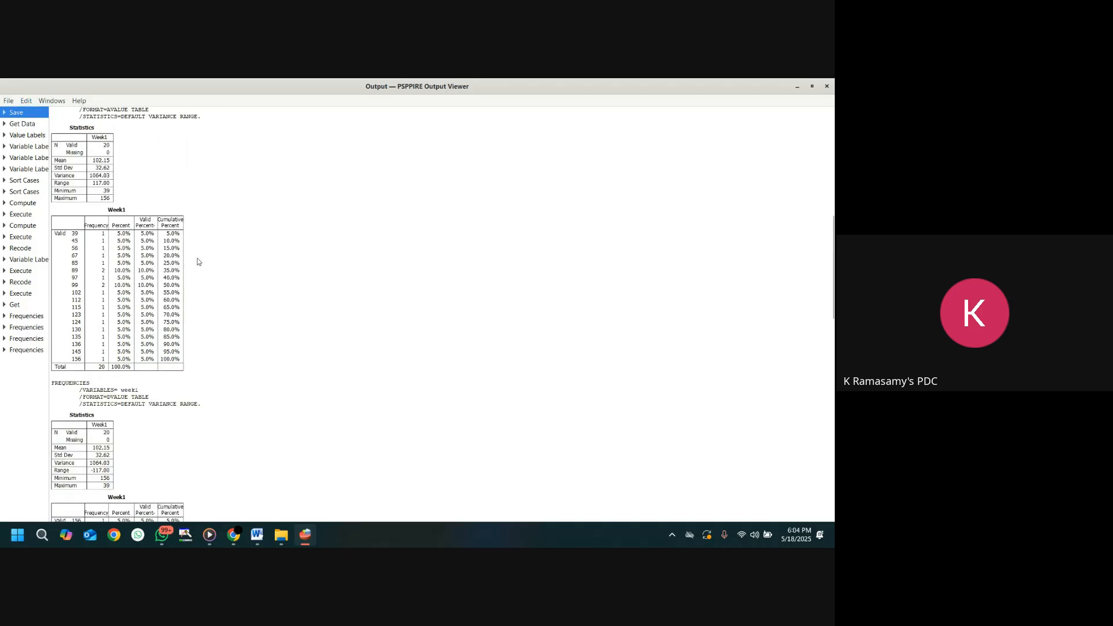
{"action": "left_click", "coordinate": [113, 248]}
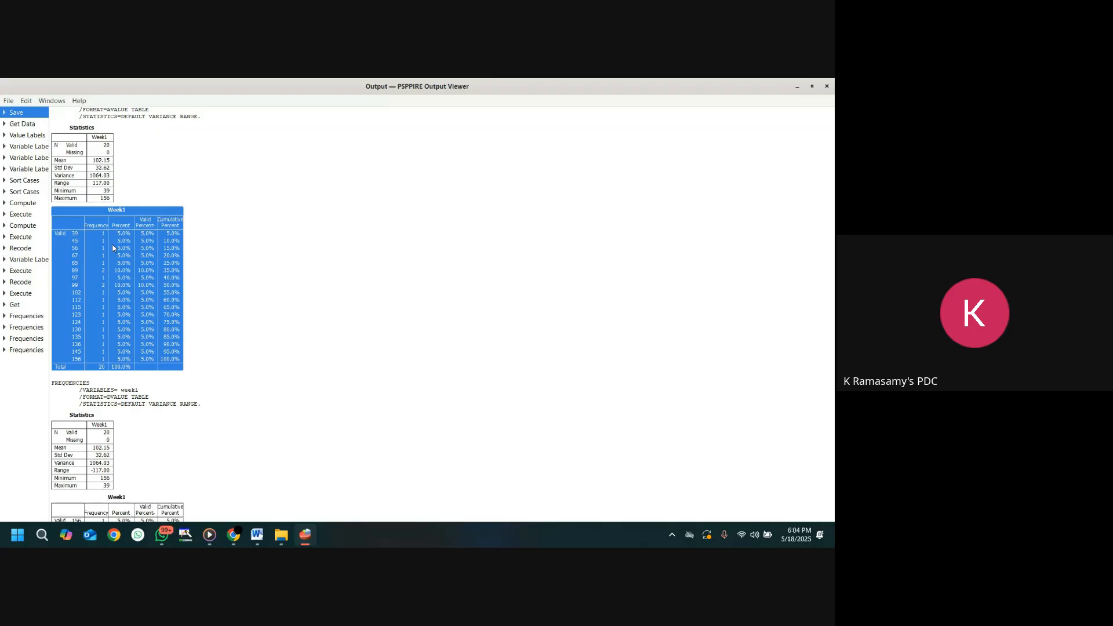
{"action": "left_click", "coordinate": [258, 538]}
{"action": "left_click", "coordinate": [515, 342]}
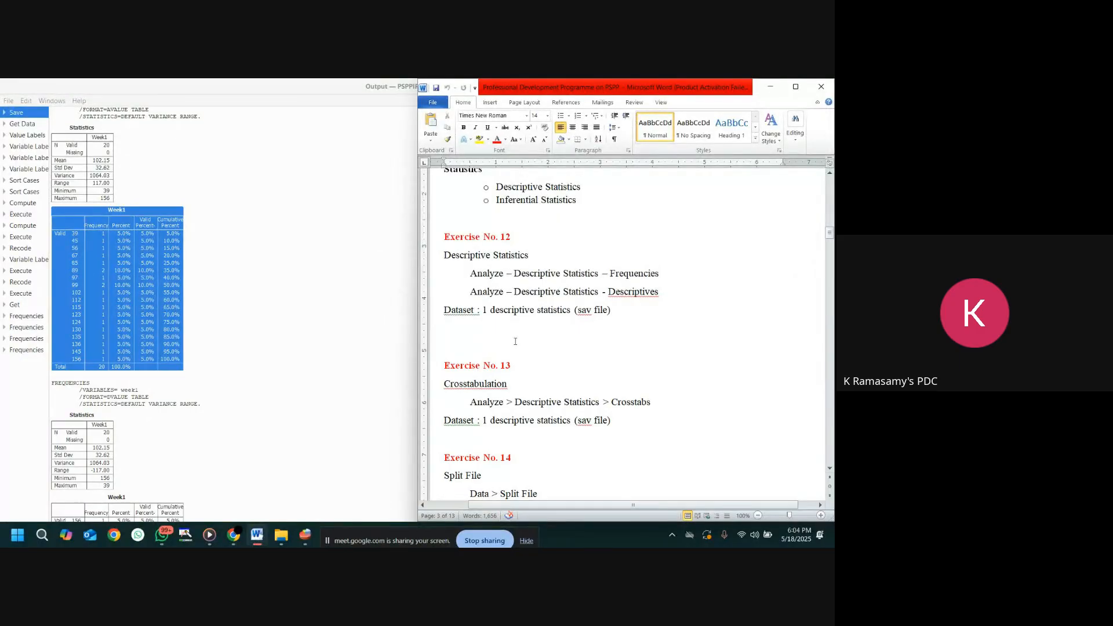
{"action": "key", "text": "ctrl+v"}
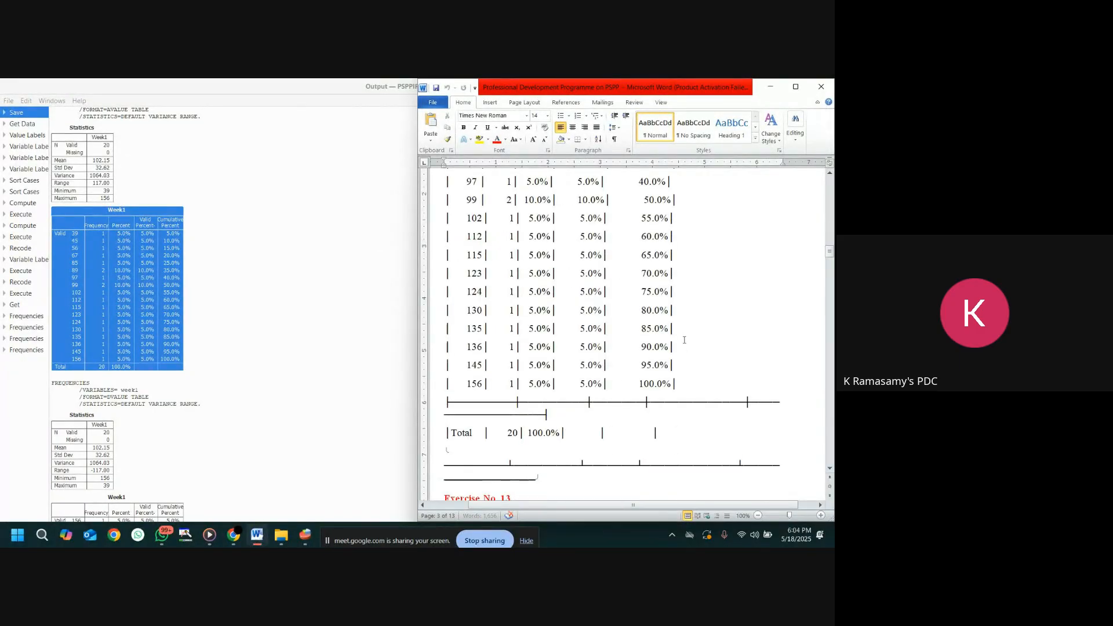
{"action": "scroll", "coordinate": [699, 333], "scroll_direction": "up", "scroll_amount": 5}
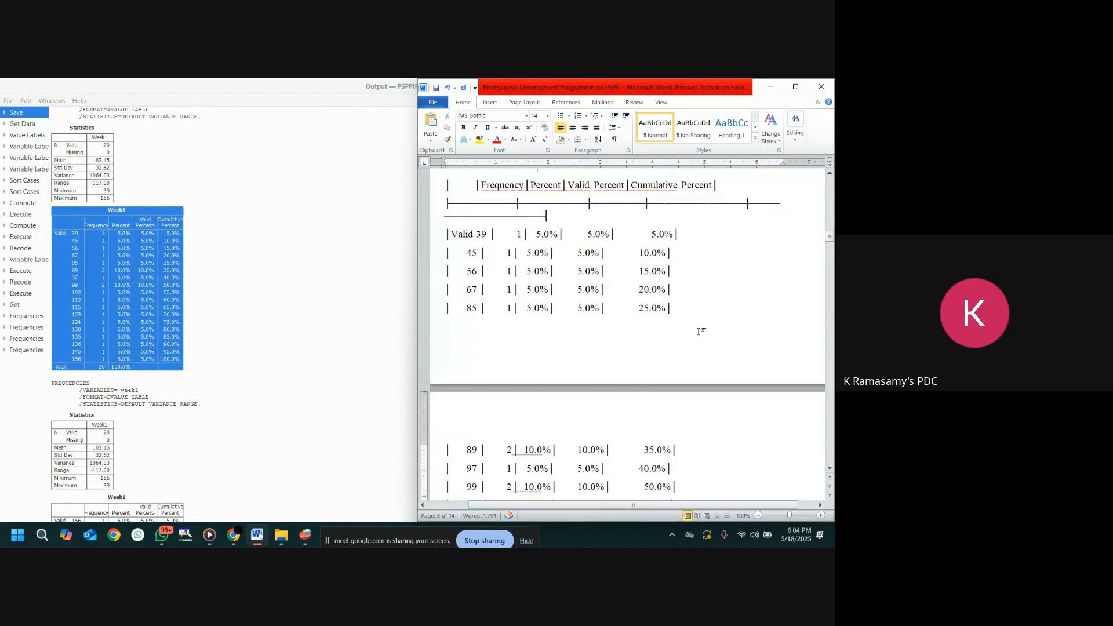
{"action": "scroll", "coordinate": [698, 332], "scroll_direction": "up", "scroll_amount": 4}
{"action": "scroll", "coordinate": [699, 332], "scroll_direction": "down", "scroll_amount": 3}
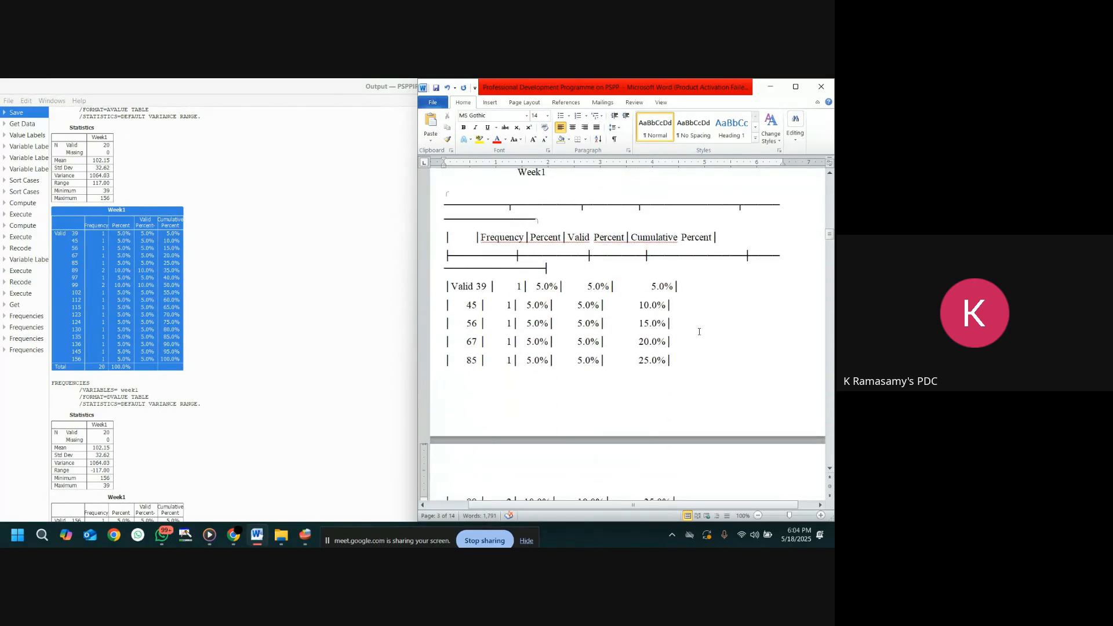
- Undo the paste of the Week1 frequency table in the Word document and return to the output viewer
{"action": "left_click", "coordinate": [659, 203]}
{"action": "key", "text": "ctrl+z"}
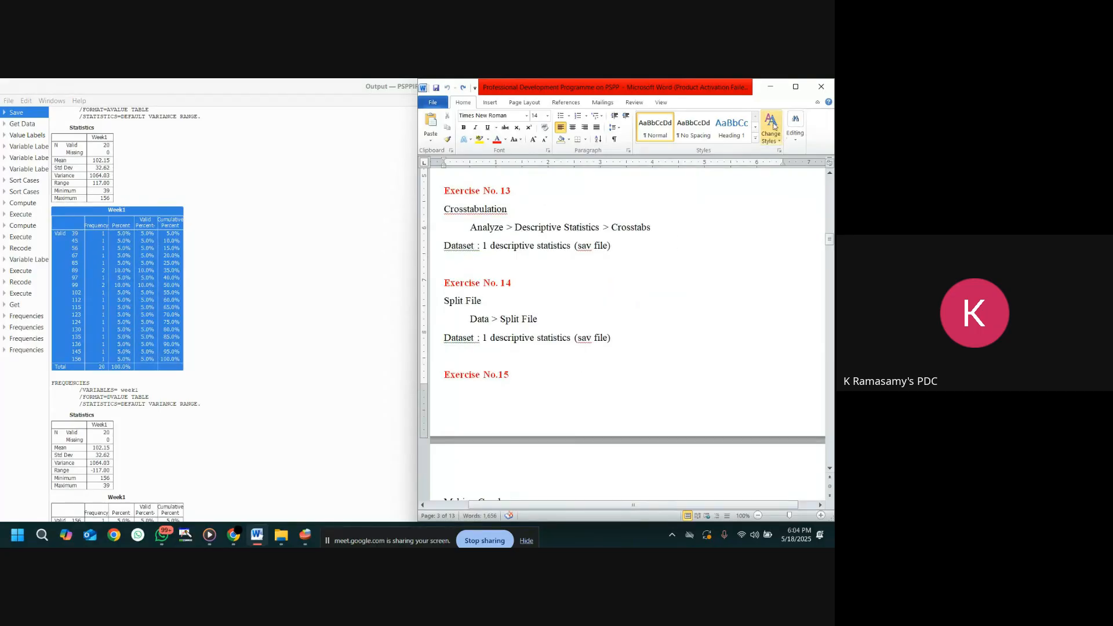
{"action": "left_click", "coordinate": [771, 87]}
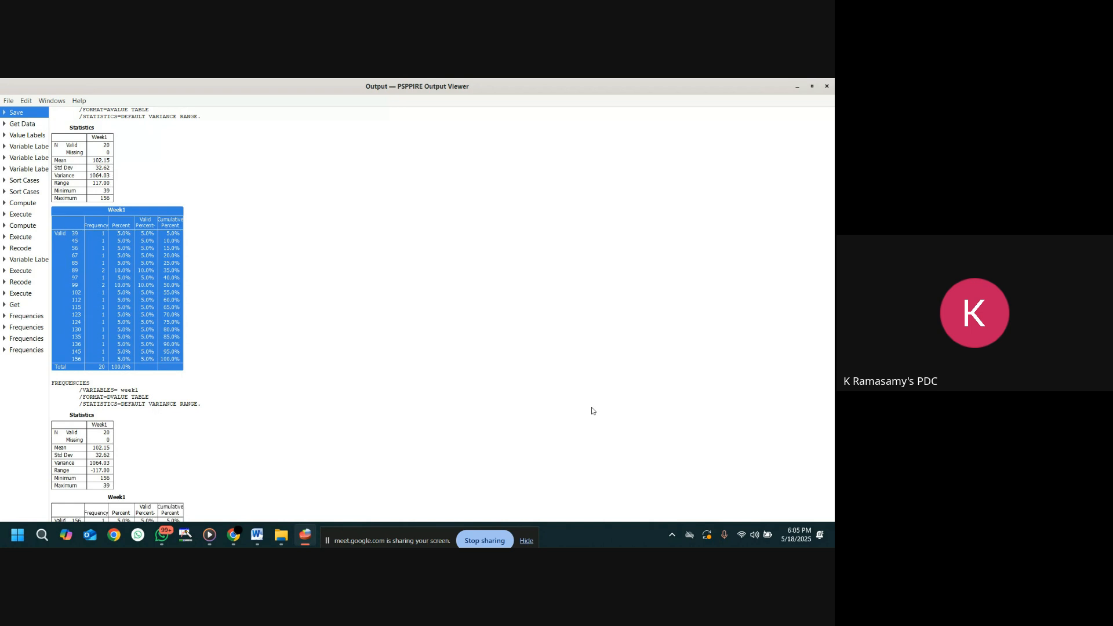
{"action": "left_click", "coordinate": [8, 102]}
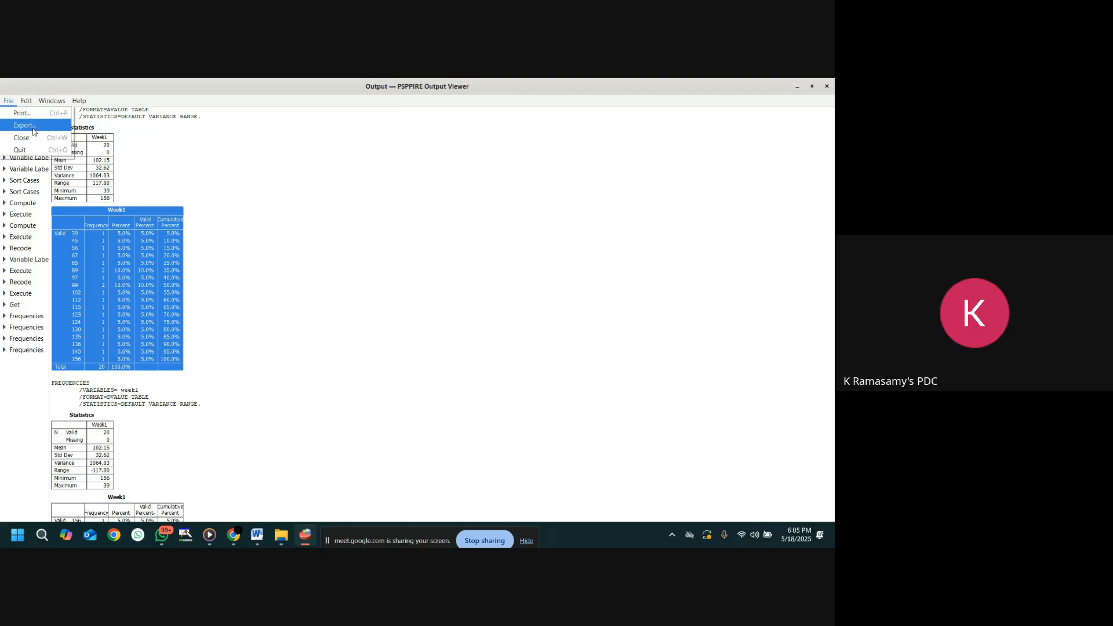
{"action": "left_click", "coordinate": [30, 115]}
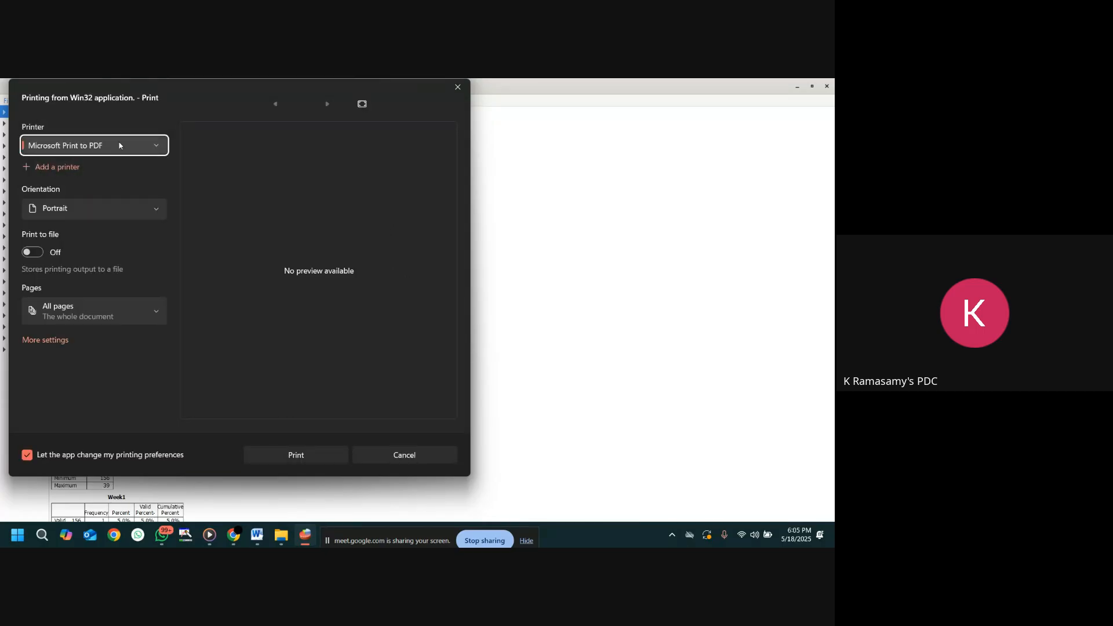
{"action": "left_click", "coordinate": [458, 87]}
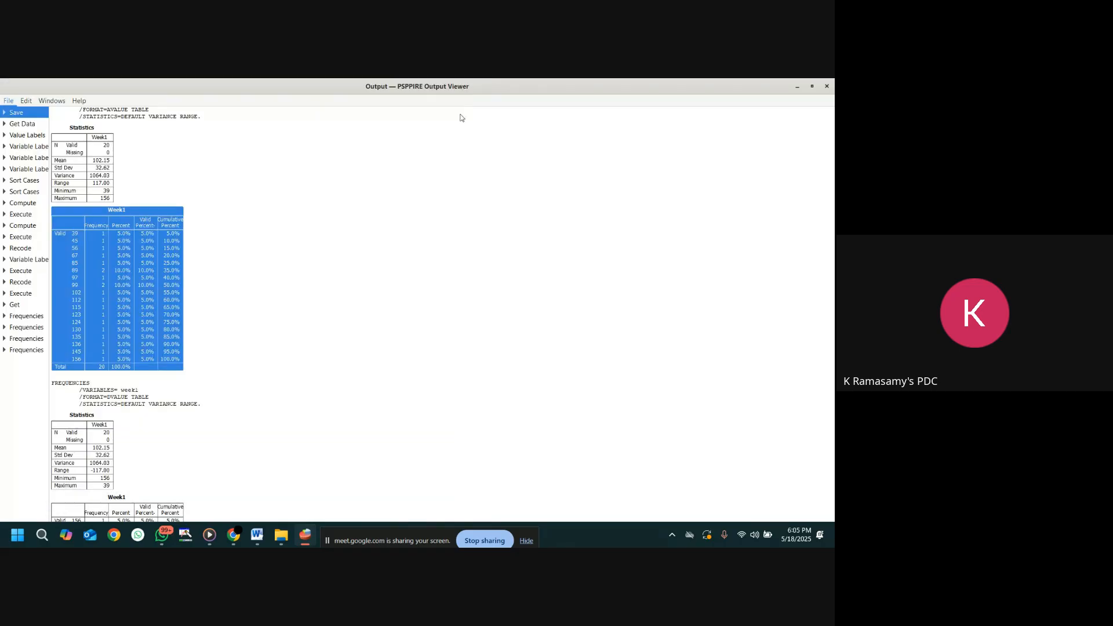
- Start exporting the output and set the export file type to Comma-Separated Values (*.csv)
{"action": "left_click", "coordinate": [8, 101]}
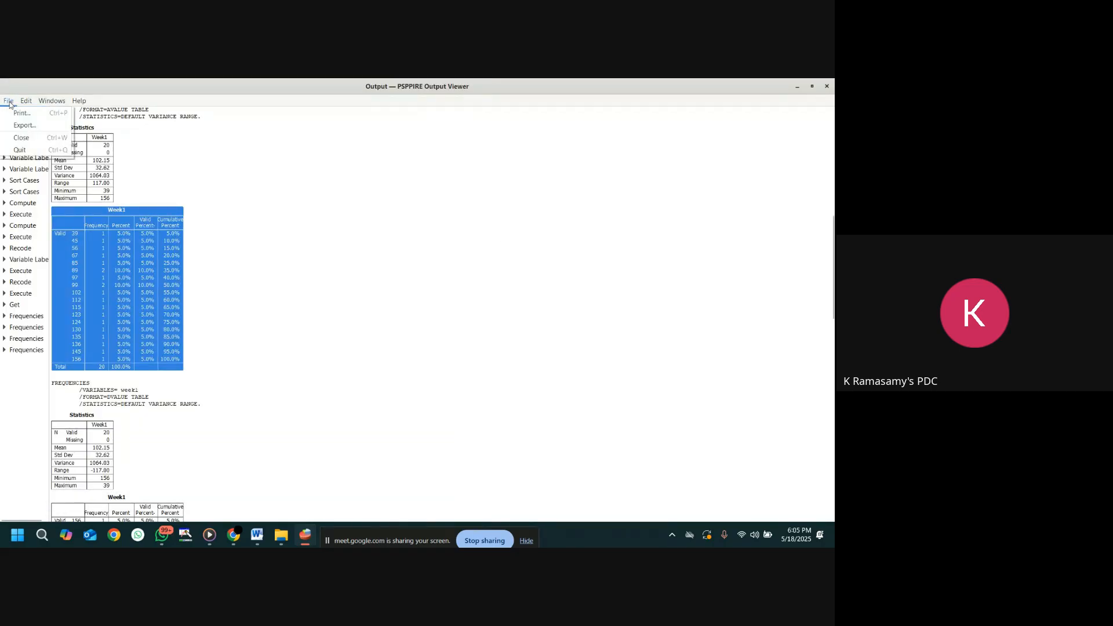
{"action": "left_click", "coordinate": [32, 126]}
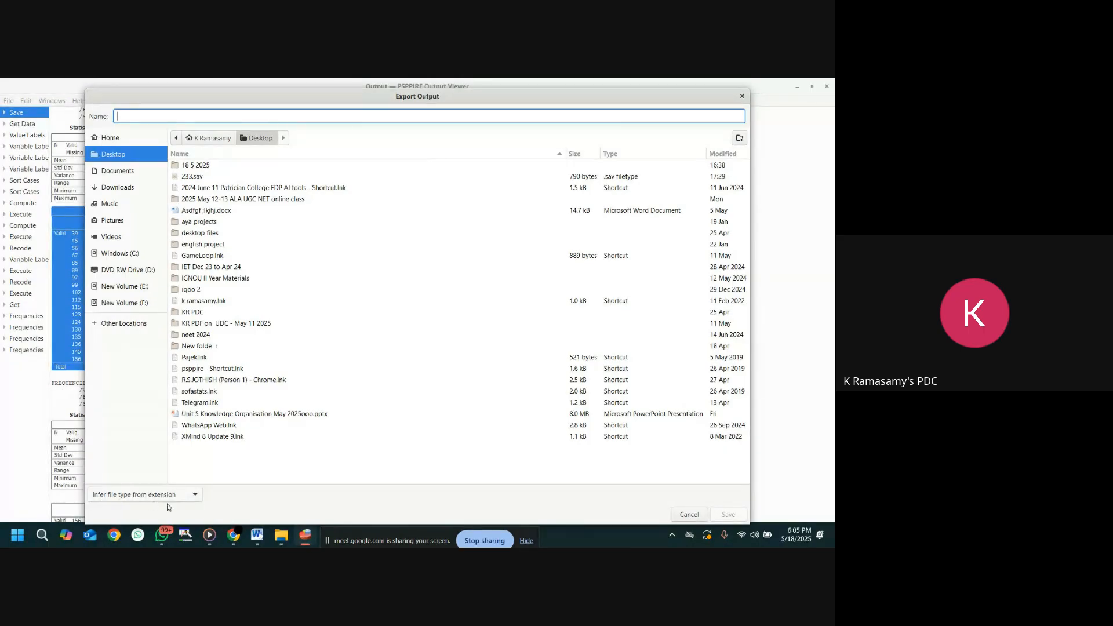
{"action": "left_click", "coordinate": [195, 496]}
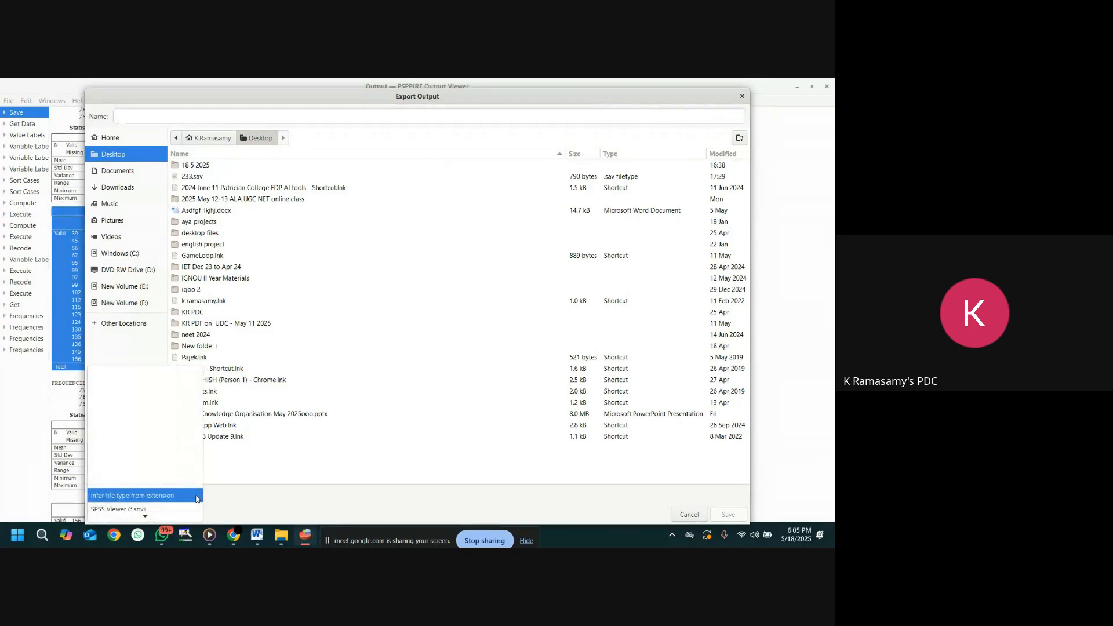
{"action": "scroll", "coordinate": [195, 499], "scroll_direction": "down", "scroll_amount": 3}
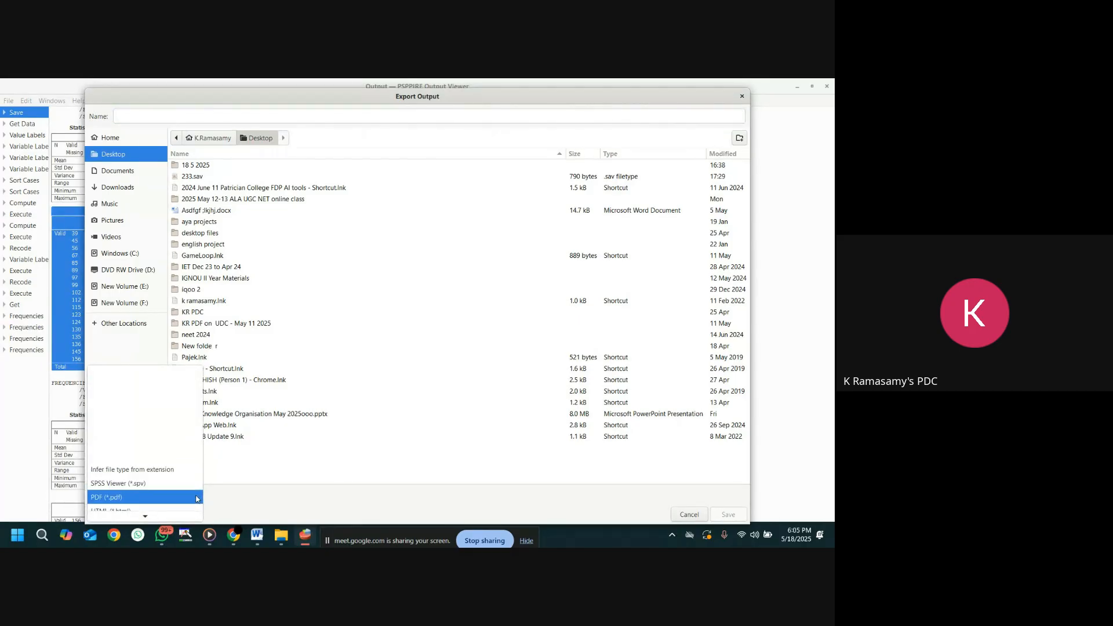
{"action": "scroll", "coordinate": [196, 490], "scroll_direction": "down", "scroll_amount": 2}
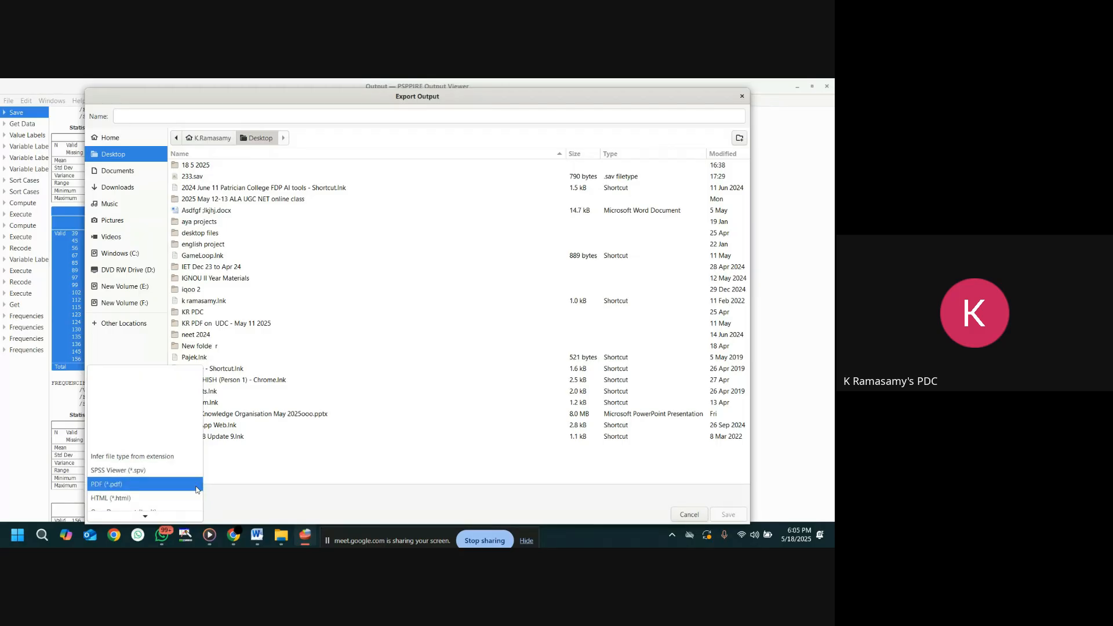
{"action": "scroll", "coordinate": [196, 490], "scroll_direction": "down", "scroll_amount": 1}
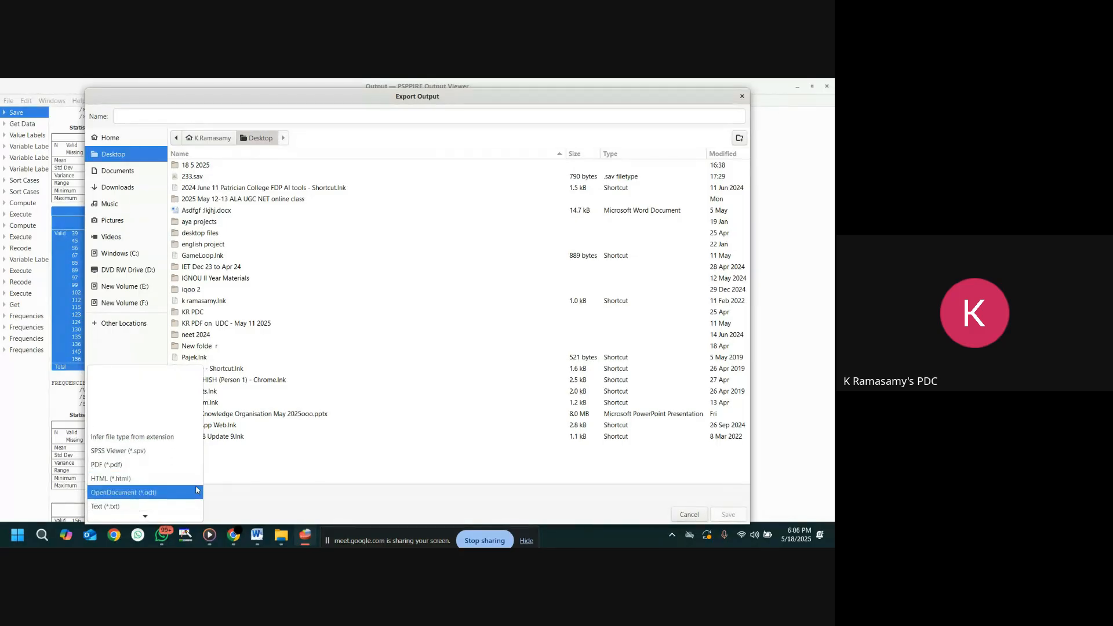
{"action": "scroll", "coordinate": [196, 490], "scroll_direction": "down", "scroll_amount": 2}
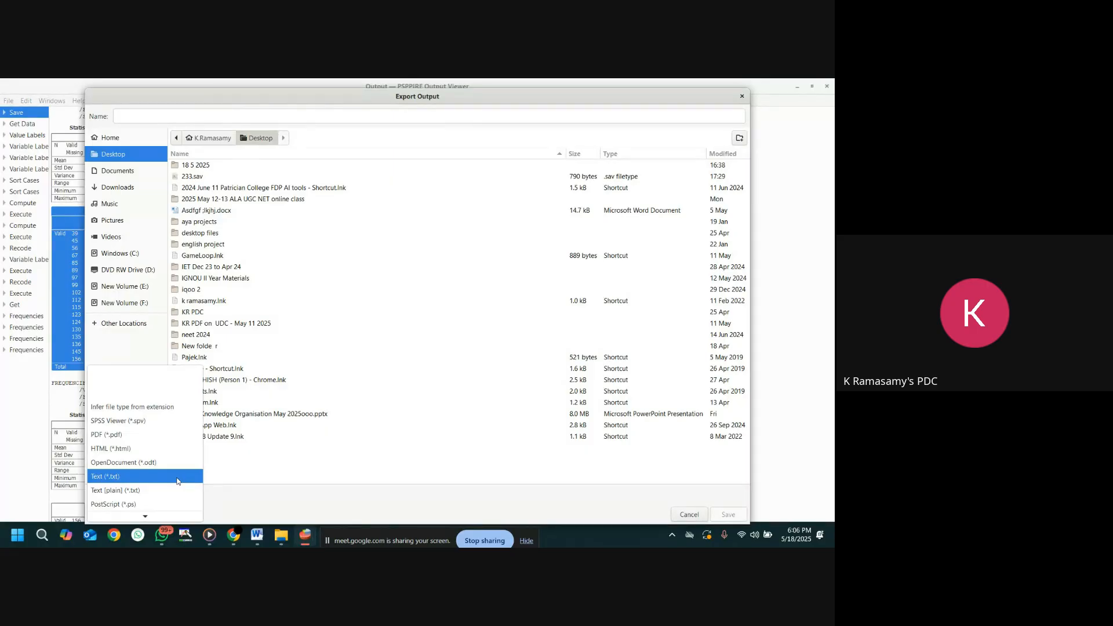
{"action": "scroll", "coordinate": [178, 481], "scroll_direction": "down", "scroll_amount": 3}
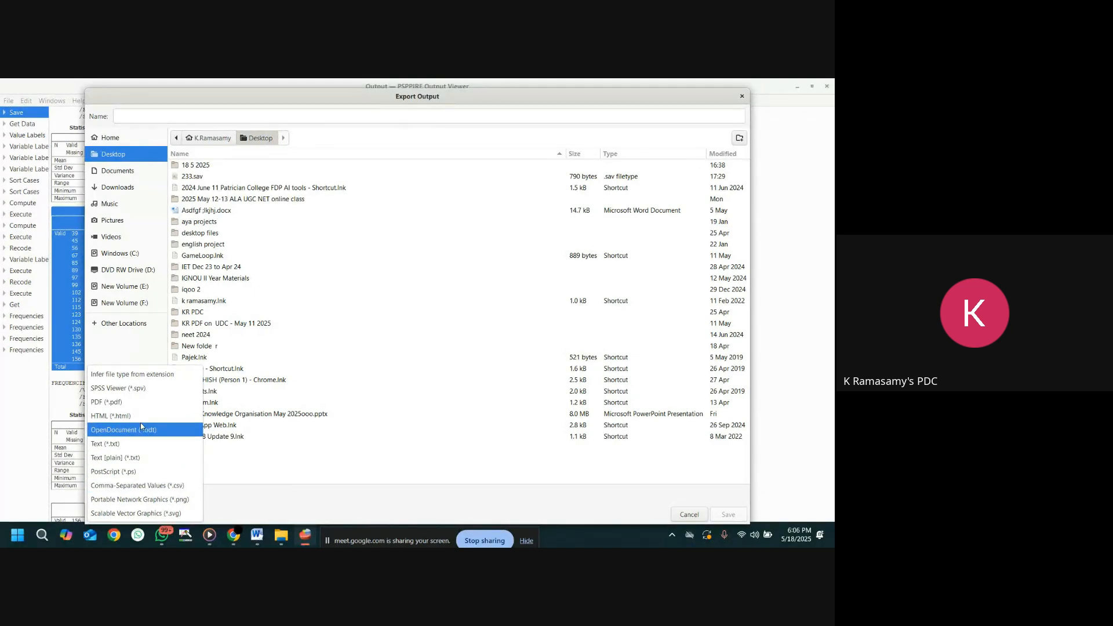
{"action": "left_click", "coordinate": [141, 489]}
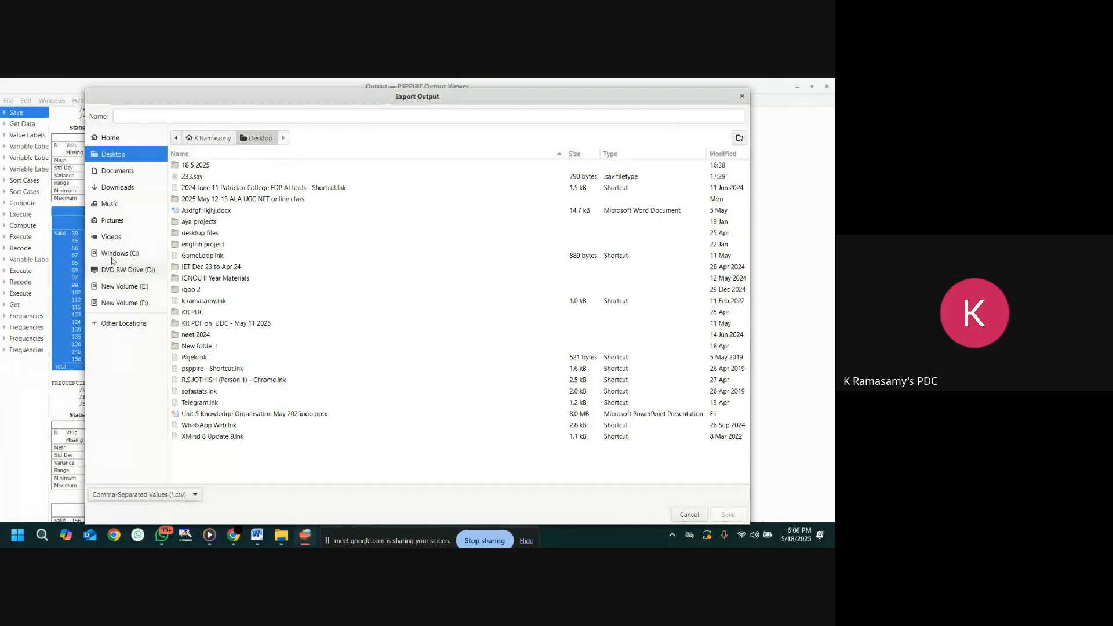
- Name the export file 2345 and save it to the Desktop
{"action": "left_click", "coordinate": [185, 117]}
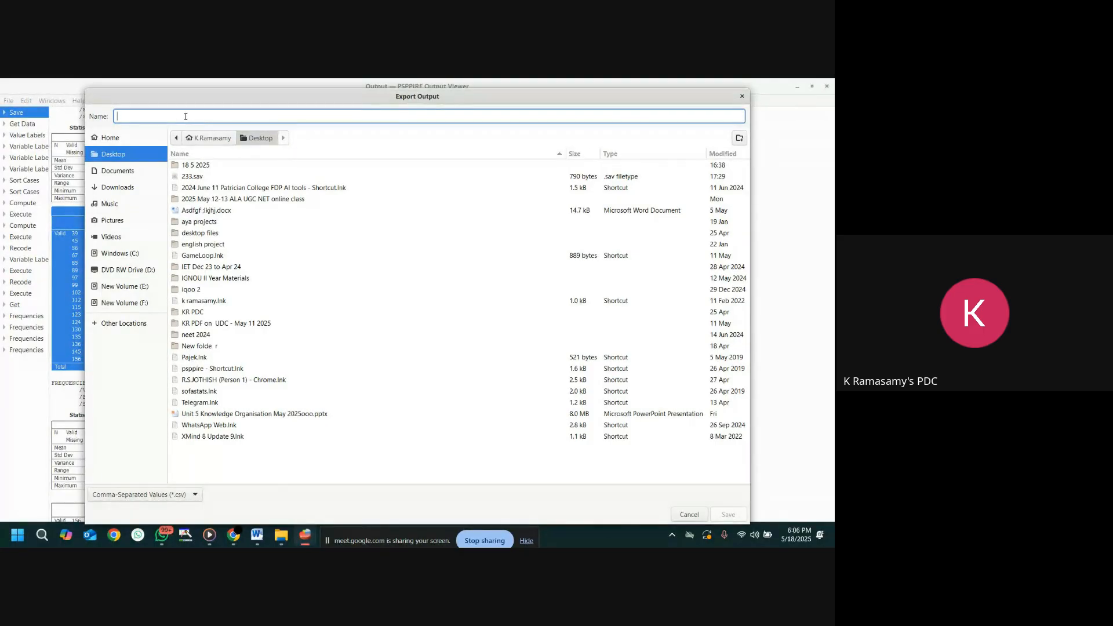
{"action": "type", "text": "23"}
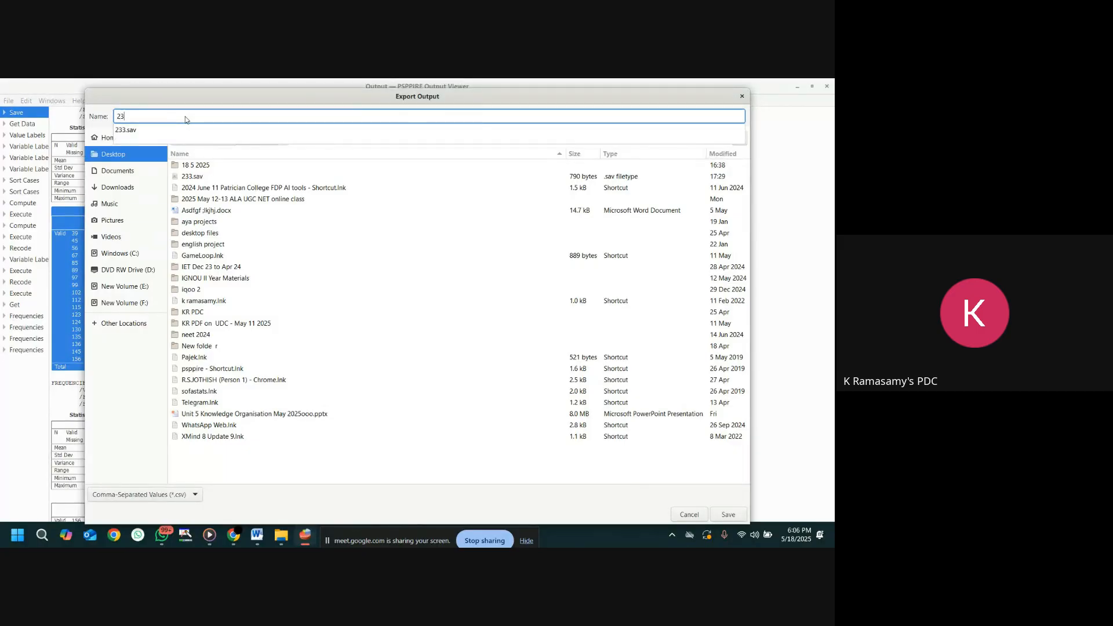
{"action": "type", "text": "45"}
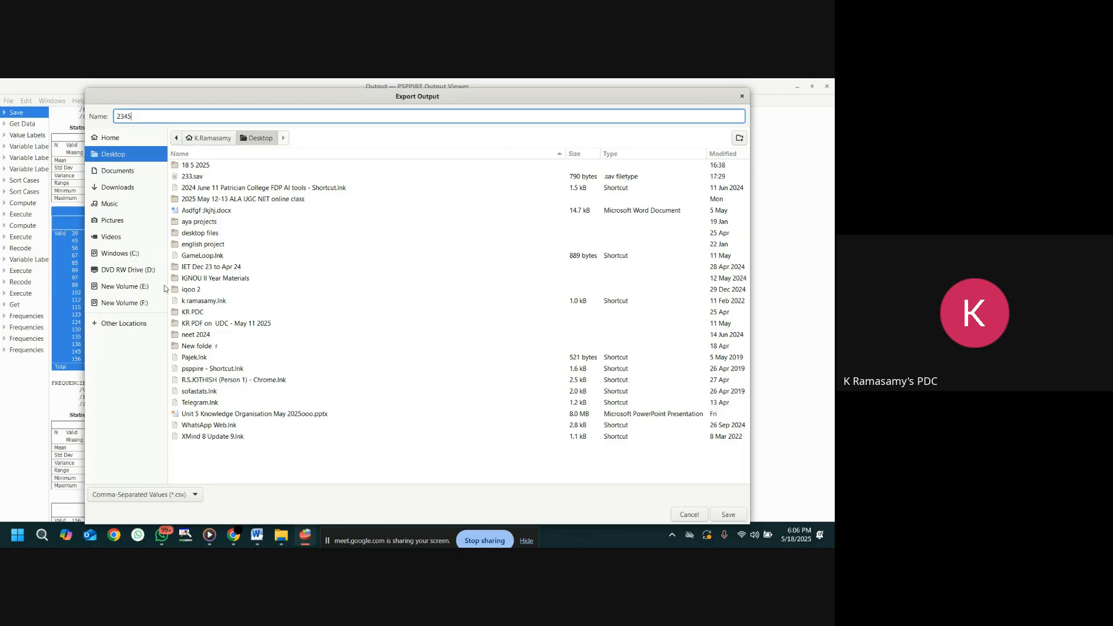
{"action": "left_click", "coordinate": [739, 516]}
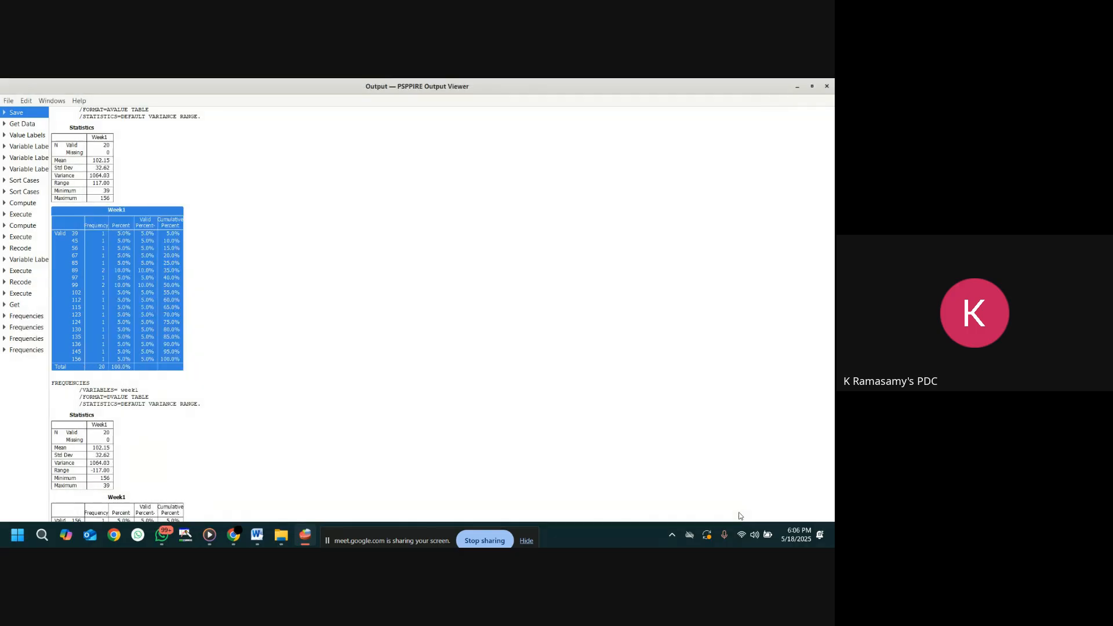
- Open the exported 2345 file from the desktop in Excel, review its statistics and frequency tables, and close it
{"action": "left_click", "coordinate": [797, 86]}
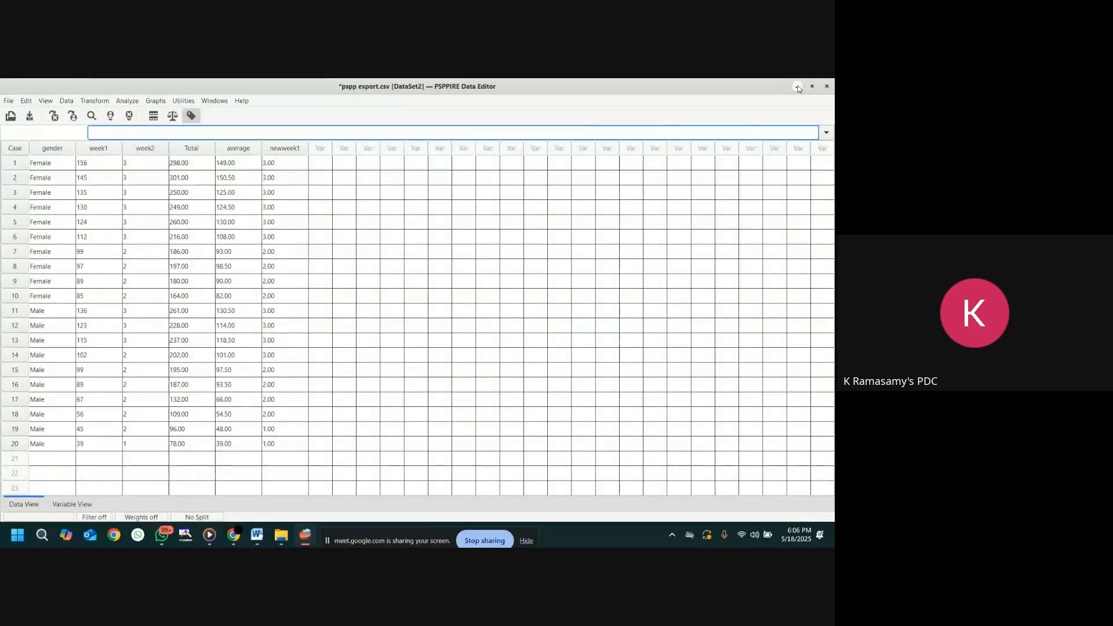
{"action": "left_click", "coordinate": [799, 87]}
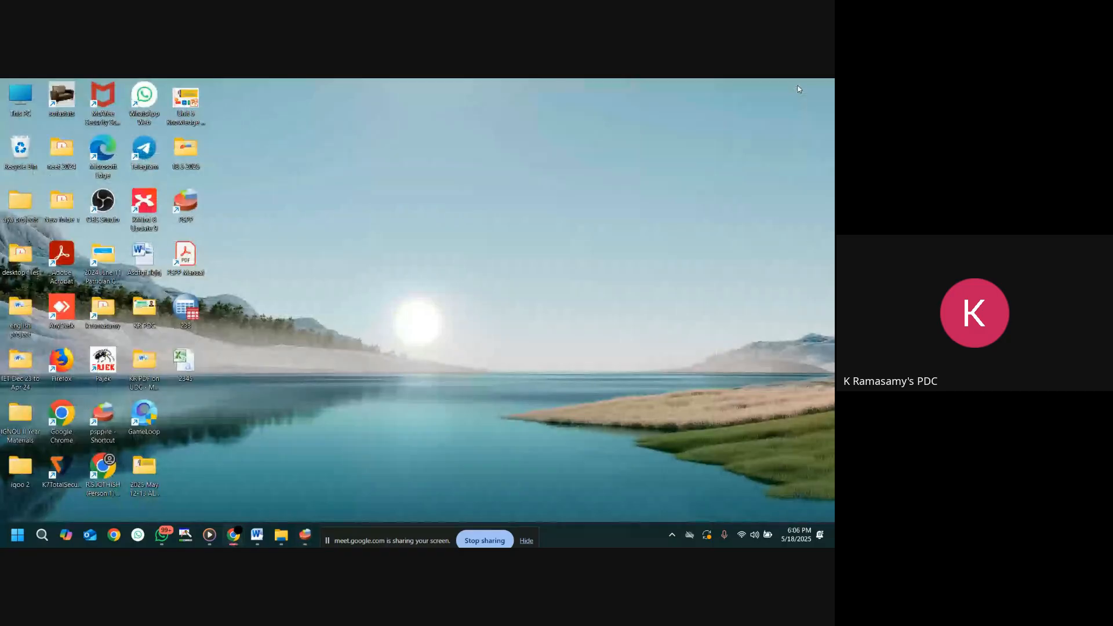
{"action": "double_click", "coordinate": [186, 363]}
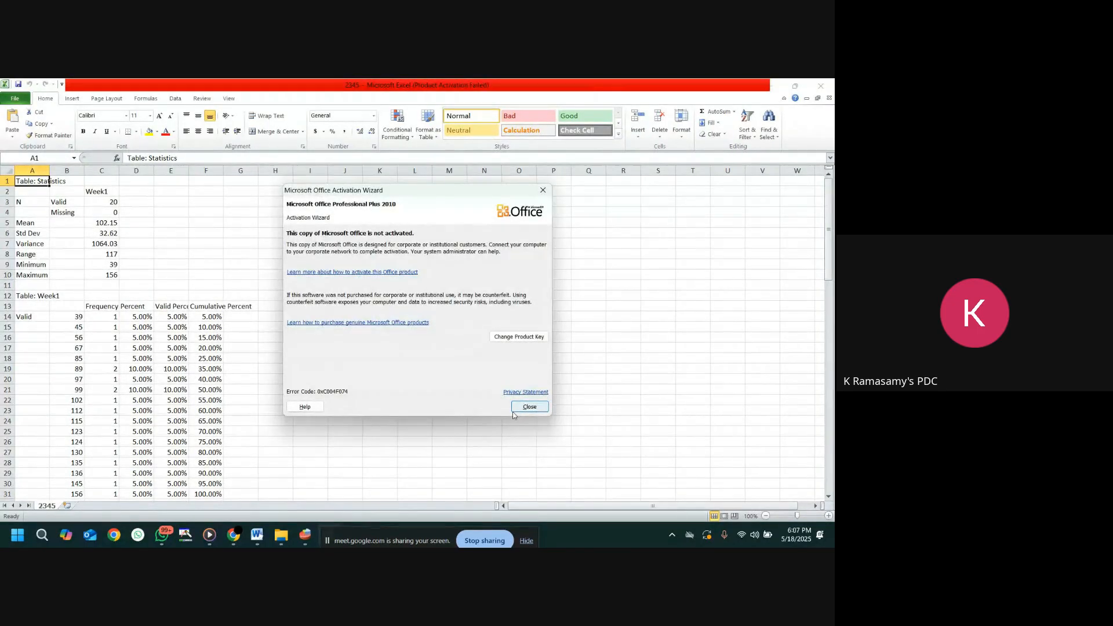
{"action": "left_click", "coordinate": [515, 405]}
{"action": "scroll", "coordinate": [93, 213], "scroll_direction": "down", "scroll_amount": 11}
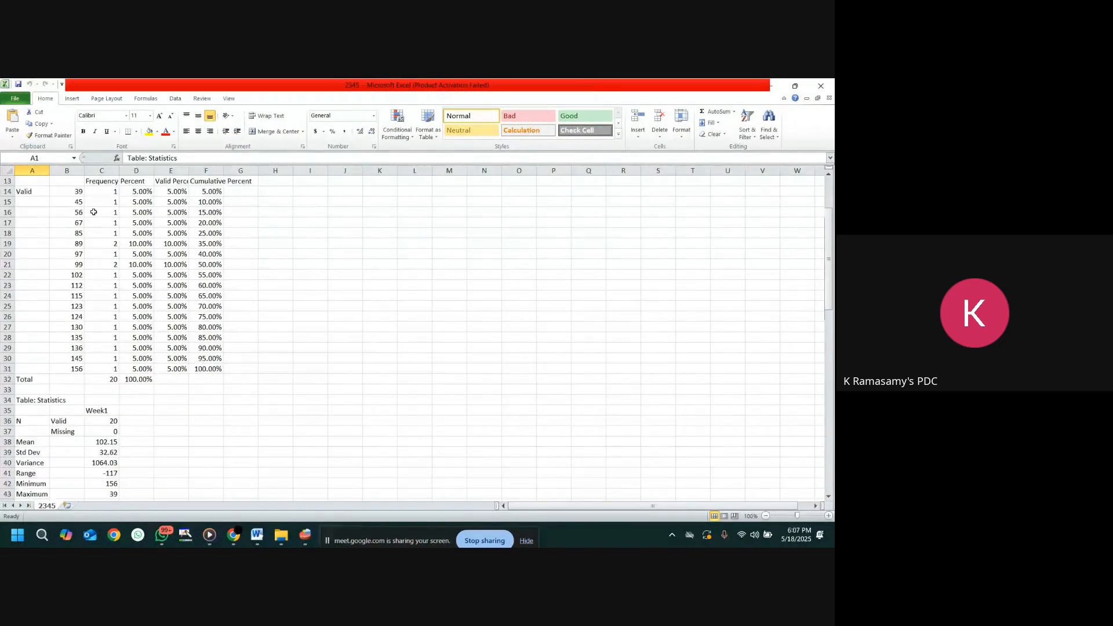
{"action": "scroll", "coordinate": [94, 212], "scroll_direction": "down", "scroll_amount": 18}
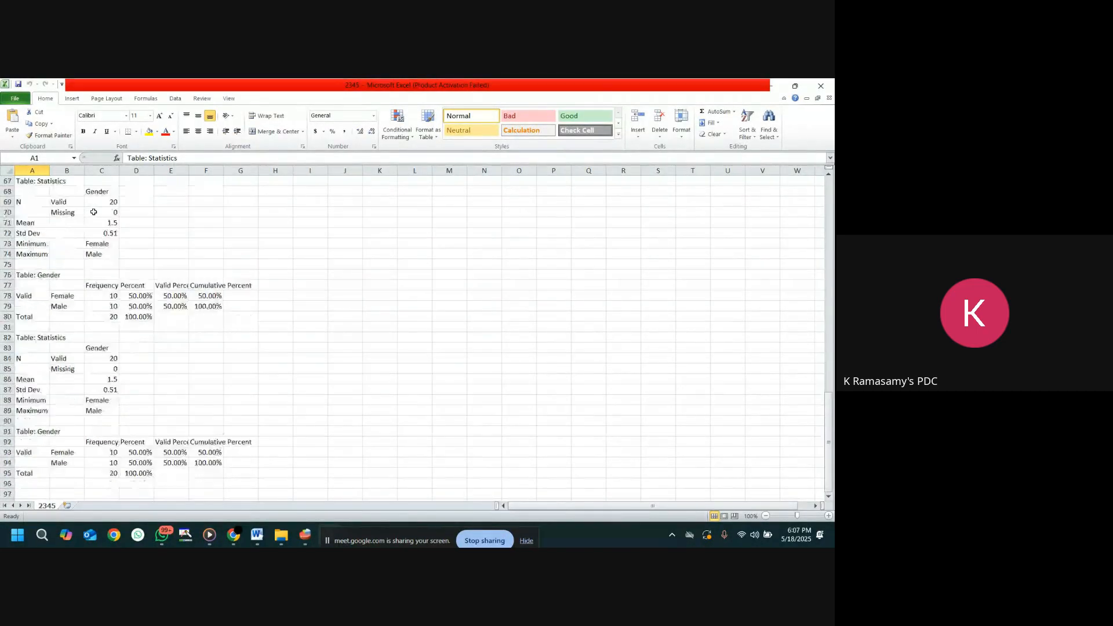
{"action": "scroll", "coordinate": [403, 286], "scroll_direction": "up", "scroll_amount": 20}
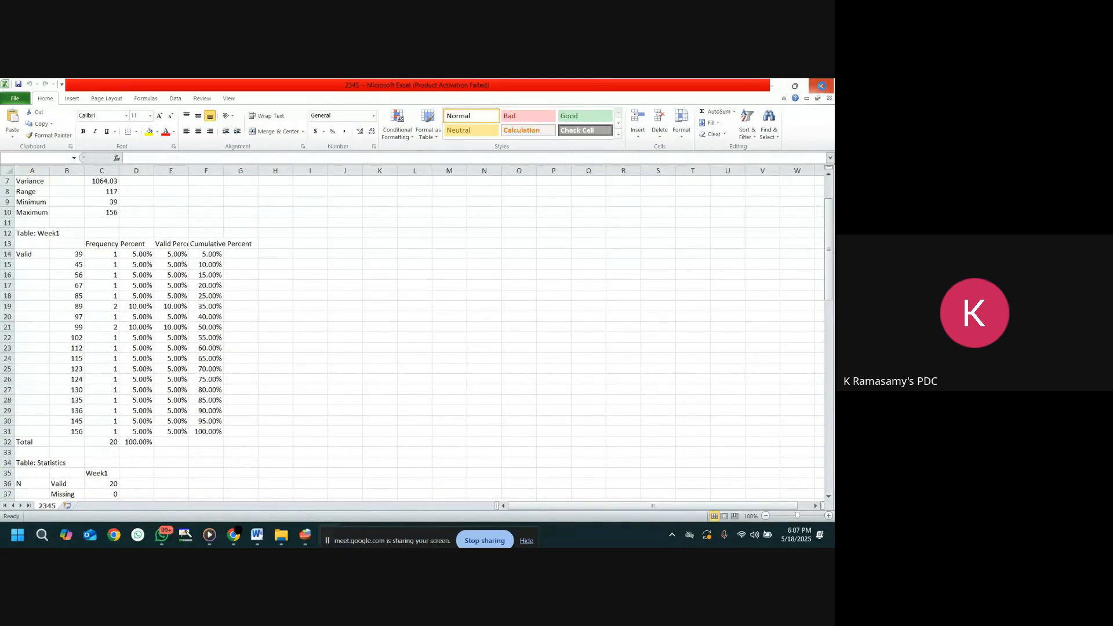
{"action": "left_click", "coordinate": [821, 86]}
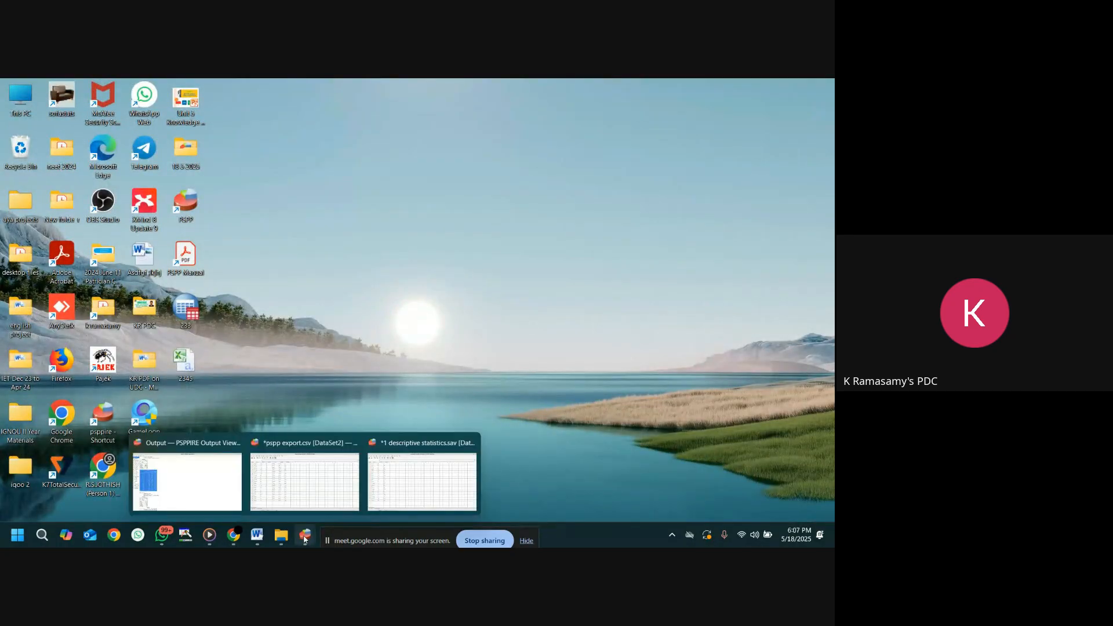
- Select and review the gender pie chart in the PSPPIRE output viewer, and close the viewer
{"action": "scroll", "coordinate": [399, 241], "scroll_direction": "down", "scroll_amount": 15}
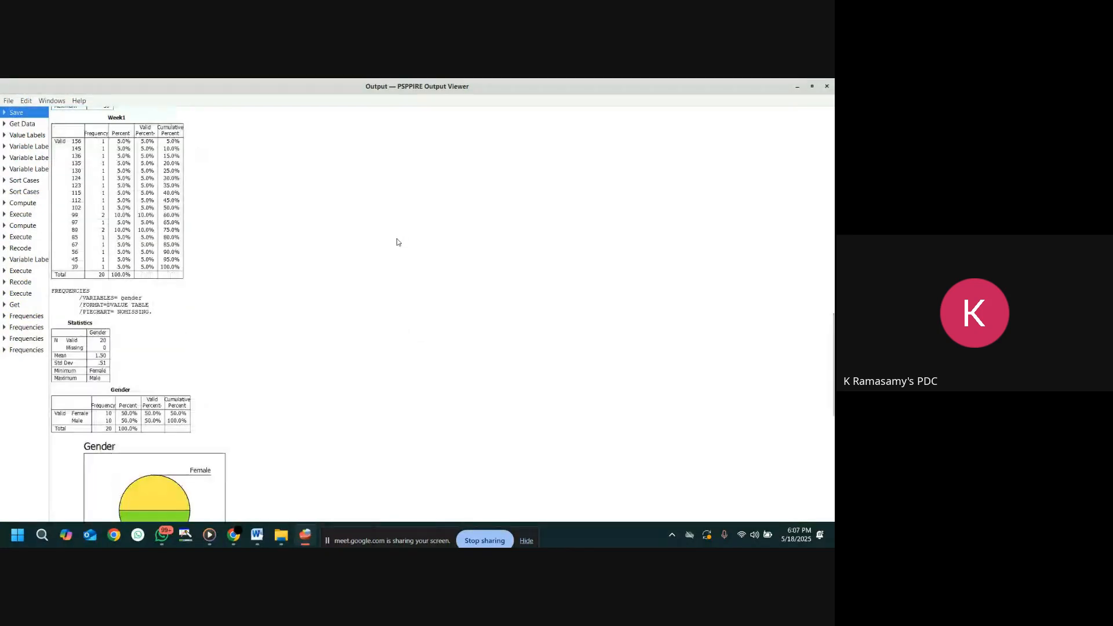
{"action": "left_click", "coordinate": [177, 202]}
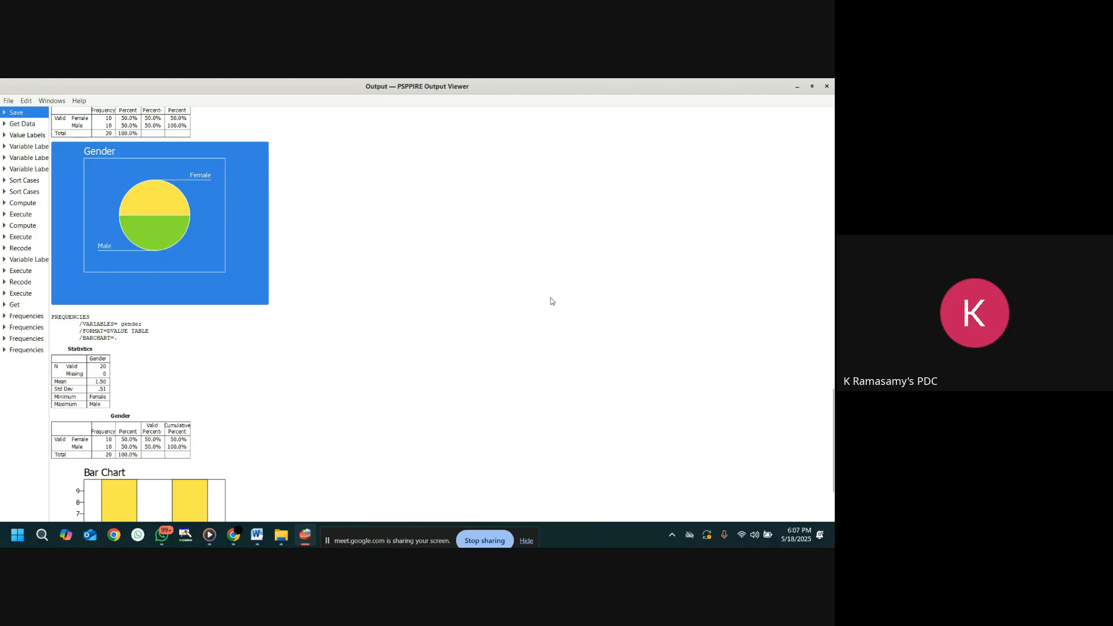
{"action": "scroll", "coordinate": [551, 301], "scroll_direction": "up", "scroll_amount": 3}
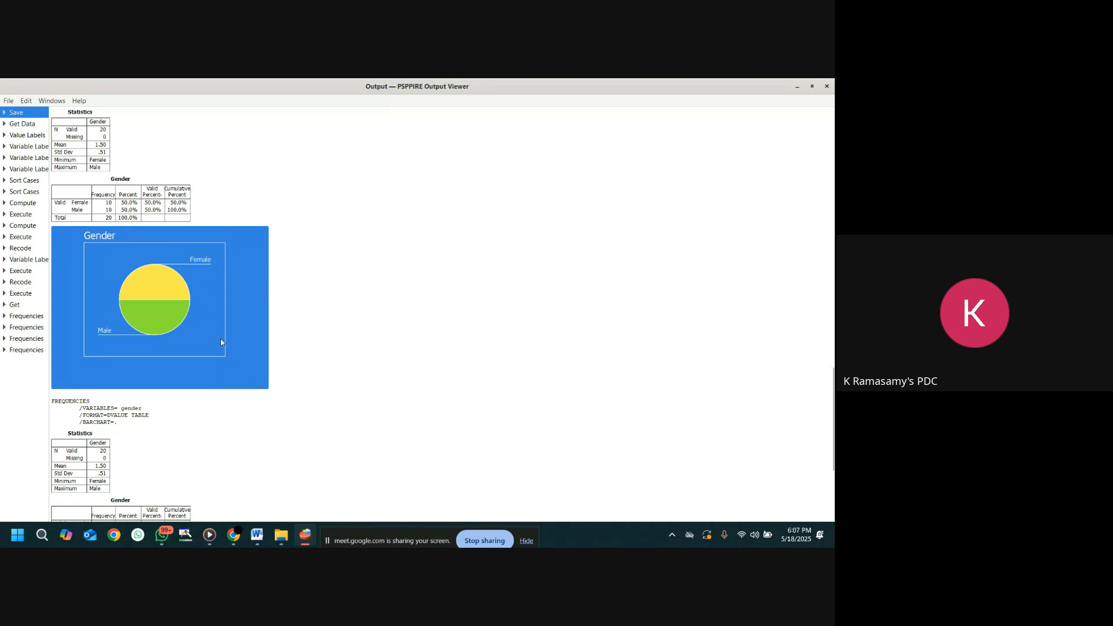
{"action": "mouse_move", "coordinate": [282, 537]}
{"action": "left_click", "coordinate": [8, 104]}
{"action": "left_click", "coordinate": [25, 140]}
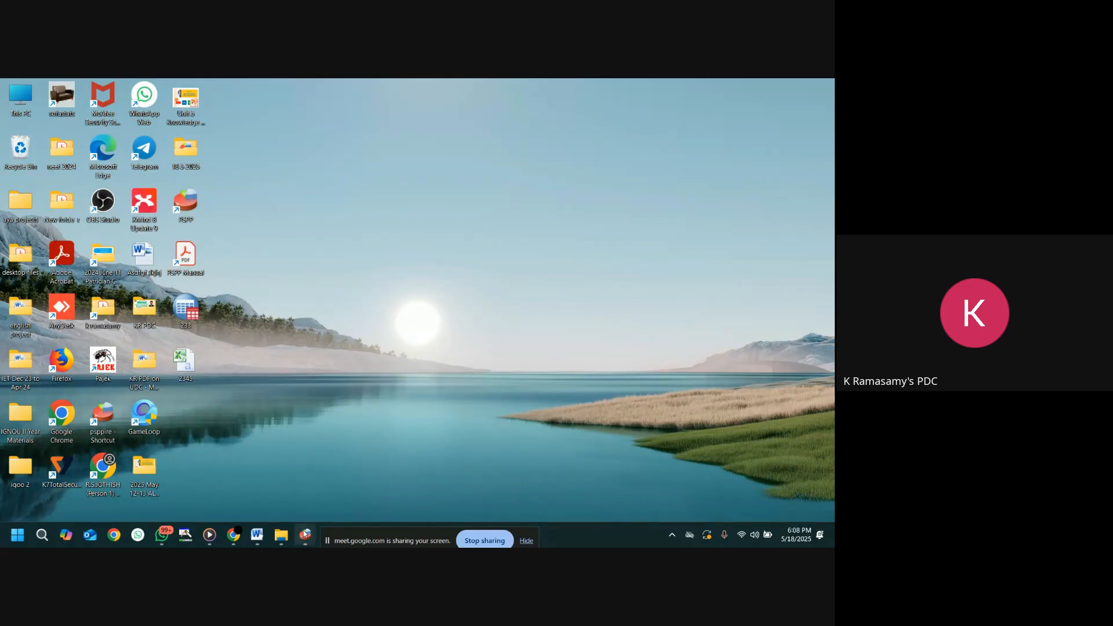
- Examine the statistics offered by the Descriptives analysis for the 1 descriptive statistics dataset, leaving without running it
{"action": "mouse_move", "coordinate": [305, 535]}
{"action": "left_click", "coordinate": [350, 472]}
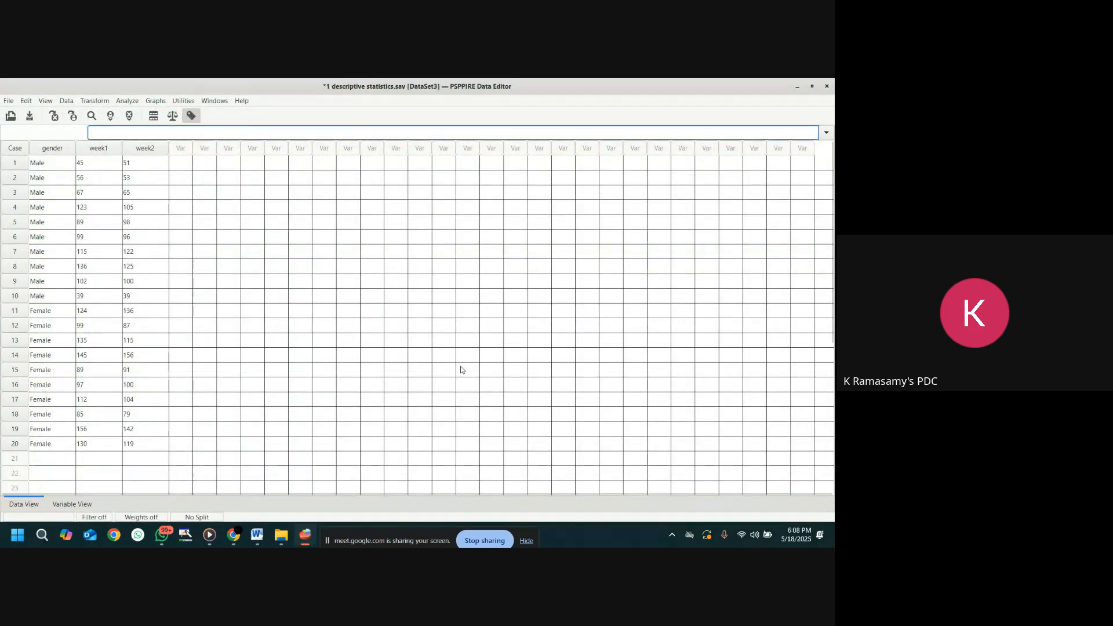
{"action": "left_click", "coordinate": [128, 101]}
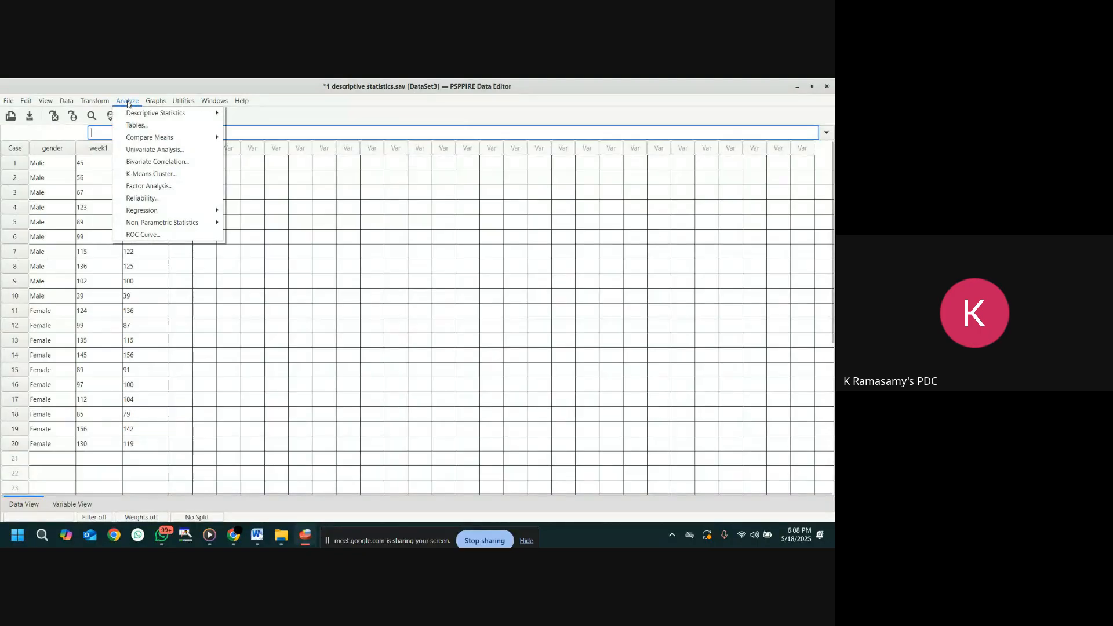
{"action": "mouse_move", "coordinate": [142, 115]}
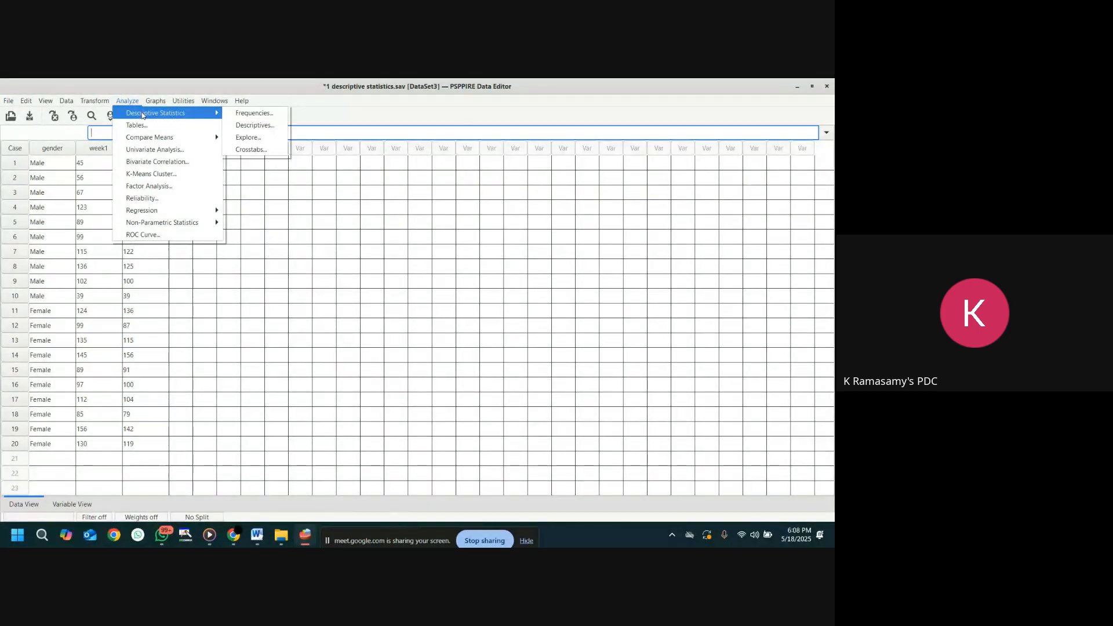
{"action": "left_click", "coordinate": [272, 130]}
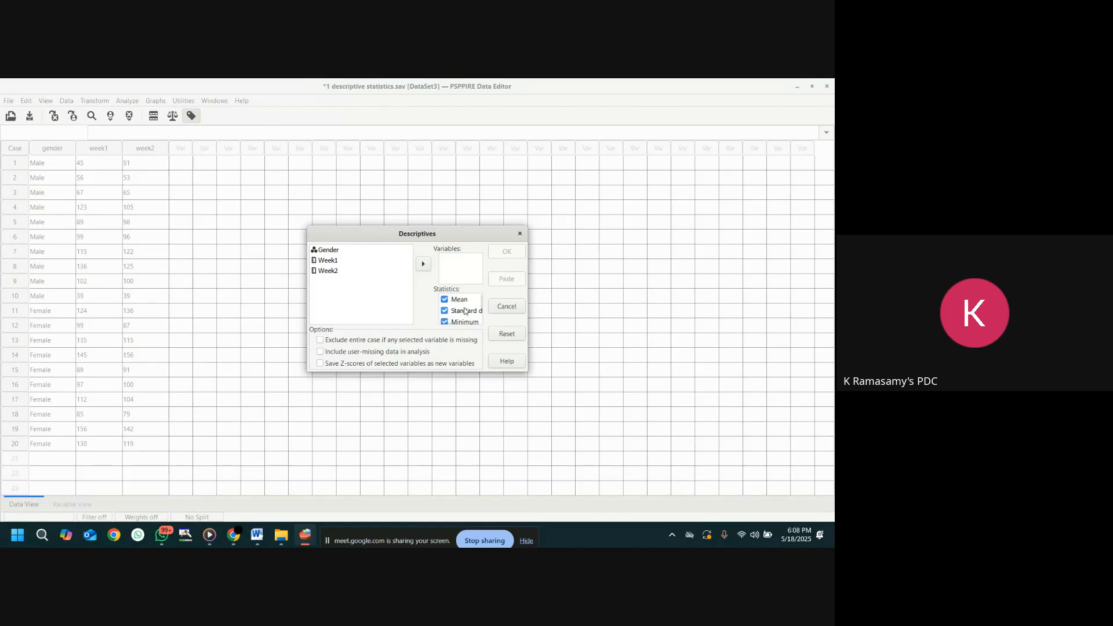
{"action": "scroll", "coordinate": [465, 312], "scroll_direction": "down", "scroll_amount": 3}
{"action": "scroll", "coordinate": [464, 312], "scroll_direction": "down", "scroll_amount": 2}
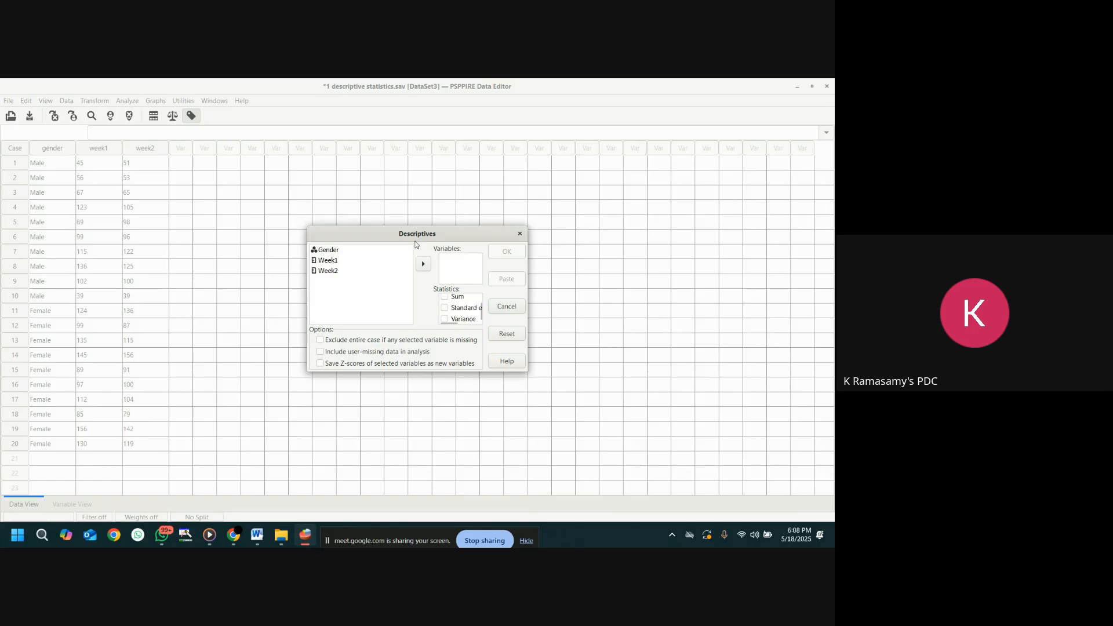
{"action": "left_click", "coordinate": [520, 233]}
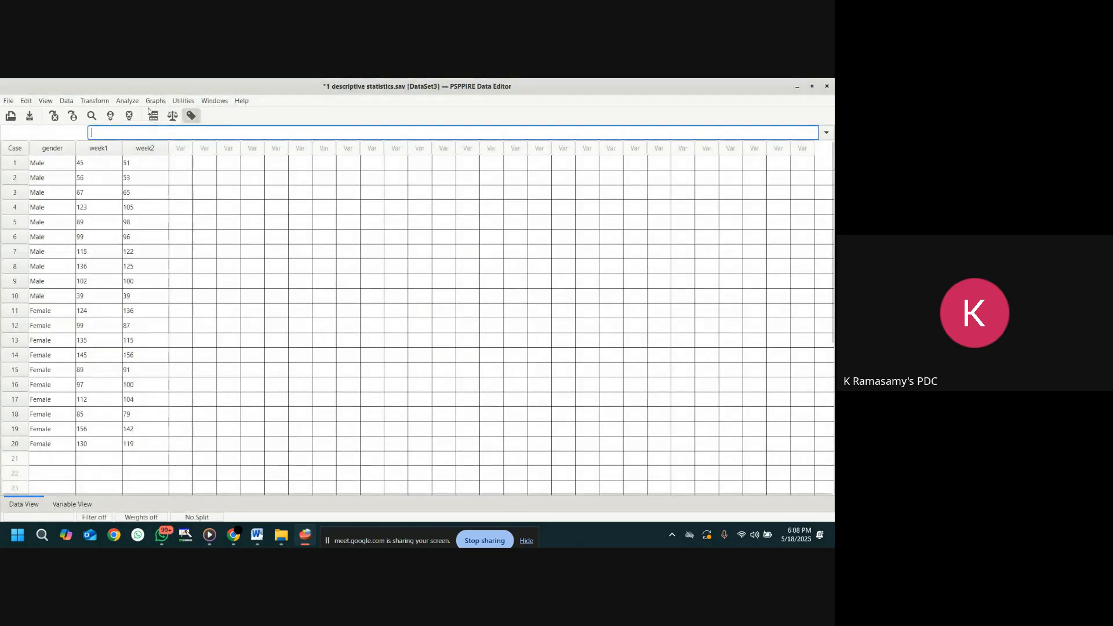
- Examine the statistics offered by the Frequencies analysis without running it, and return to the data editor
{"action": "left_click", "coordinate": [127, 101]}
{"action": "mouse_move", "coordinate": [171, 115]}
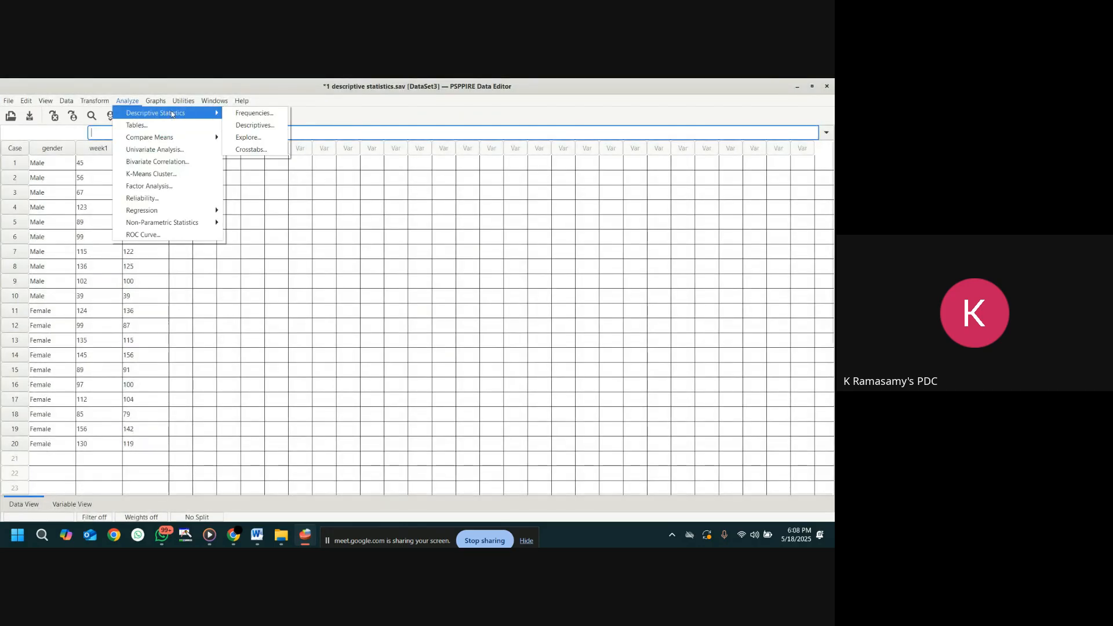
{"action": "left_click", "coordinate": [242, 114]}
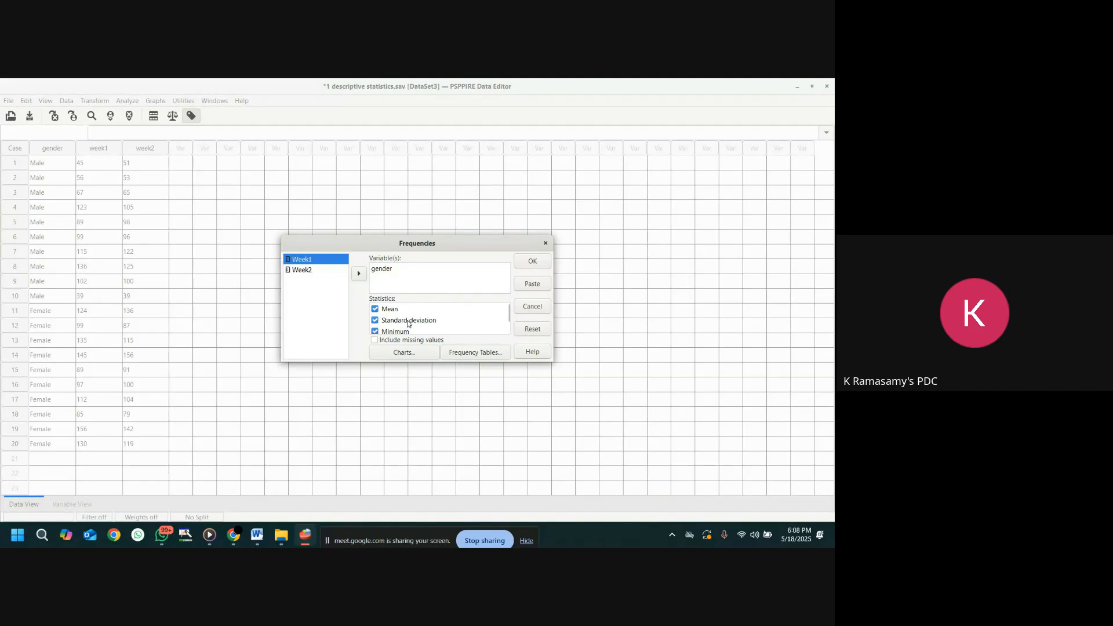
{"action": "scroll", "coordinate": [420, 323], "scroll_direction": "down", "scroll_amount": 1}
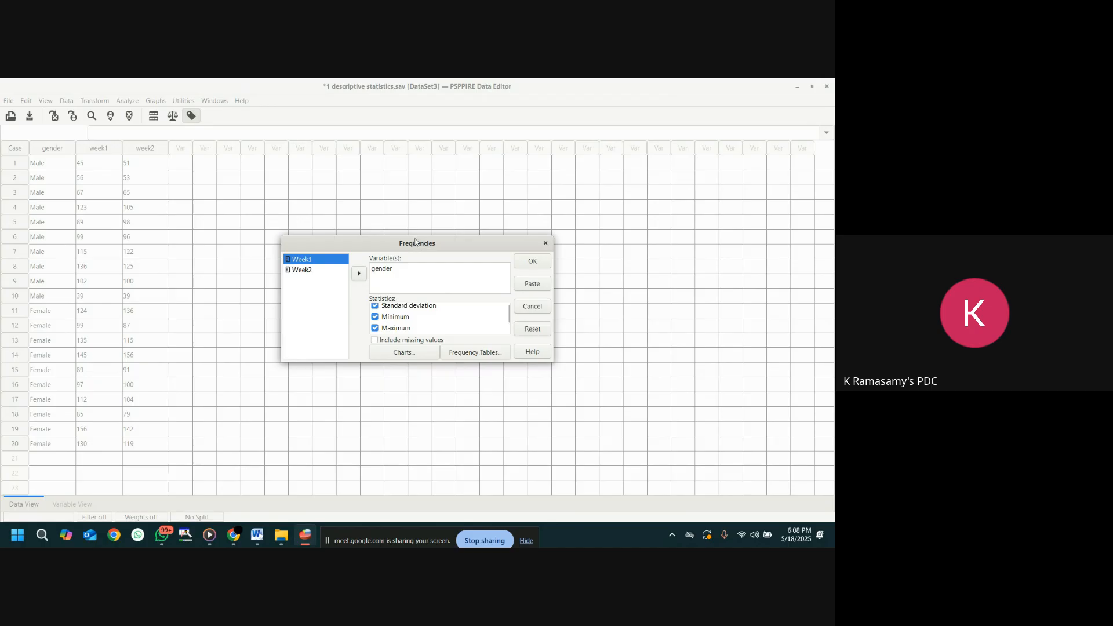
{"action": "left_click", "coordinate": [545, 244]}
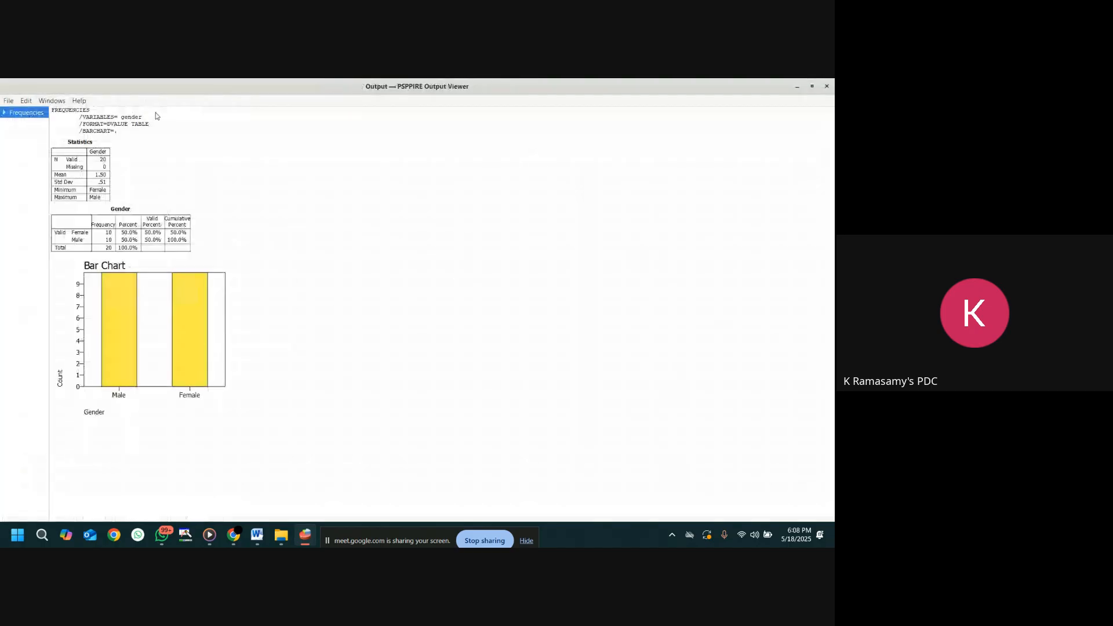
{"action": "left_click", "coordinate": [798, 86]}
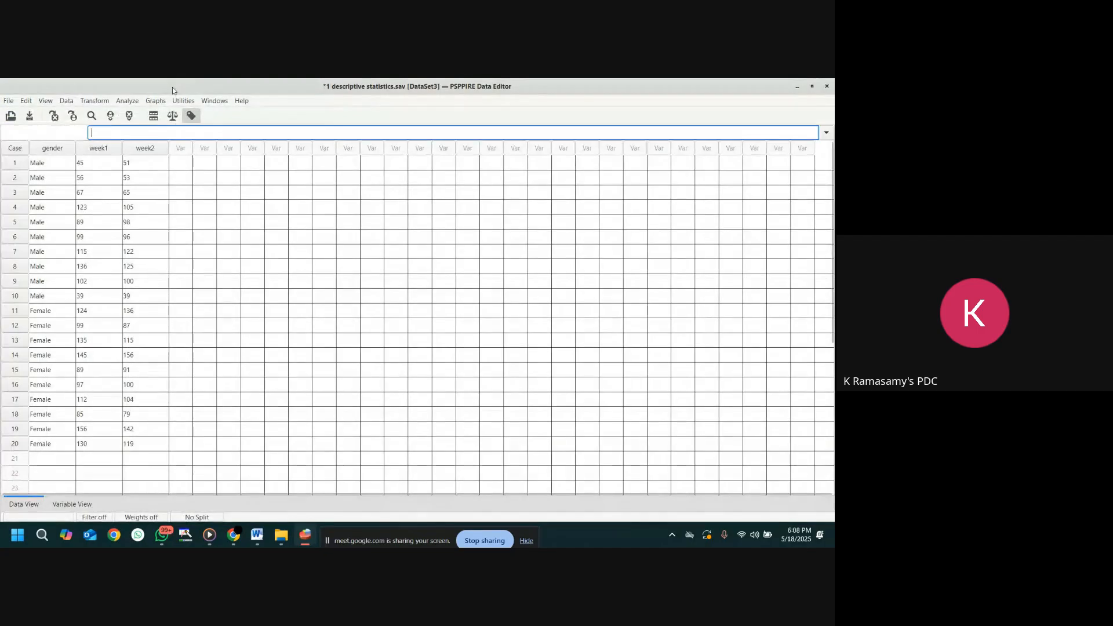
- Run Descriptives on the Week2 variable with the default statistics and review its table in the output viewer
{"action": "left_click", "coordinate": [129, 102]}
{"action": "mouse_move", "coordinate": [198, 113]}
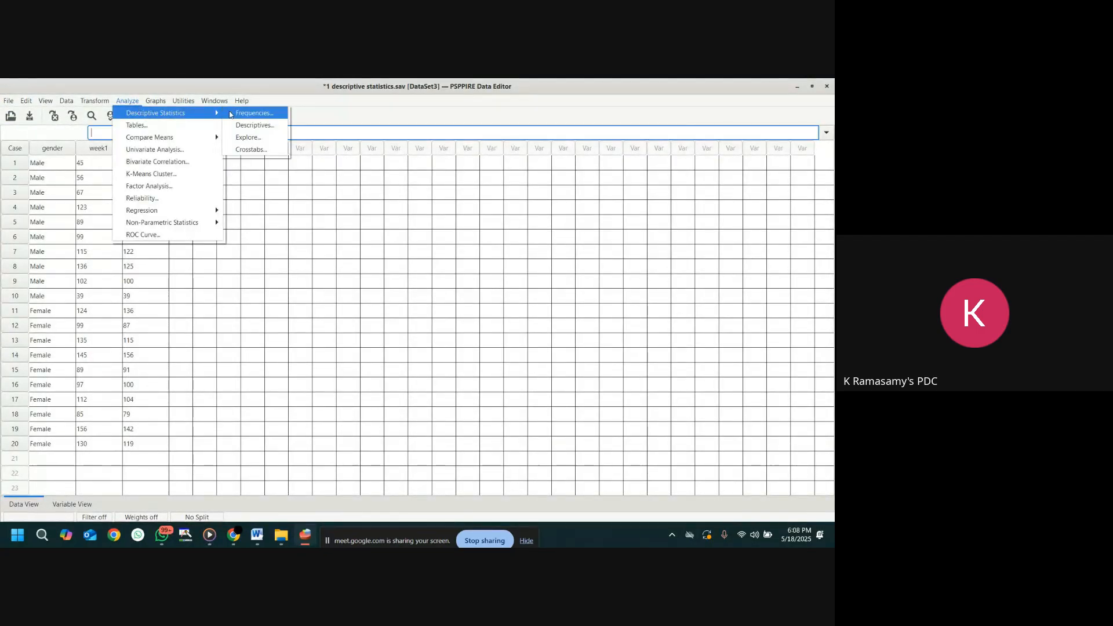
{"action": "left_click", "coordinate": [251, 126]}
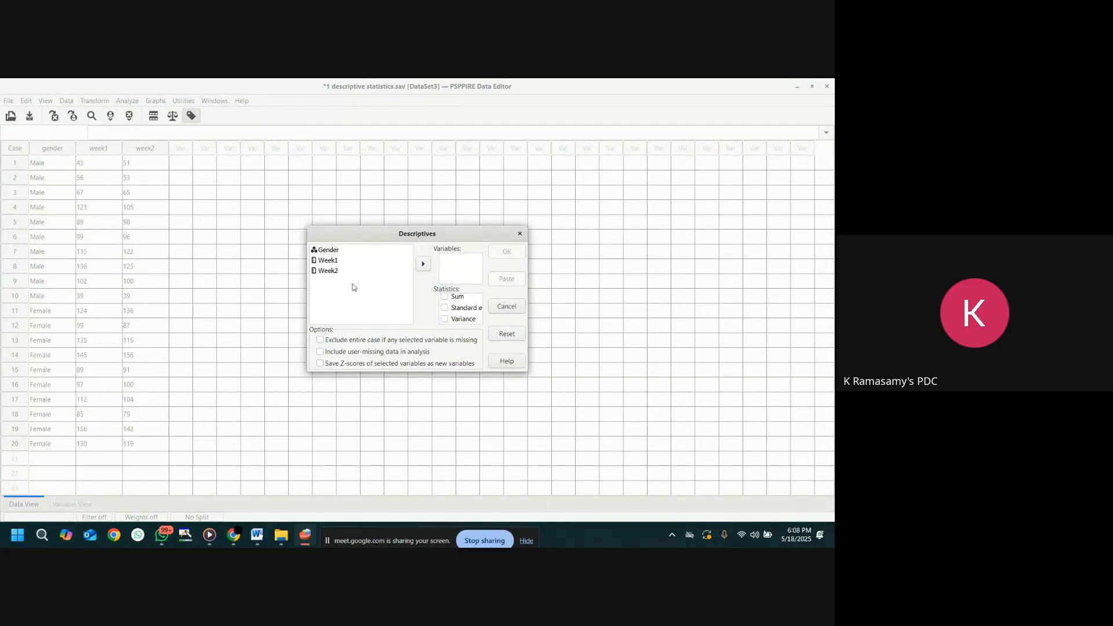
{"action": "left_click", "coordinate": [335, 273]}
{"action": "left_click", "coordinate": [424, 264]}
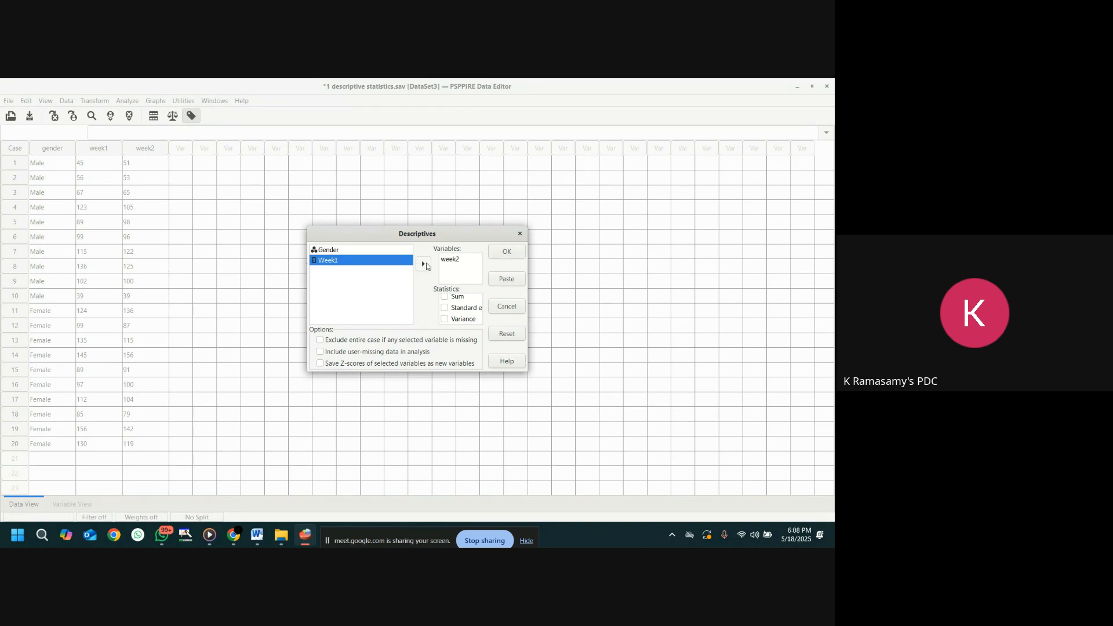
{"action": "scroll", "coordinate": [459, 310], "scroll_direction": "up", "scroll_amount": 3}
{"action": "scroll", "coordinate": [459, 311], "scroll_direction": "down", "scroll_amount": 3}
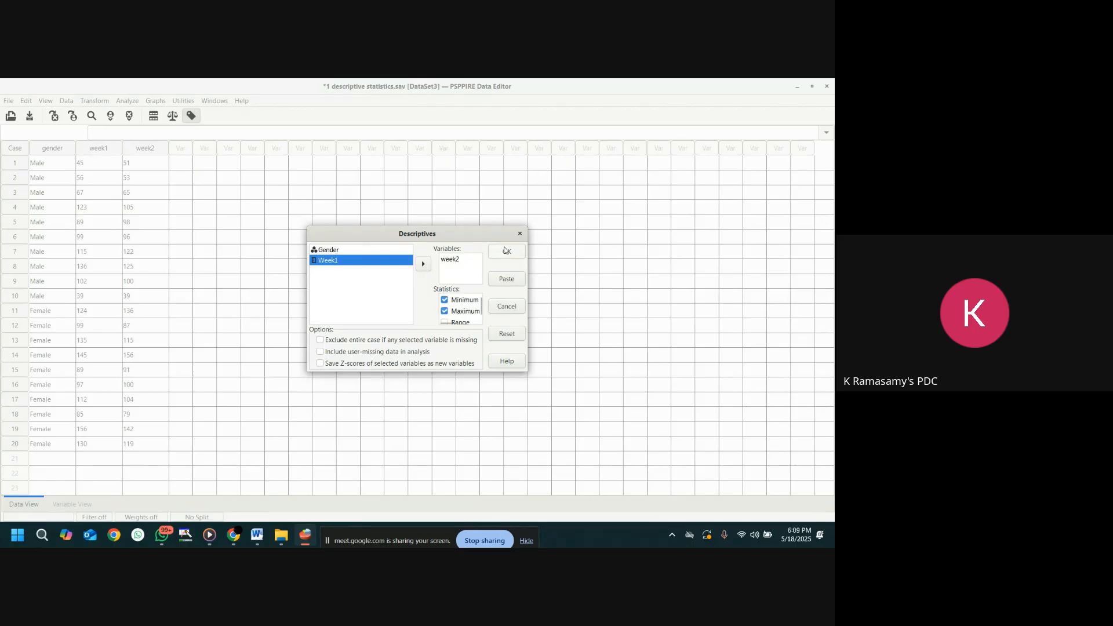
{"action": "left_click", "coordinate": [503, 254]}
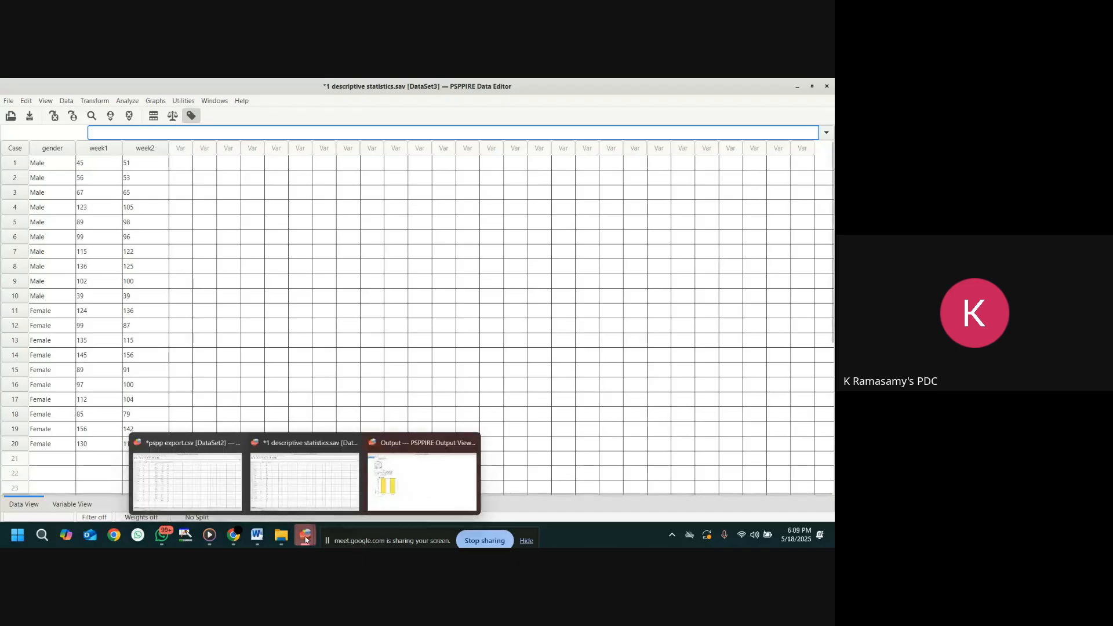
{"action": "left_click", "coordinate": [422, 482]}
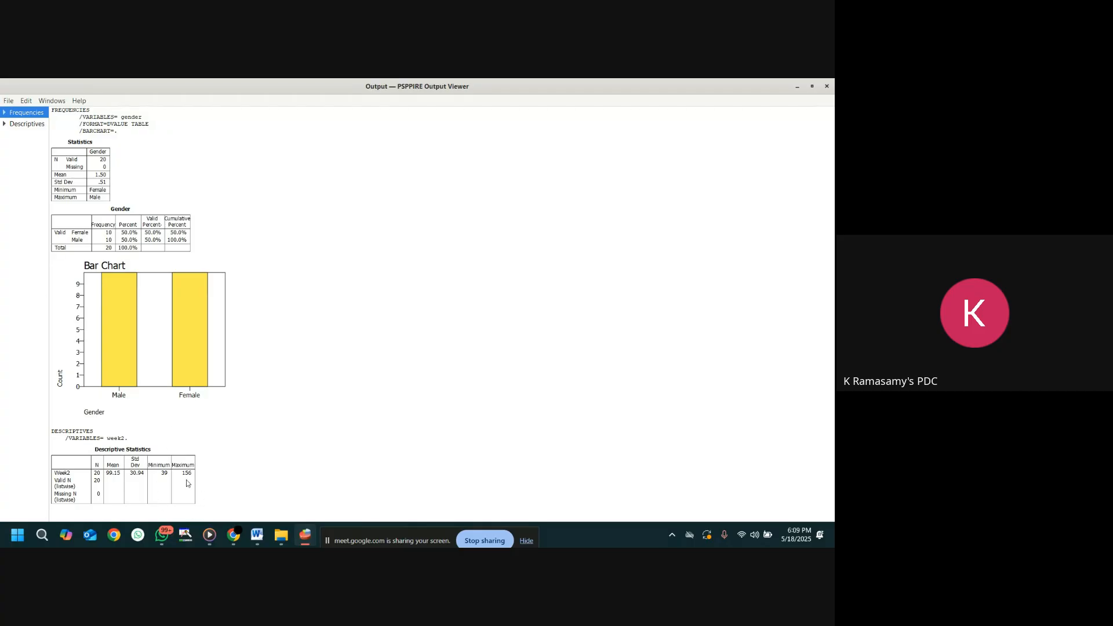
{"action": "left_click", "coordinate": [798, 87]}
- Consult Exercise No. 13 on Crosstabulation in the Word exercise document, highlight its command path, and return to the PSPPIRE data editor
{"action": "left_click", "coordinate": [131, 101]}
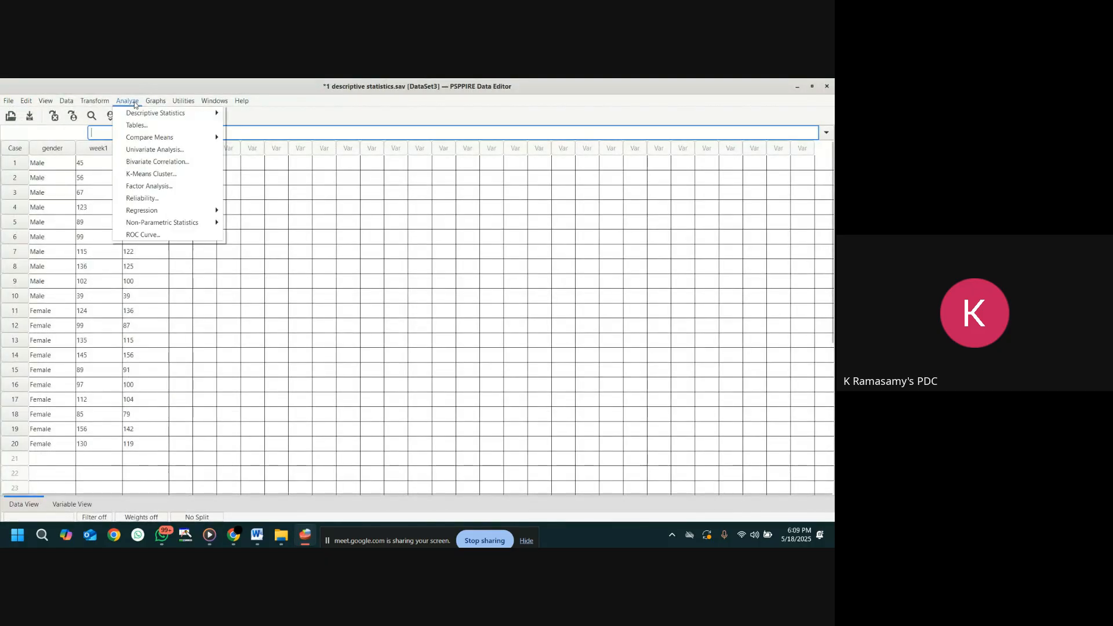
{"action": "mouse_move", "coordinate": [174, 113]}
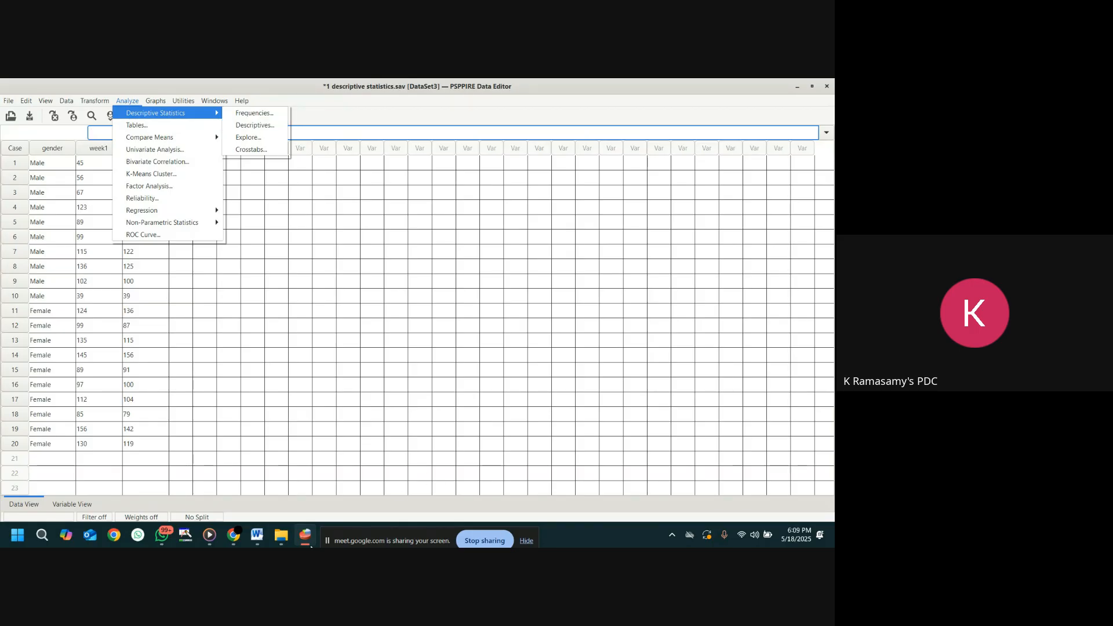
{"action": "left_click", "coordinate": [257, 535]}
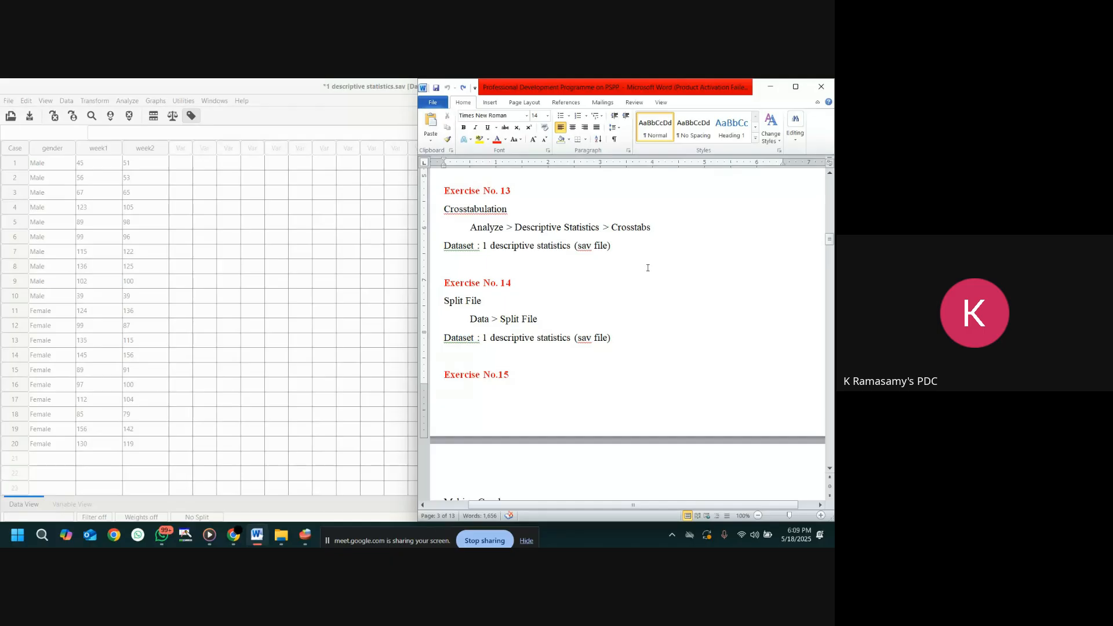
{"action": "scroll", "coordinate": [636, 273], "scroll_direction": "down", "scroll_amount": 3}
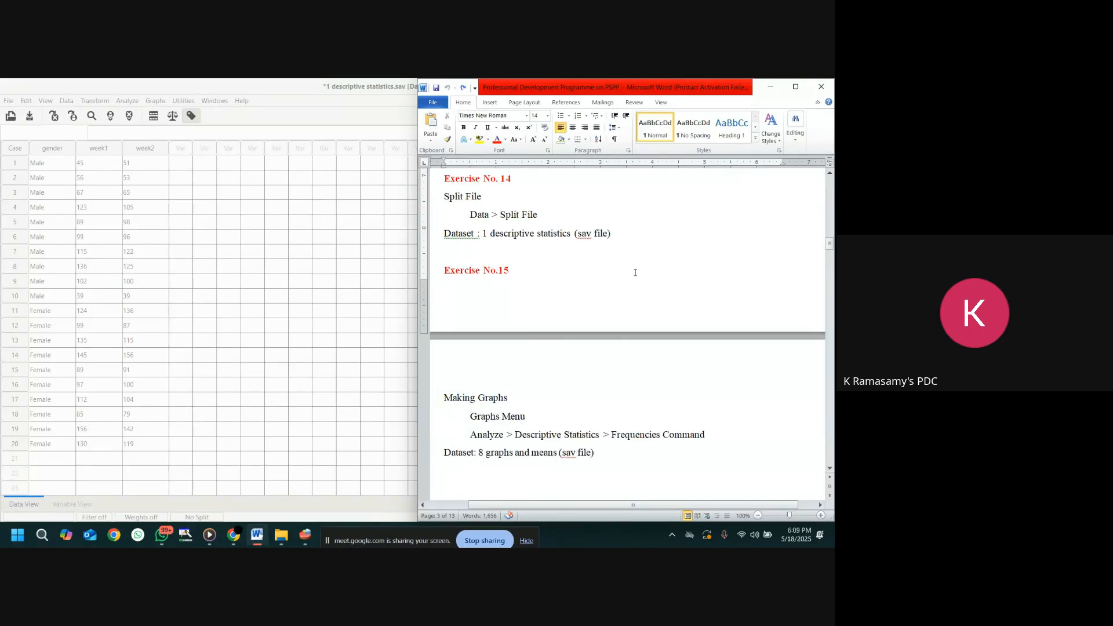
{"action": "scroll", "coordinate": [635, 273], "scroll_direction": "up", "scroll_amount": 2}
{"action": "scroll", "coordinate": [635, 273], "scroll_direction": "up", "scroll_amount": 3}
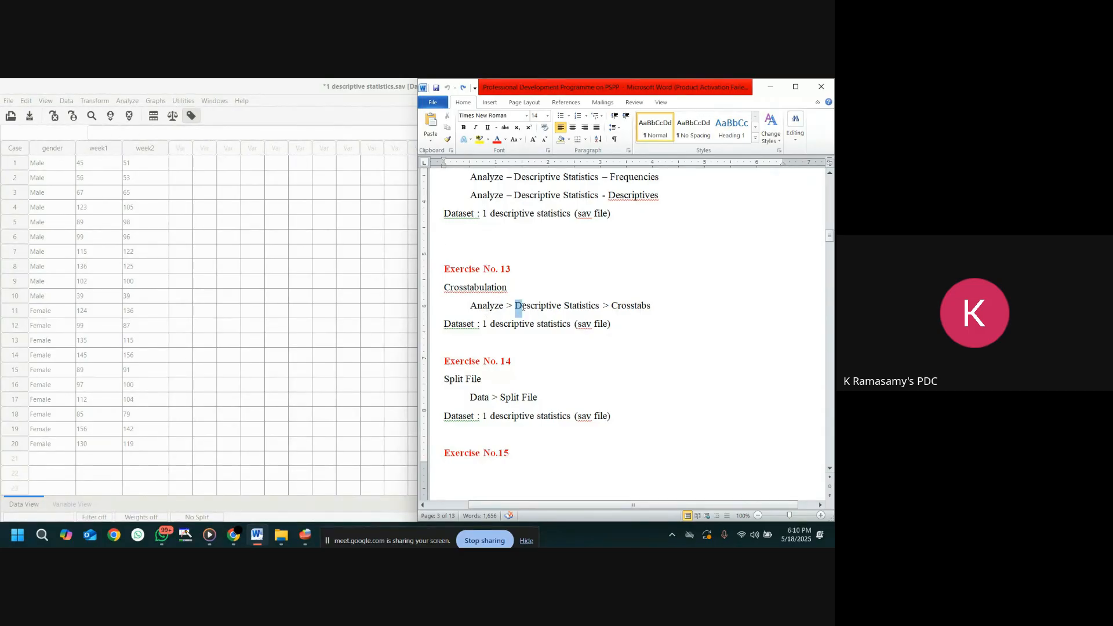
{"action": "left_click_drag", "start_coordinate": [515, 306], "coordinate": [612, 315]}
{"action": "left_click", "coordinate": [324, 255]}
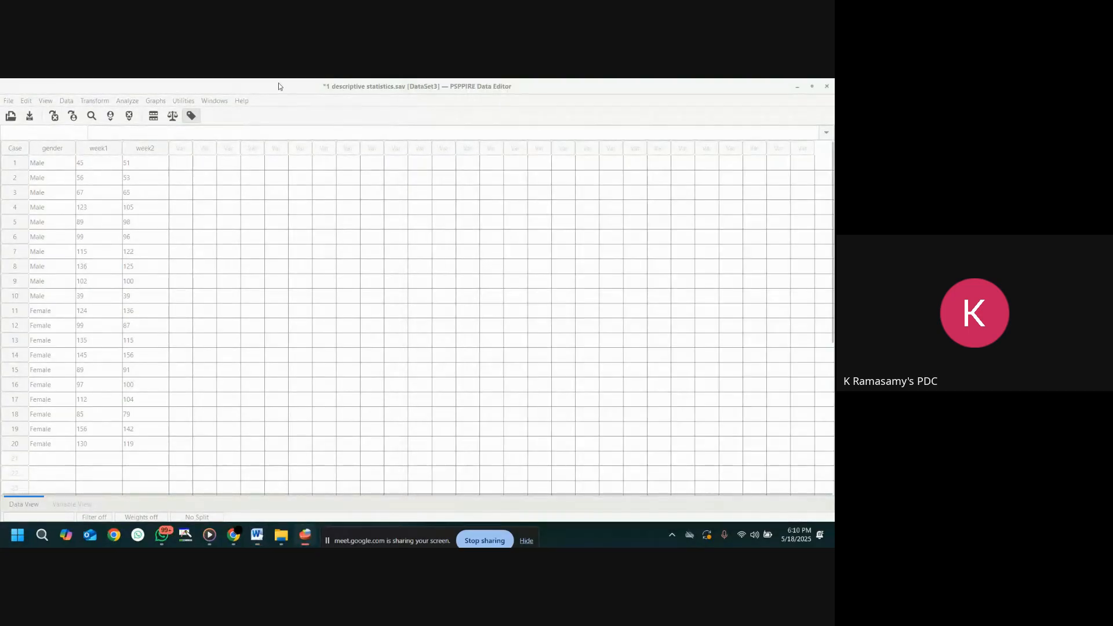
- Set up a Crosstabs analysis with week1 as the row variable and gender as the column variable
{"action": "left_click", "coordinate": [128, 102]}
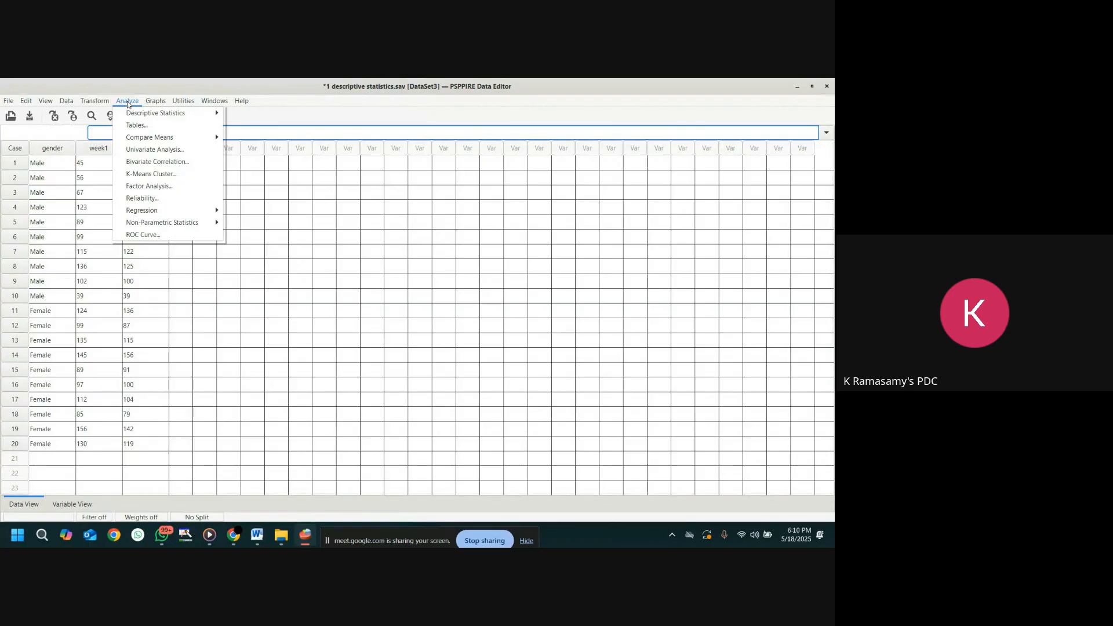
{"action": "mouse_move", "coordinate": [151, 116]}
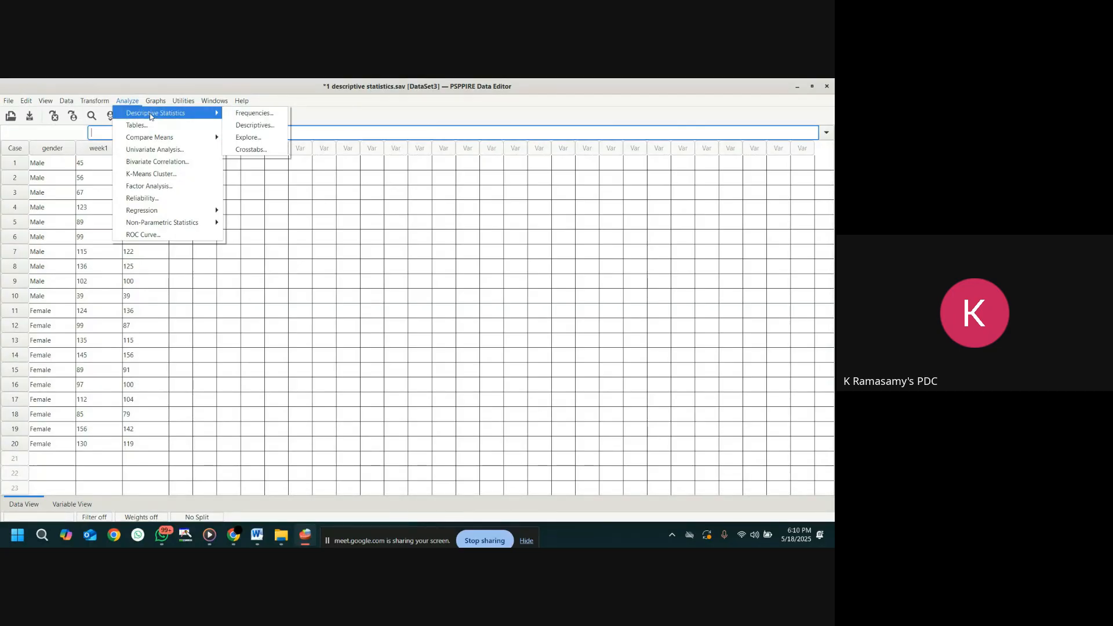
{"action": "left_click", "coordinate": [262, 150]}
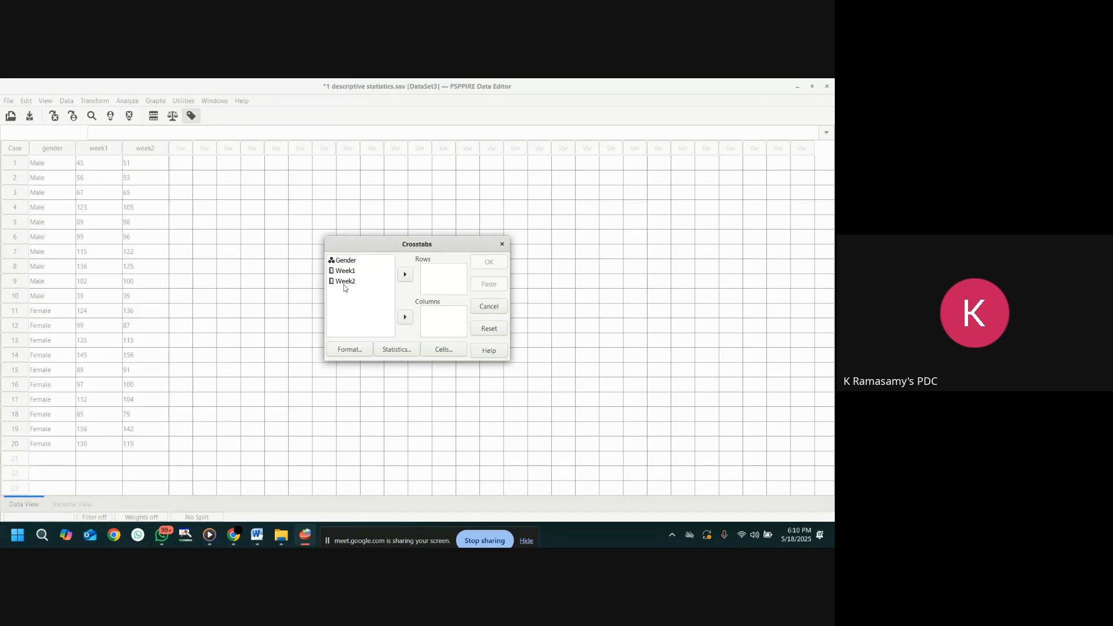
{"action": "left_click", "coordinate": [346, 261]}
{"action": "left_click", "coordinate": [405, 317]}
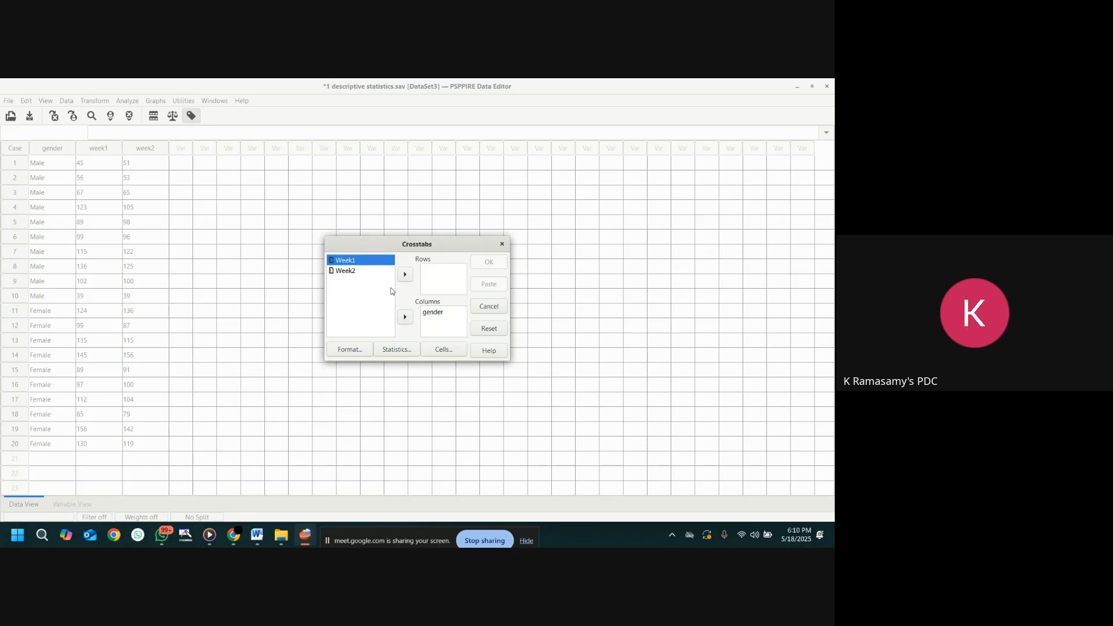
{"action": "left_click", "coordinate": [406, 274]}
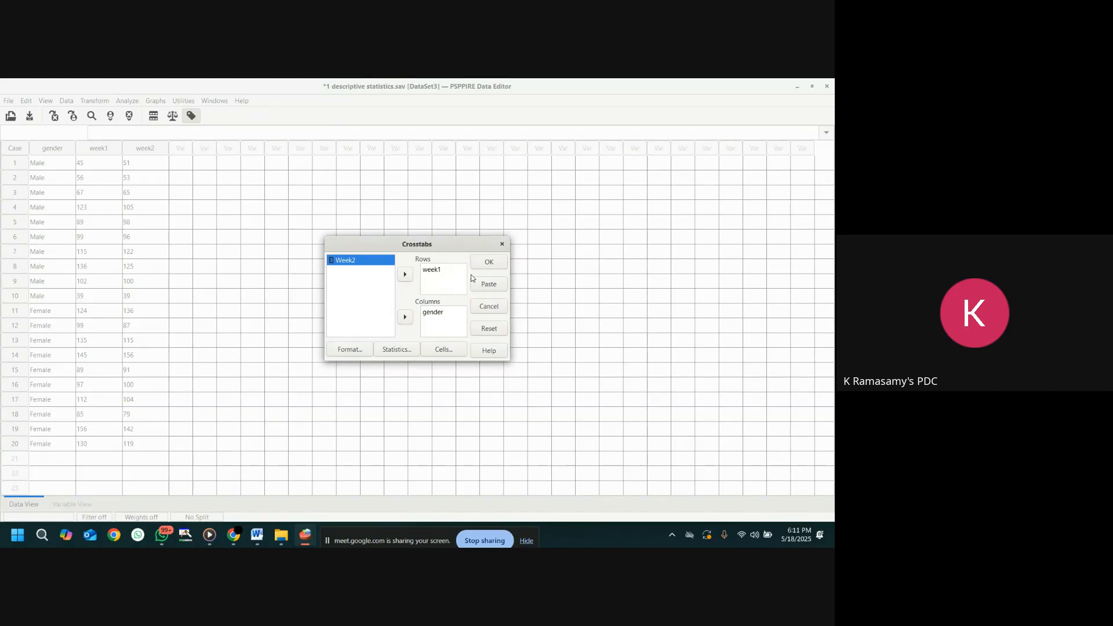
- Check the crosstab's Format, Statistics and Cells options, keep the default settings, and run the analysis
{"action": "left_click", "coordinate": [349, 349]}
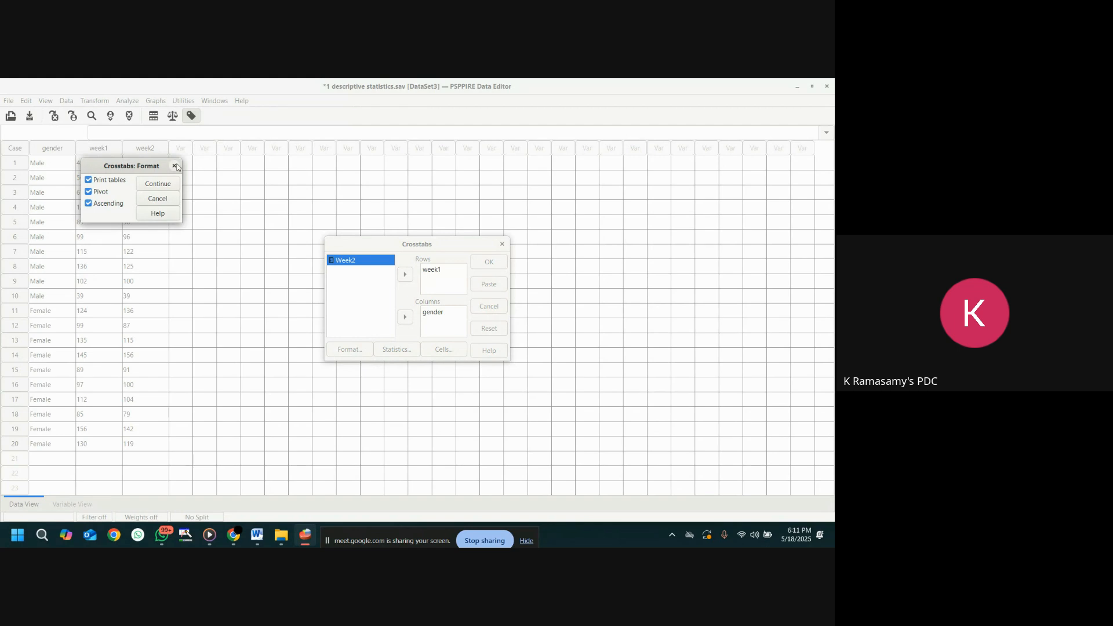
{"action": "left_click", "coordinate": [174, 166]}
{"action": "left_click", "coordinate": [396, 351]}
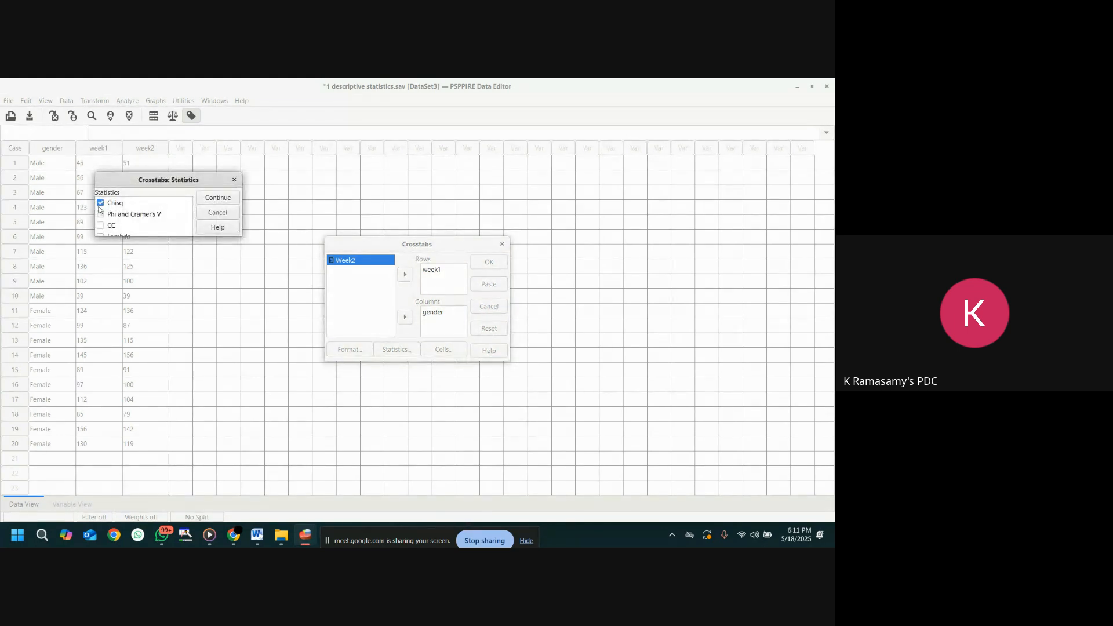
{"action": "left_click", "coordinate": [103, 204]}
{"action": "left_click", "coordinate": [234, 180]}
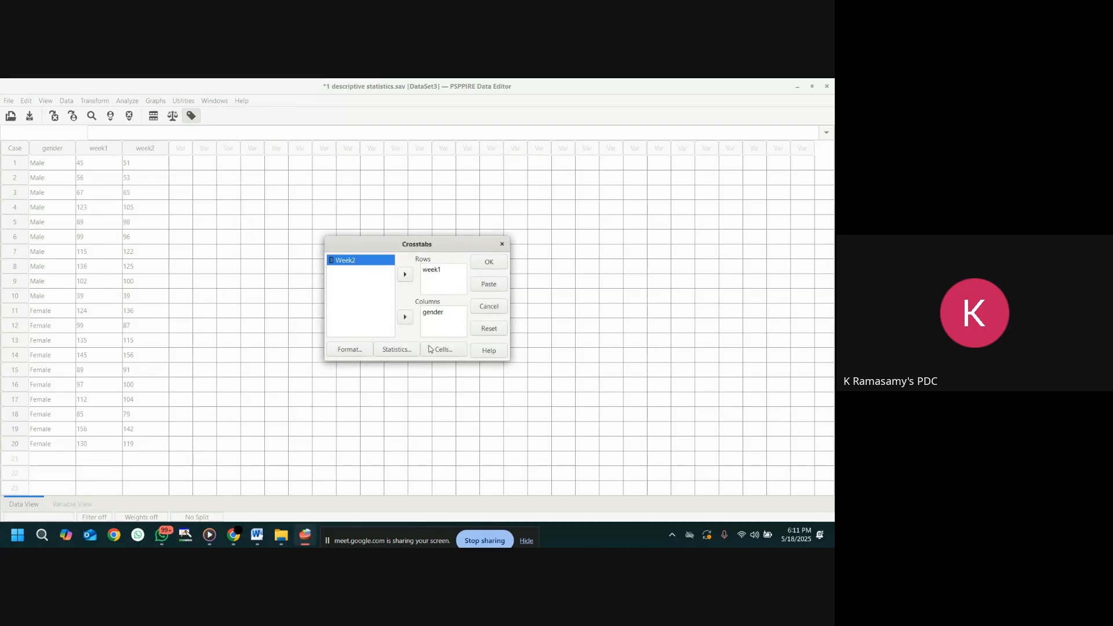
{"action": "left_click", "coordinate": [453, 350]}
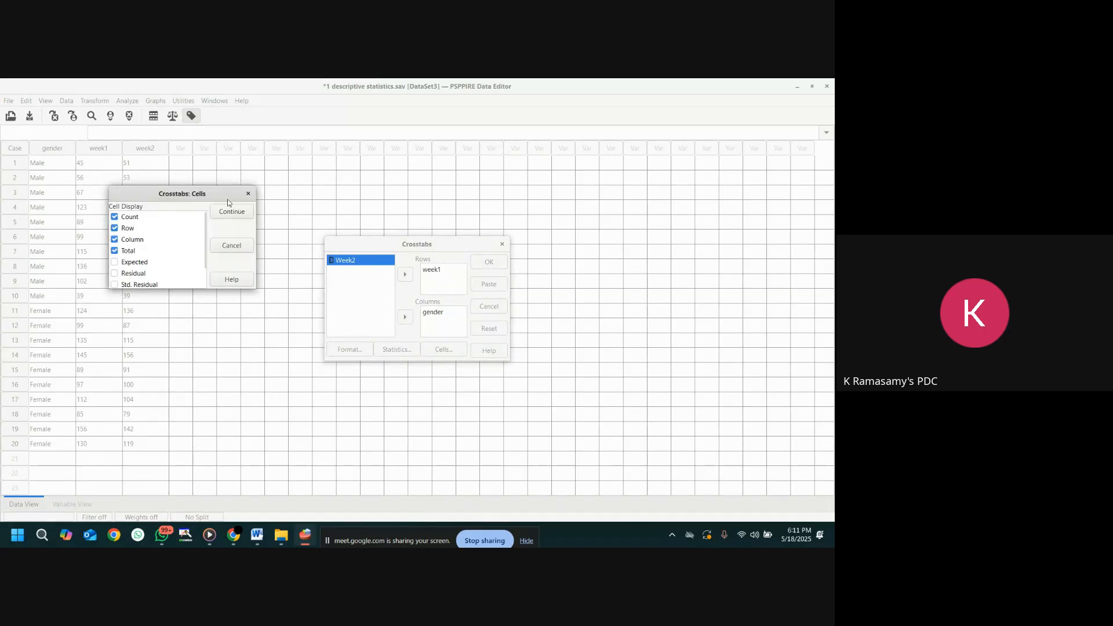
{"action": "left_click", "coordinate": [248, 195]}
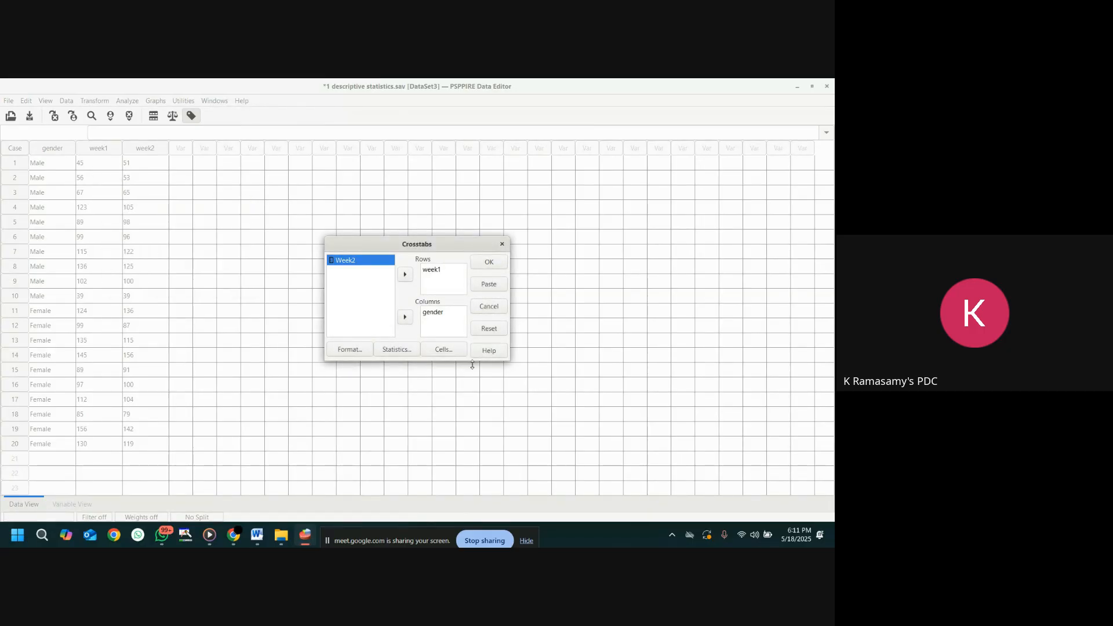
{"action": "left_click", "coordinate": [494, 265]}
- Review the Crosstabs summary, the Week1 × Gender table and the Chi-Square Tests in the output viewer, and minimize the viewer
{"action": "mouse_move", "coordinate": [306, 542]}
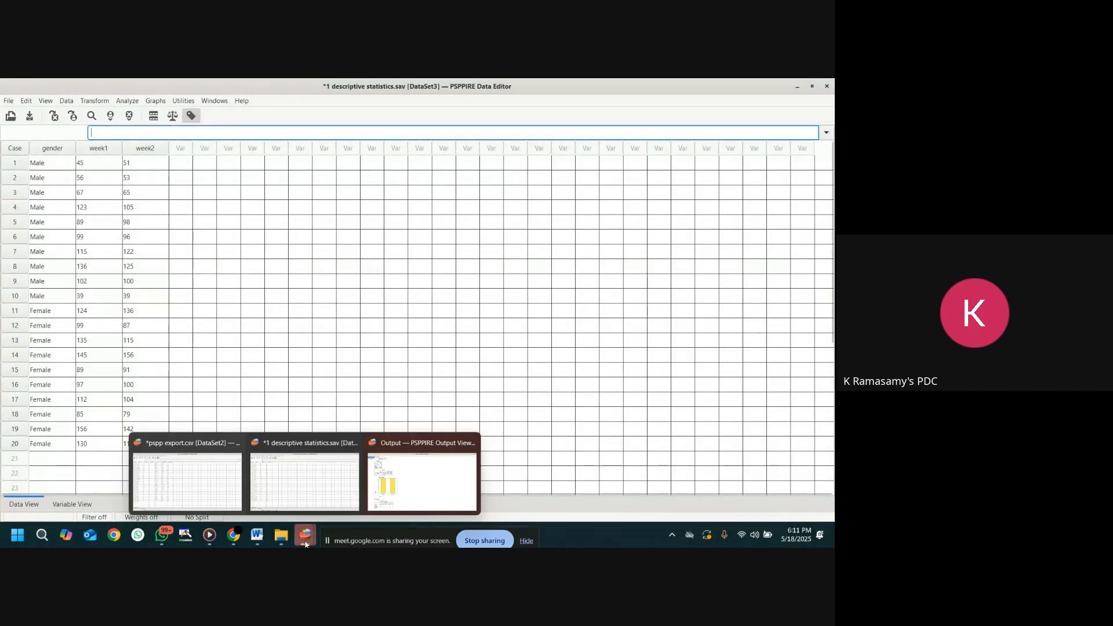
{"action": "left_click", "coordinate": [445, 487]}
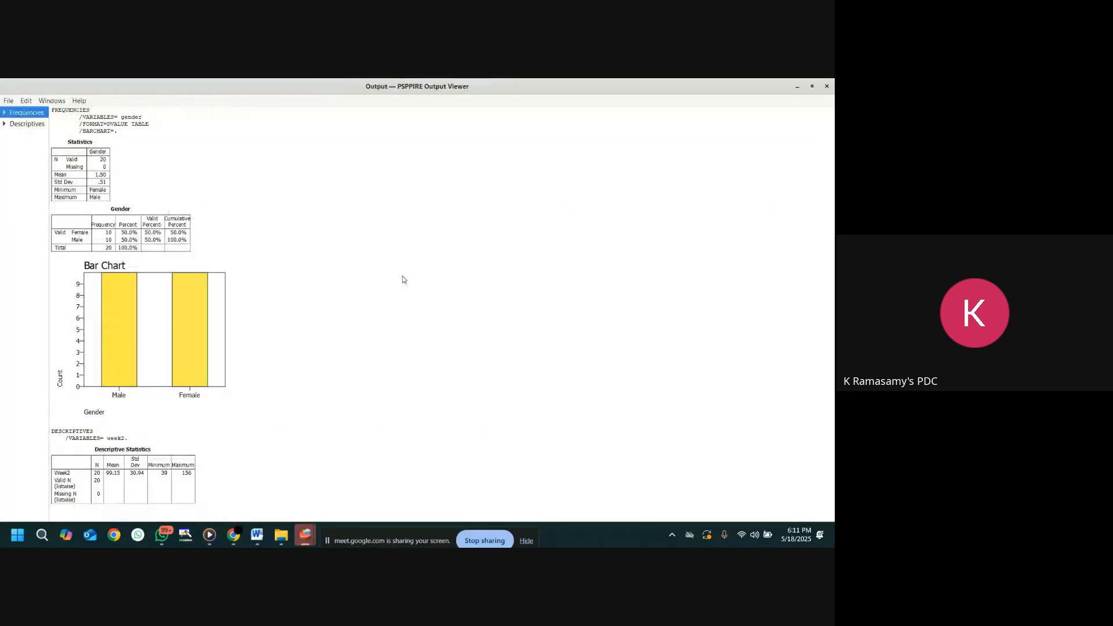
{"action": "scroll", "coordinate": [402, 279], "scroll_direction": "down", "scroll_amount": 5}
{"action": "scroll", "coordinate": [402, 279], "scroll_direction": "down", "scroll_amount": 3}
{"action": "scroll", "coordinate": [402, 278], "scroll_direction": "up", "scroll_amount": 5}
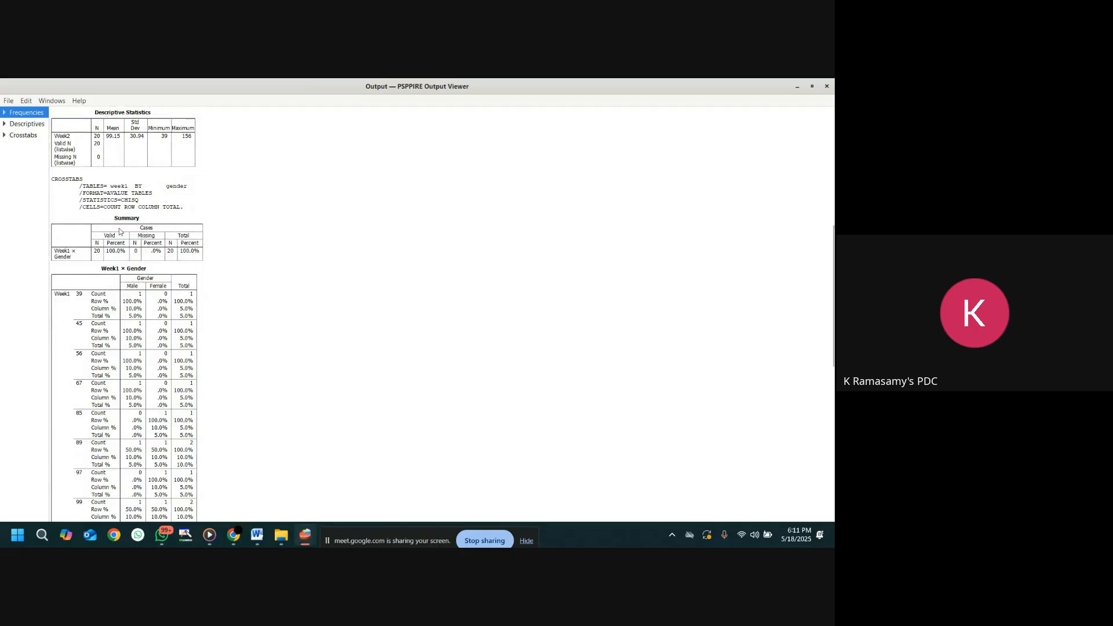
{"action": "scroll", "coordinate": [121, 246], "scroll_direction": "down", "scroll_amount": 1}
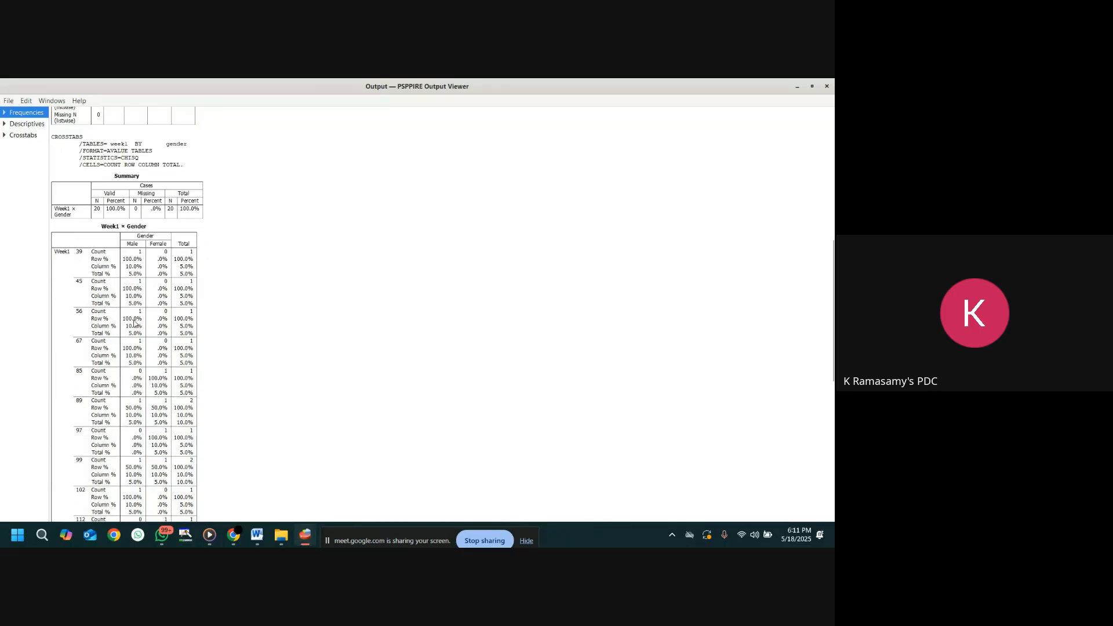
{"action": "scroll", "coordinate": [116, 296], "scroll_direction": "down", "scroll_amount": 1}
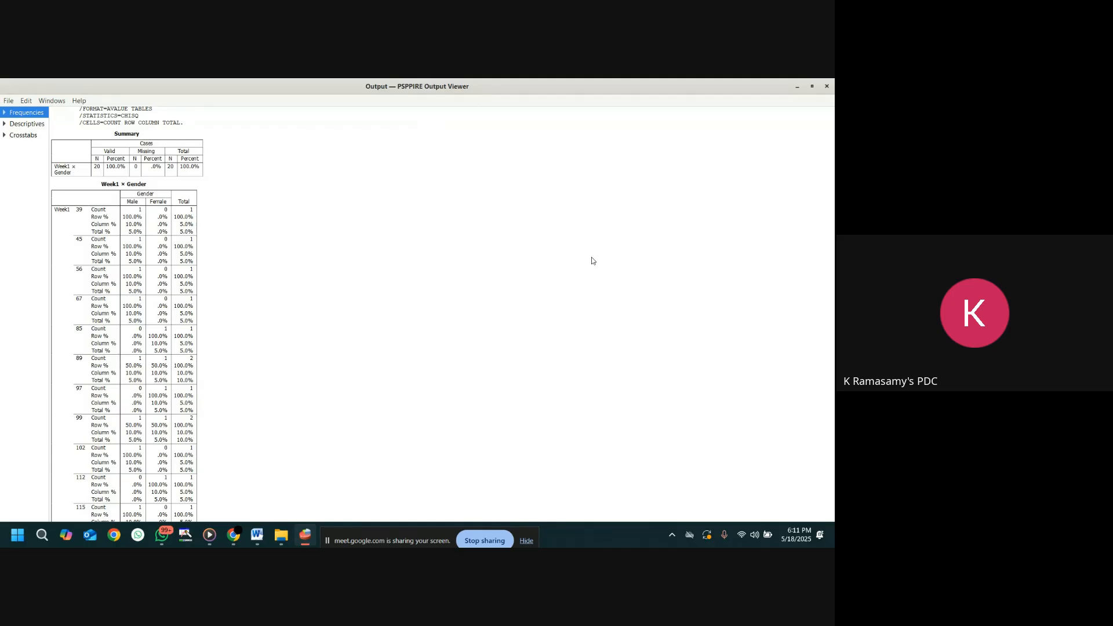
{"action": "scroll", "coordinate": [251, 270], "scroll_direction": "down", "scroll_amount": 10}
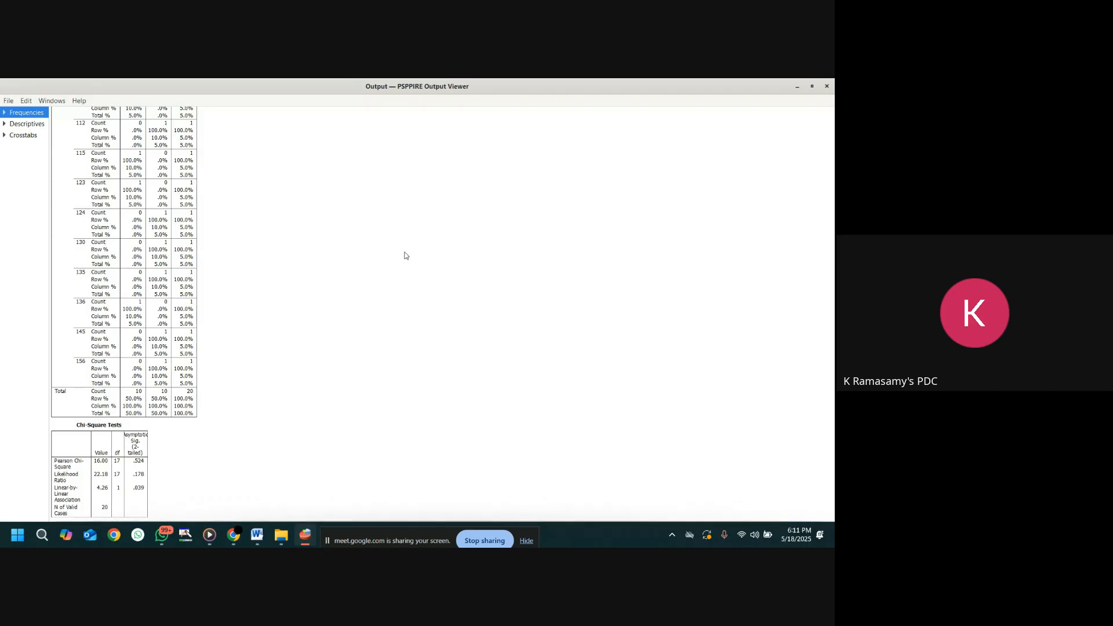
{"action": "left_click", "coordinate": [797, 86]}
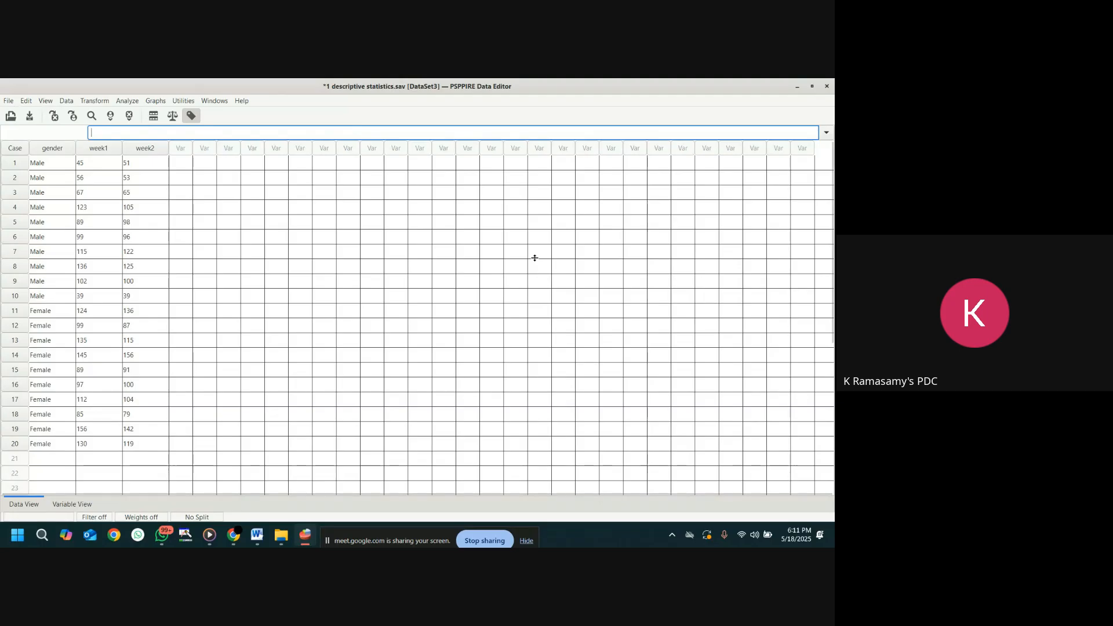
{"action": "mouse_move", "coordinate": [313, 541]}
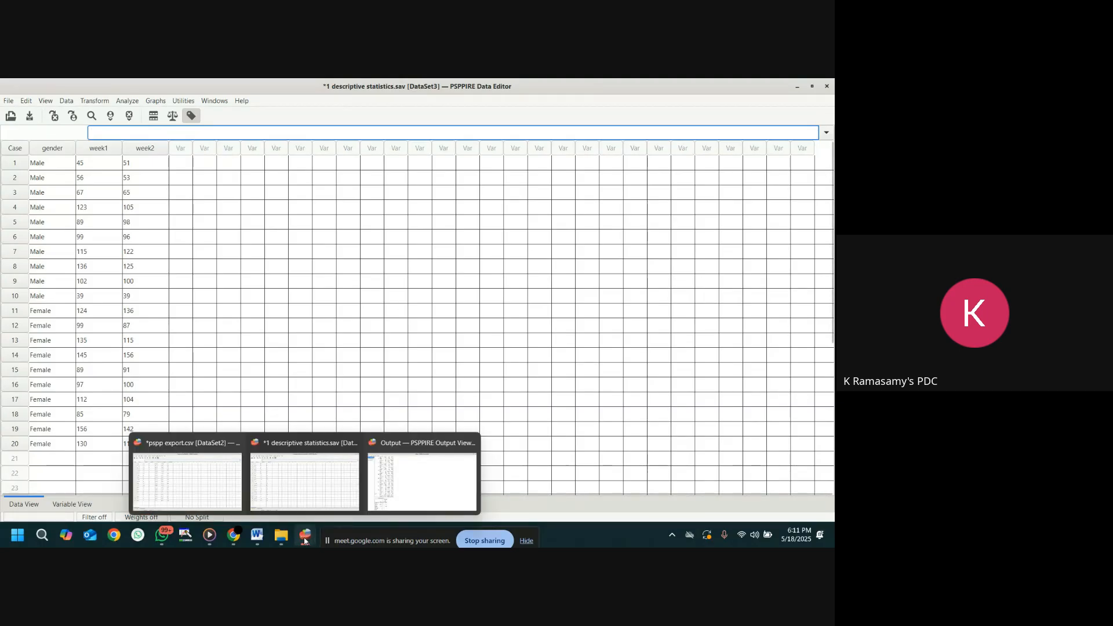
- Review the Frequencies, Descriptives and Crosstabs results in the output viewer, and minimize the viewer
{"action": "left_click", "coordinate": [426, 481]}
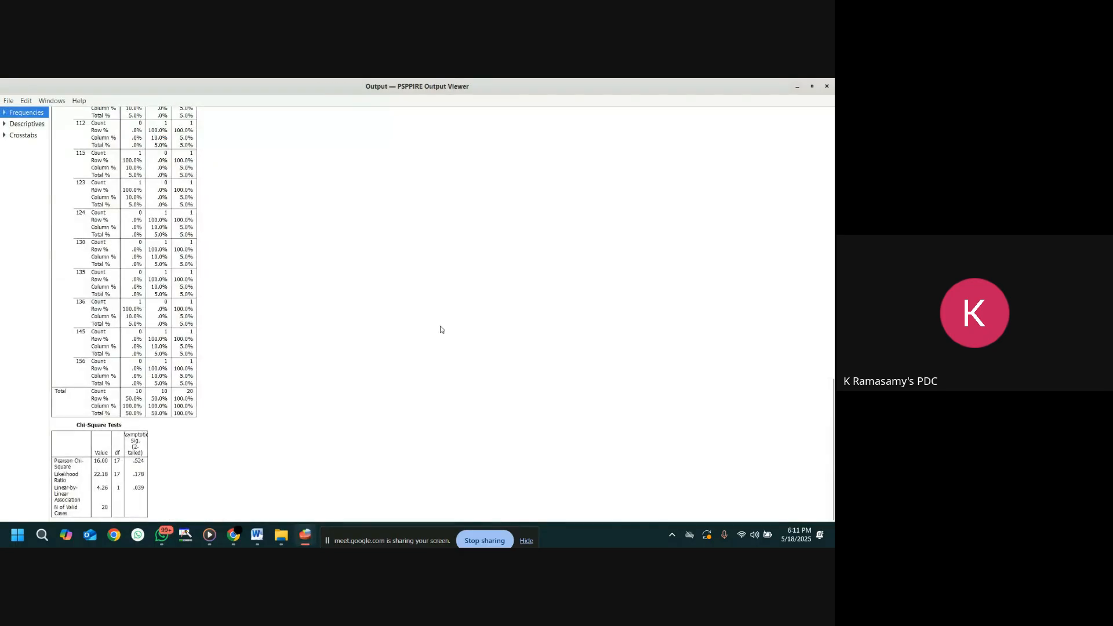
{"action": "scroll", "coordinate": [474, 338], "scroll_direction": "up", "scroll_amount": 15}
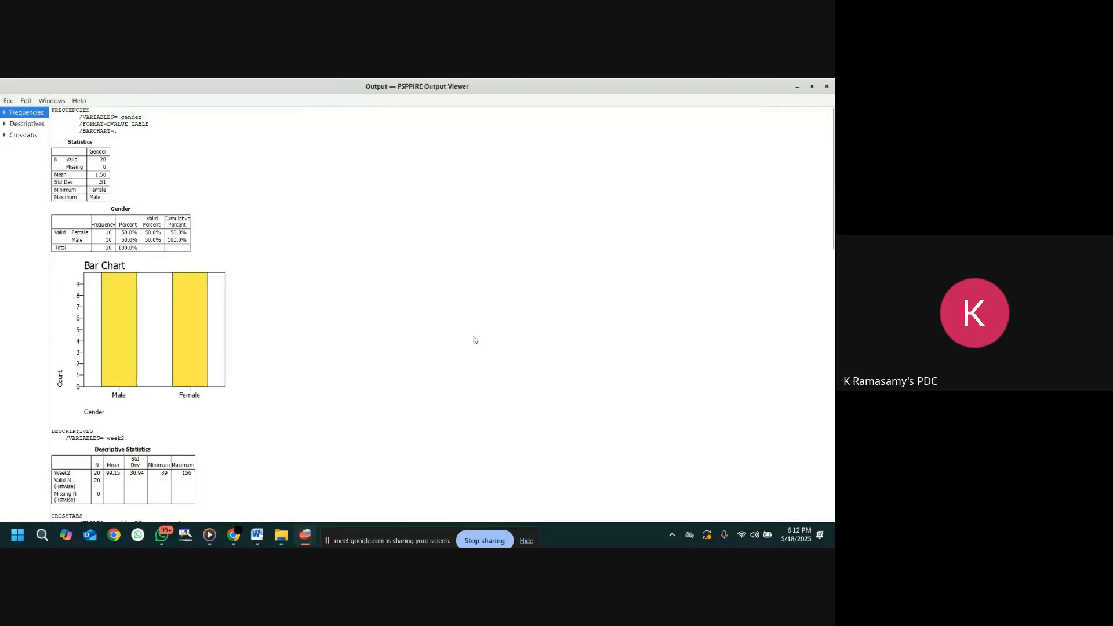
{"action": "scroll", "coordinate": [466, 275], "scroll_direction": "down", "scroll_amount": 5}
{"action": "scroll", "coordinate": [465, 275], "scroll_direction": "down", "scroll_amount": 1}
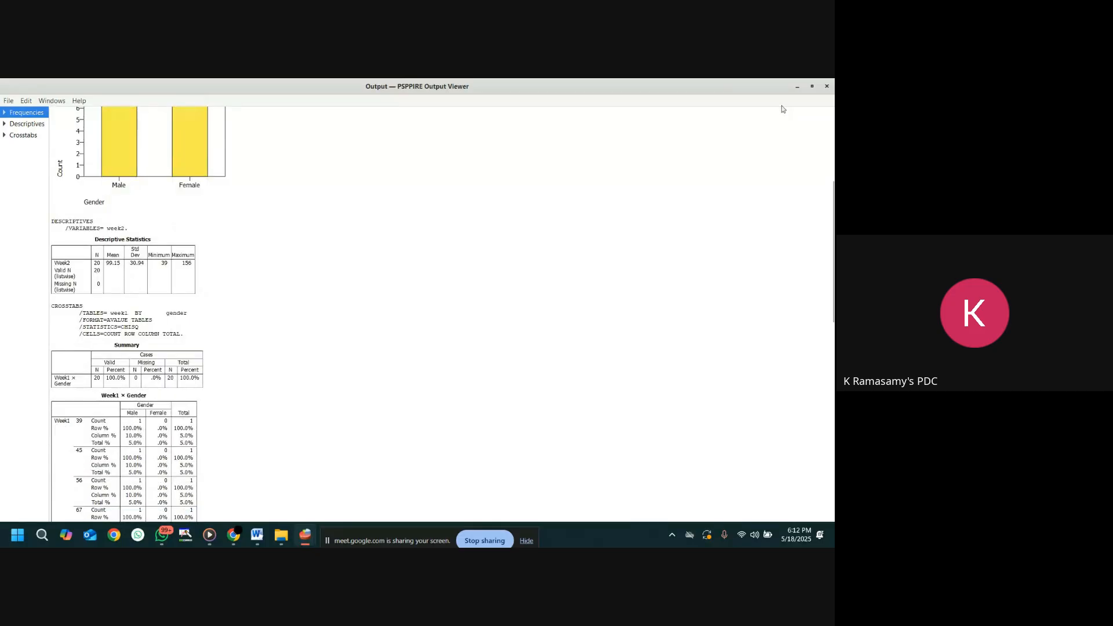
{"action": "left_click", "coordinate": [798, 86]}
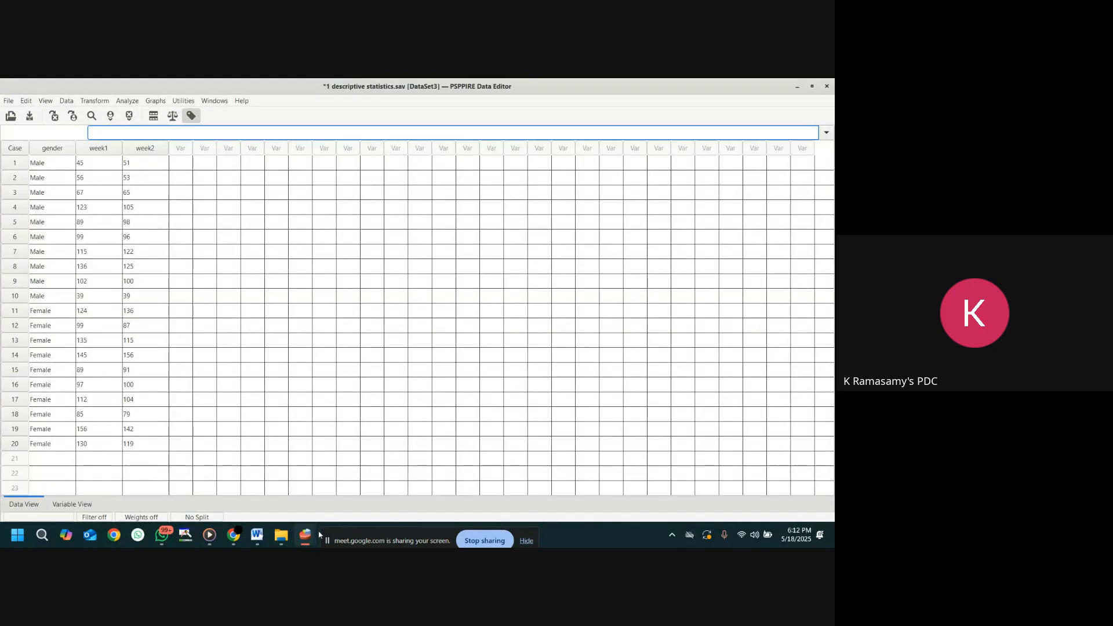
- Consult Exercise No. 14 on Split File in the Word exercise document and return to the PSPPIRE data editor
{"action": "left_click", "coordinate": [259, 538]}
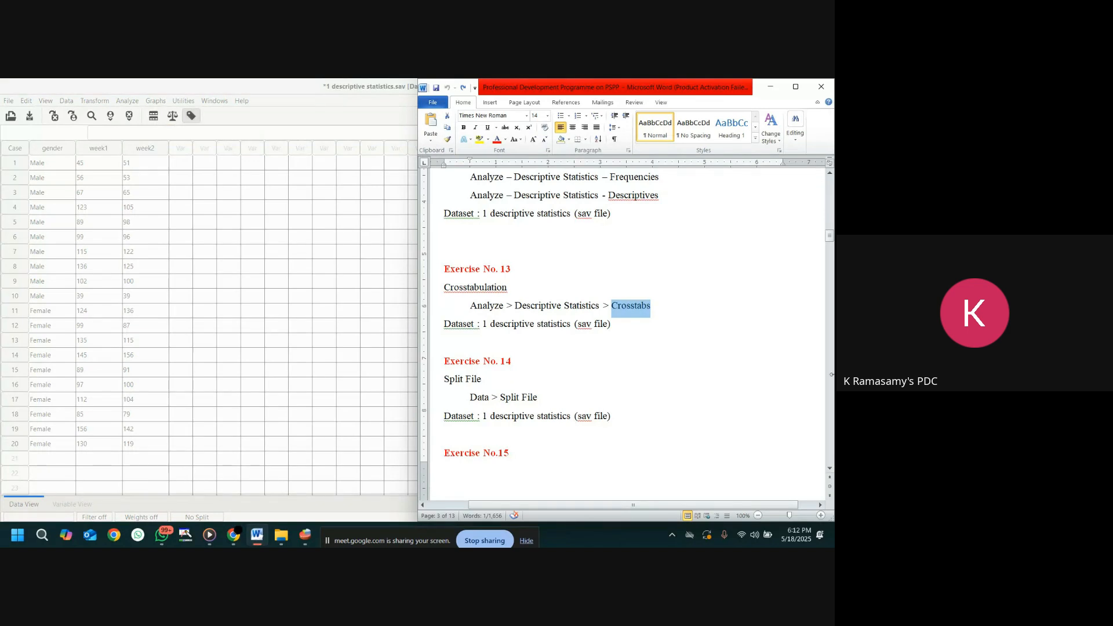
{"action": "left_click", "coordinate": [649, 281]}
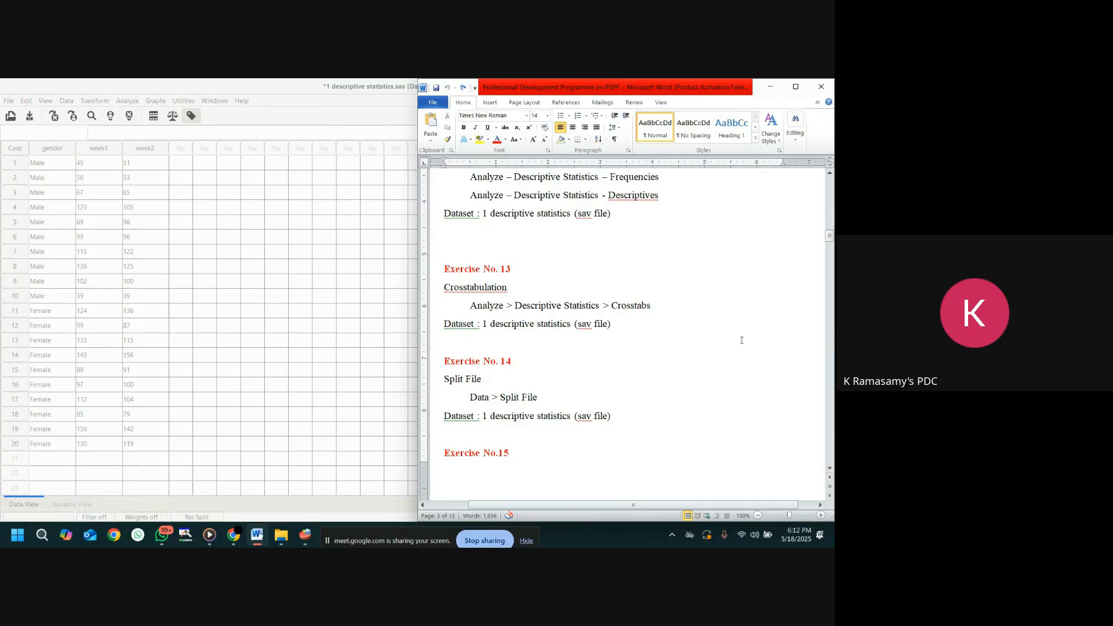
{"action": "scroll", "coordinate": [729, 317], "scroll_direction": "down", "scroll_amount": 3}
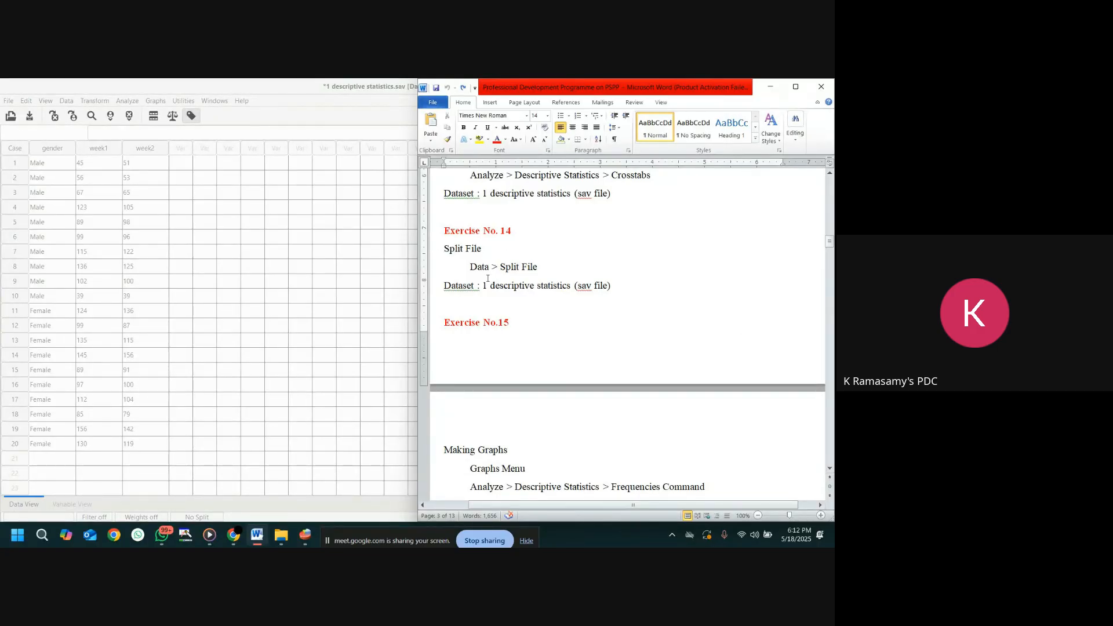
{"action": "left_click", "coordinate": [775, 88]}
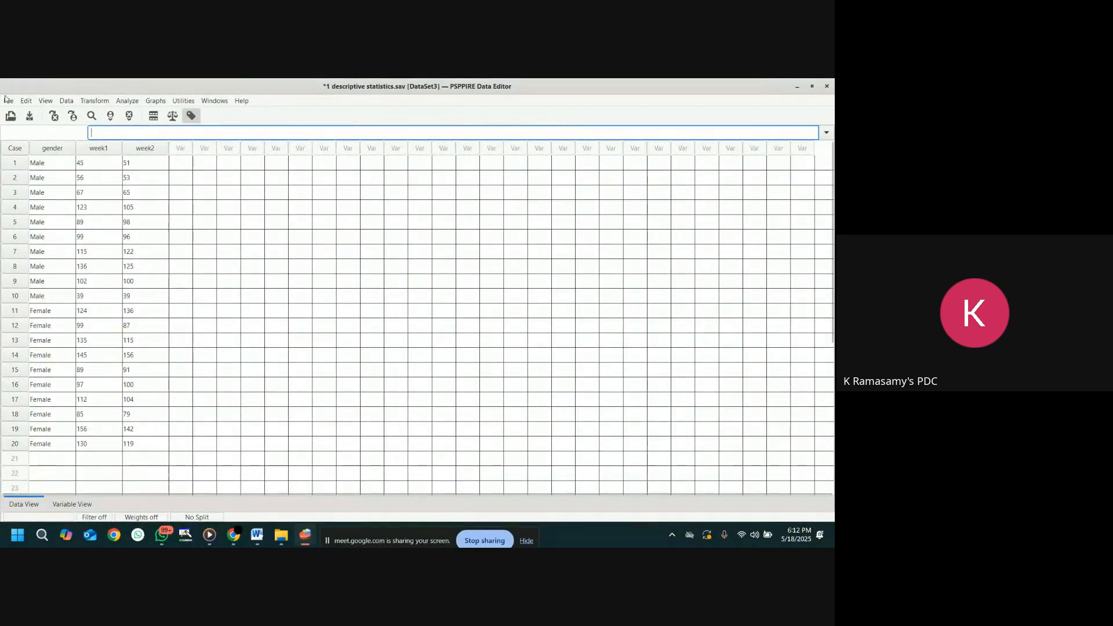
- Run Descriptives on week2 for the unsplit dataset, check its table at the end of the output, and minimize the viewer
{"action": "left_click", "coordinate": [127, 101]}
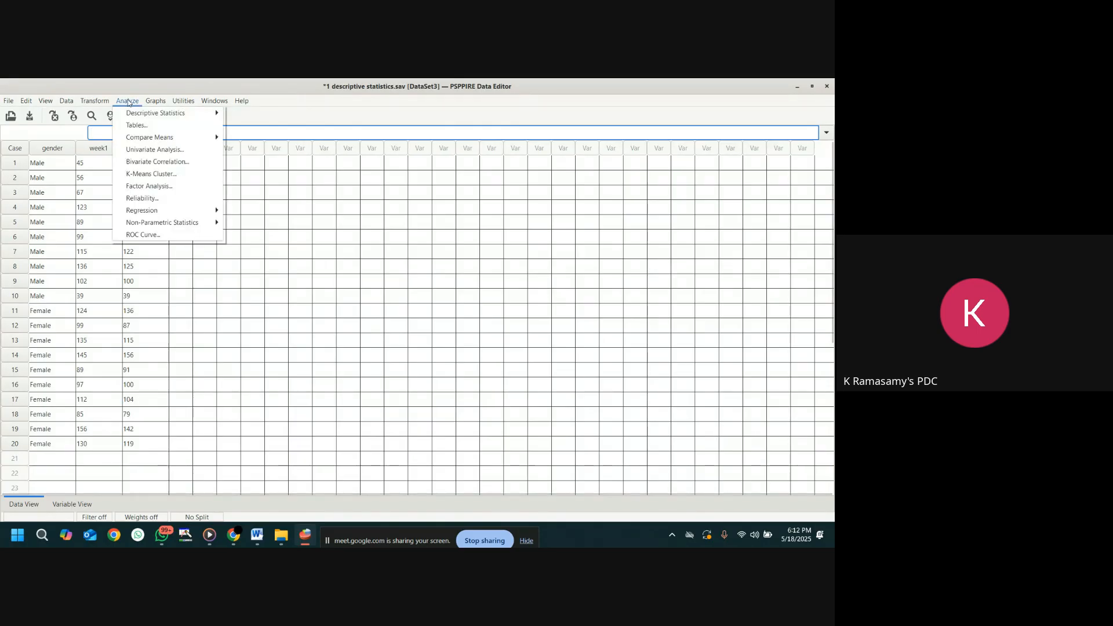
{"action": "mouse_move", "coordinate": [160, 113]}
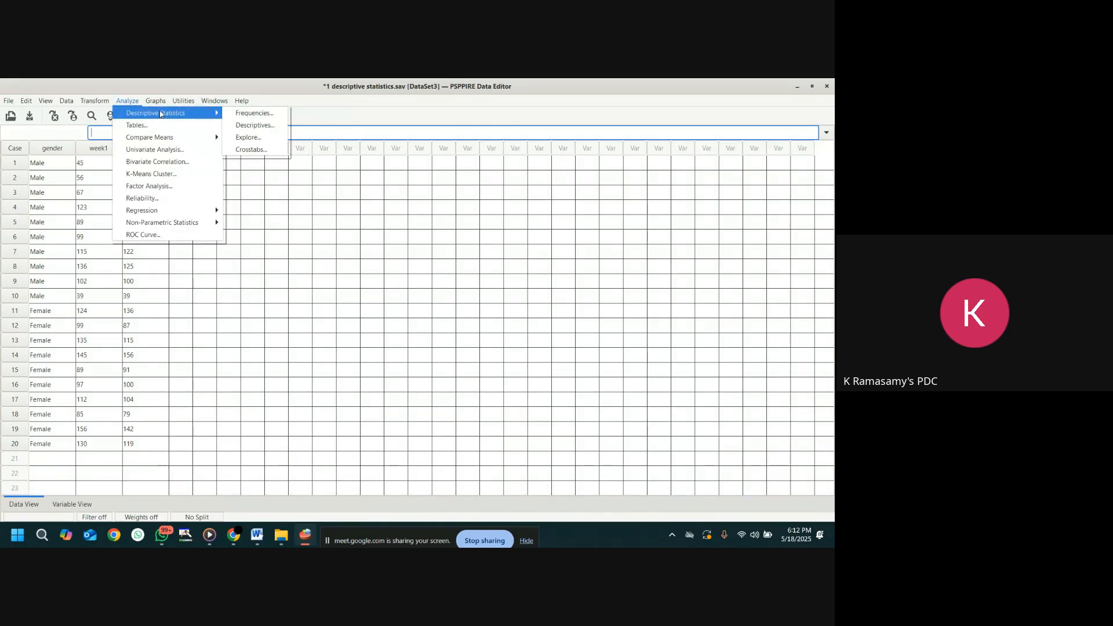
{"action": "left_click", "coordinate": [254, 125]}
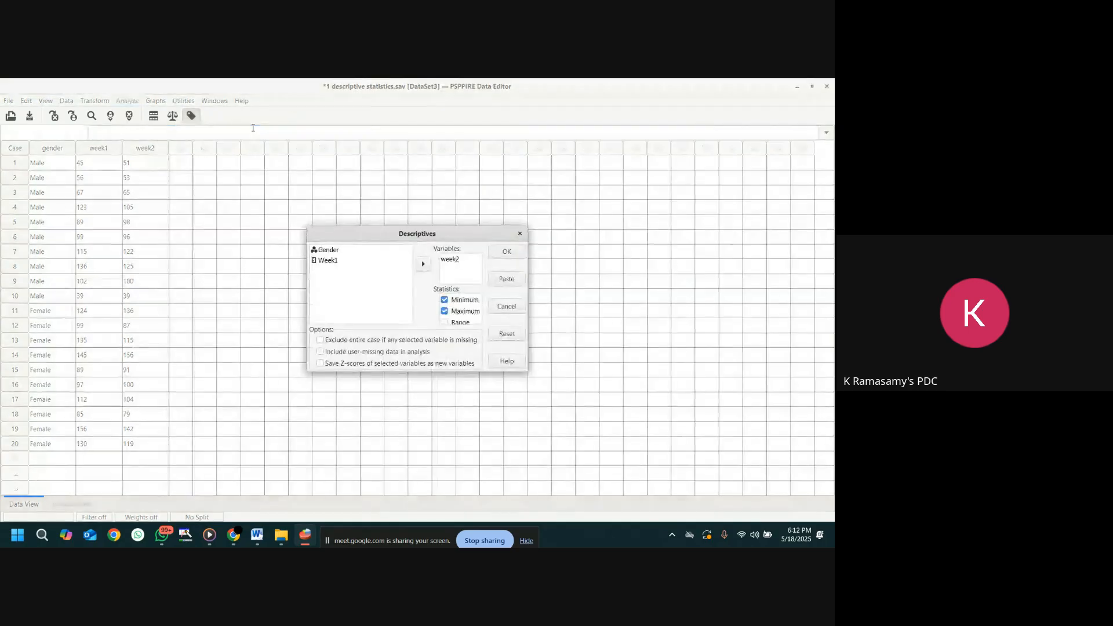
{"action": "left_click", "coordinate": [517, 251]}
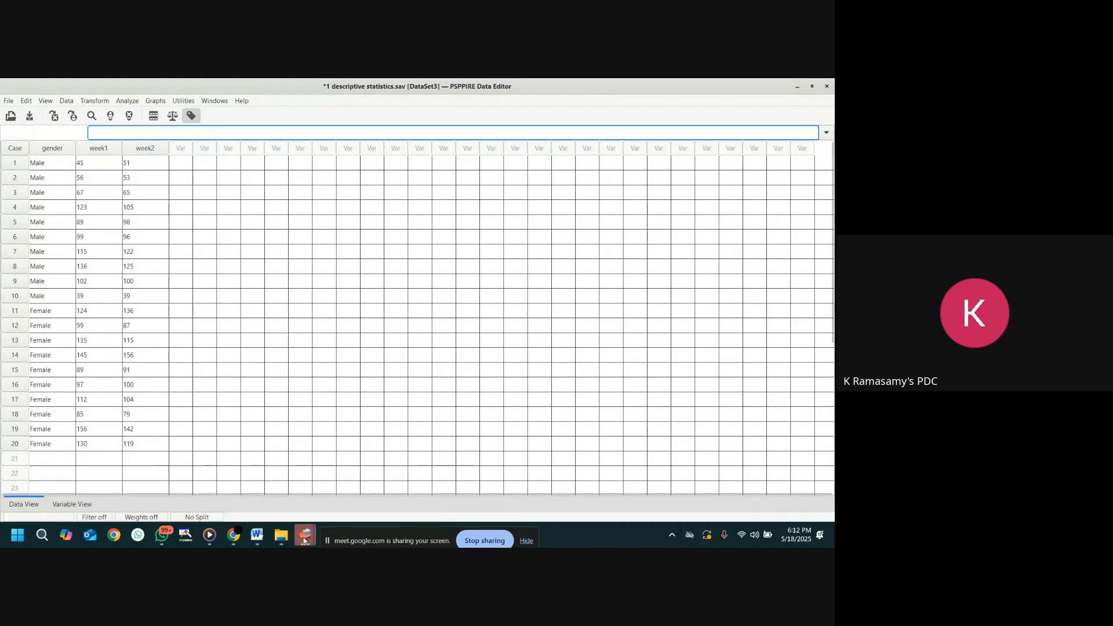
{"action": "mouse_move", "coordinate": [304, 541]}
{"action": "left_click", "coordinate": [405, 478]}
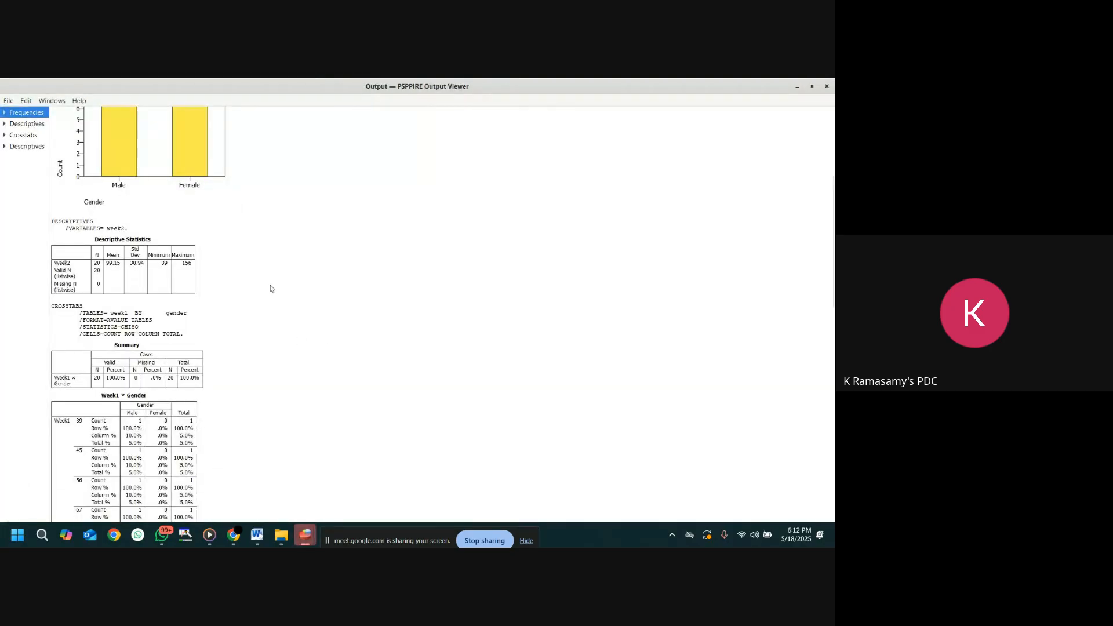
{"action": "scroll", "coordinate": [273, 289], "scroll_direction": "down", "scroll_amount": 15}
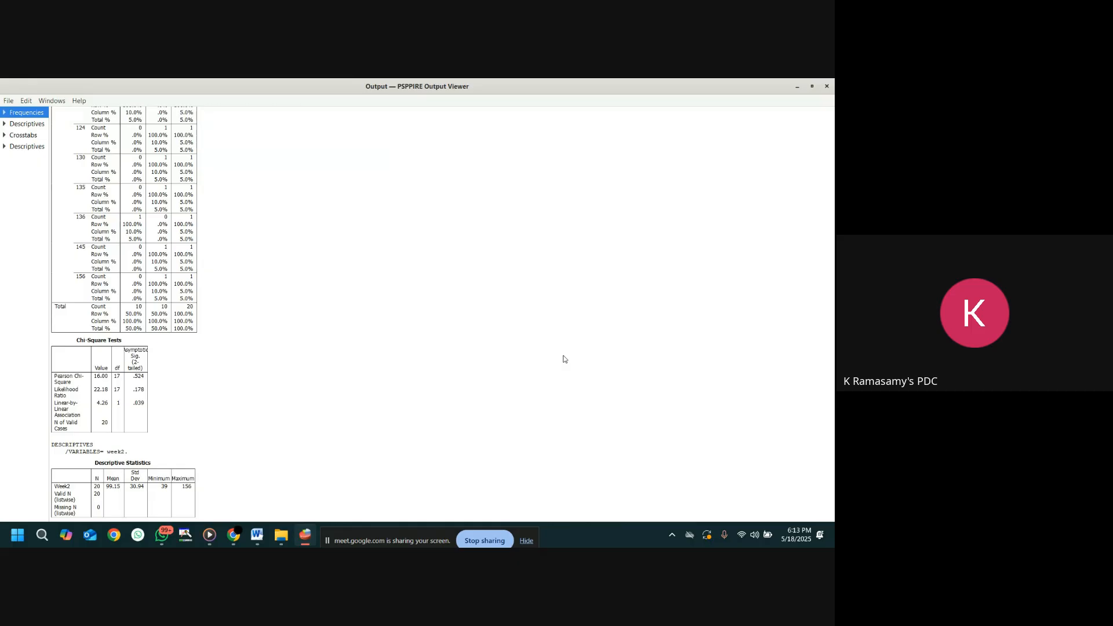
{"action": "left_click", "coordinate": [797, 86]}
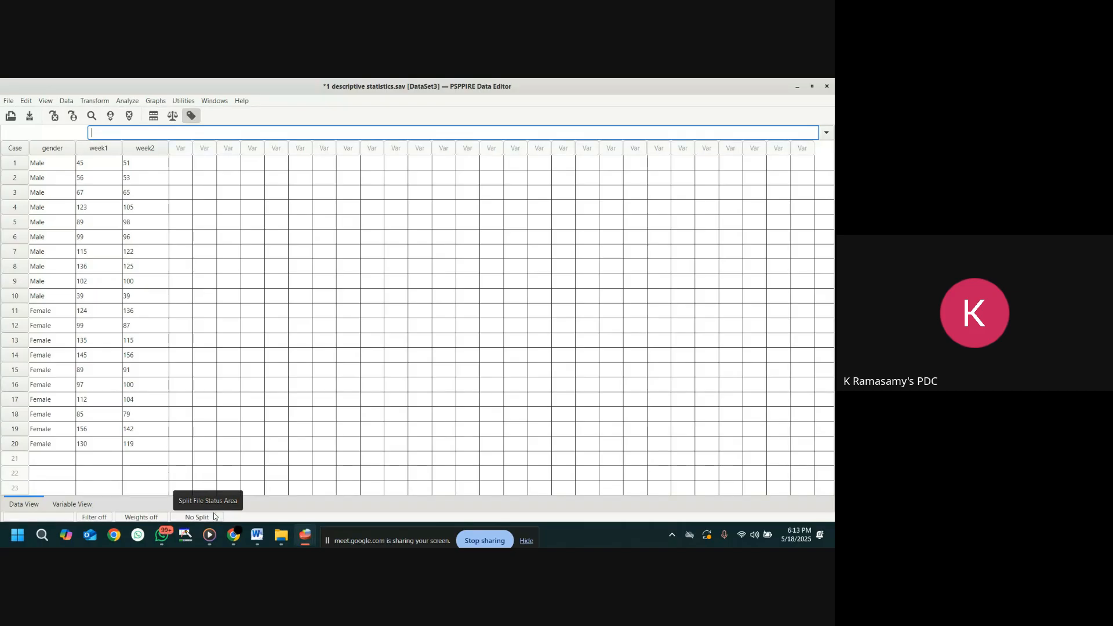
- Split the file with Compare groups based on gender, sorting the file by the grouping variable
{"action": "left_click", "coordinate": [68, 102]}
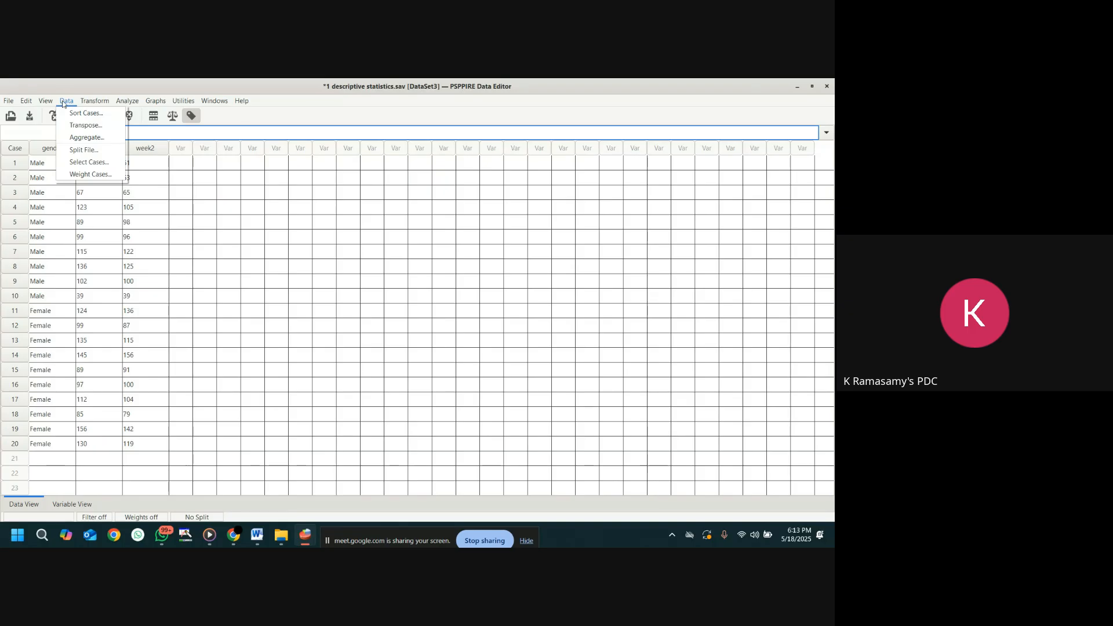
{"action": "left_click", "coordinate": [86, 151]}
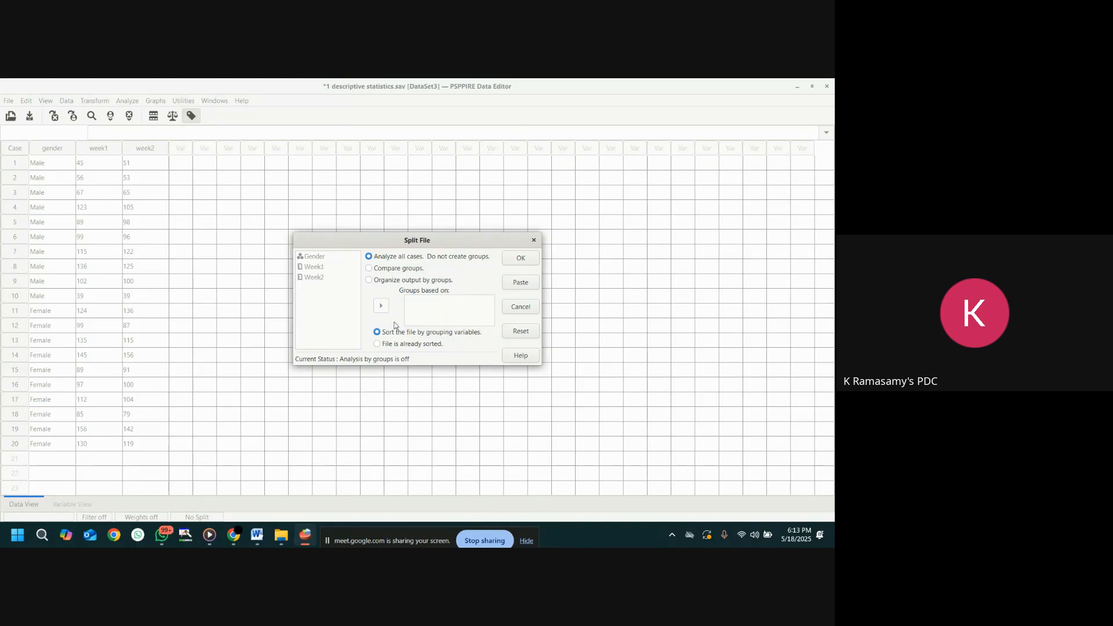
{"action": "left_click", "coordinate": [369, 268]}
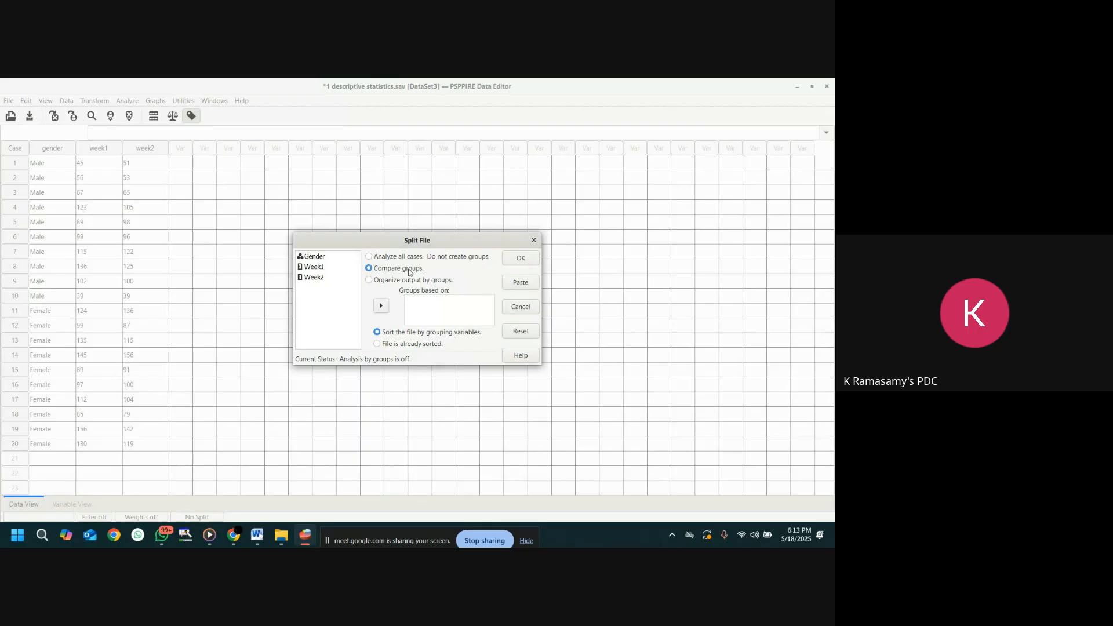
{"action": "left_click", "coordinate": [369, 257]}
{"action": "left_click", "coordinate": [370, 270]}
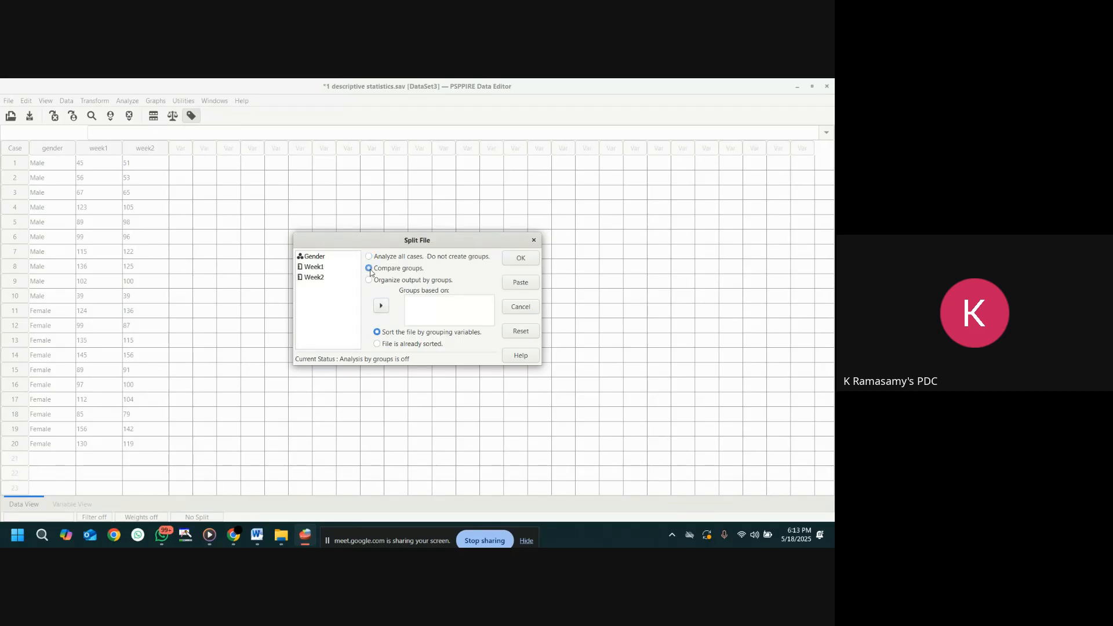
{"action": "left_click", "coordinate": [315, 259]}
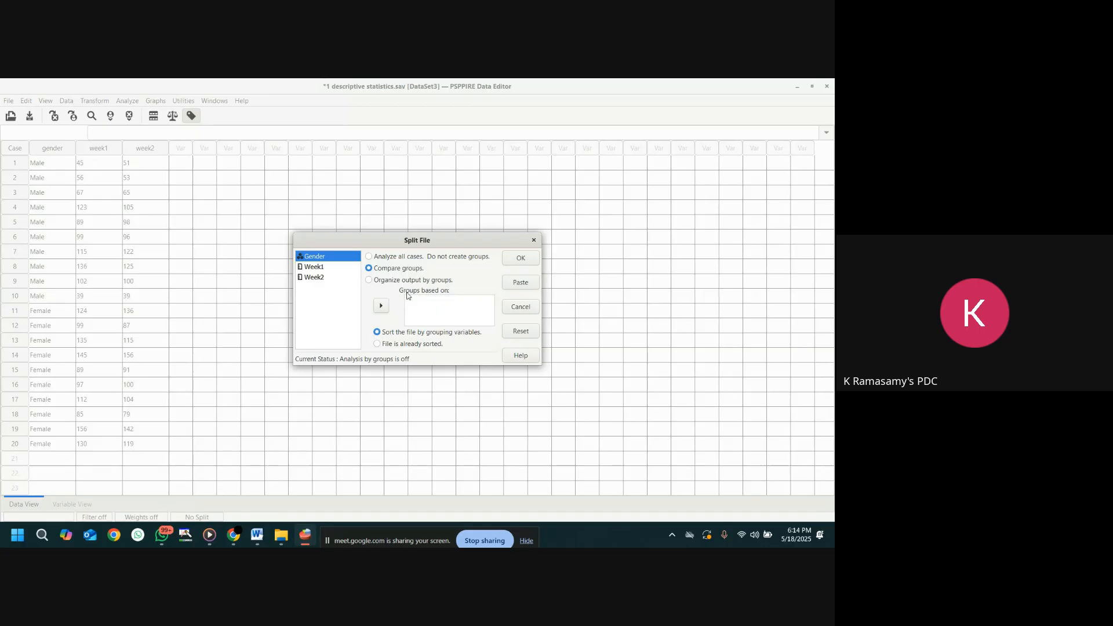
{"action": "left_click", "coordinate": [382, 306]}
{"action": "left_click", "coordinate": [523, 264]}
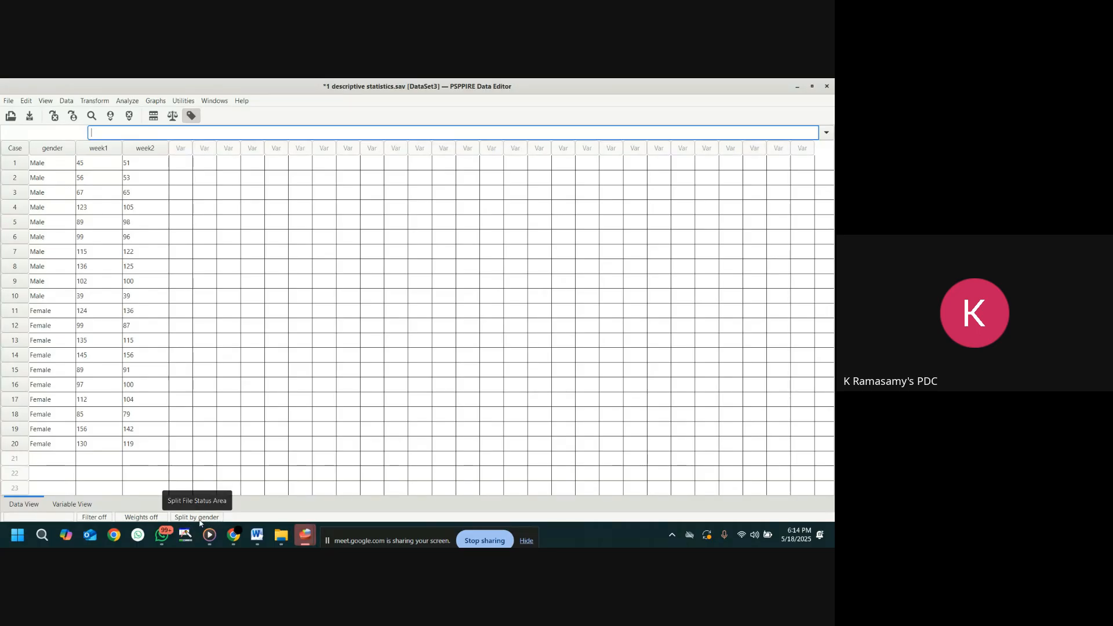
- Run Descriptives on week2 with the gender split active, compare the Male and Female tables in the output, and minimize the viewer
{"action": "left_click", "coordinate": [127, 101]}
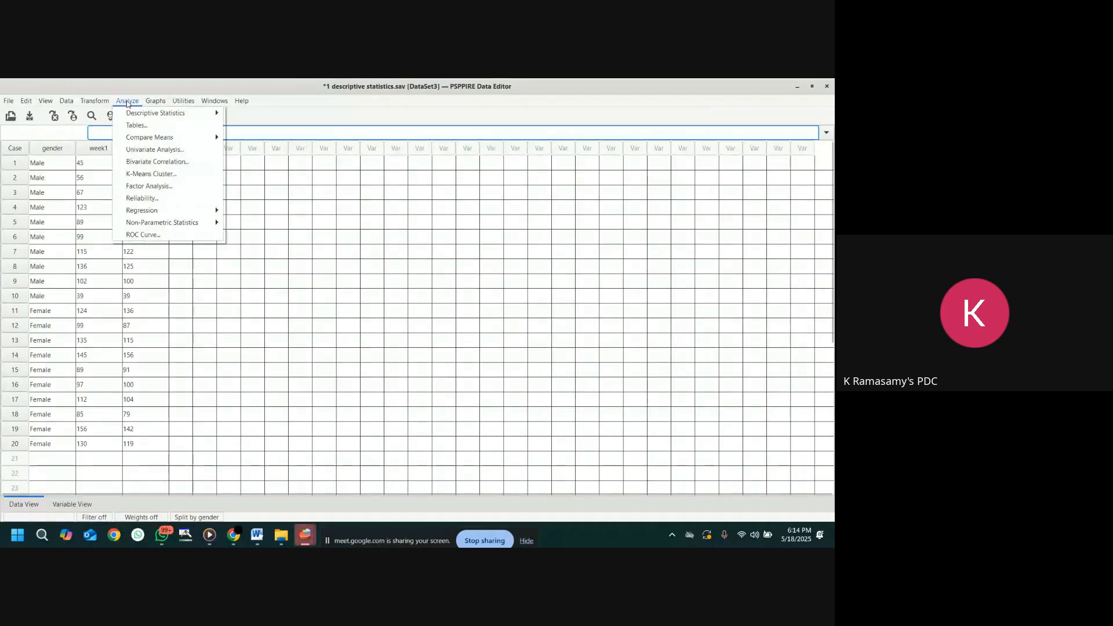
{"action": "mouse_move", "coordinate": [195, 118]}
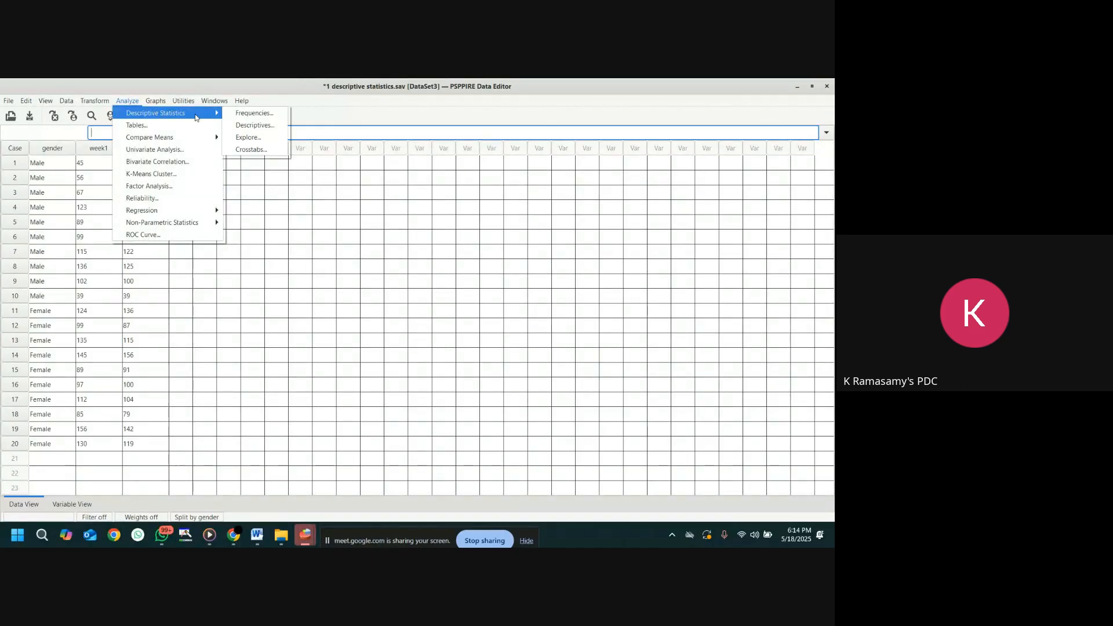
{"action": "left_click", "coordinate": [255, 126]}
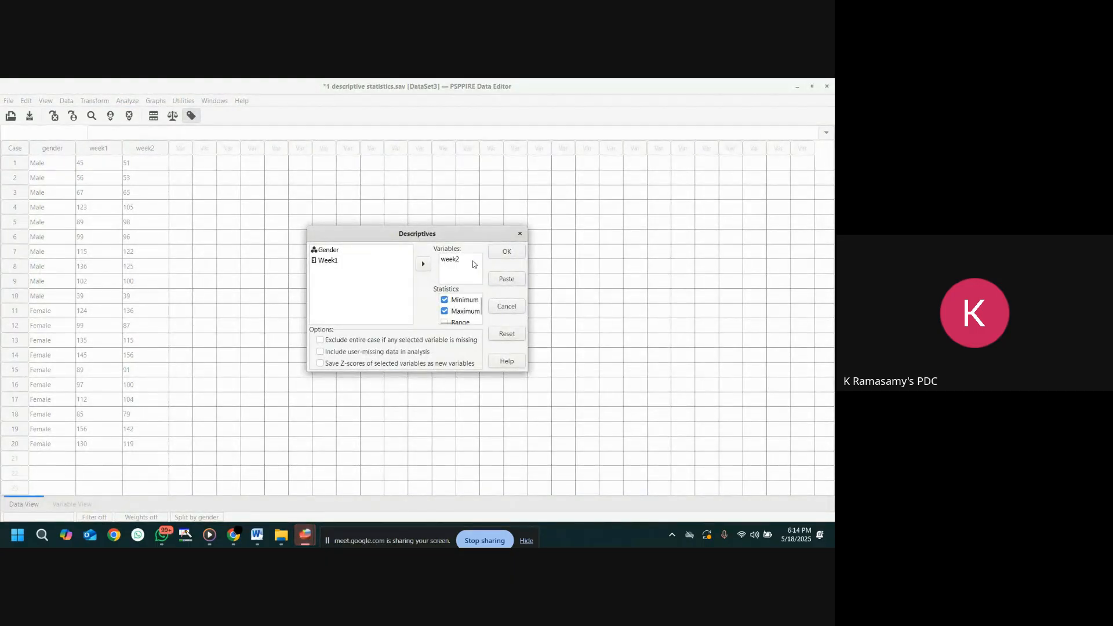
{"action": "left_click", "coordinate": [507, 251]}
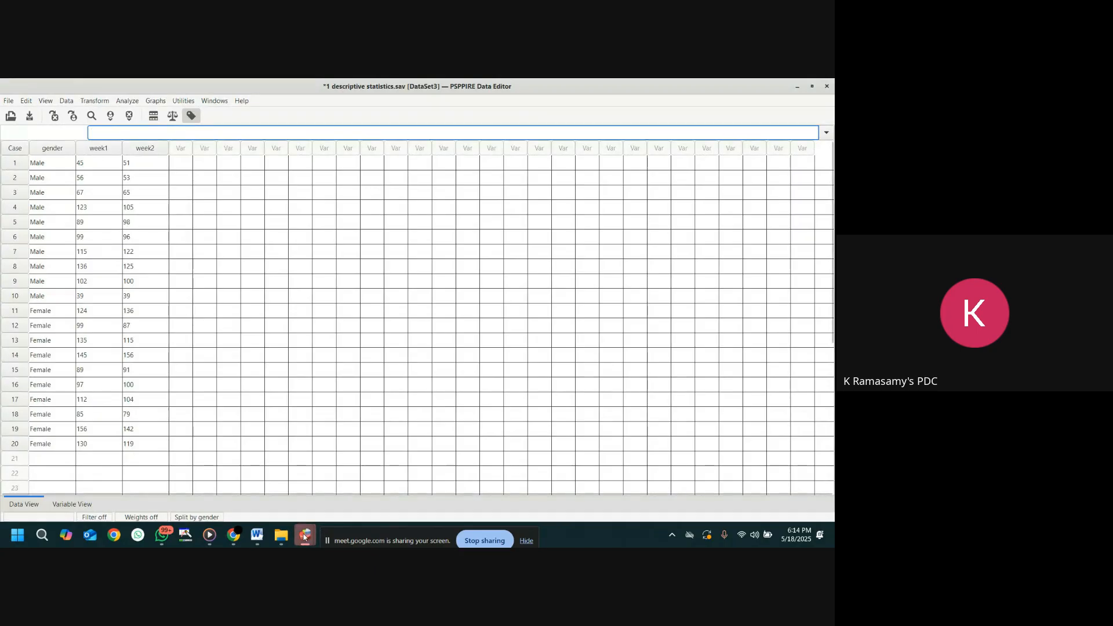
{"action": "mouse_move", "coordinate": [305, 535]}
{"action": "left_click", "coordinate": [454, 495]}
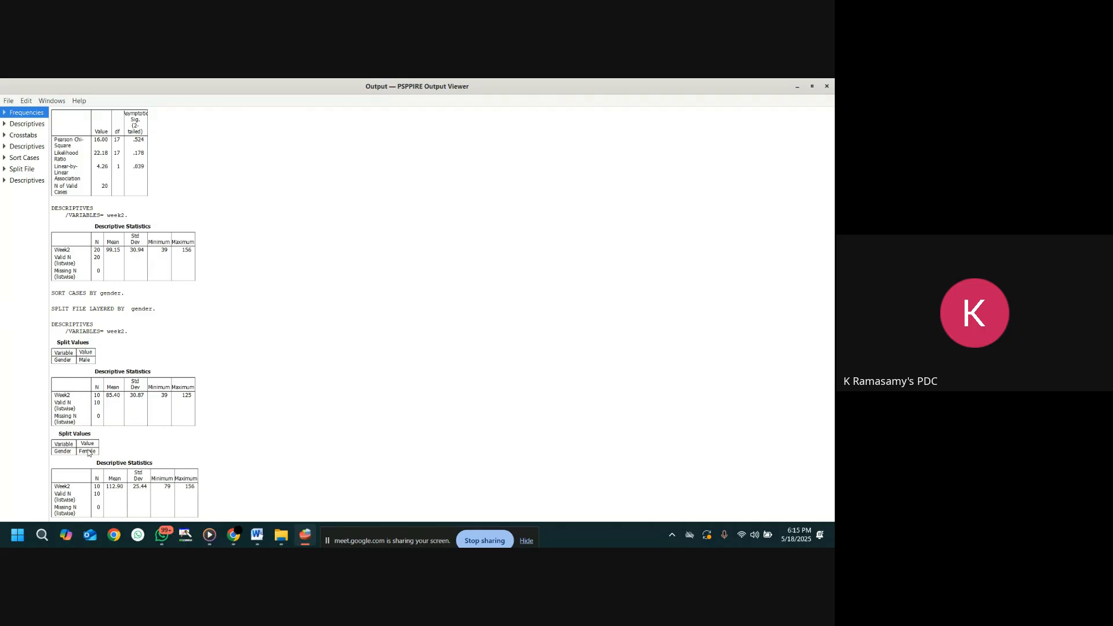
{"action": "left_click", "coordinate": [797, 87]}
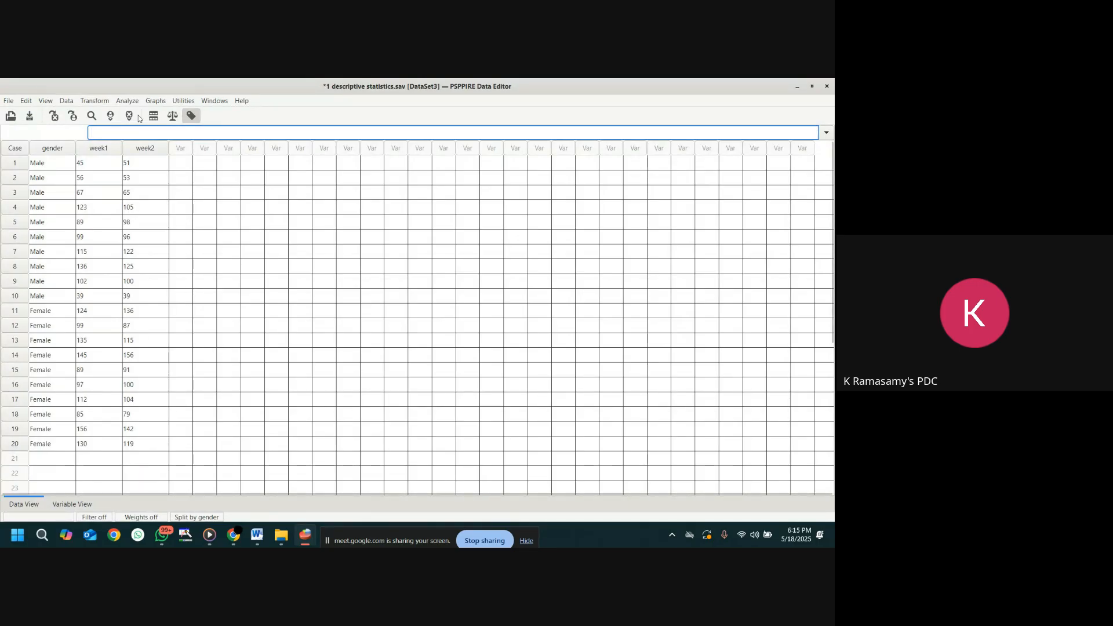
- Turn off the gender split by setting Split File to analyze all cases without creating groups
{"action": "left_click", "coordinate": [67, 101]}
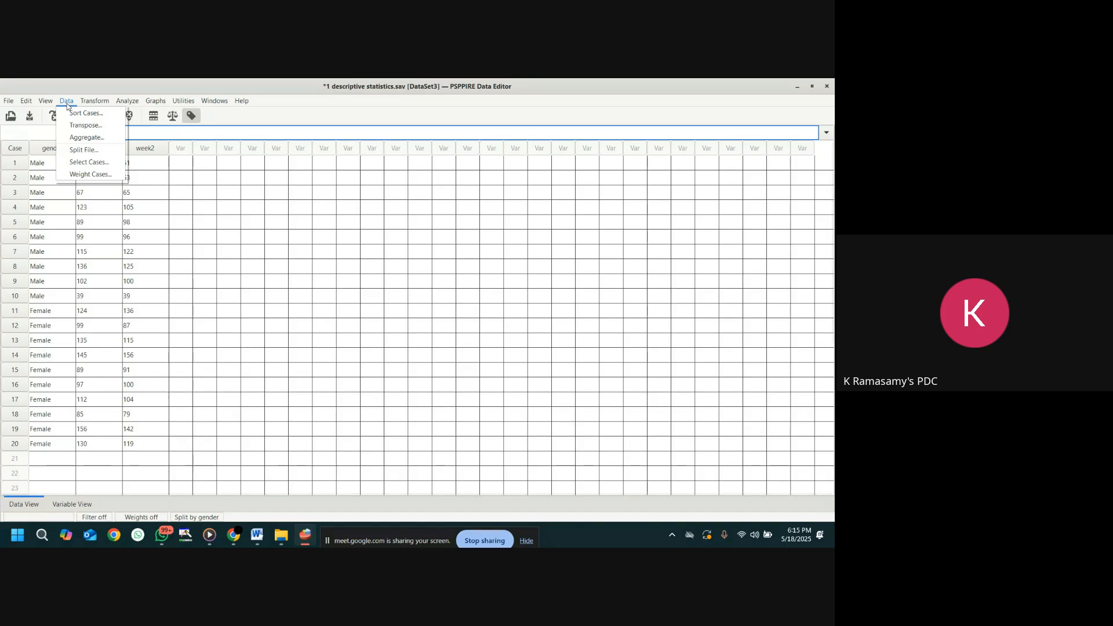
{"action": "left_click", "coordinate": [88, 151]}
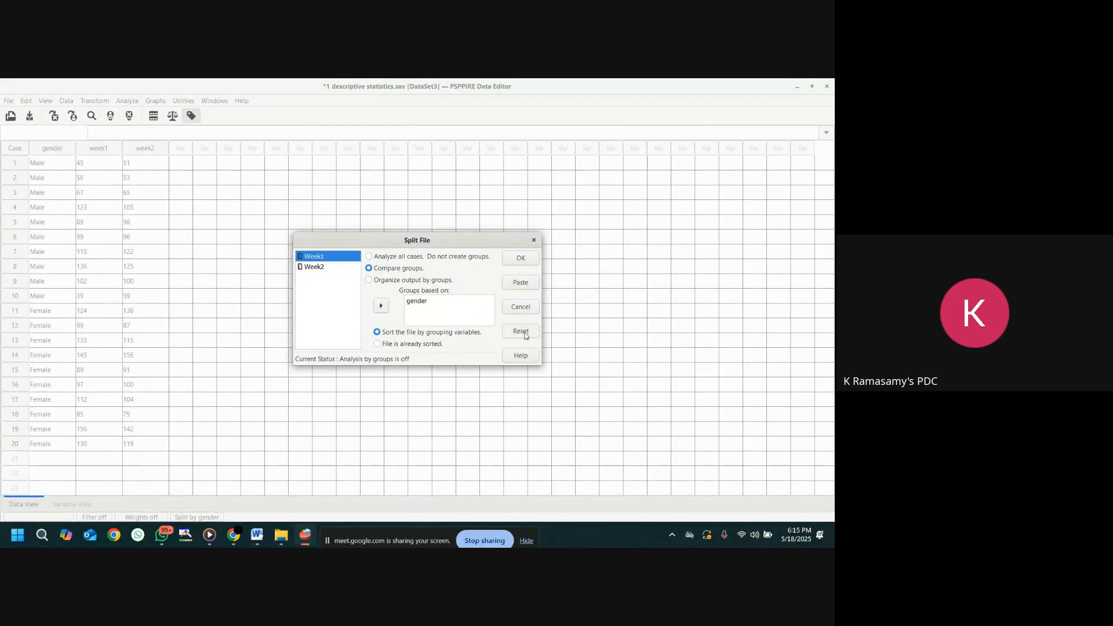
{"action": "left_click", "coordinate": [370, 257]}
{"action": "left_click", "coordinate": [517, 261]}
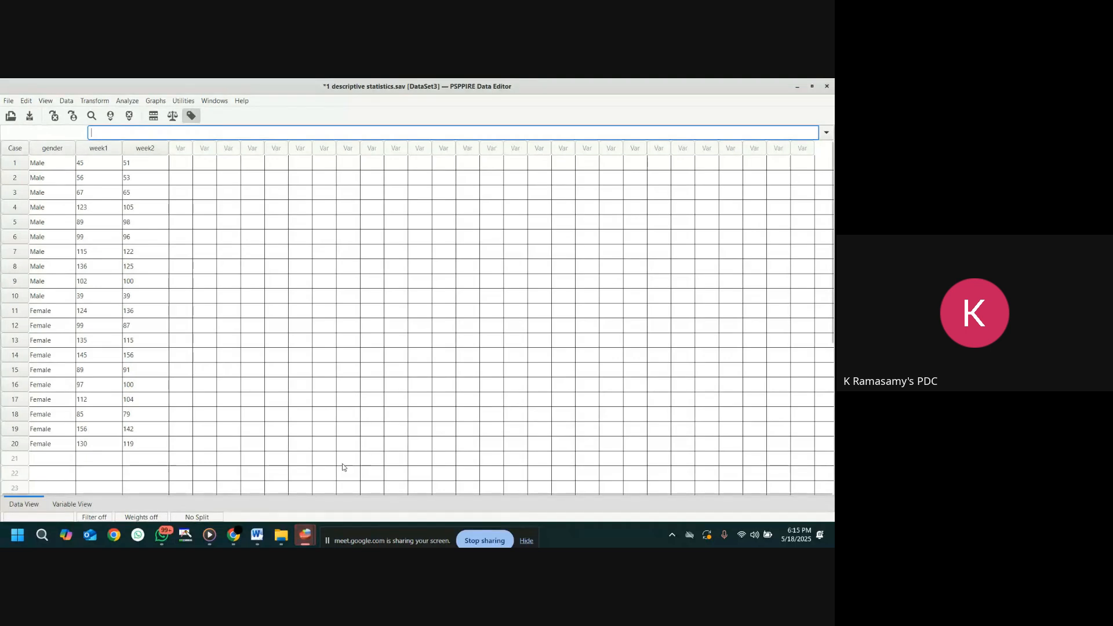
- Consult Exercise No. 15 on Making Graphs and its dataset in the Word exercise document
{"action": "left_click", "coordinate": [257, 535]}
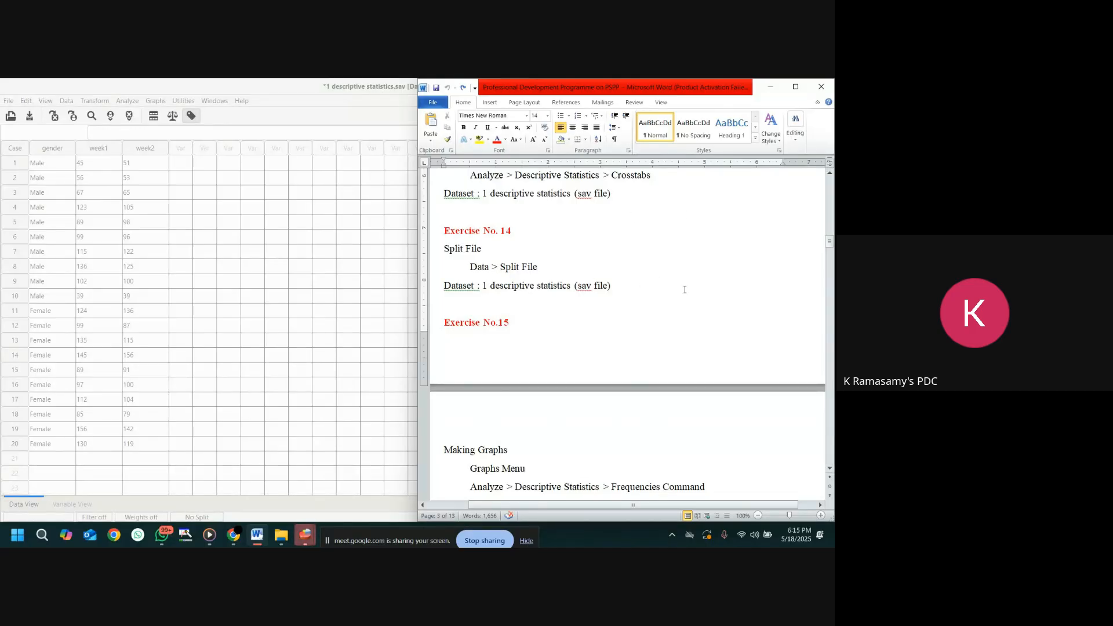
{"action": "scroll", "coordinate": [685, 289], "scroll_direction": "down", "scroll_amount": 3}
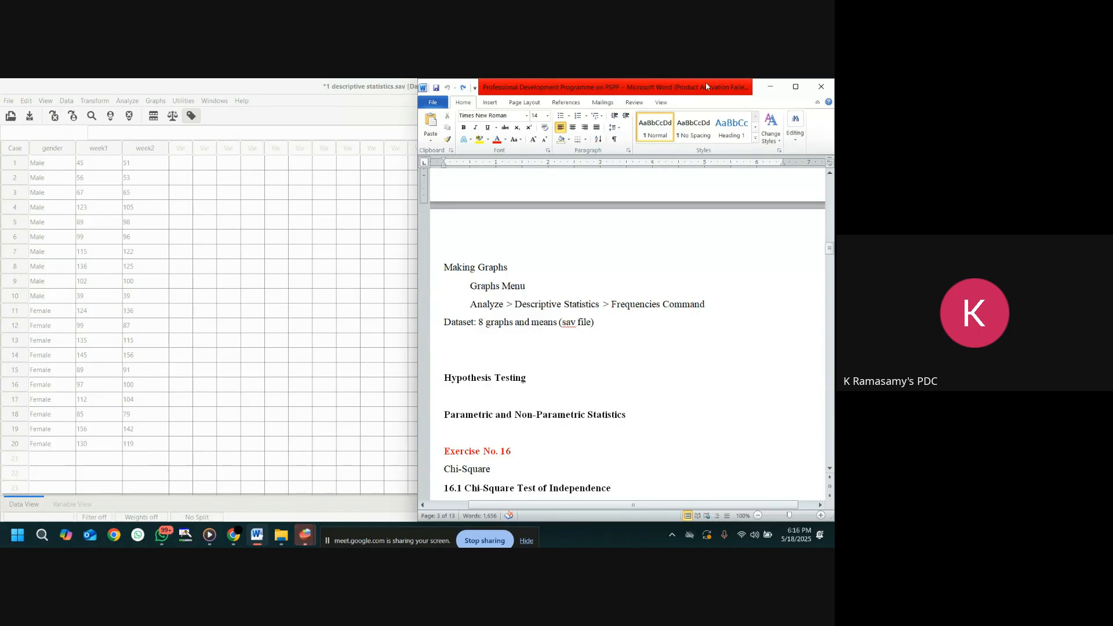
{"action": "left_click", "coordinate": [770, 87]}
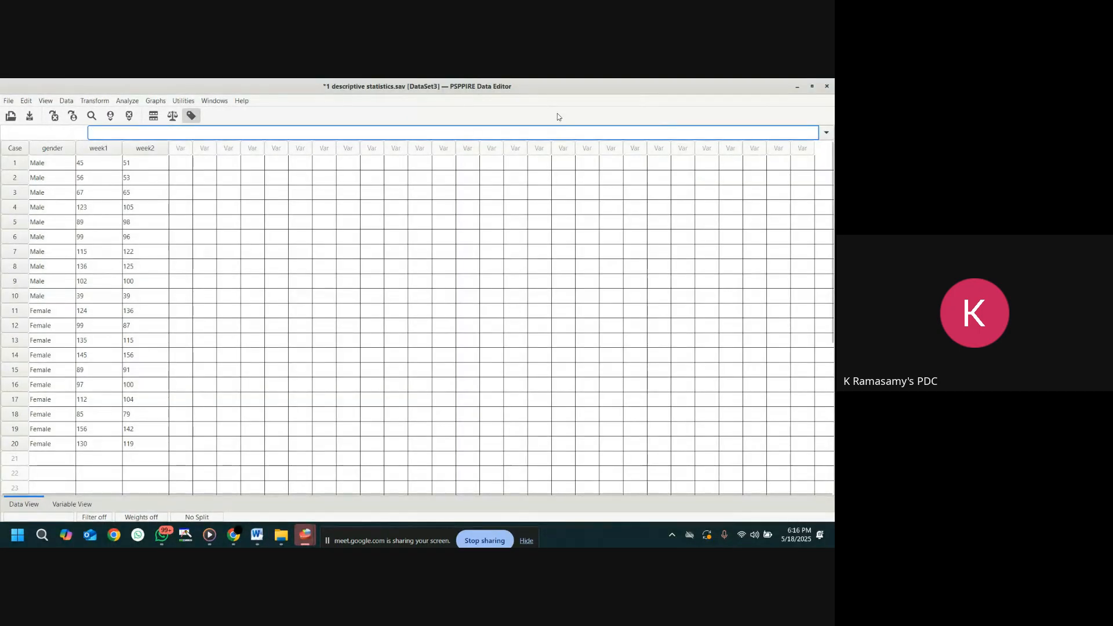
{"action": "mouse_move", "coordinate": [262, 520]}
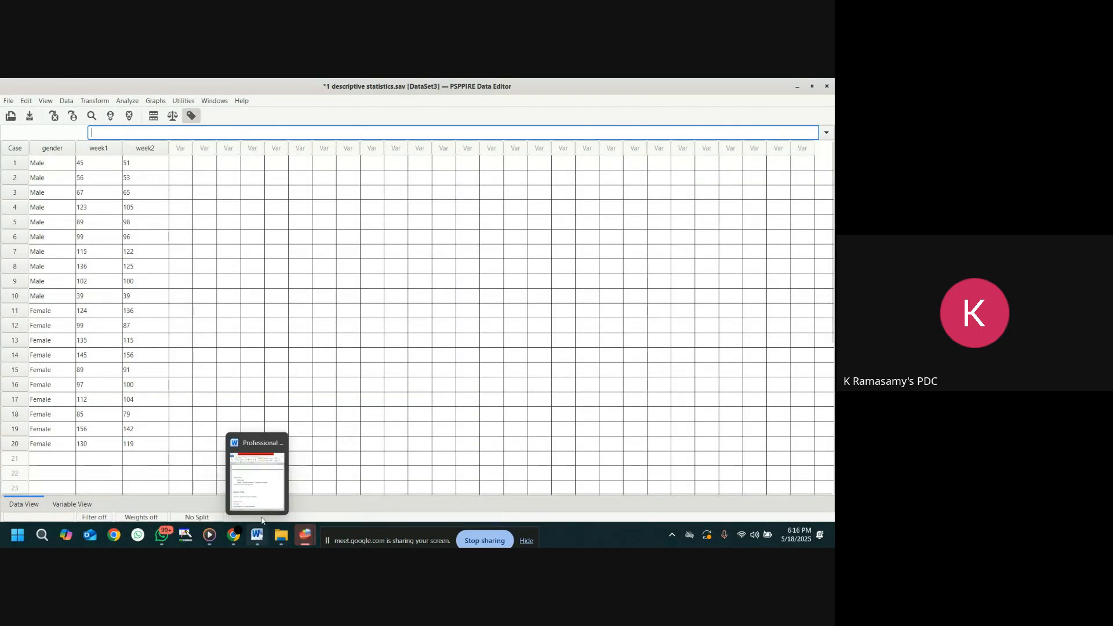
{"action": "left_click", "coordinate": [261, 479]}
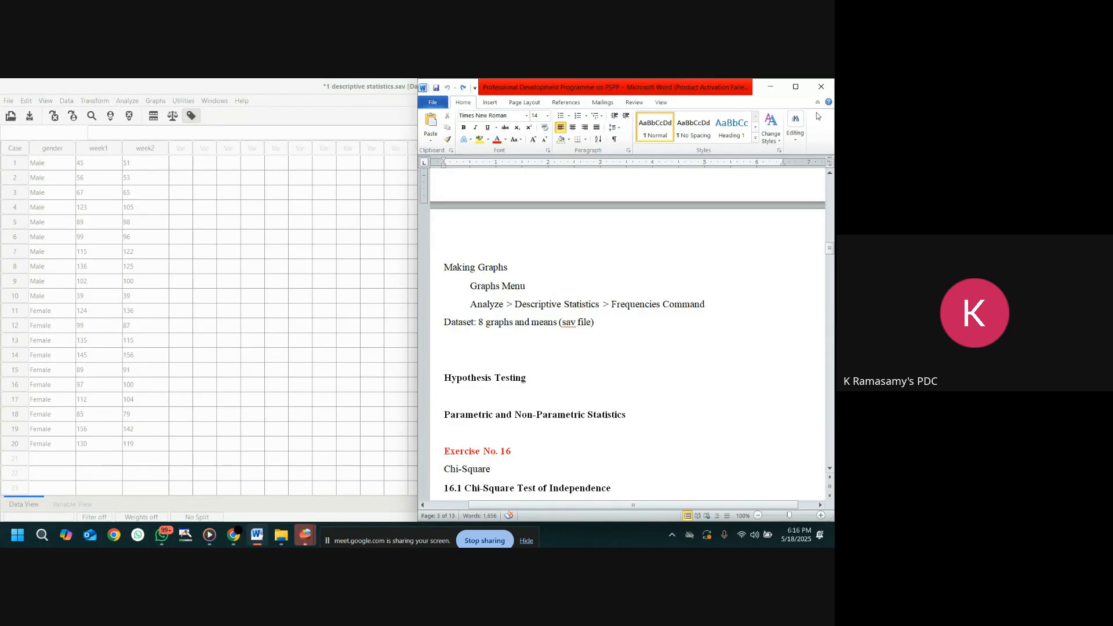
- Minimize the Word document and open the dataset 8 graphs and means.sav in PSPP
{"action": "left_click", "coordinate": [770, 87]}
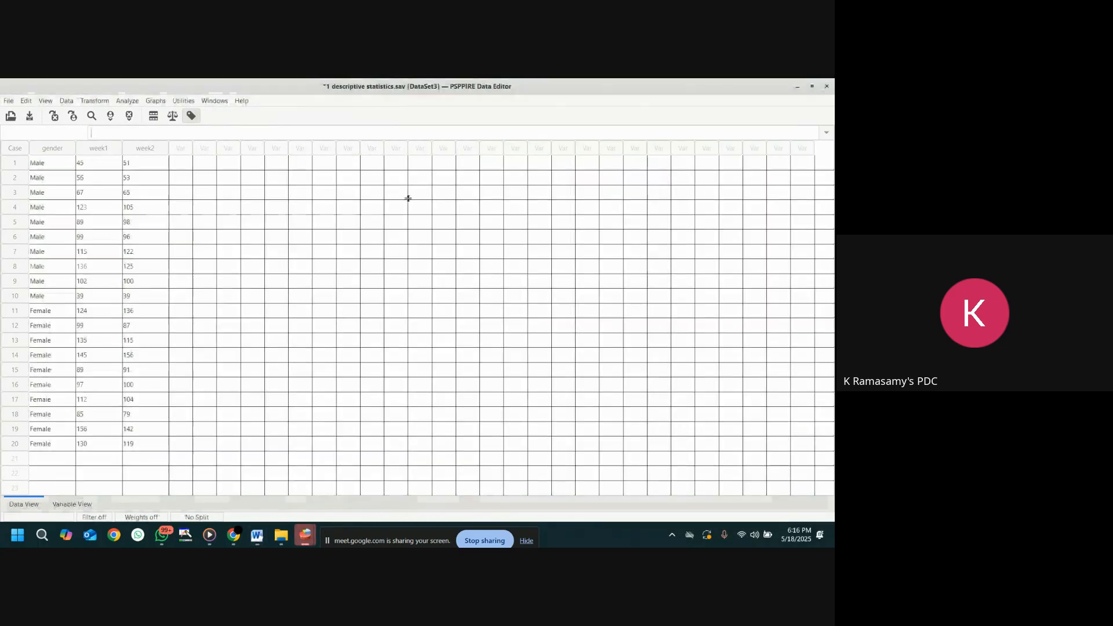
{"action": "left_click", "coordinate": [9, 101]}
{"action": "left_click", "coordinate": [29, 125]}
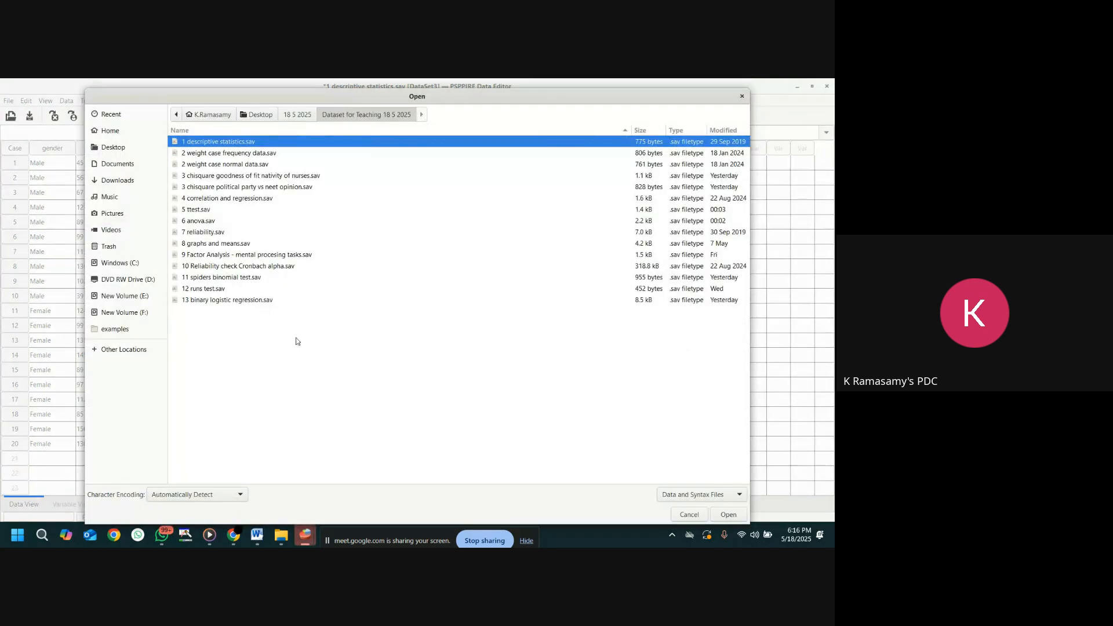
{"action": "left_click", "coordinate": [215, 245]}
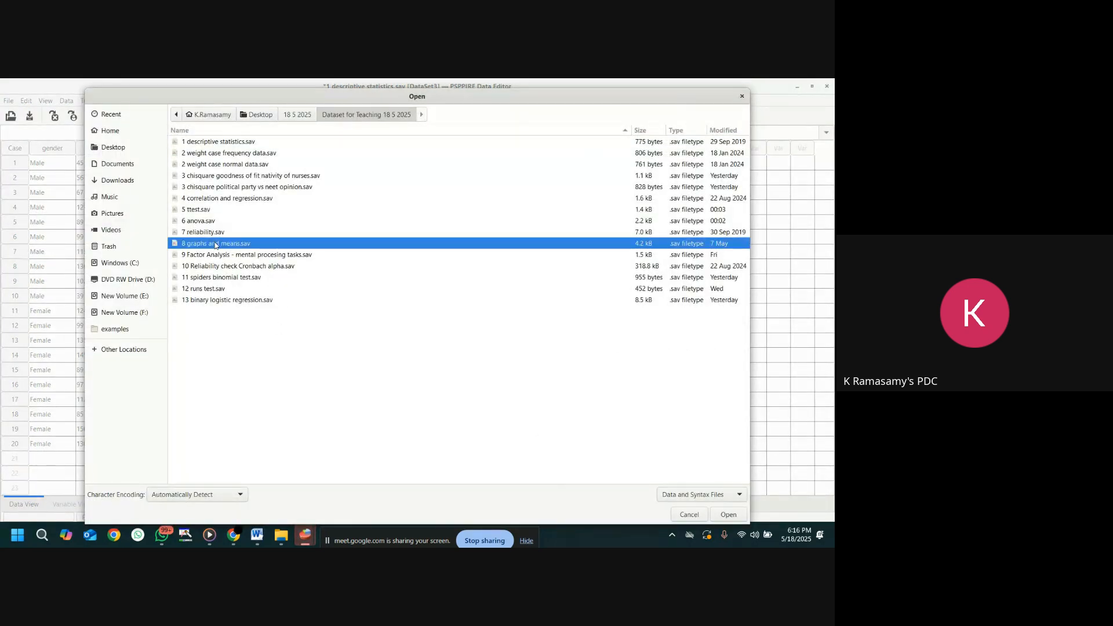
{"action": "left_click", "coordinate": [729, 514]}
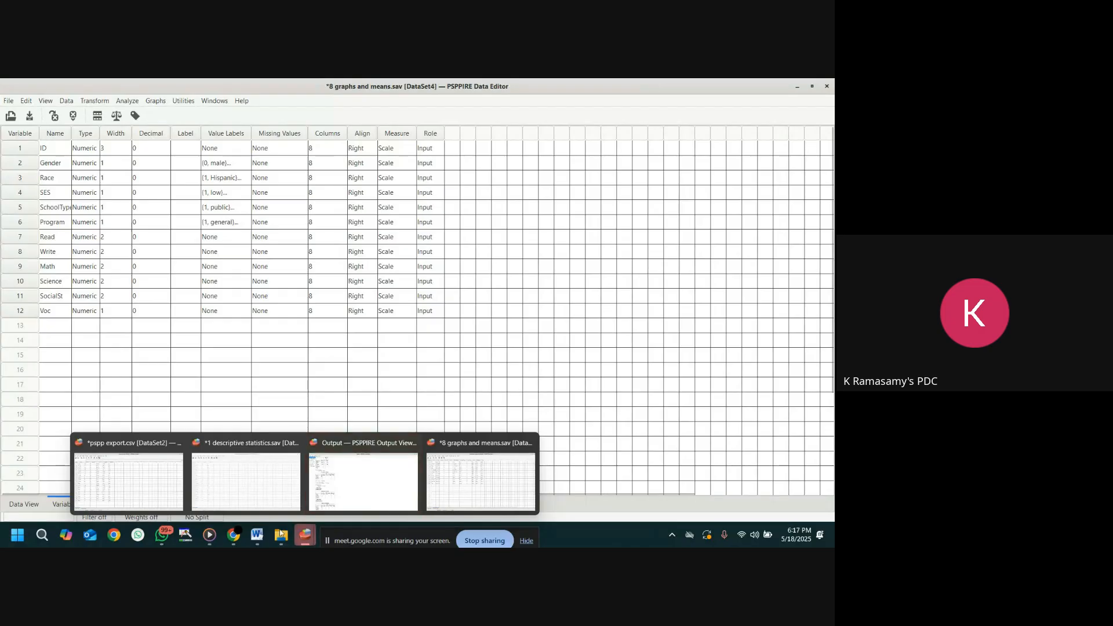
- Close the 1 descriptive statistics.sav and pspp export.csv datasets without saving their changes
{"action": "left_click", "coordinate": [245, 471]}
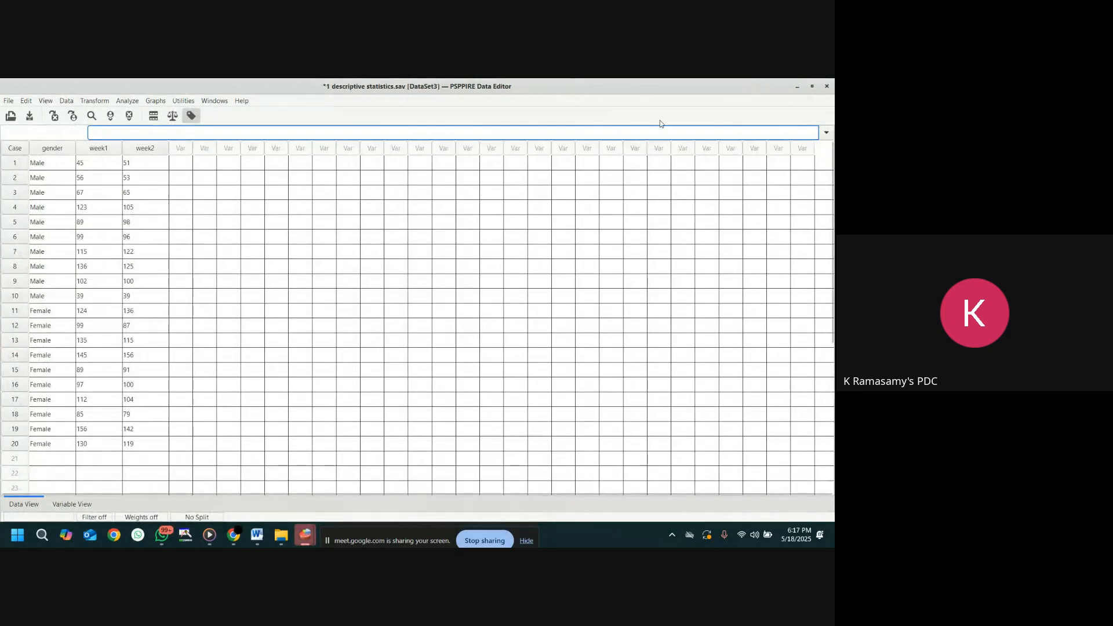
{"action": "left_click", "coordinate": [828, 86]}
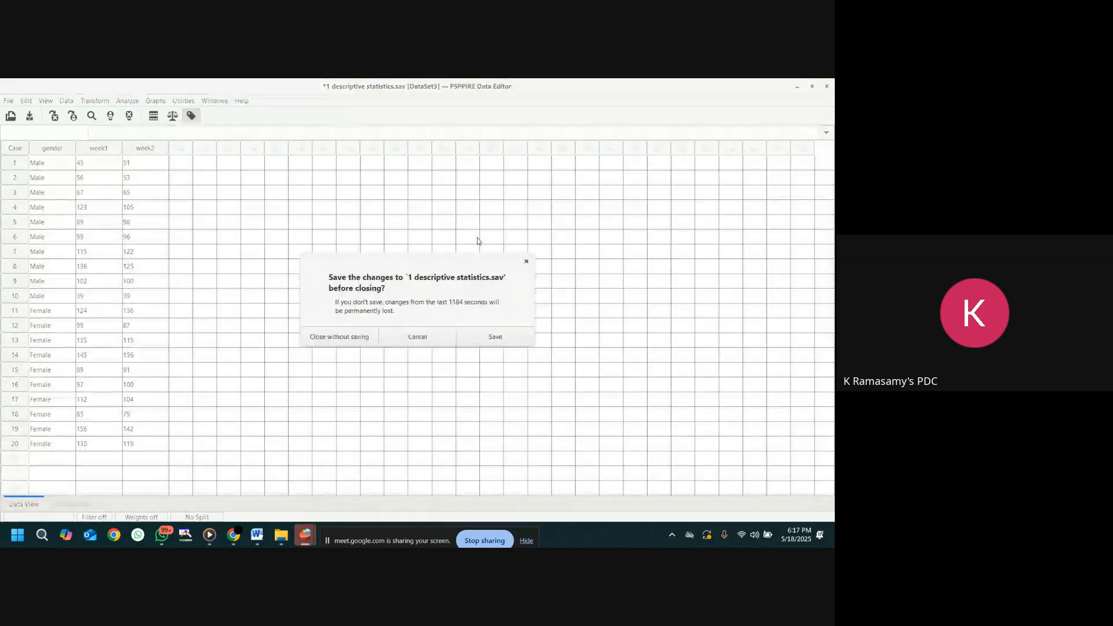
{"action": "left_click", "coordinate": [330, 341]}
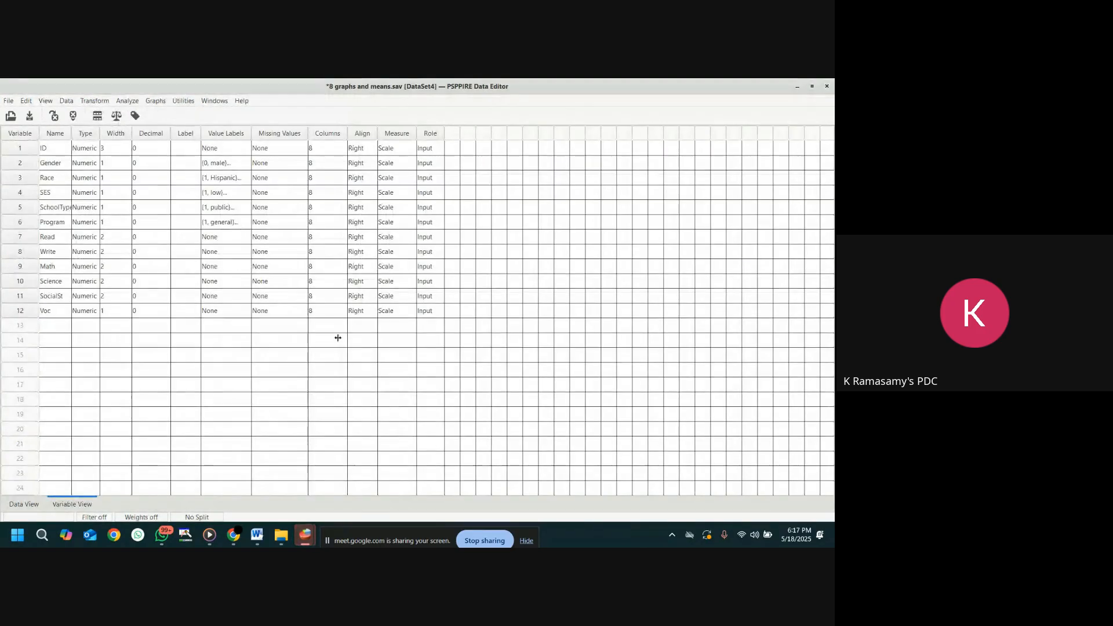
{"action": "mouse_move", "coordinate": [307, 541]}
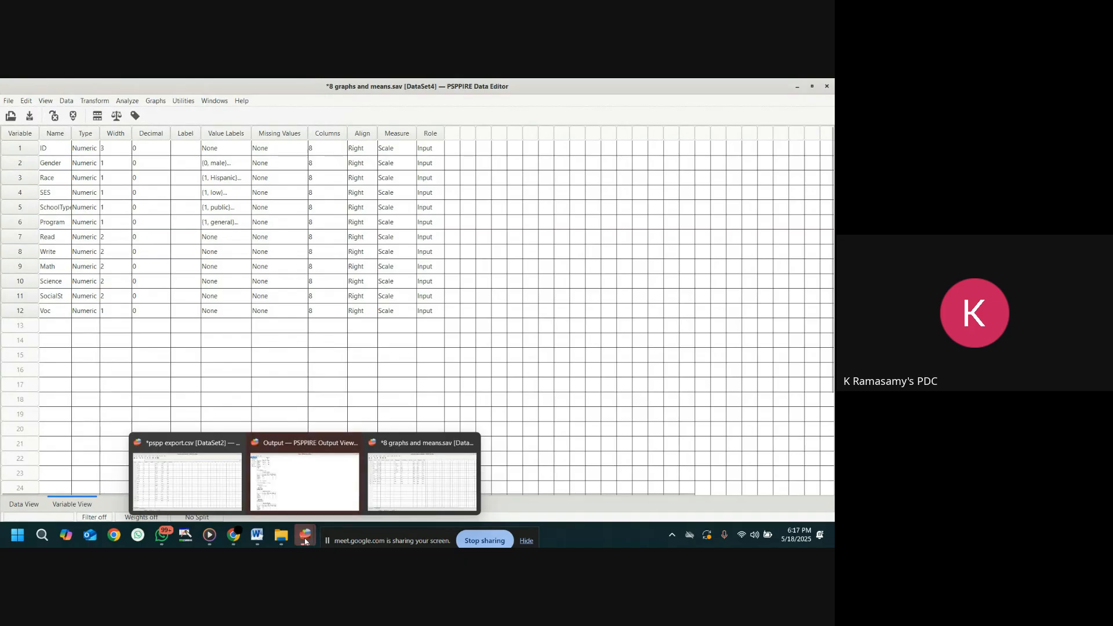
{"action": "left_click", "coordinate": [222, 497]}
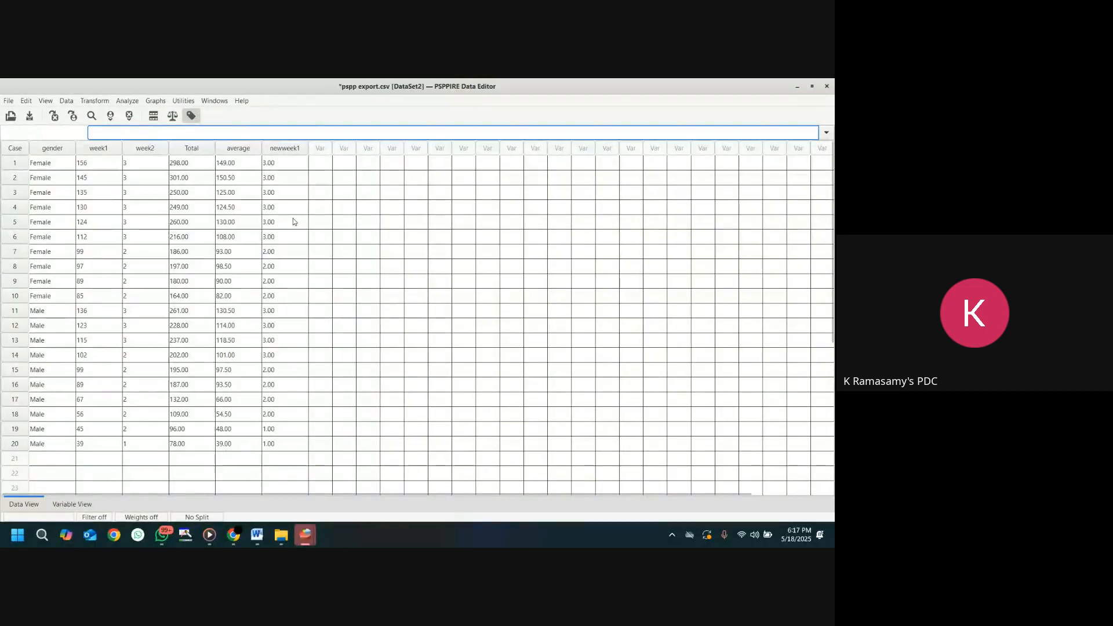
{"action": "left_click", "coordinate": [827, 86]}
{"action": "left_click", "coordinate": [348, 330]}
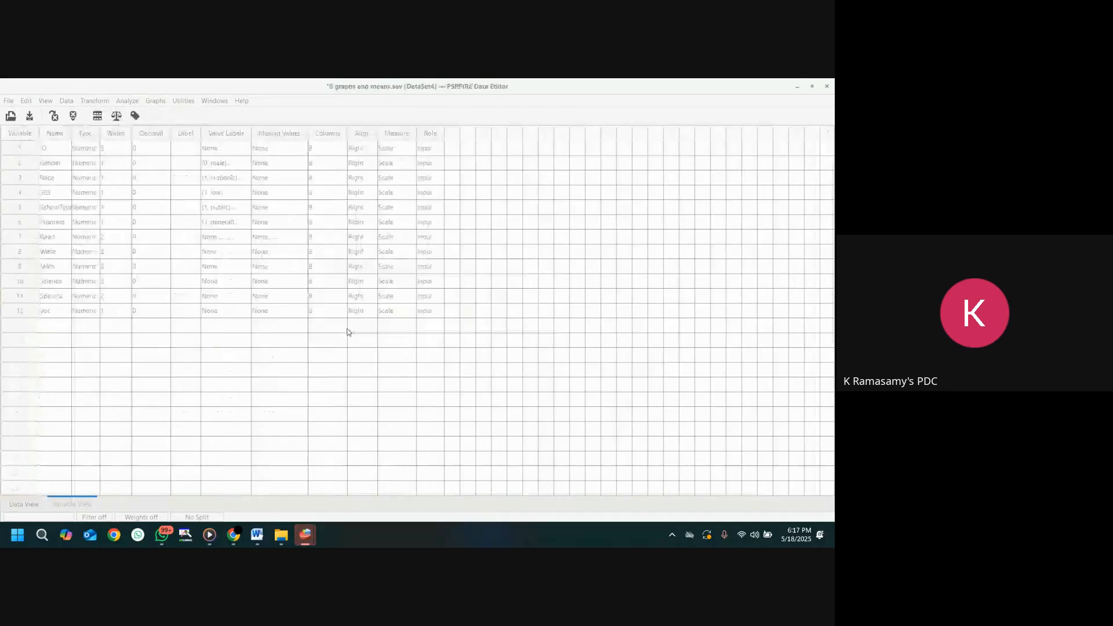
{"action": "mouse_move", "coordinate": [306, 535]}
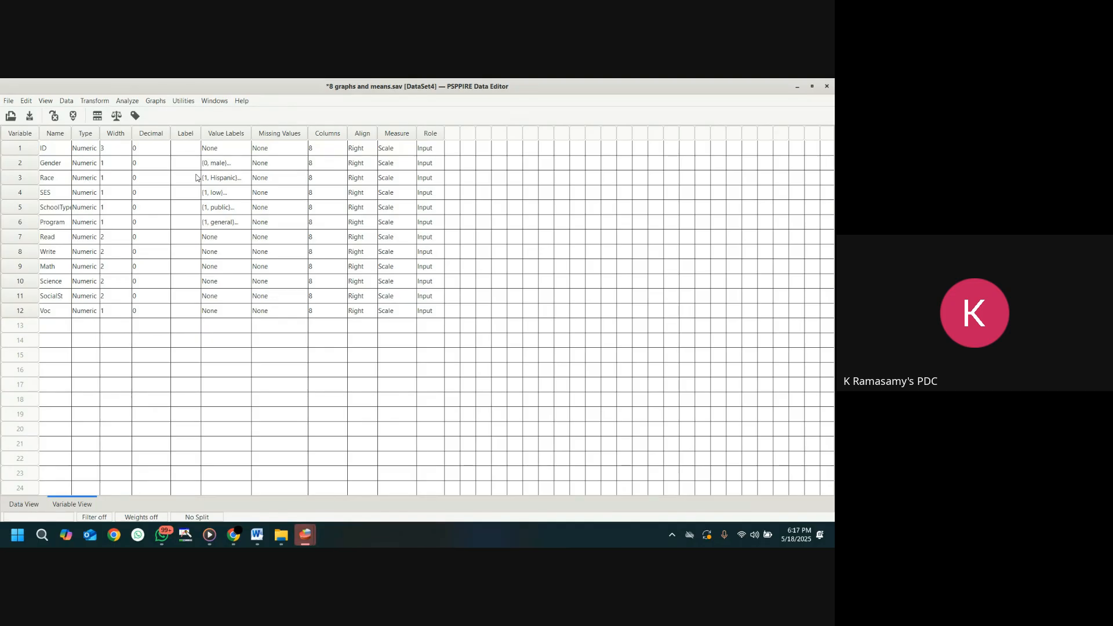
- Start a Frequencies analysis with SchoolType as the variable
{"action": "left_click", "coordinate": [130, 102]}
{"action": "mouse_move", "coordinate": [186, 113]}
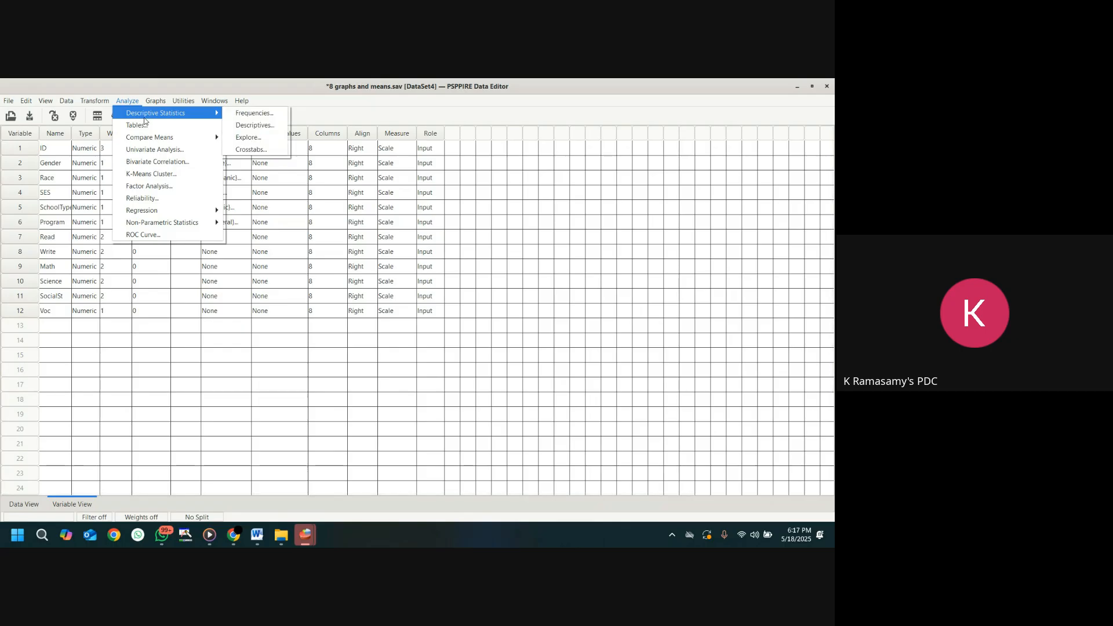
{"action": "left_click", "coordinate": [252, 113]}
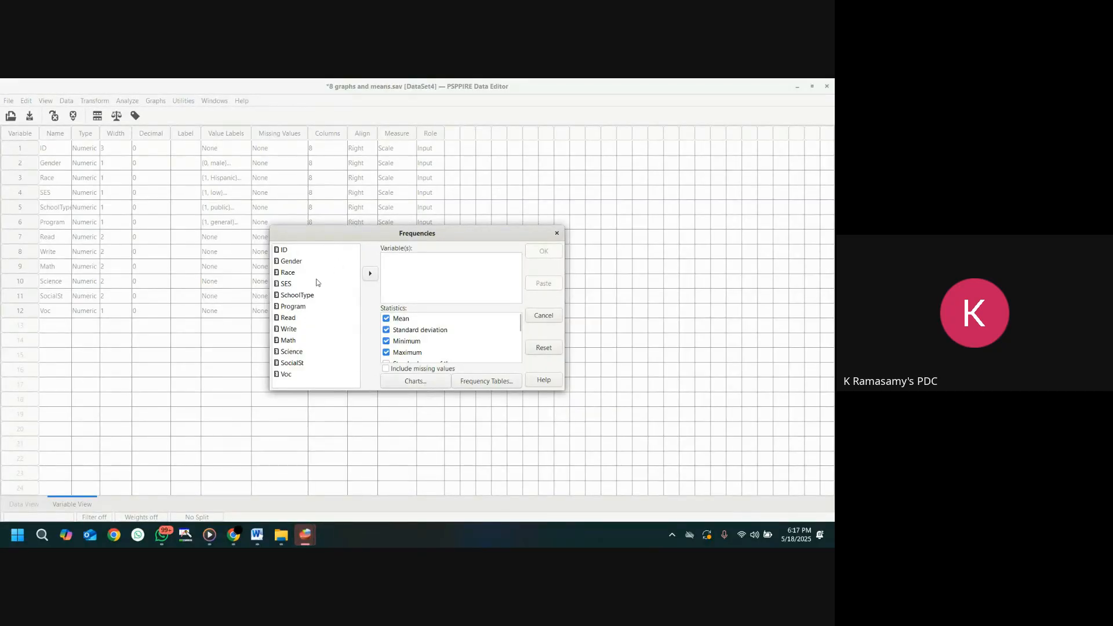
{"action": "left_click", "coordinate": [308, 297]}
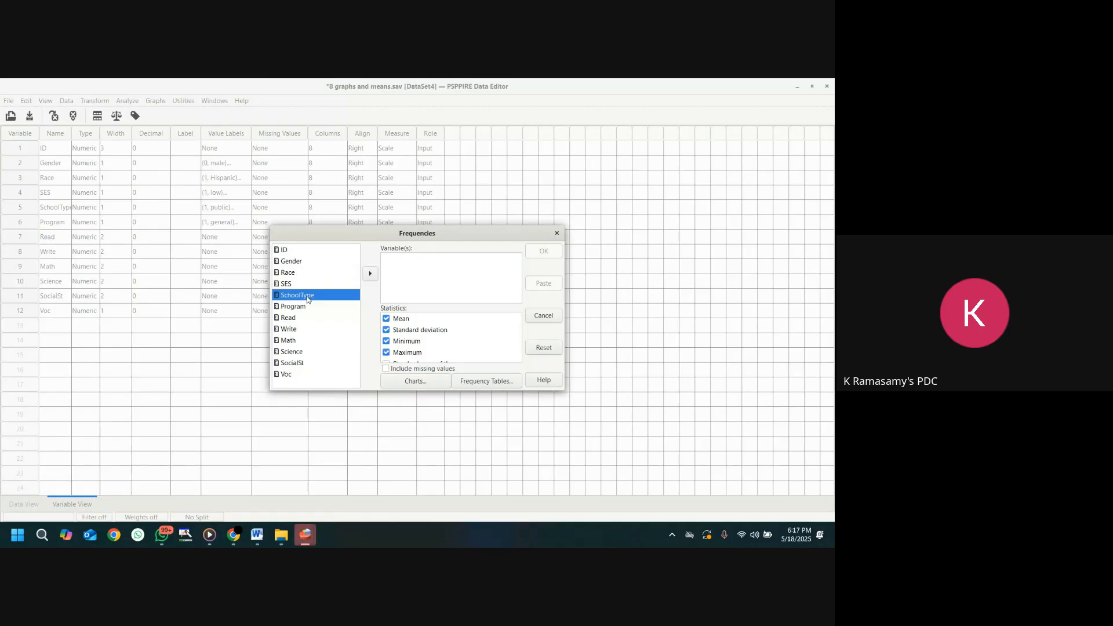
{"action": "left_click", "coordinate": [370, 273]}
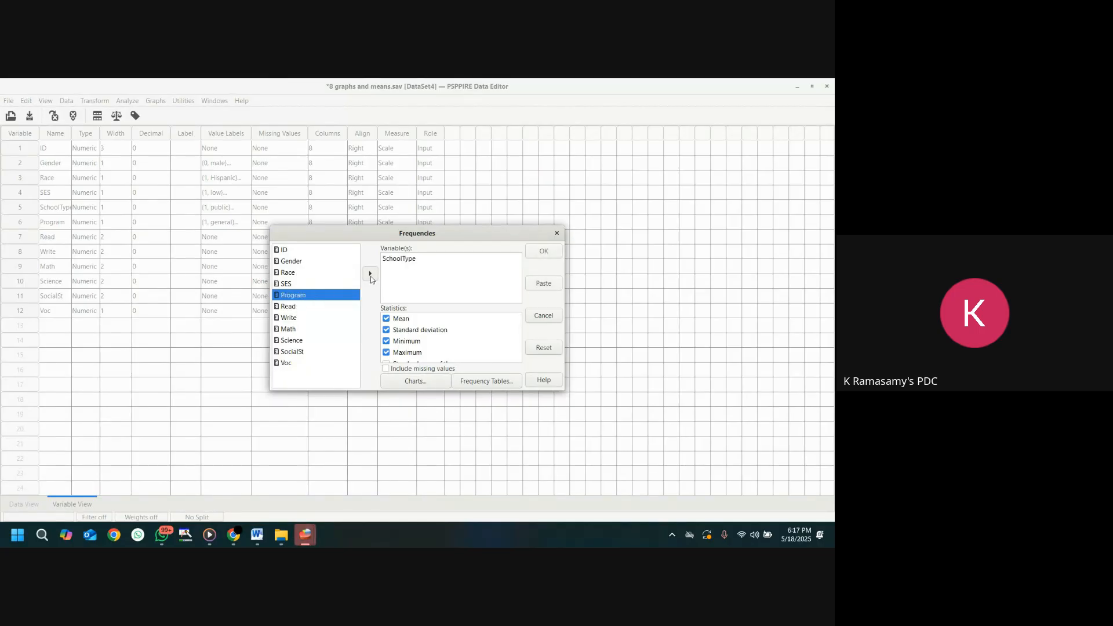
- Enable pie charts for the SchoolType Frequencies, run the analysis and view the chart in the output
{"action": "left_click", "coordinate": [419, 383]}
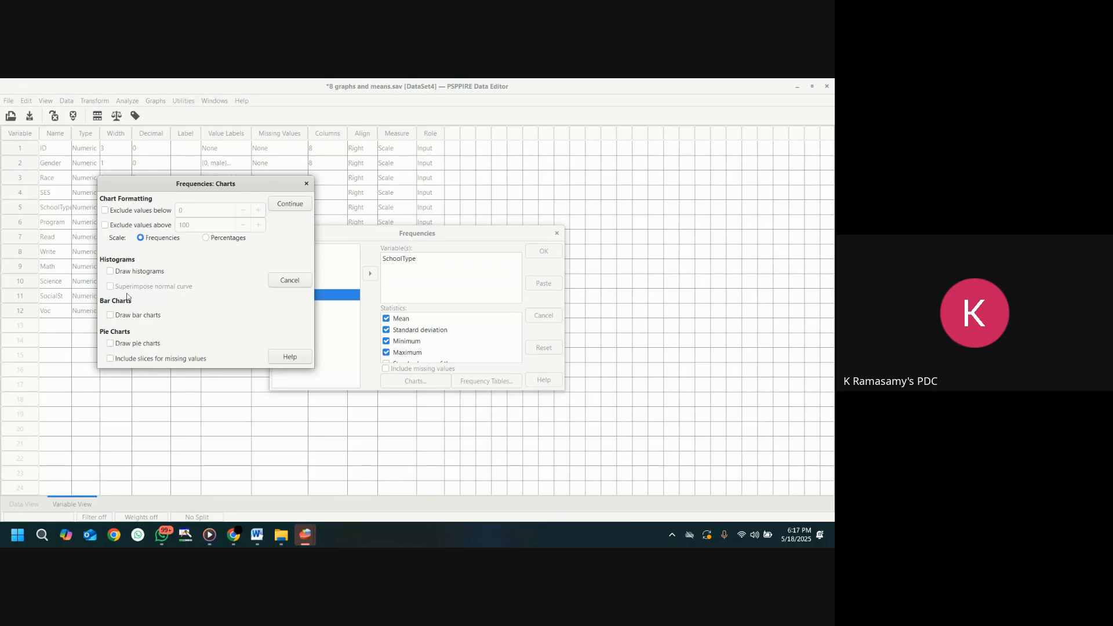
{"action": "left_click", "coordinate": [111, 345]}
{"action": "left_click", "coordinate": [293, 204]}
{"action": "left_click", "coordinate": [544, 250]}
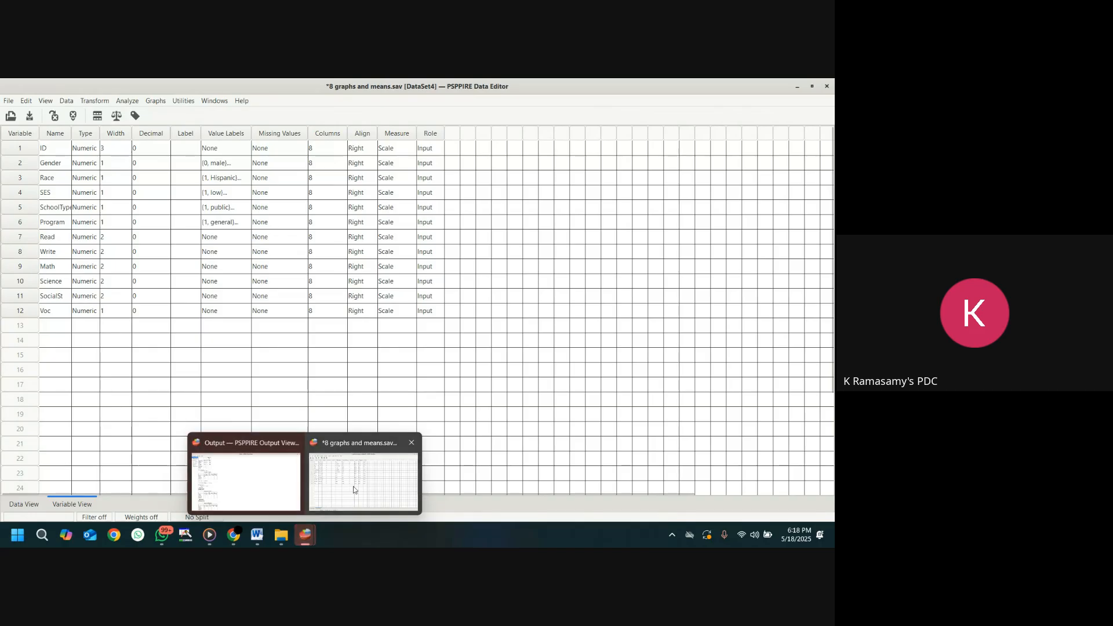
{"action": "left_click", "coordinate": [238, 482]}
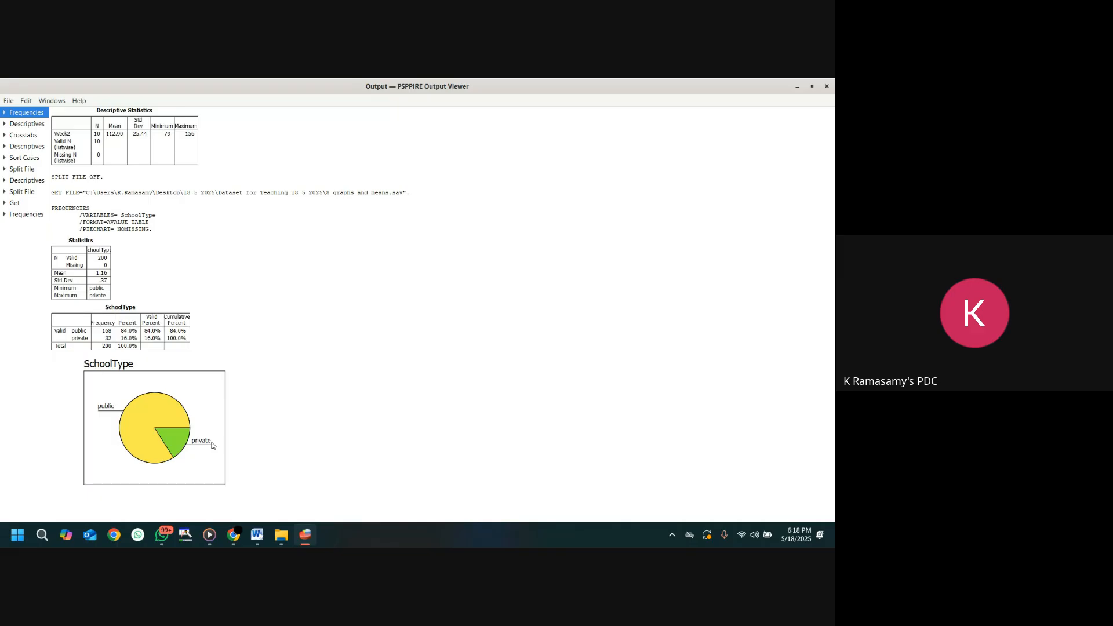
- Return to the data editor and replace SchoolType with Program as the Frequencies variable
{"action": "mouse_move", "coordinate": [305, 535]}
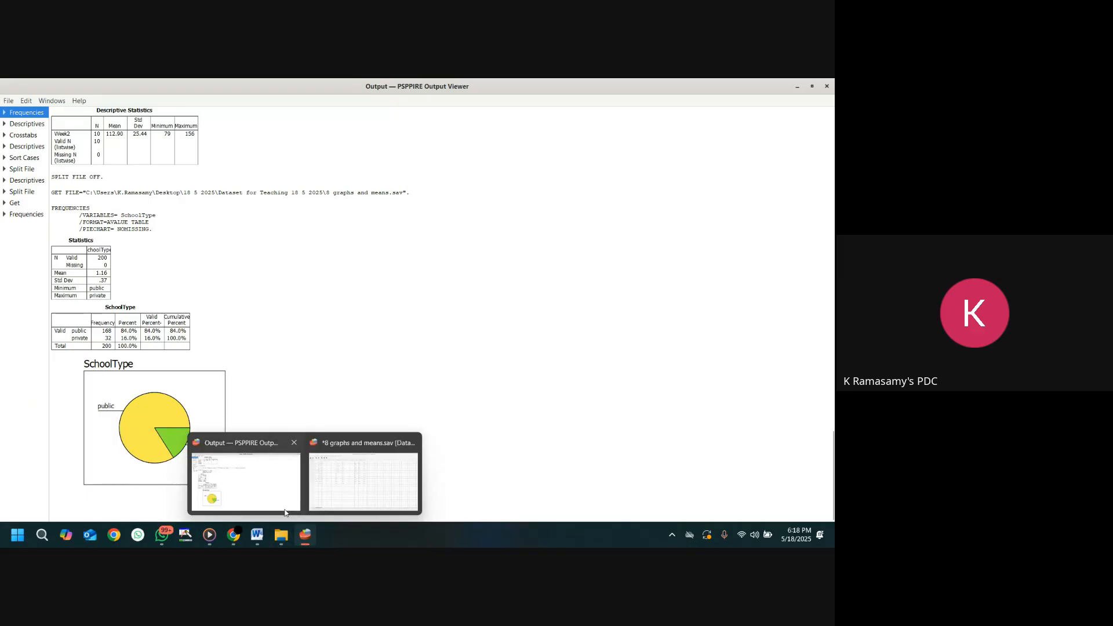
{"action": "left_click", "coordinate": [364, 482]}
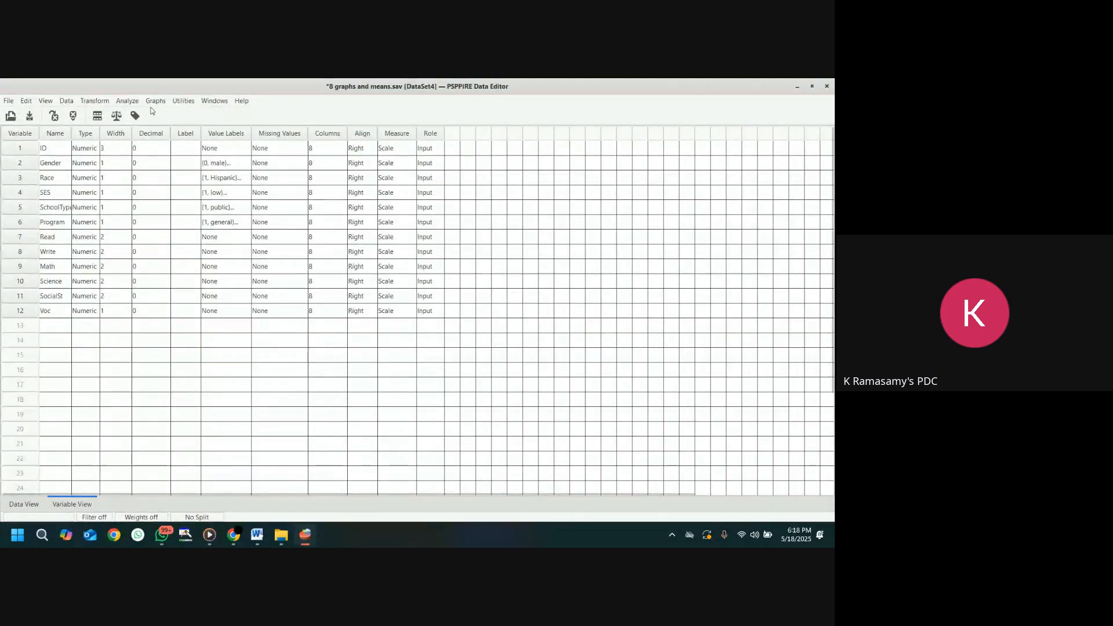
{"action": "left_click", "coordinate": [127, 101]}
{"action": "mouse_move", "coordinate": [145, 118]}
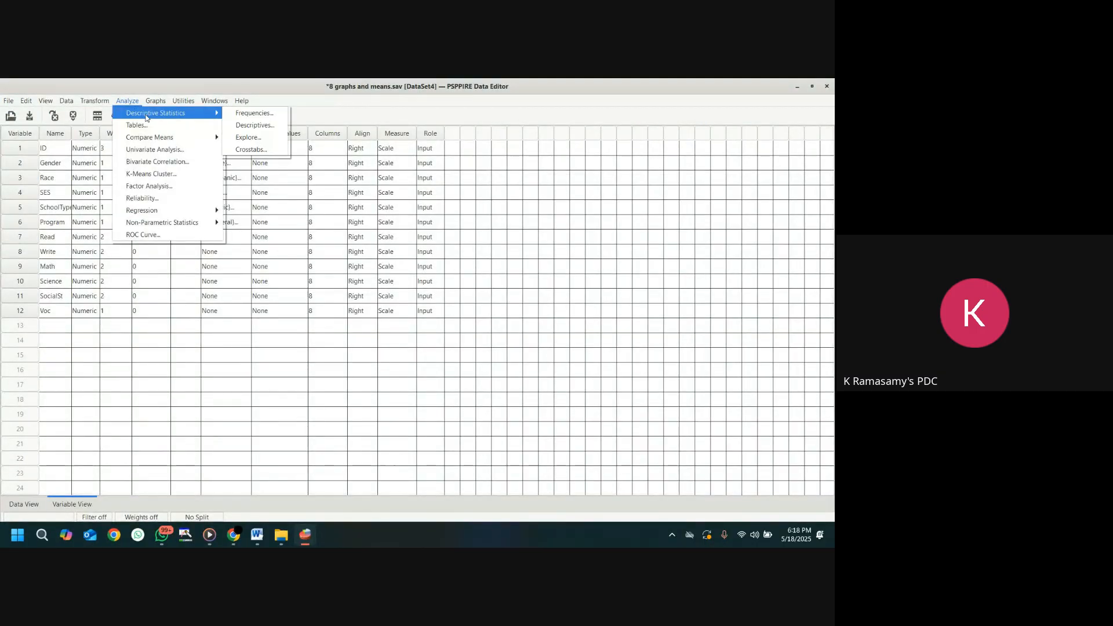
{"action": "left_click", "coordinate": [246, 115]}
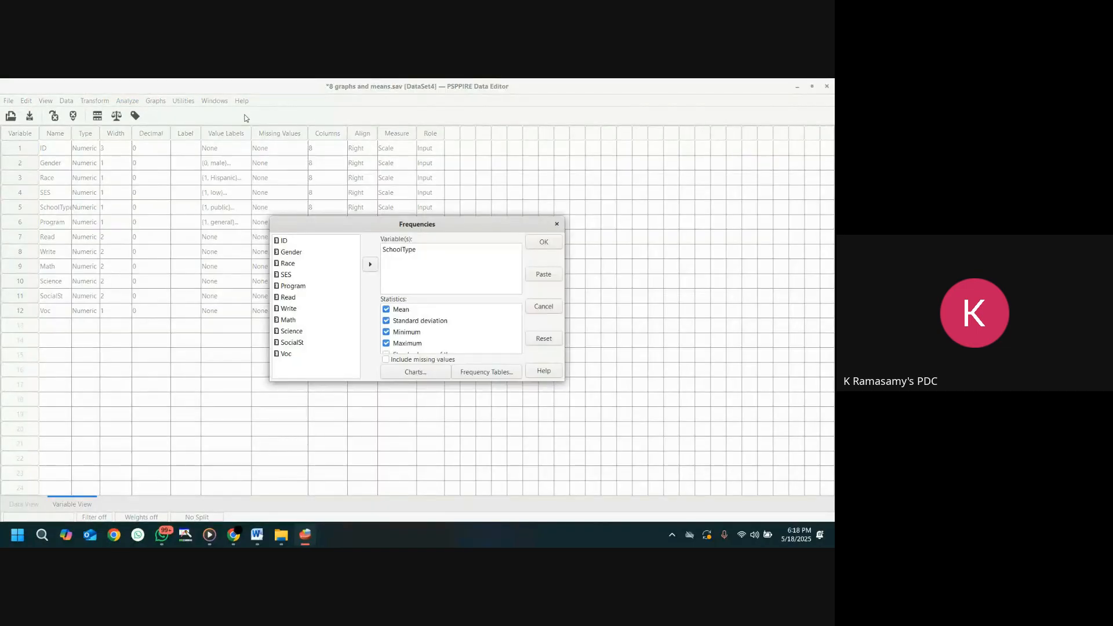
{"action": "left_click", "coordinate": [400, 250]}
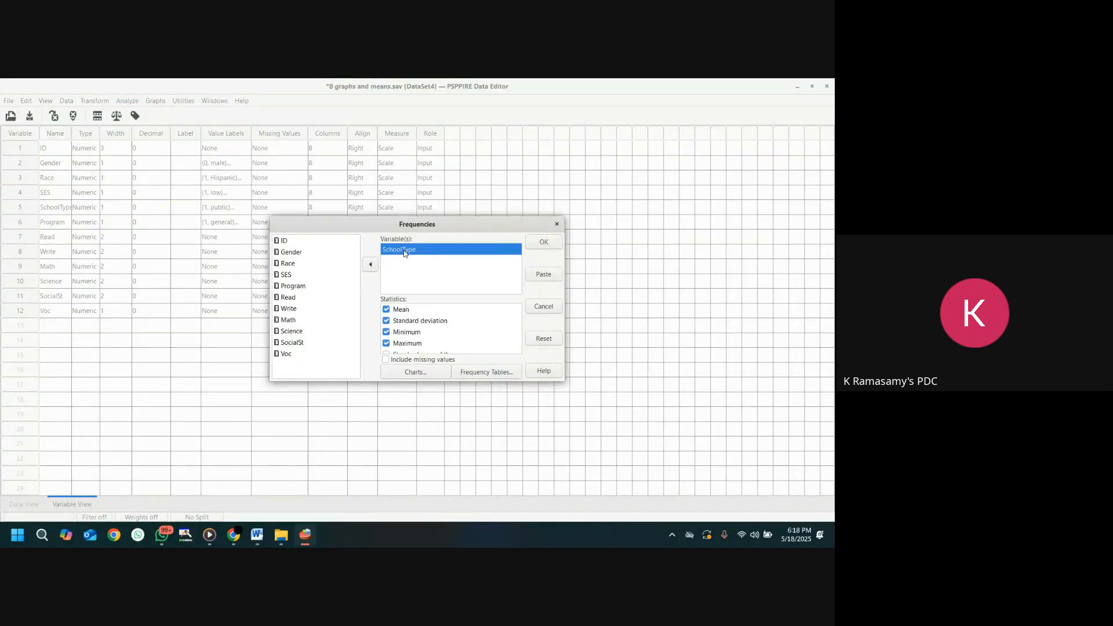
{"action": "left_click", "coordinate": [370, 265]}
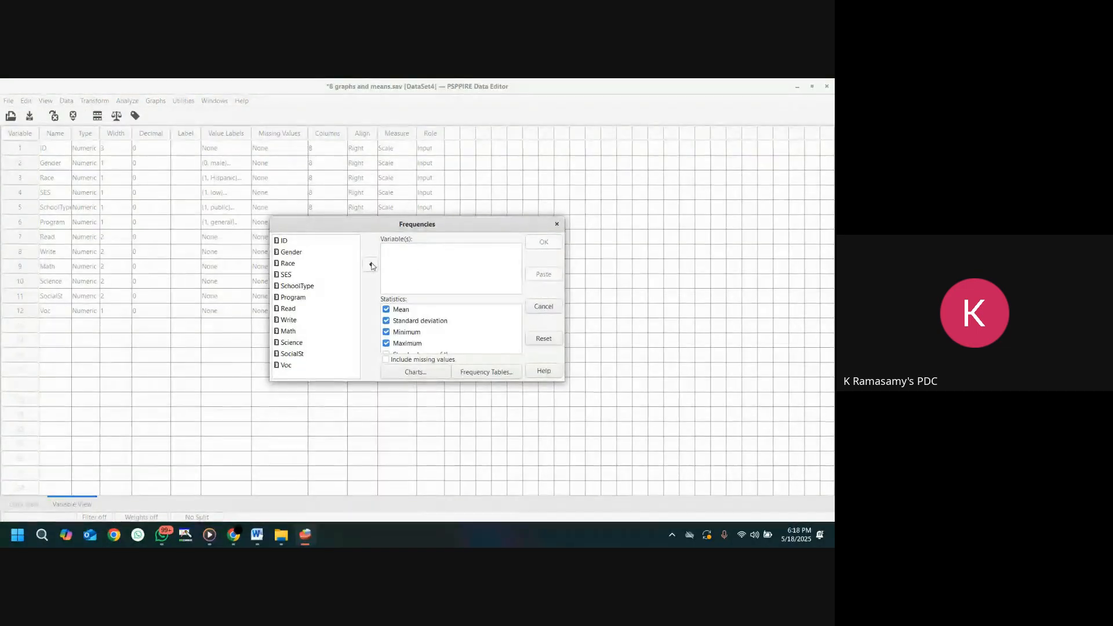
{"action": "left_click", "coordinate": [299, 299]}
{"action": "left_click", "coordinate": [371, 264]}
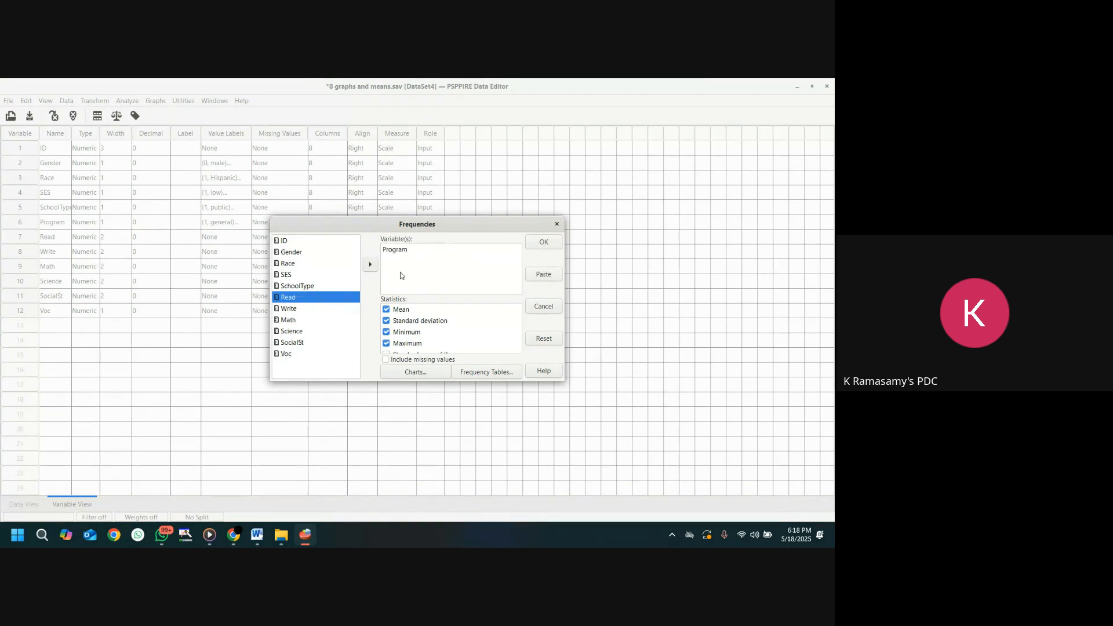
- Switch the Frequencies chart from pie to bar, run the analysis on Program and view the bar chart in the output
{"action": "left_click", "coordinate": [430, 374]}
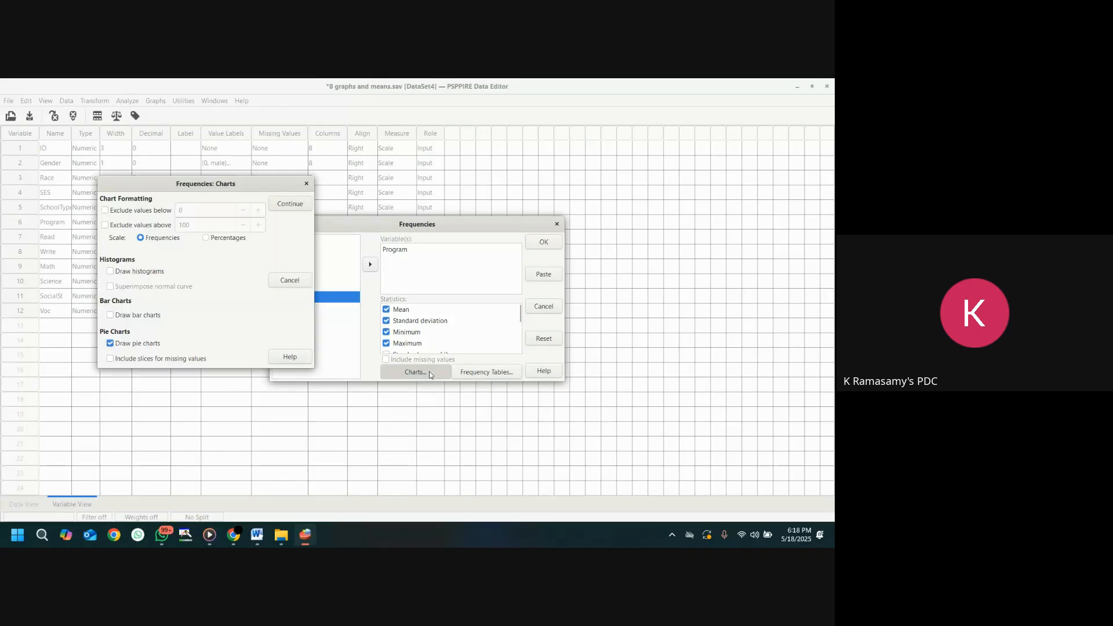
{"action": "left_click", "coordinate": [111, 316]}
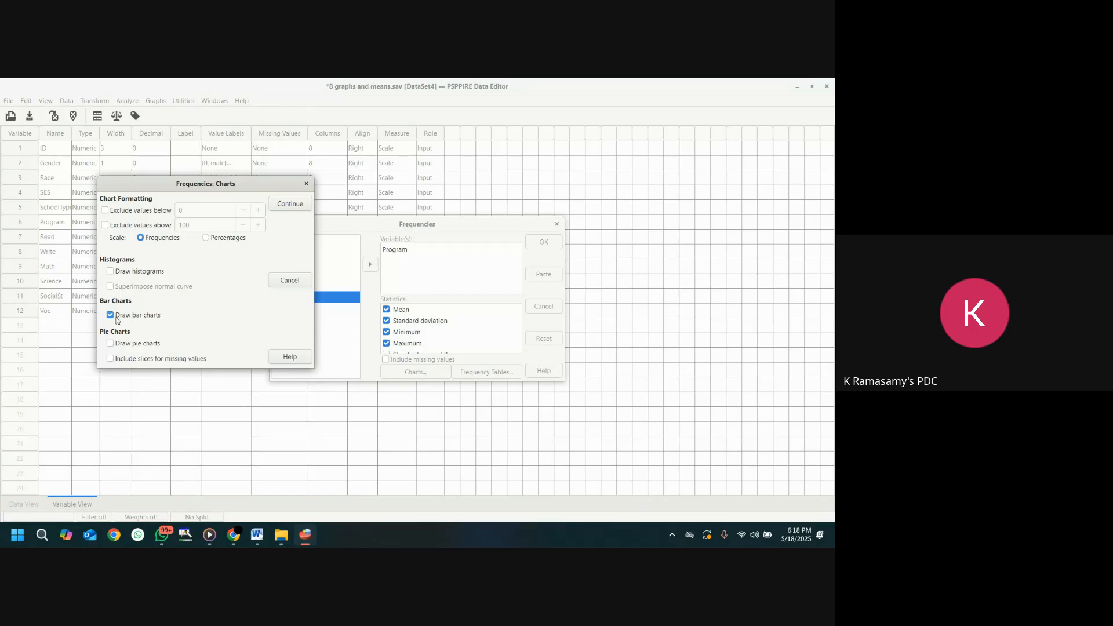
{"action": "left_click", "coordinate": [292, 204]}
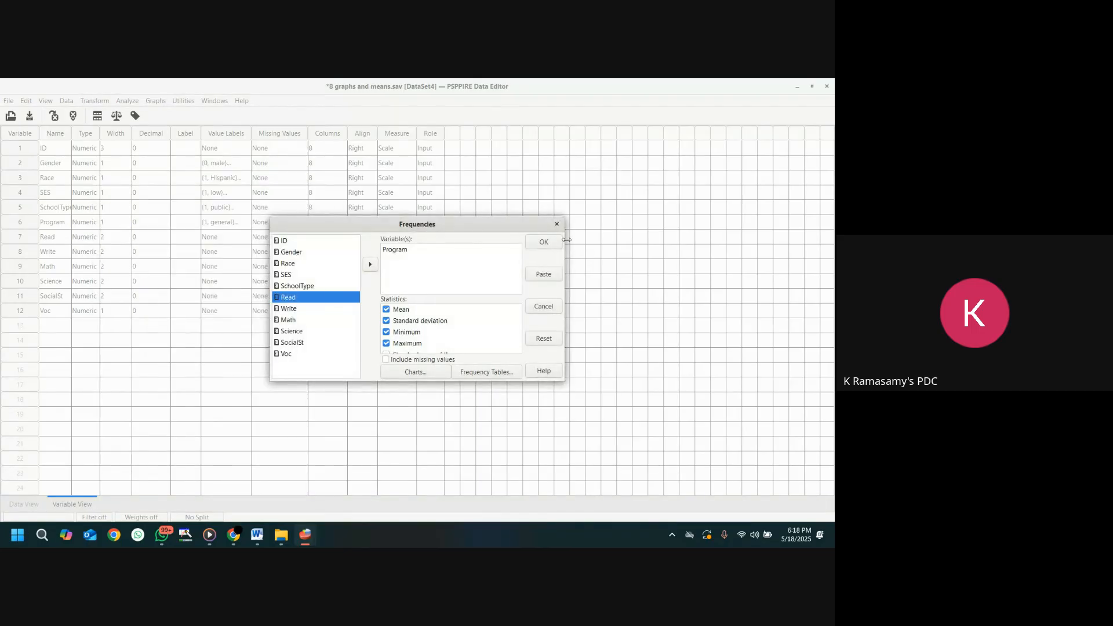
{"action": "left_click", "coordinate": [561, 241]}
{"action": "mouse_move", "coordinate": [306, 539]}
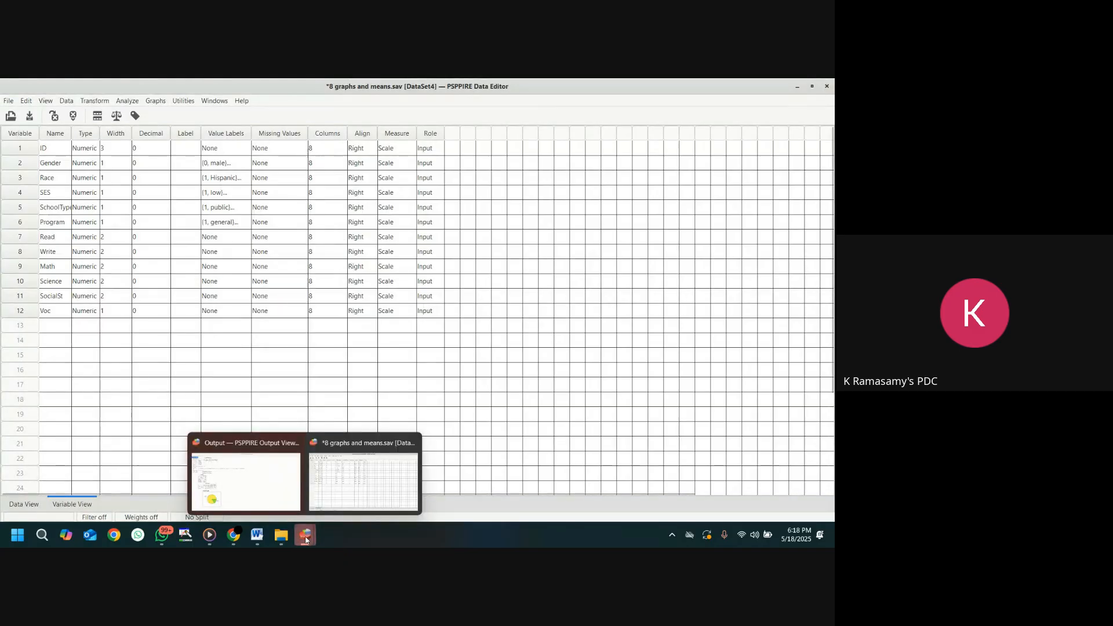
{"action": "left_click", "coordinate": [273, 487]}
{"action": "scroll", "coordinate": [295, 344], "scroll_direction": "down", "scroll_amount": 3}
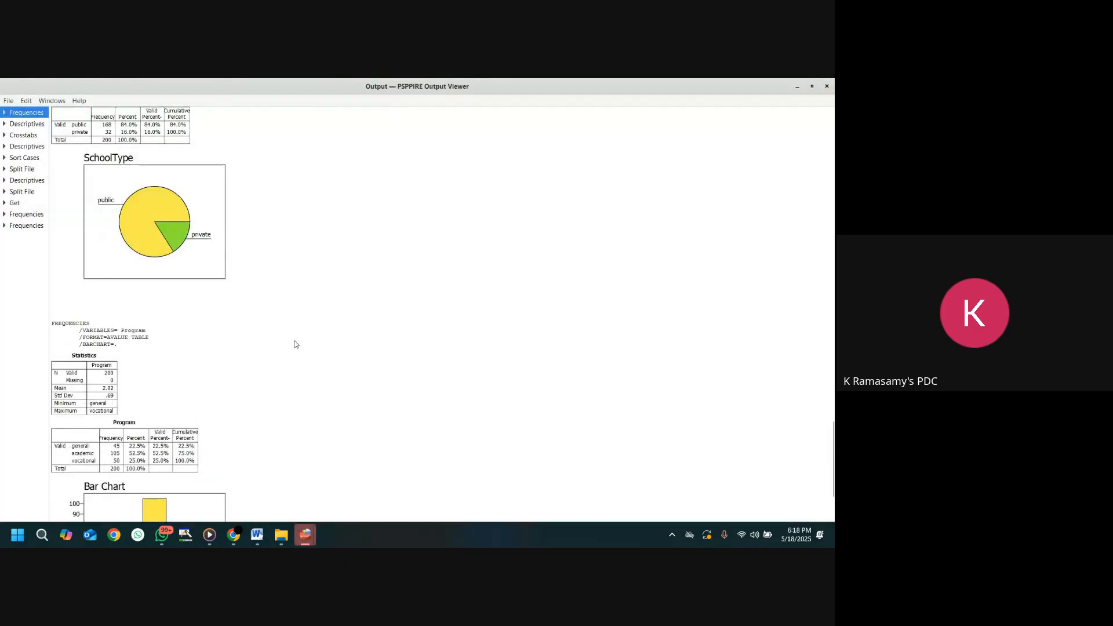
{"action": "scroll", "coordinate": [295, 345], "scroll_direction": "down", "scroll_amount": 3}
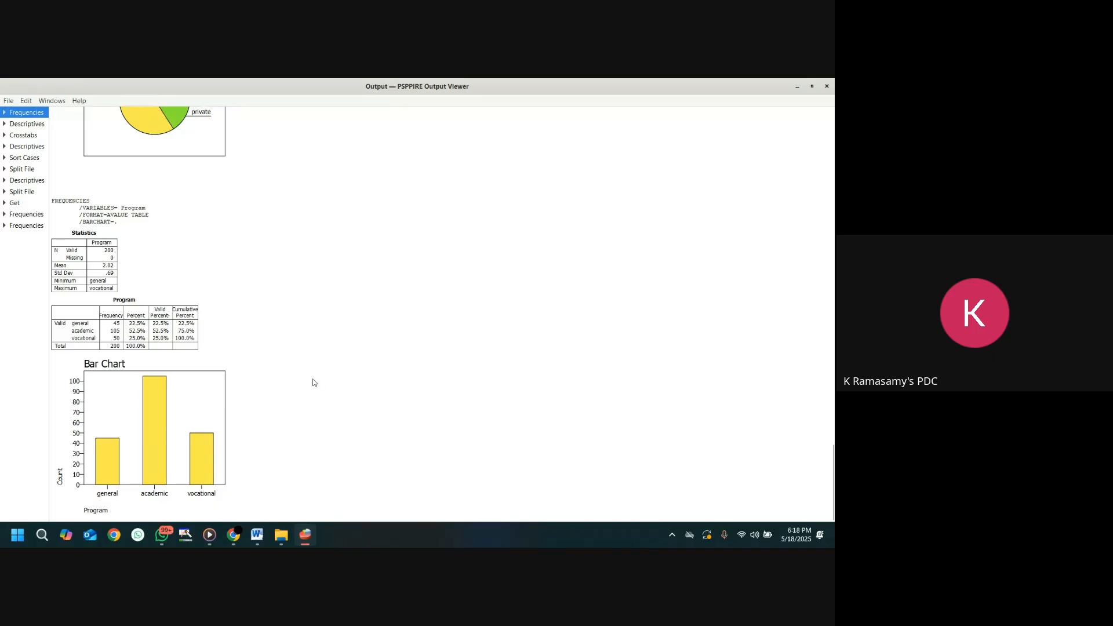
- Return to the data editor and replace Program with Read as the Frequencies variable
{"action": "mouse_move", "coordinate": [302, 541]}
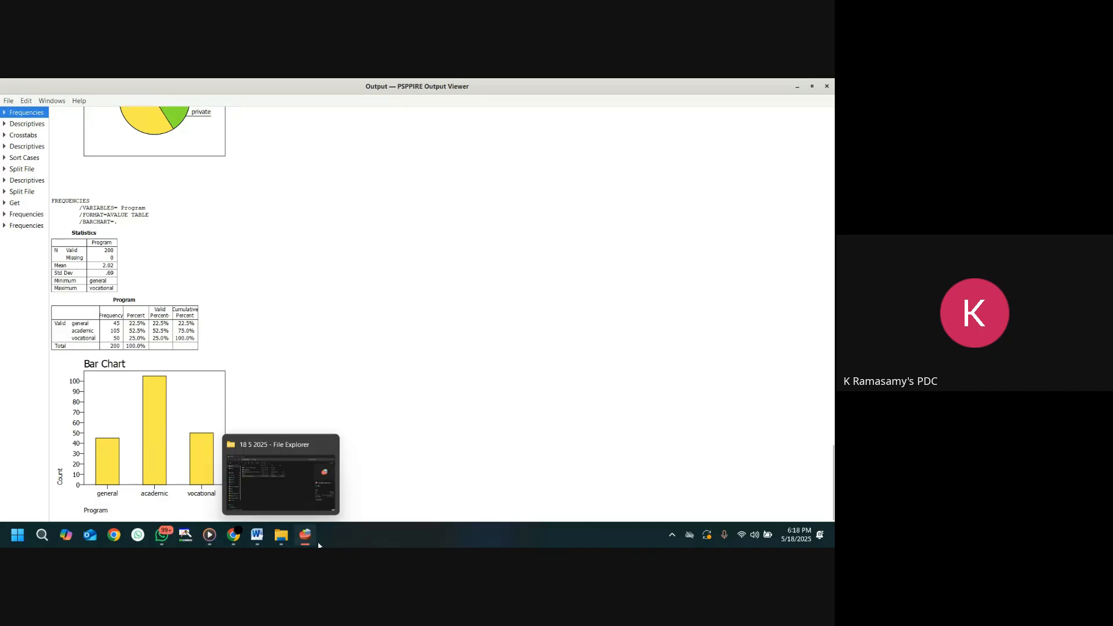
{"action": "left_click", "coordinate": [347, 474]}
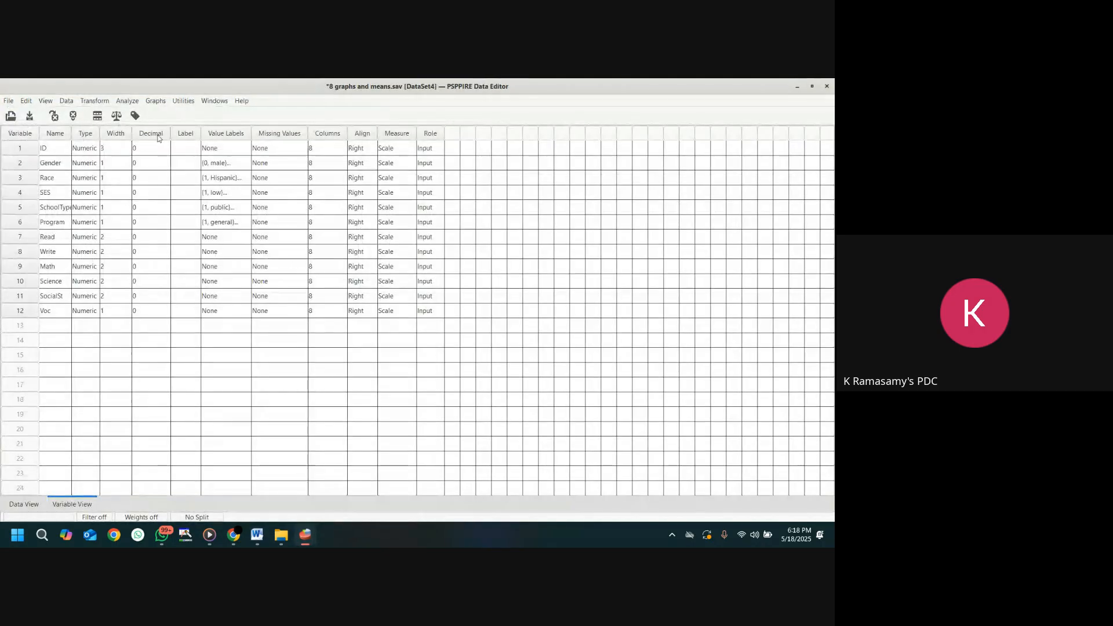
{"action": "left_click", "coordinate": [127, 101]}
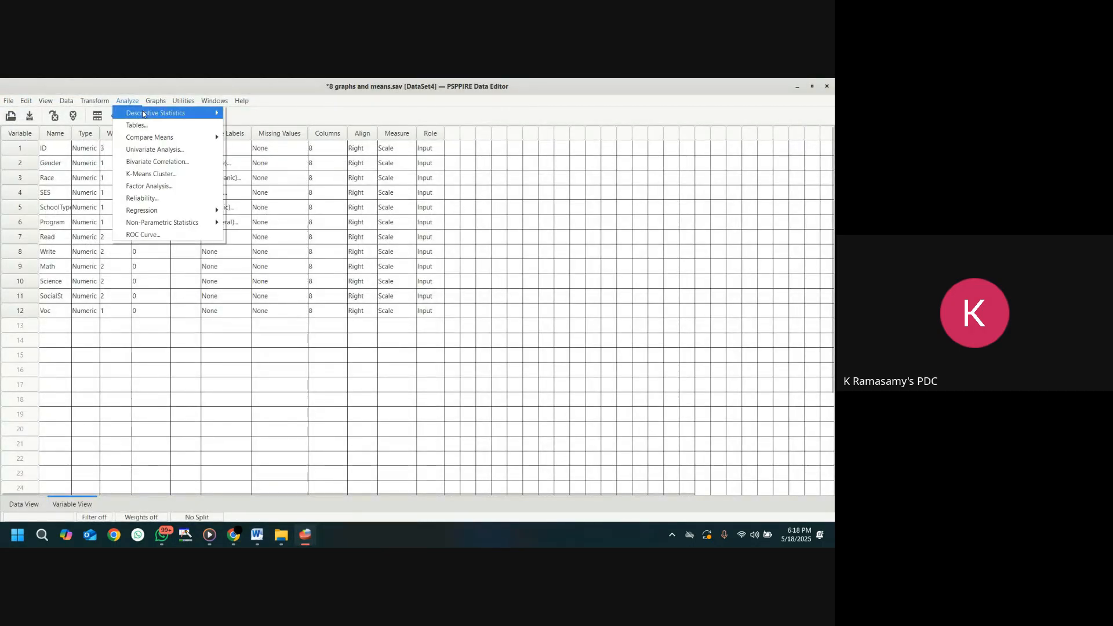
{"action": "mouse_move", "coordinate": [143, 114]}
{"action": "left_click", "coordinate": [251, 113]}
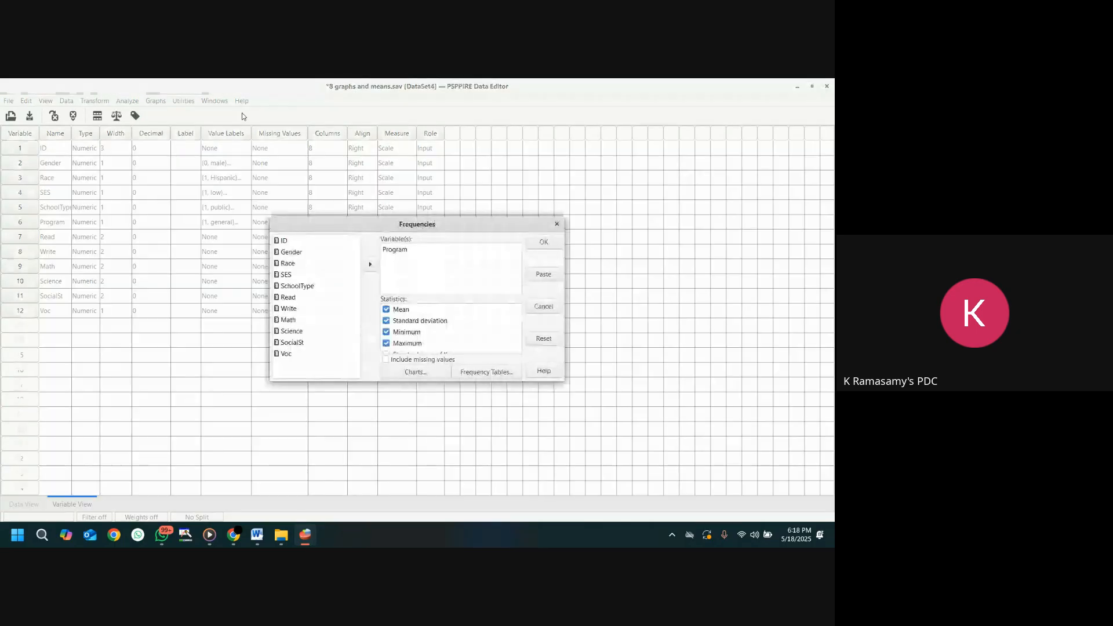
{"action": "left_click", "coordinate": [414, 375]}
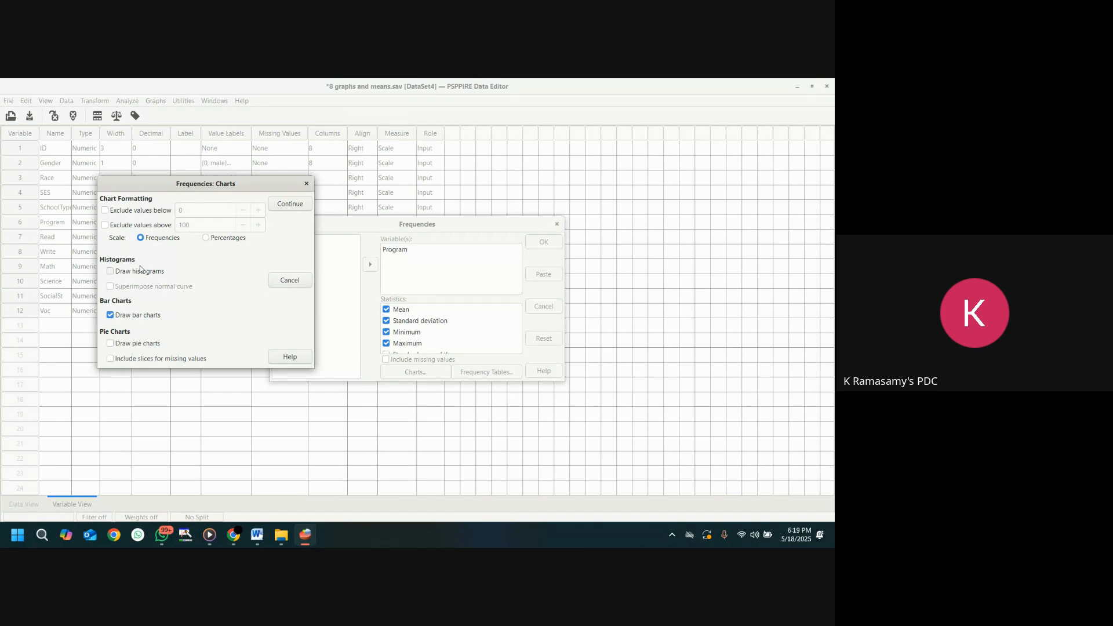
{"action": "left_click", "coordinate": [307, 183]}
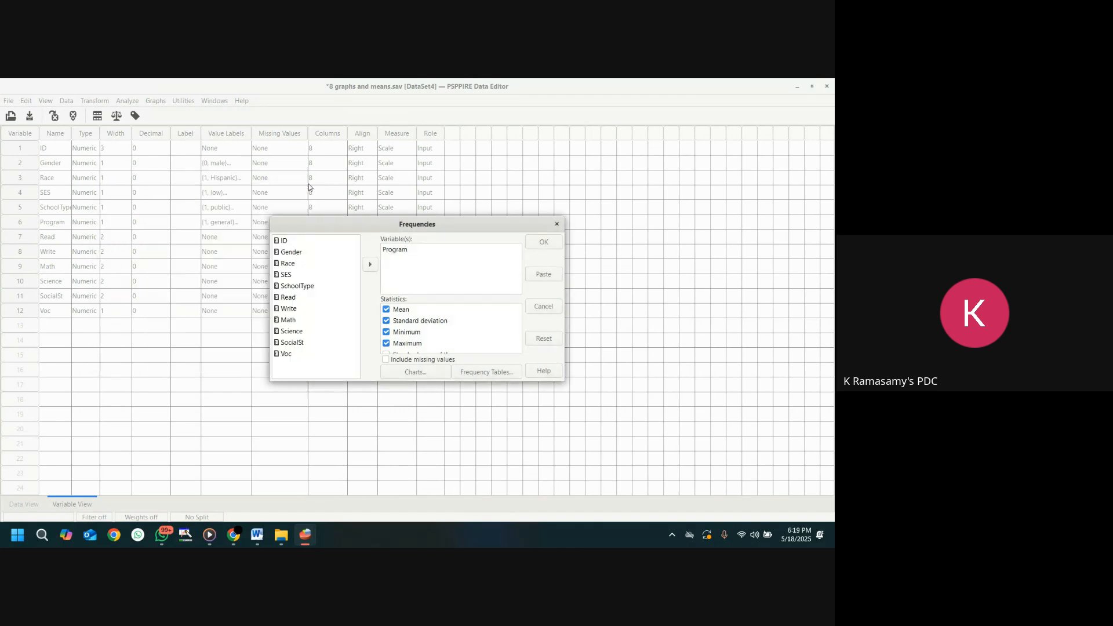
{"action": "left_click", "coordinate": [404, 252]}
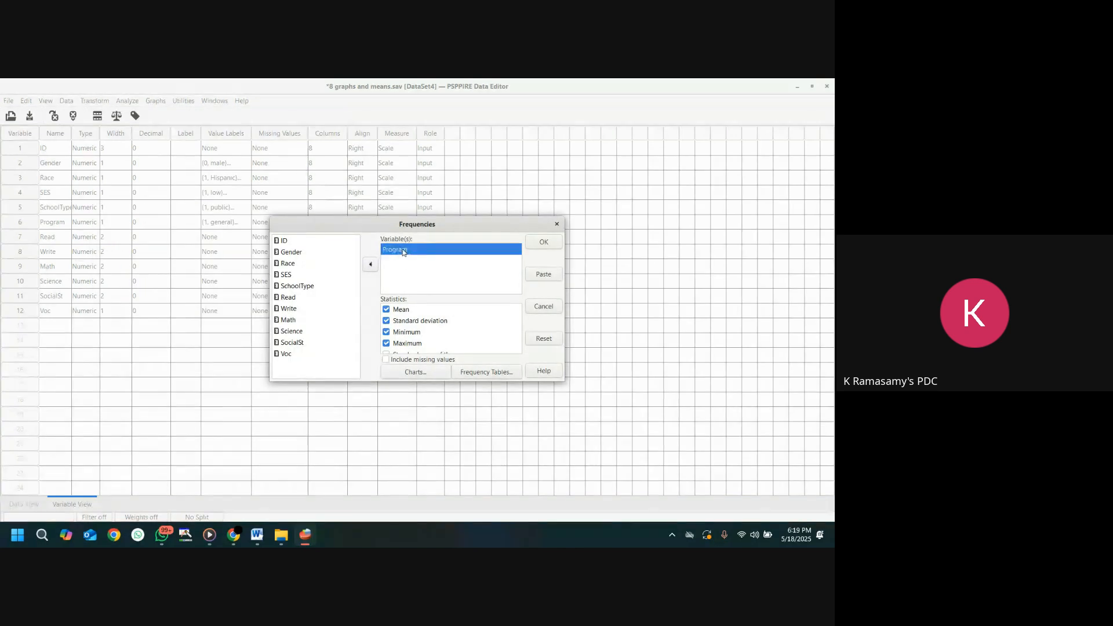
{"action": "left_click", "coordinate": [551, 341]}
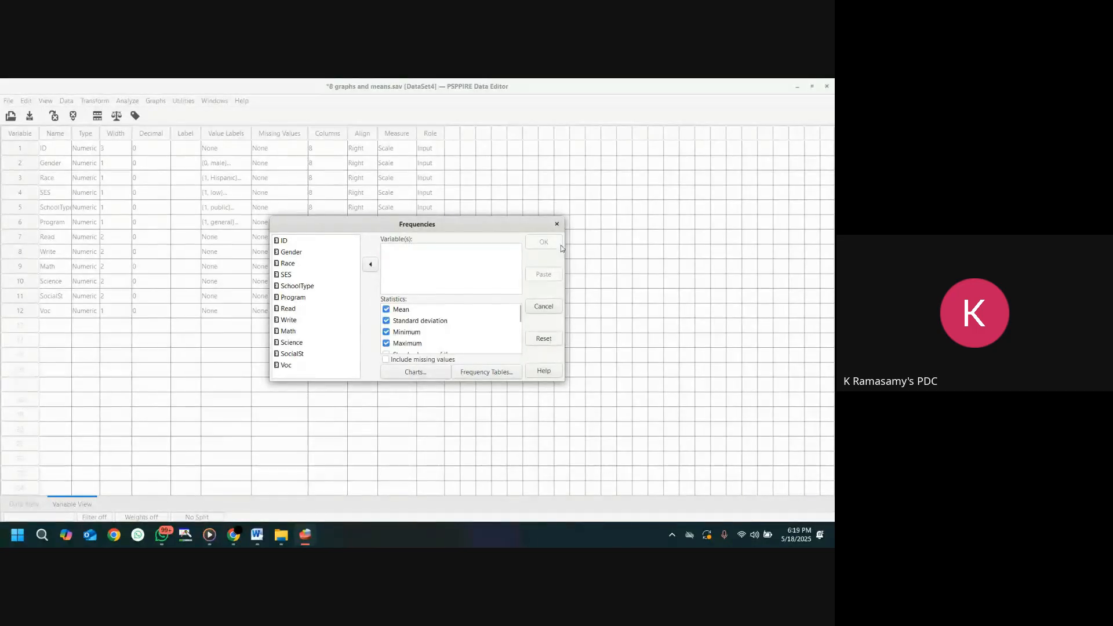
{"action": "left_click", "coordinate": [288, 311]}
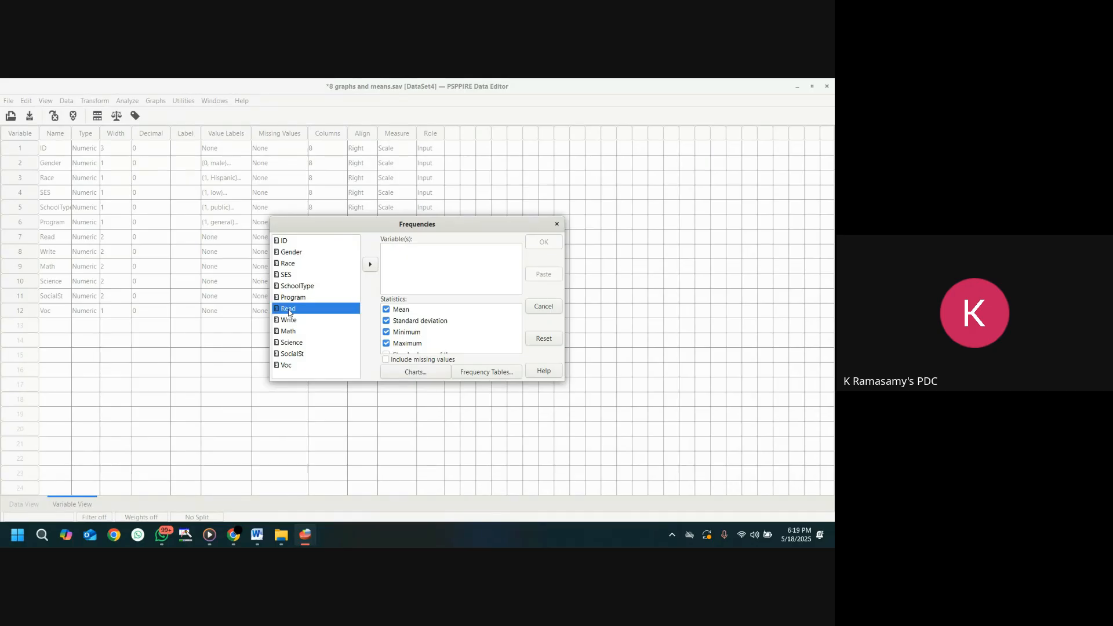
{"action": "left_click", "coordinate": [371, 265]}
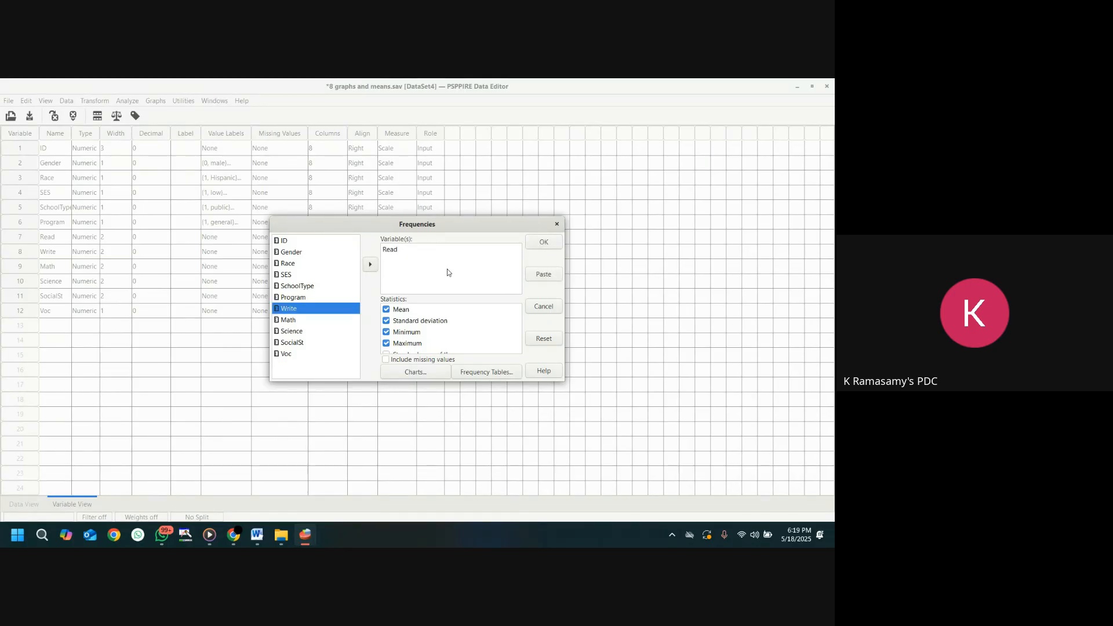
- Switch the Frequencies chart from bar charts to histograms with a superimposed normal curve
{"action": "left_click", "coordinate": [433, 374]}
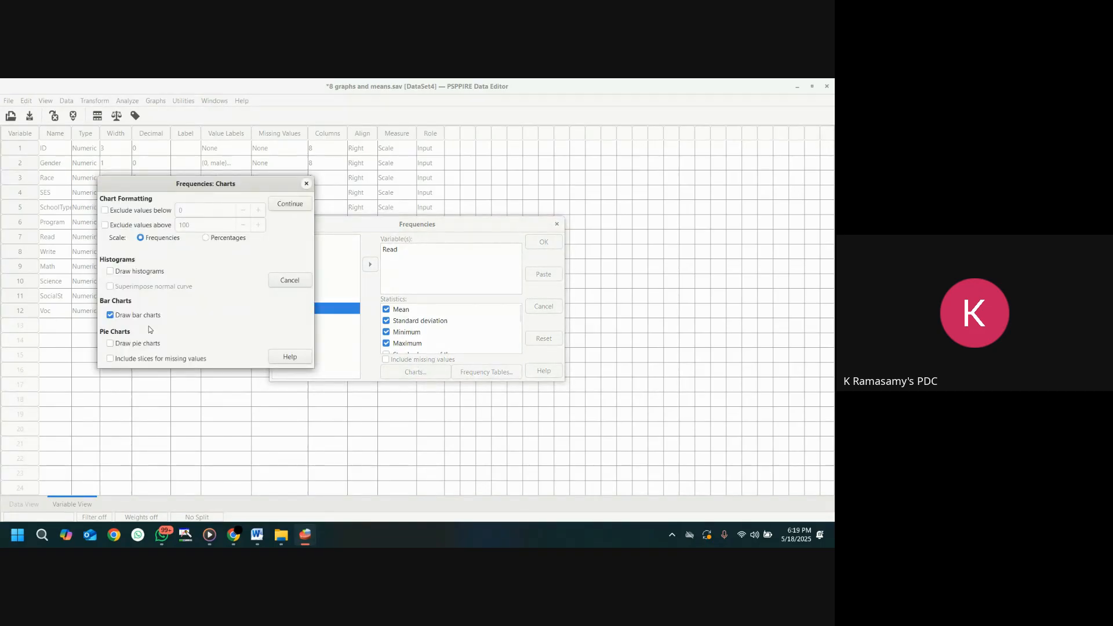
{"action": "left_click", "coordinate": [110, 316]}
{"action": "left_click", "coordinate": [111, 272]}
{"action": "left_click", "coordinate": [111, 288]}
{"action": "left_click", "coordinate": [295, 205]}
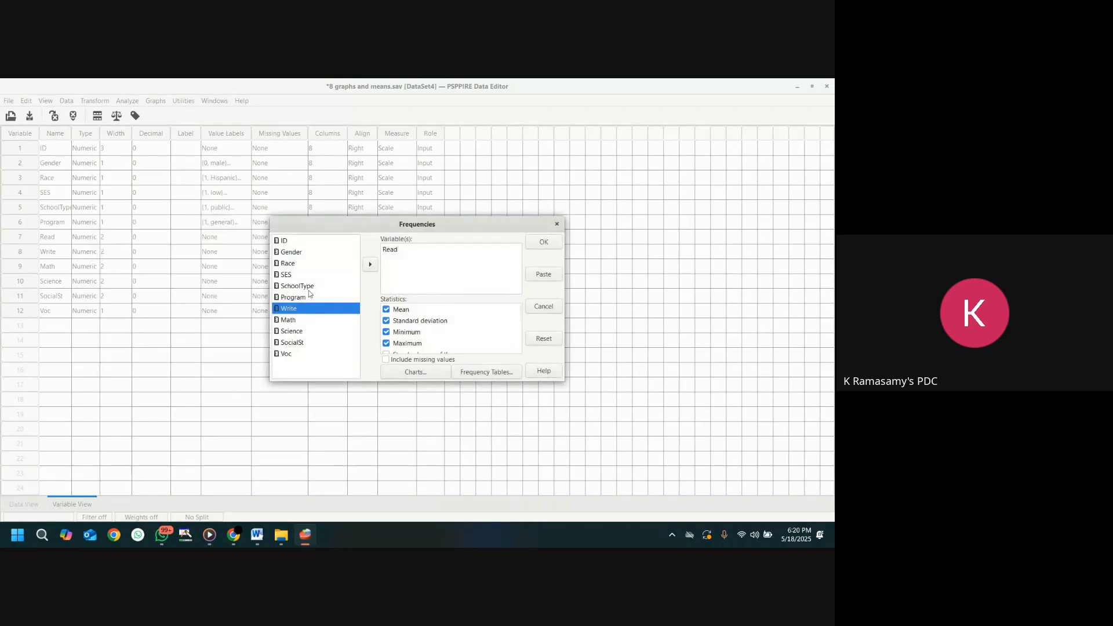
- Run the Frequencies analysis on Read and view the histogram in the output
{"action": "left_click", "coordinate": [555, 244]}
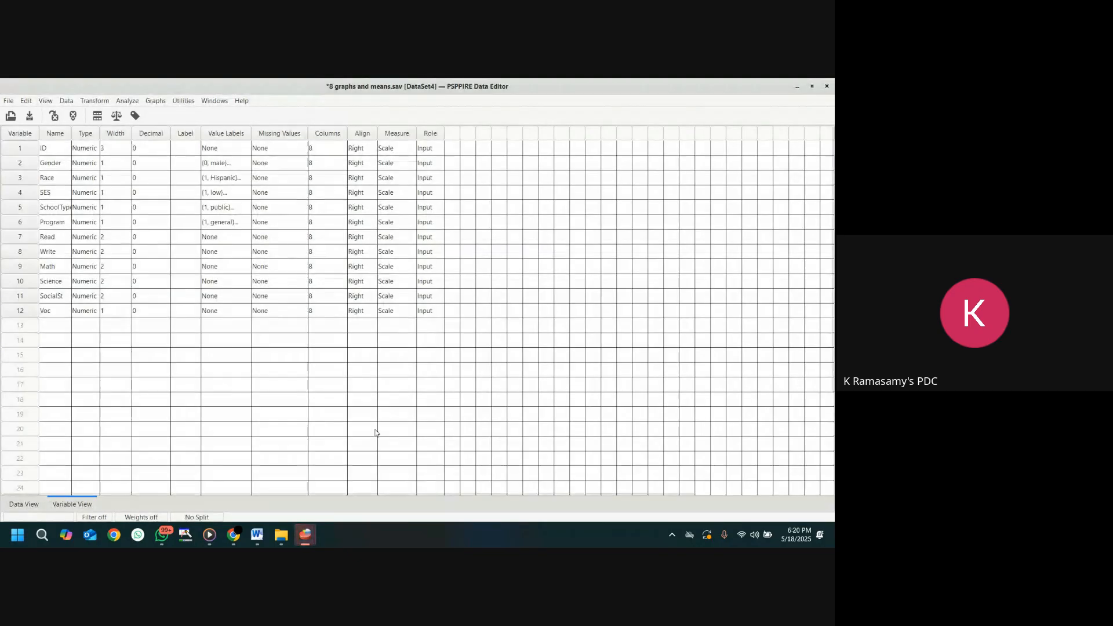
{"action": "mouse_move", "coordinate": [306, 535]}
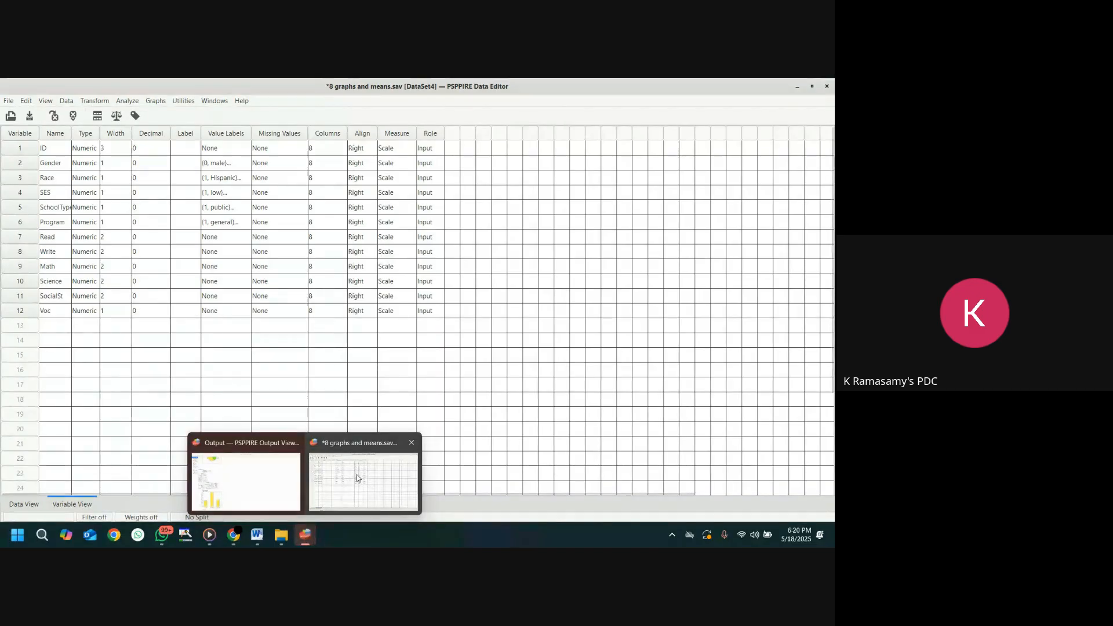
{"action": "left_click", "coordinate": [273, 480]}
{"action": "scroll", "coordinate": [324, 307], "scroll_direction": "down", "scroll_amount": 5}
{"action": "scroll", "coordinate": [325, 307], "scroll_direction": "down", "scroll_amount": 5}
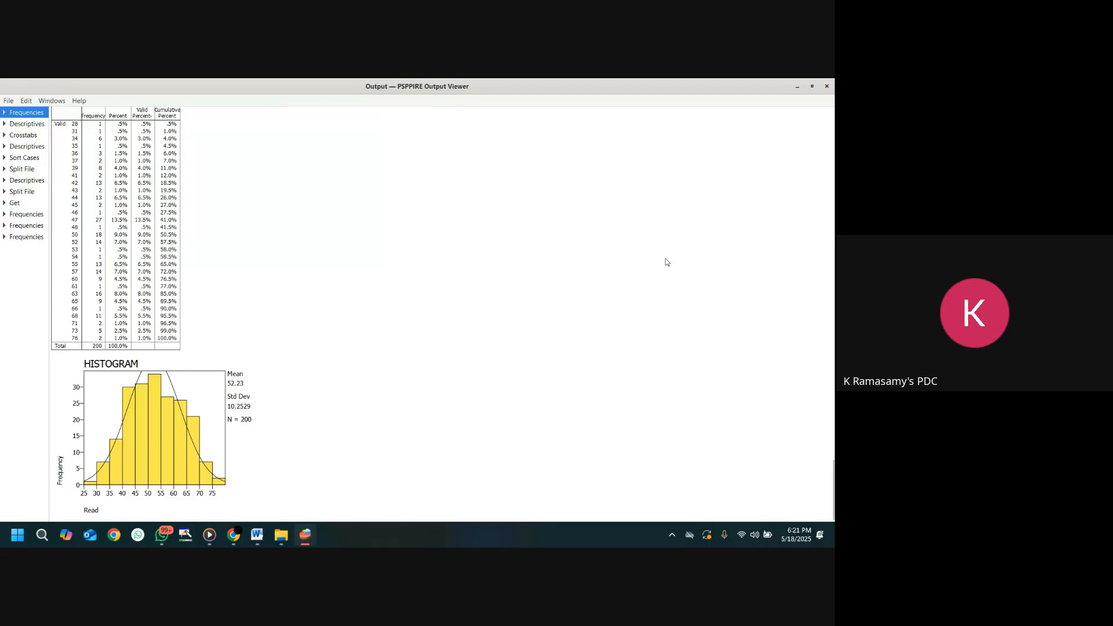
- Return to the data editor and create a scatterplot with Read on the Y axis and SocialSt on the X axis
{"action": "left_click", "coordinate": [796, 87]}
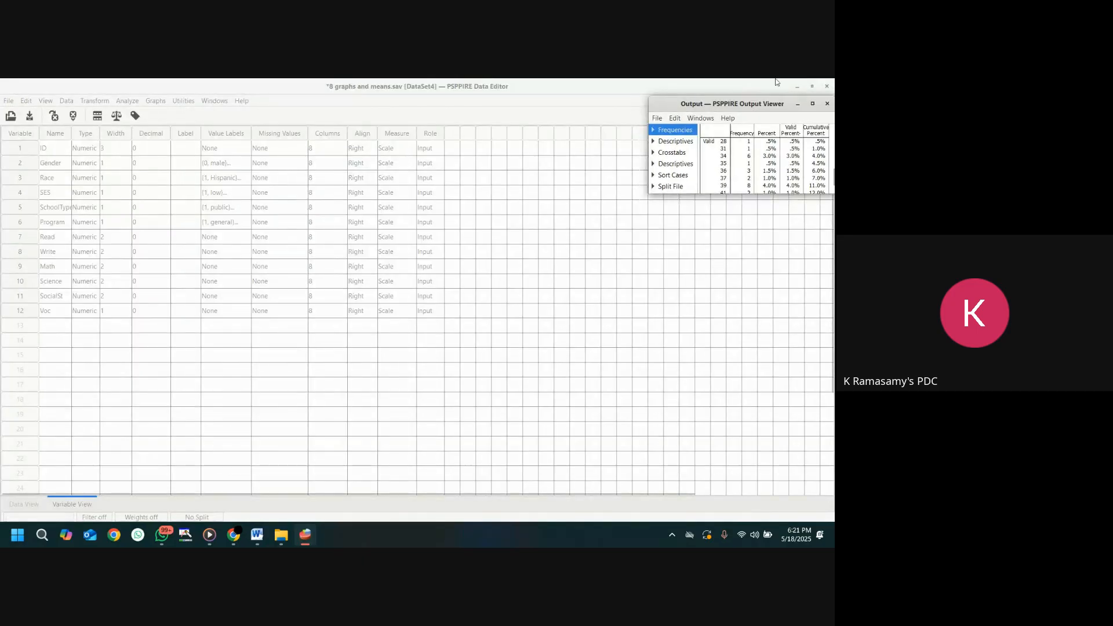
{"action": "left_click", "coordinate": [798, 103]}
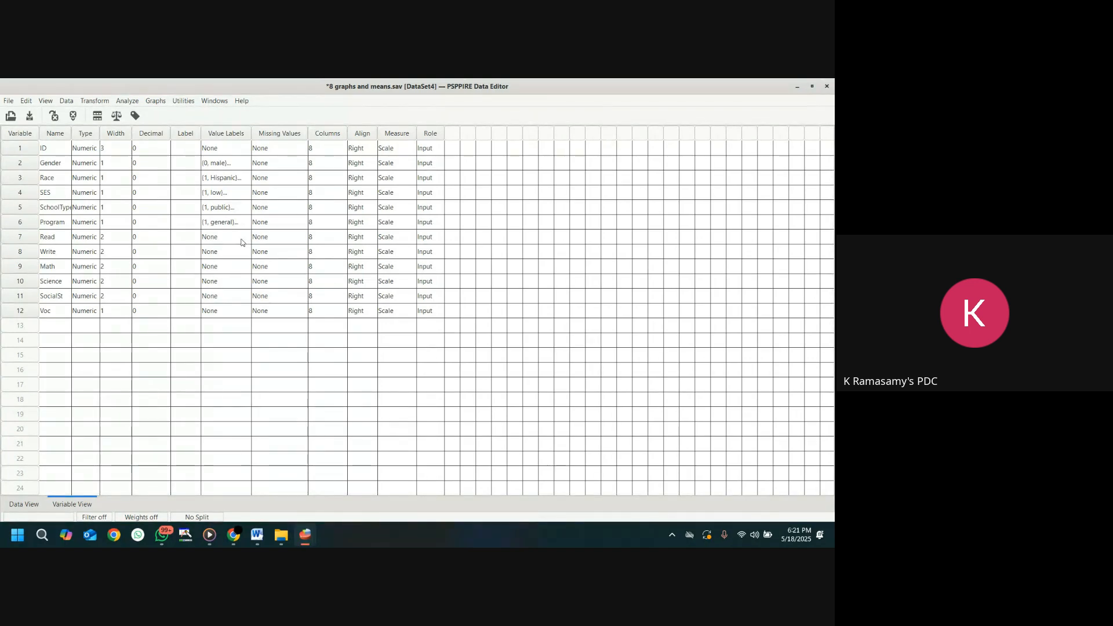
{"action": "left_click", "coordinate": [127, 101]}
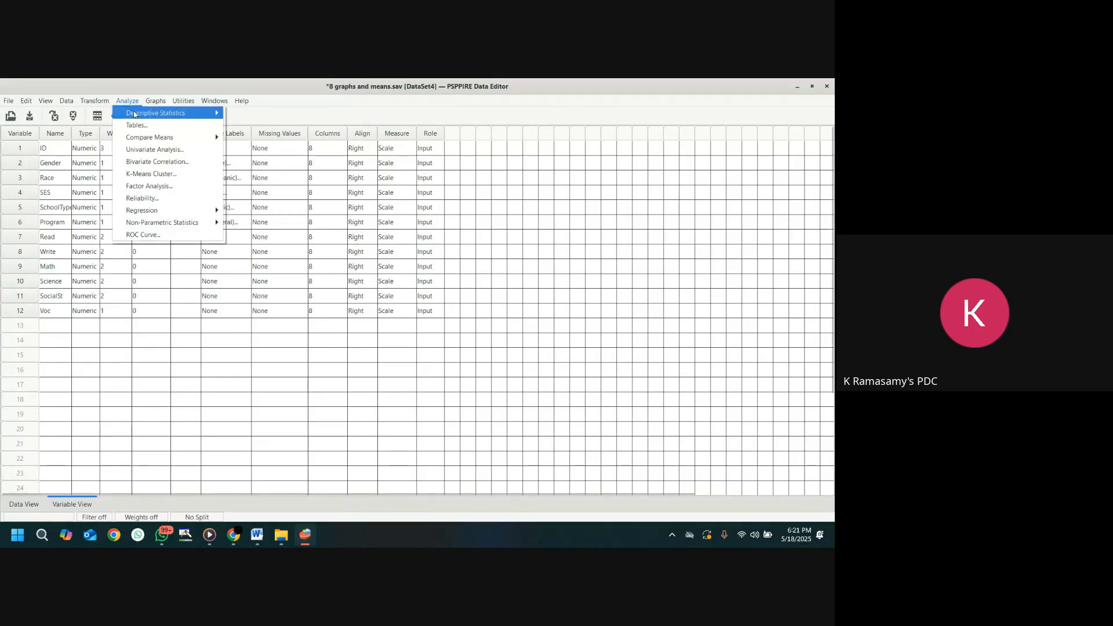
{"action": "mouse_move", "coordinate": [143, 117]}
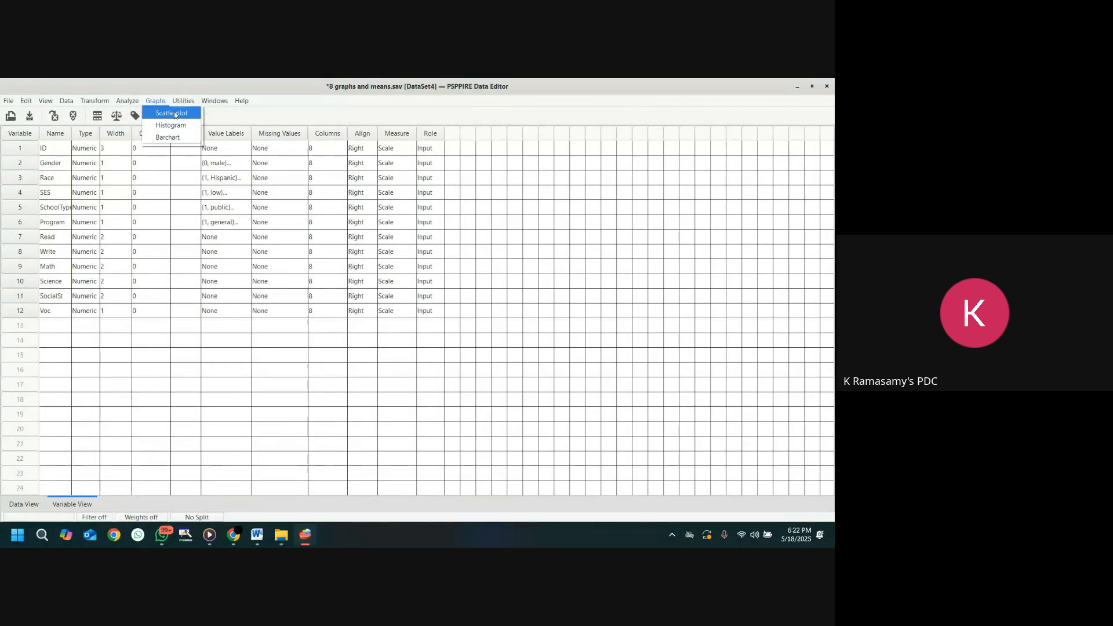
{"action": "left_click", "coordinate": [189, 116]}
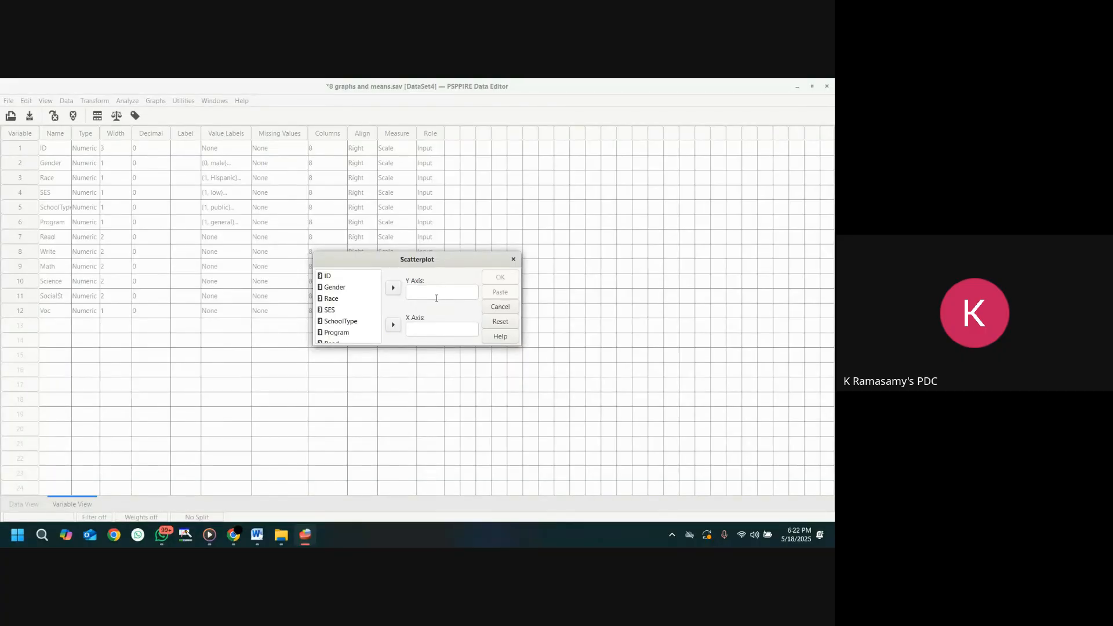
{"action": "scroll", "coordinate": [340, 333], "scroll_direction": "down", "scroll_amount": 1}
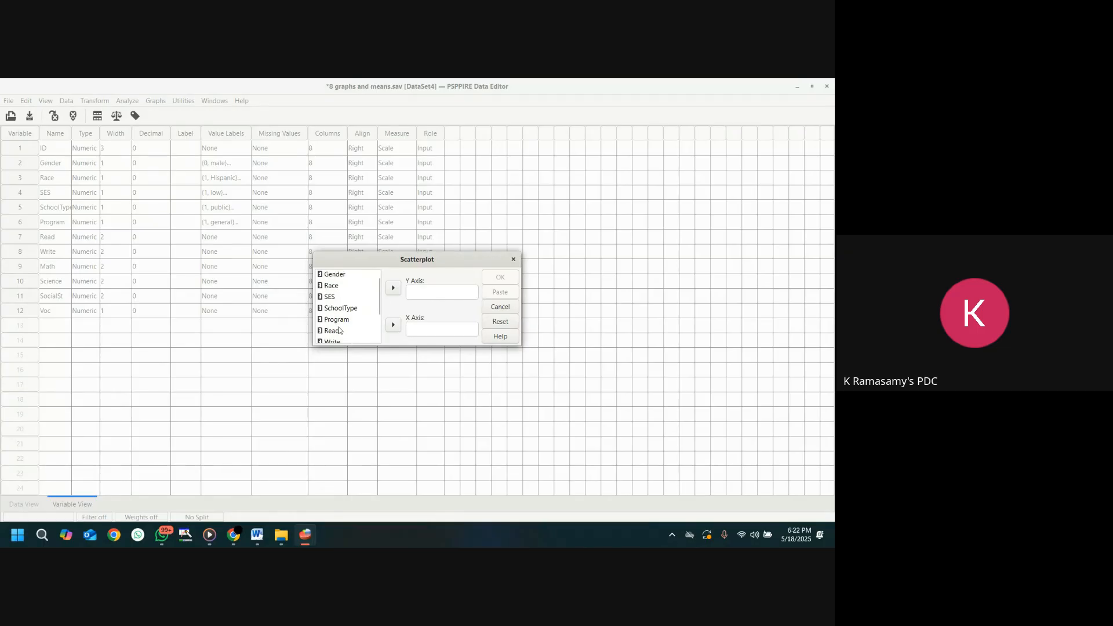
{"action": "left_click", "coordinate": [336, 335]}
{"action": "left_click", "coordinate": [393, 288]}
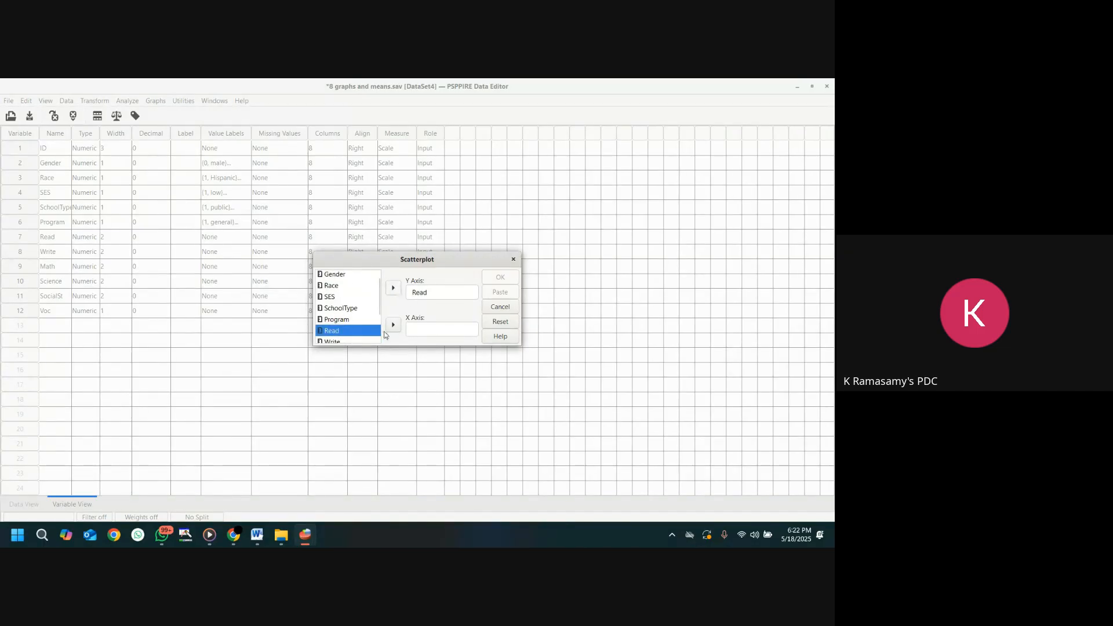
{"action": "left_click_drag", "start_coordinate": [381, 300], "coordinate": [379, 326]}
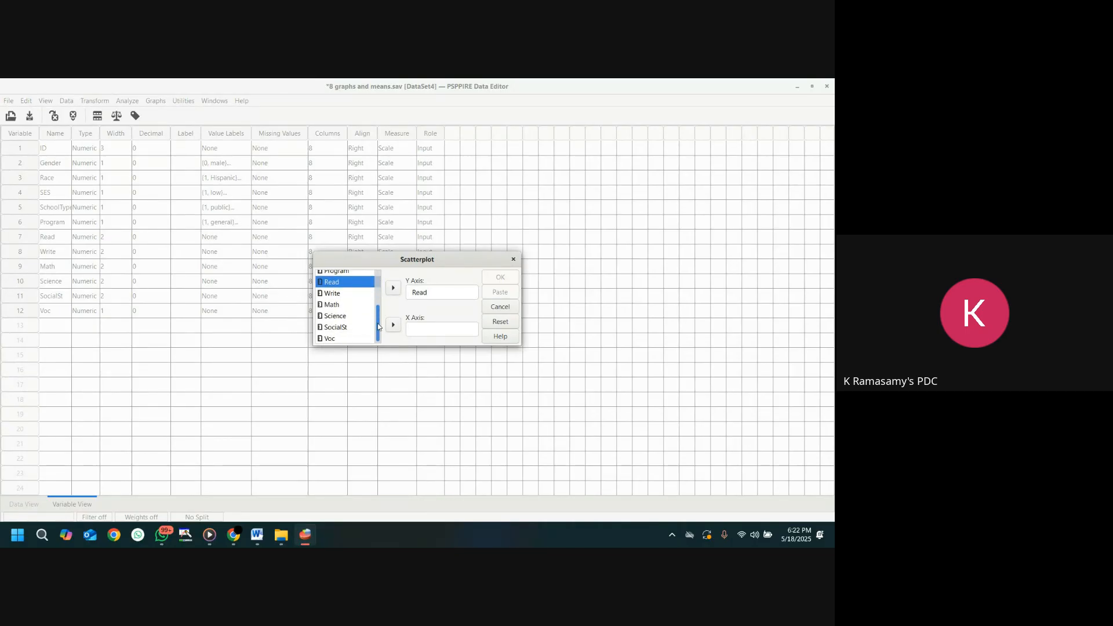
{"action": "left_click", "coordinate": [340, 327]}
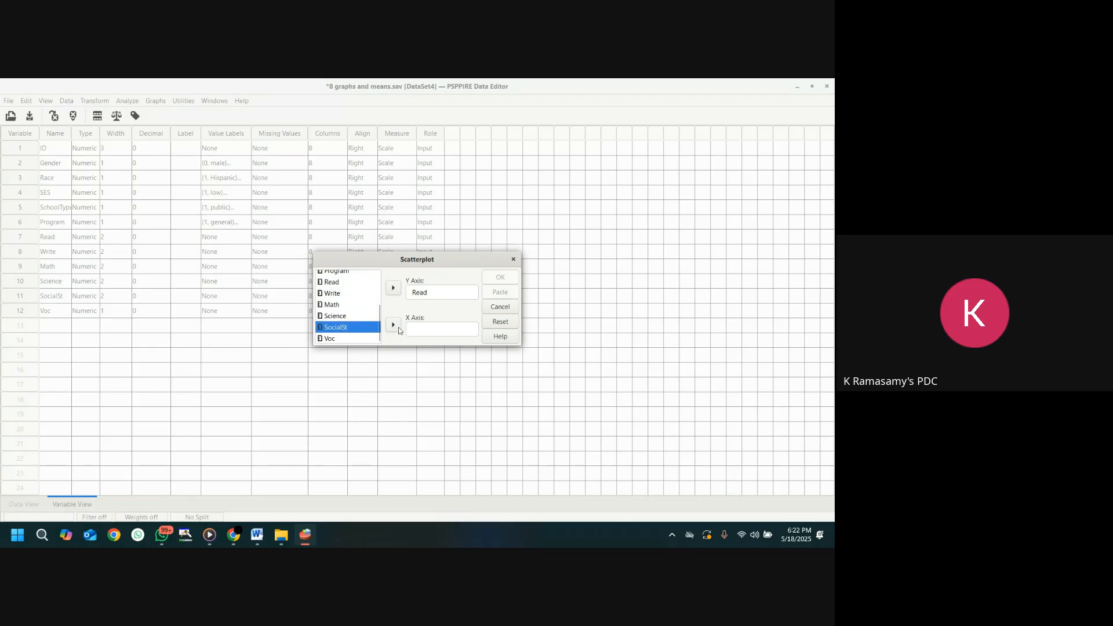
{"action": "left_click", "coordinate": [393, 325]}
{"action": "left_click", "coordinate": [512, 279]}
- Maximize the output viewer and examine the Read versus SocialSt scatterplot
{"action": "mouse_move", "coordinate": [305, 535]}
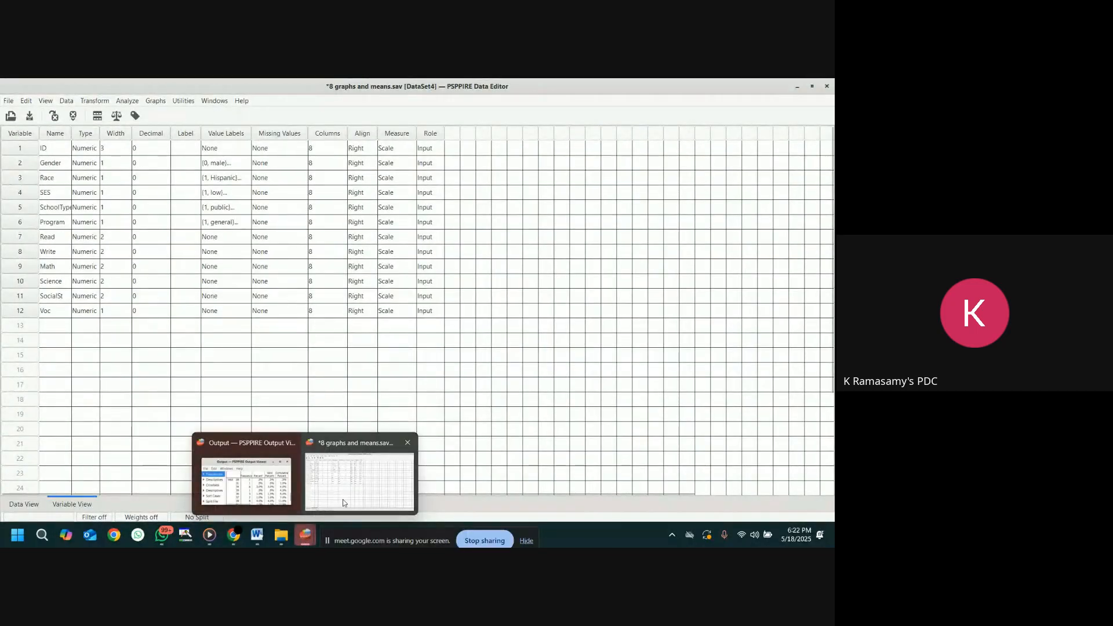
{"action": "left_click", "coordinate": [282, 487]}
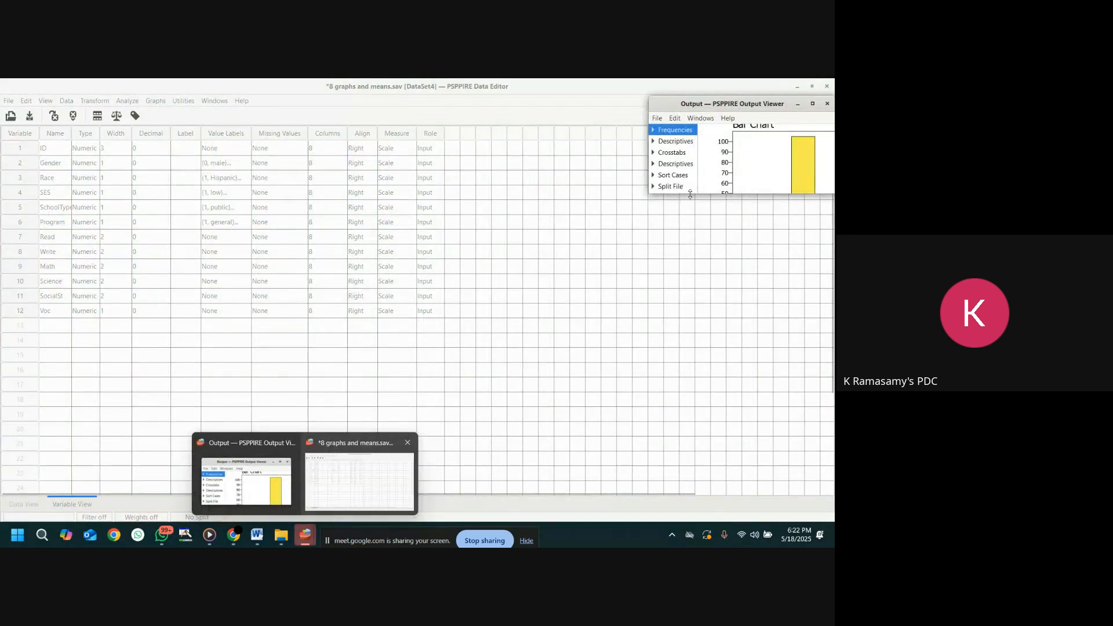
{"action": "left_click", "coordinate": [813, 104]}
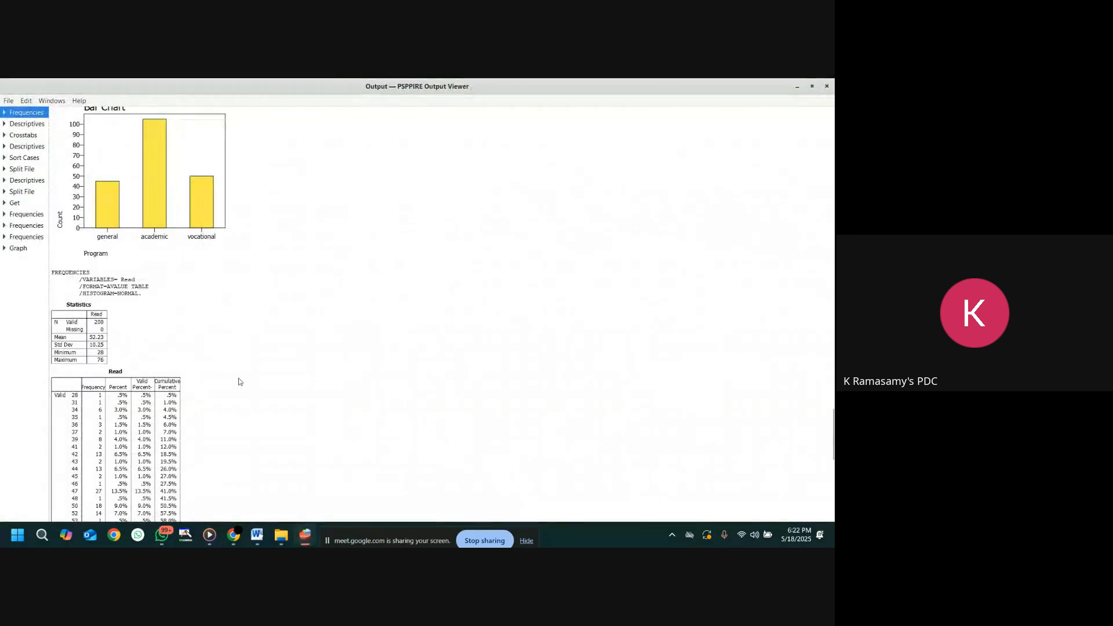
{"action": "scroll", "coordinate": [240, 381], "scroll_direction": "down", "scroll_amount": 10}
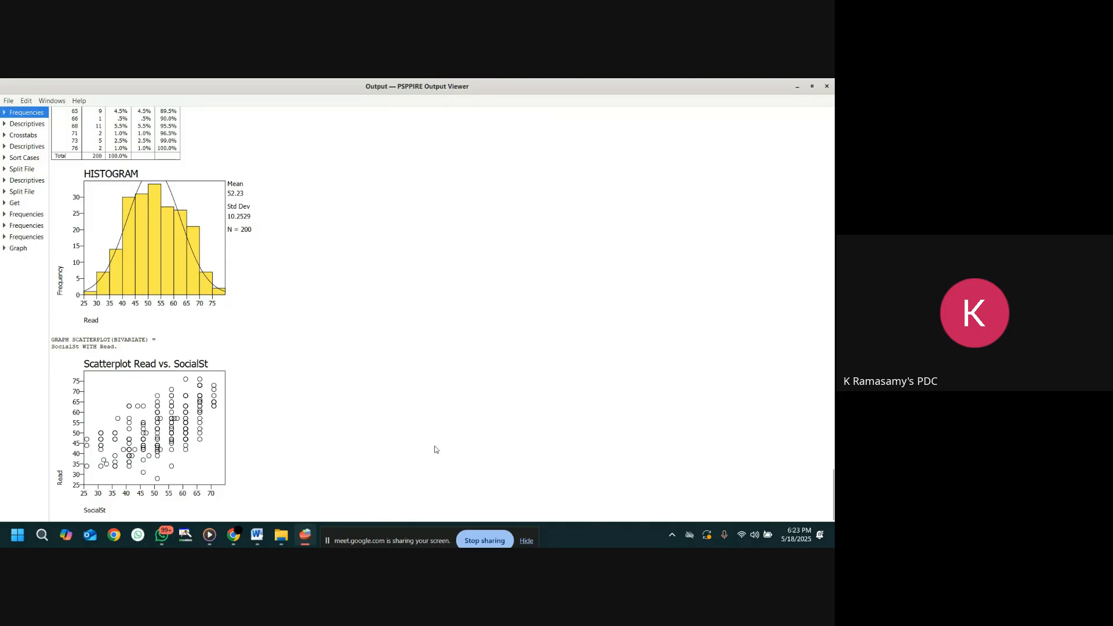
- Switch to the exercise document in Word, maximize it and review the exercises from the beginning of the document
{"action": "left_click", "coordinate": [797, 86]}
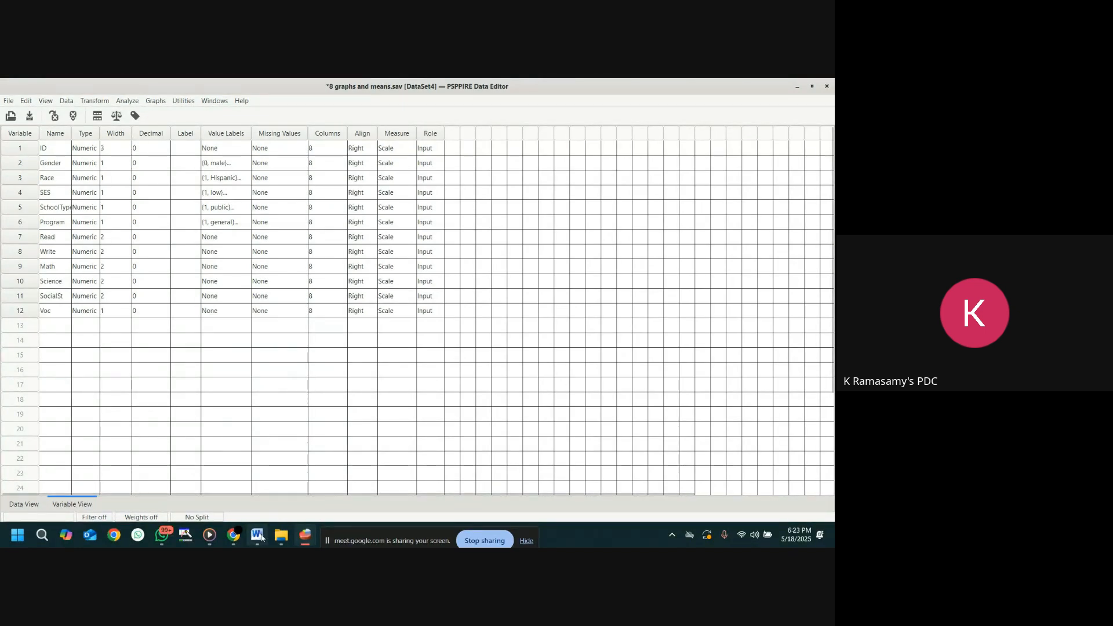
{"action": "left_click", "coordinate": [258, 473]}
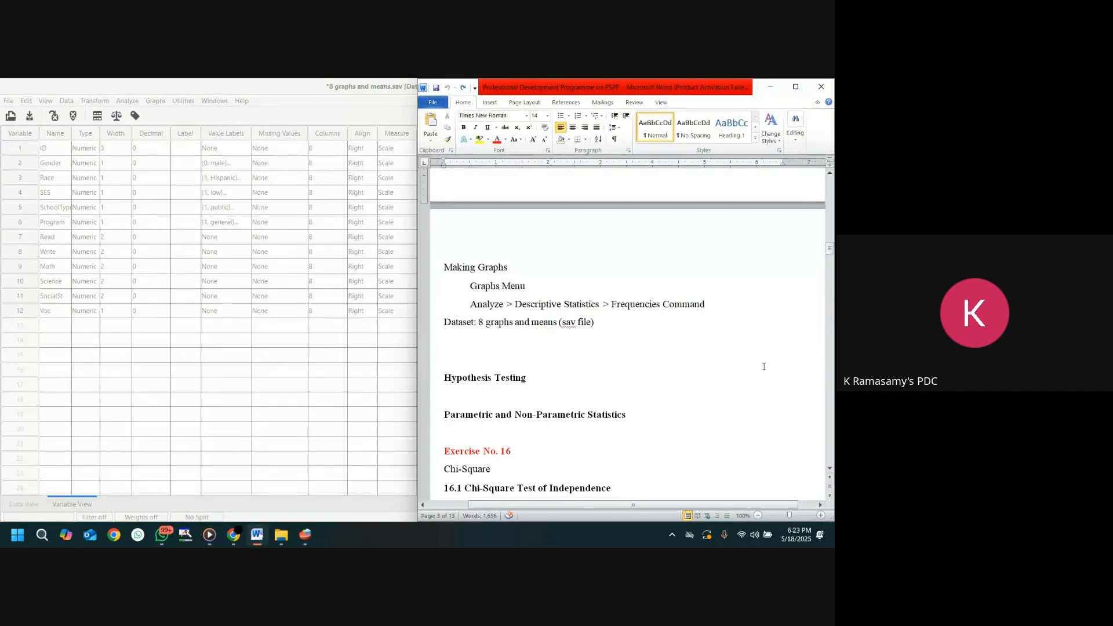
{"action": "left_click", "coordinate": [796, 86]}
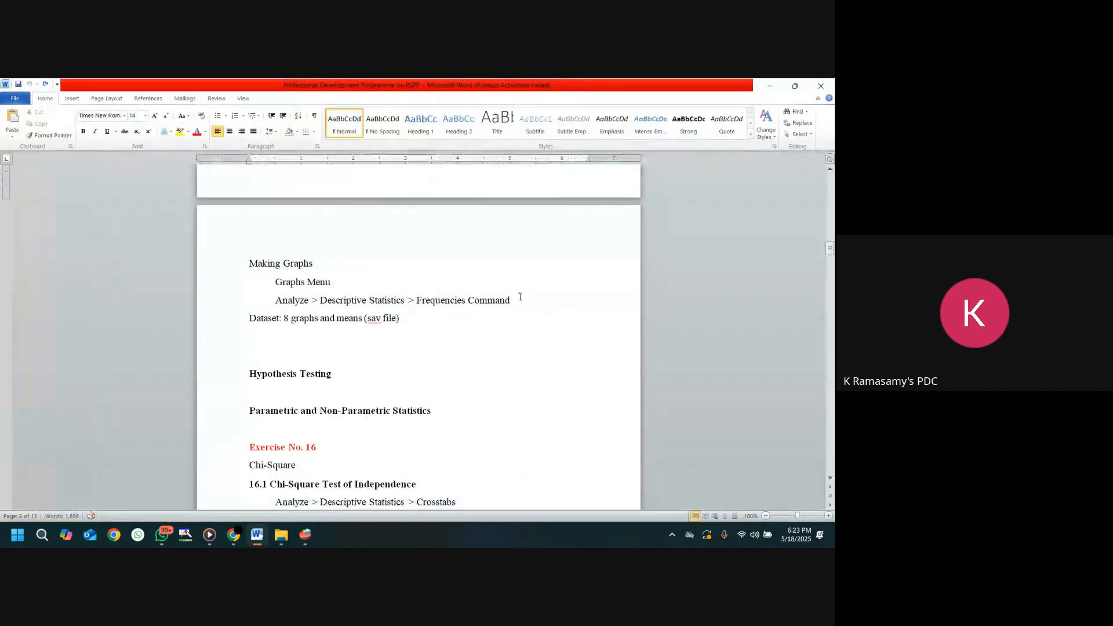
{"action": "scroll", "coordinate": [525, 310], "scroll_direction": "up", "scroll_amount": 3}
{"action": "scroll", "coordinate": [526, 309], "scroll_direction": "up", "scroll_amount": 20}
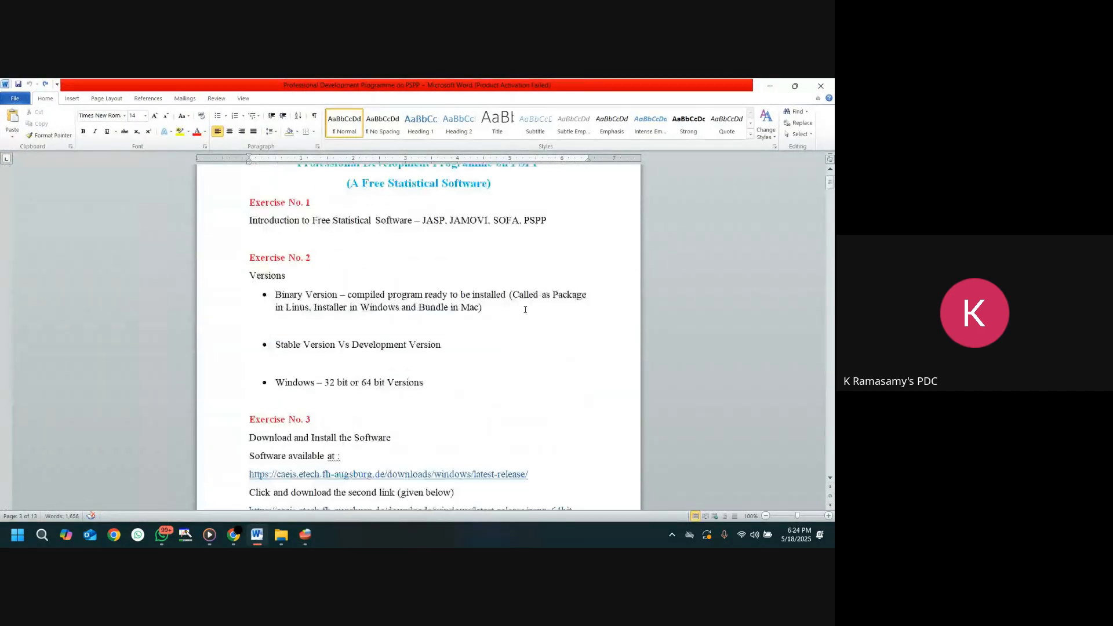
{"action": "scroll", "coordinate": [525, 309], "scroll_direction": "down", "scroll_amount": 4}
{"action": "scroll", "coordinate": [525, 310], "scroll_direction": "up", "scroll_amount": 4}
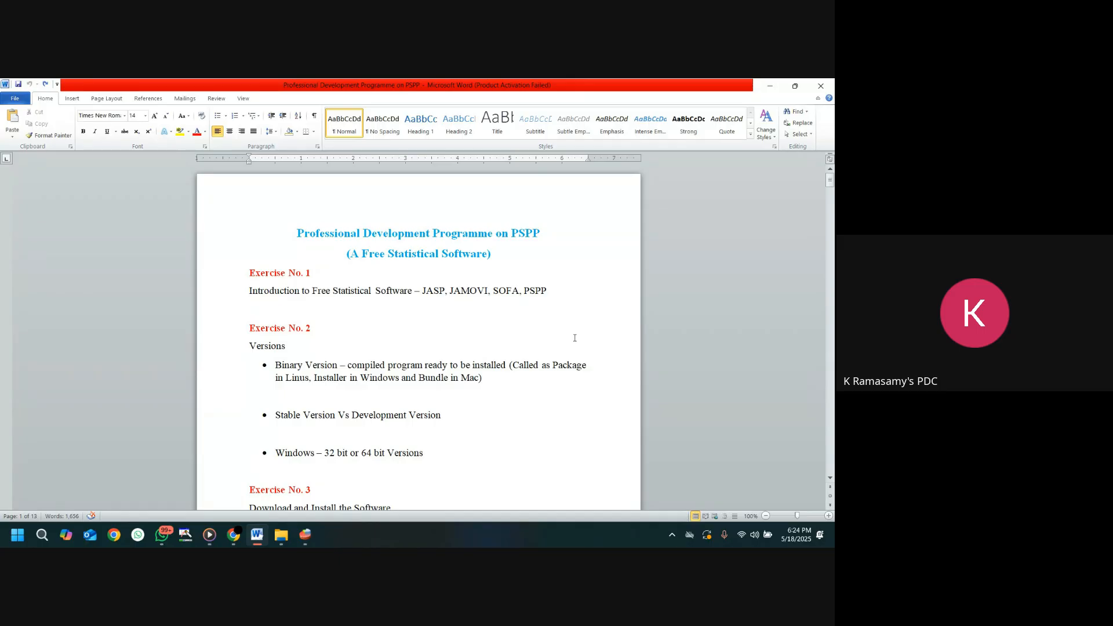
{"action": "scroll", "coordinate": [574, 338], "scroll_direction": "down", "scroll_amount": 2}
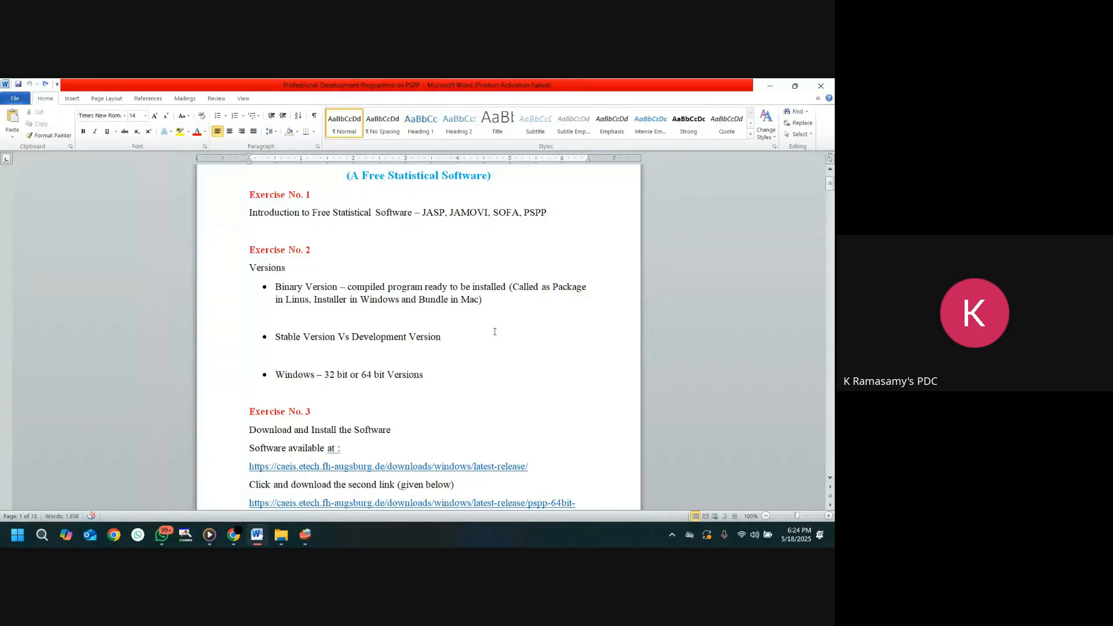
{"action": "scroll", "coordinate": [495, 332], "scroll_direction": "down", "scroll_amount": 3}
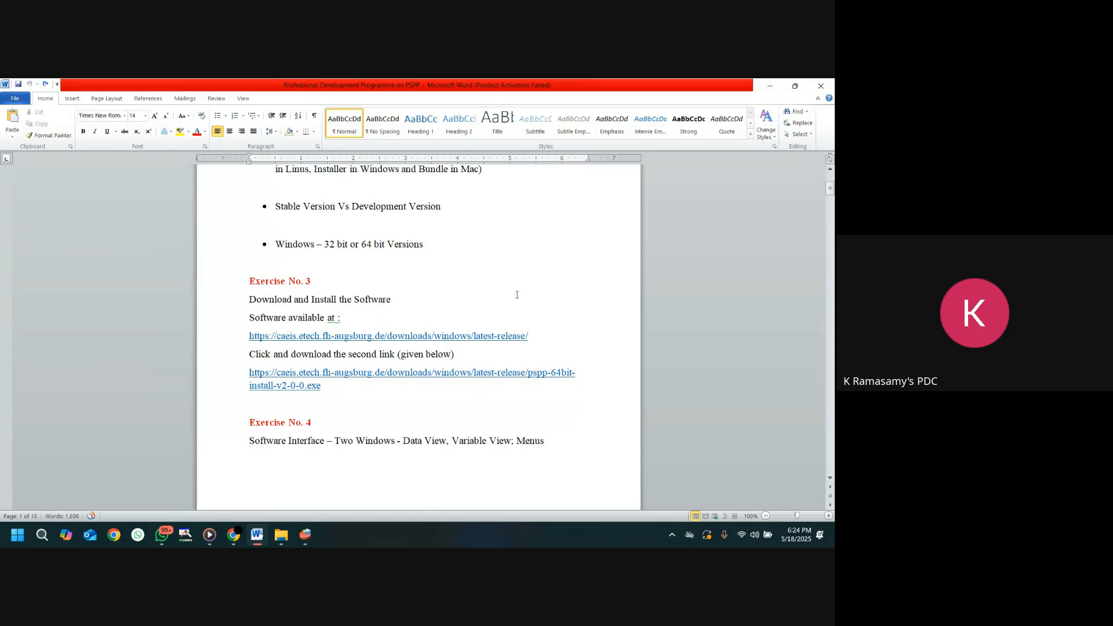
- Review Exercises 3 to 11 in the exercise document, from installing the software to recoding variables, and dismiss the pop-up notification
{"action": "scroll", "coordinate": [517, 296], "scroll_direction": "down", "scroll_amount": 1}
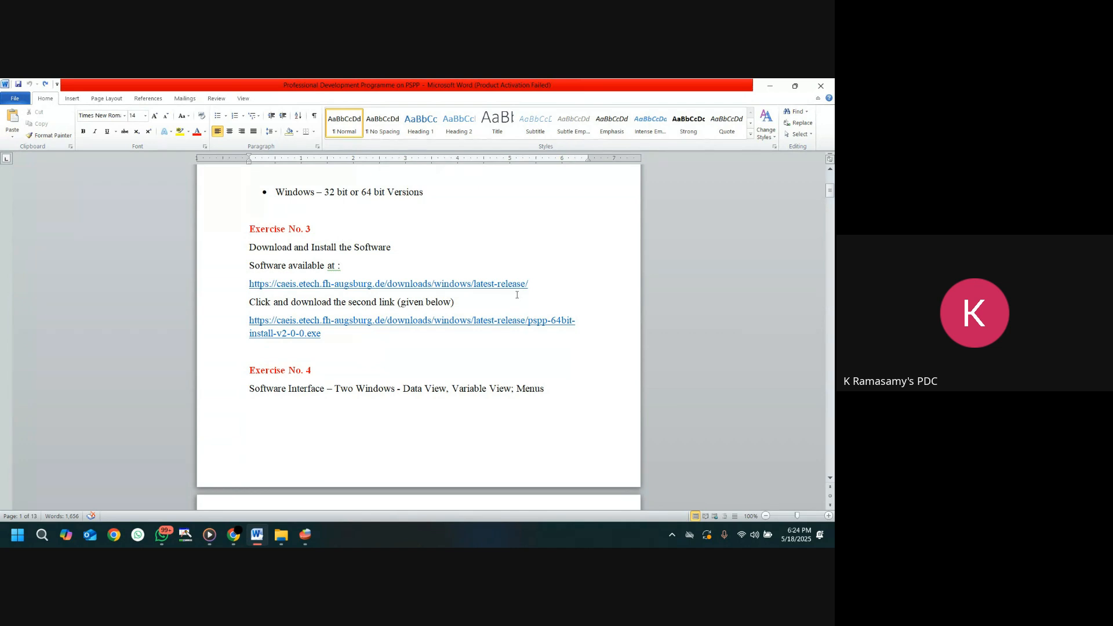
{"action": "scroll", "coordinate": [517, 295], "scroll_direction": "down", "scroll_amount": 2}
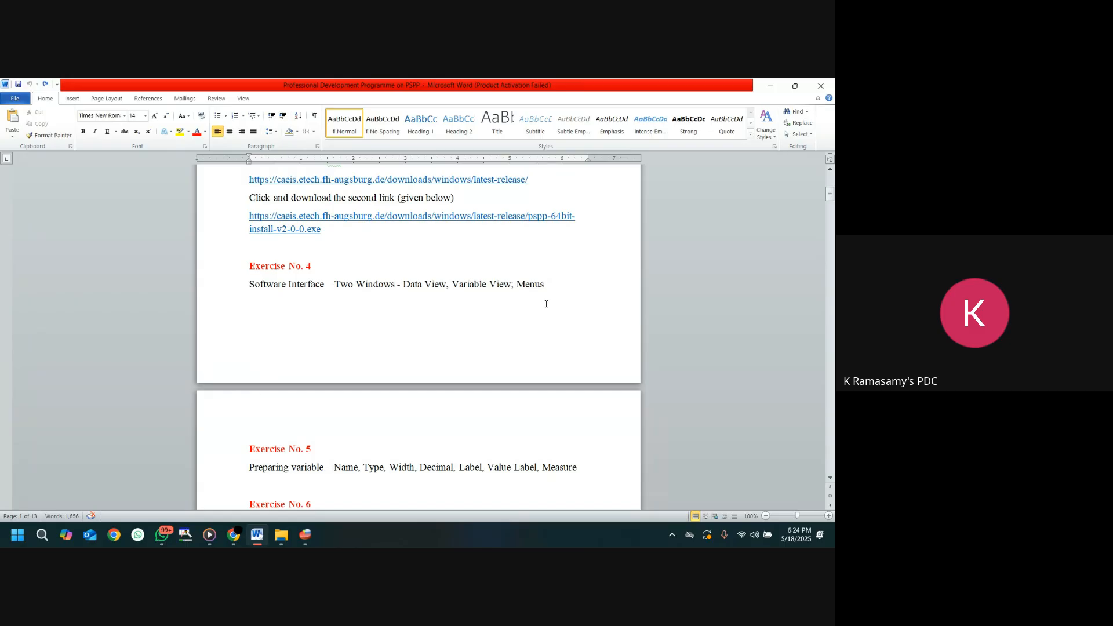
{"action": "scroll", "coordinate": [524, 300], "scroll_direction": "down", "scroll_amount": 5}
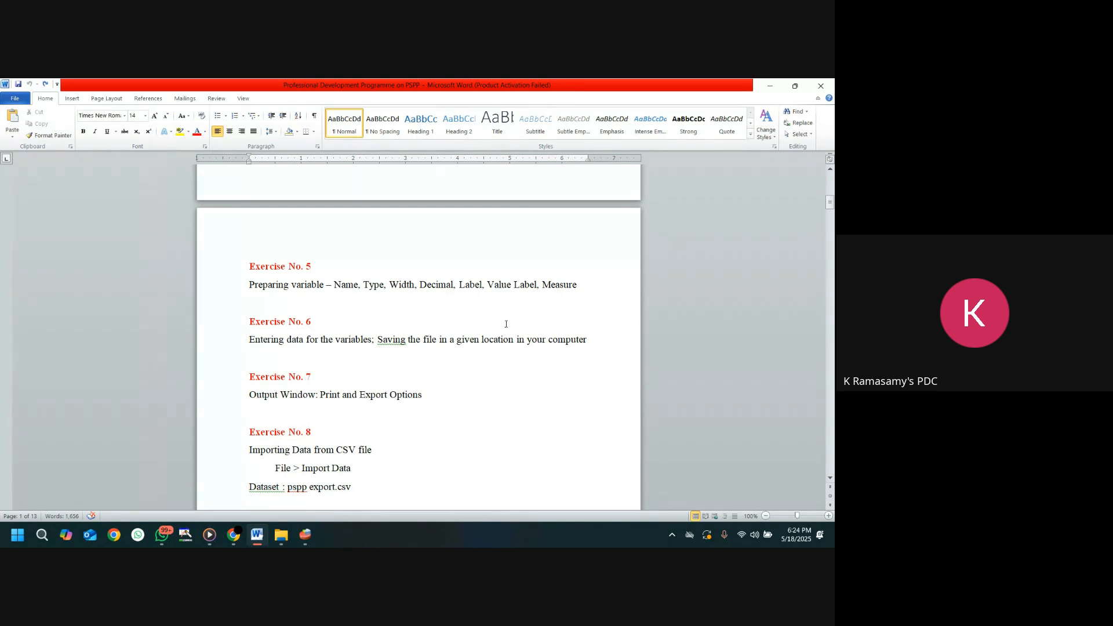
{"action": "scroll", "coordinate": [508, 322], "scroll_direction": "down", "scroll_amount": 3}
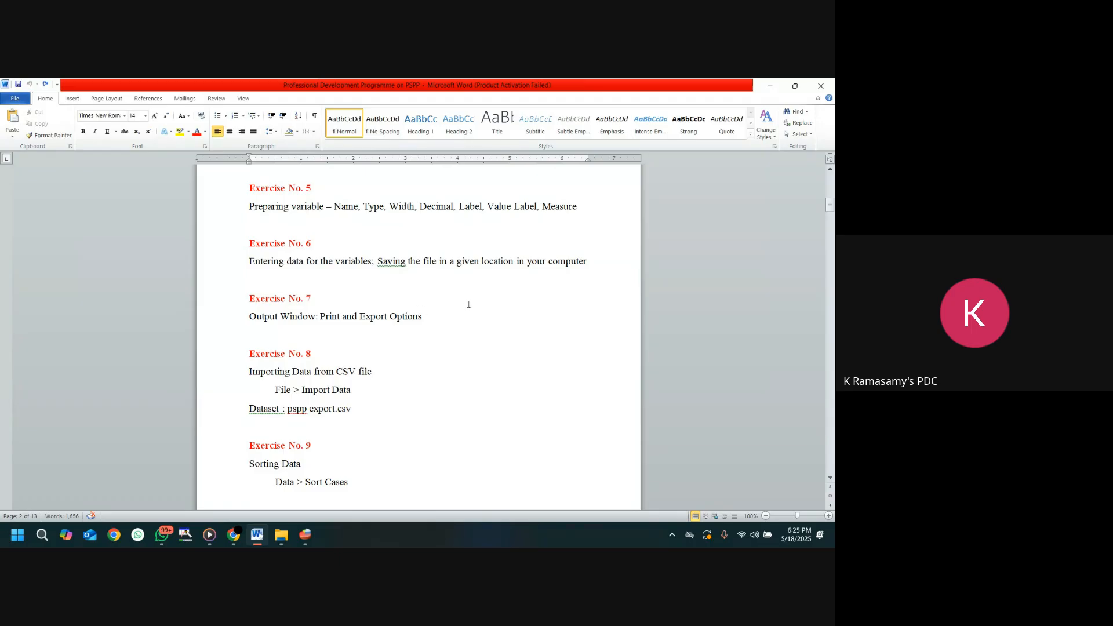
{"action": "scroll", "coordinate": [468, 304], "scroll_direction": "down", "scroll_amount": 4}
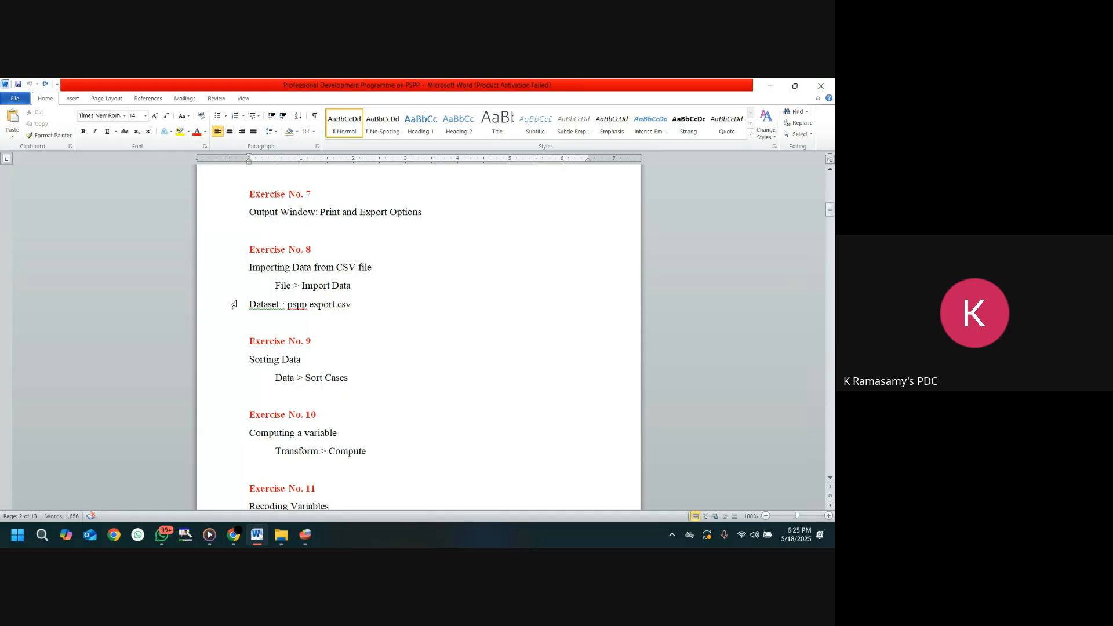
{"action": "scroll", "coordinate": [371, 290], "scroll_direction": "down", "scroll_amount": 3}
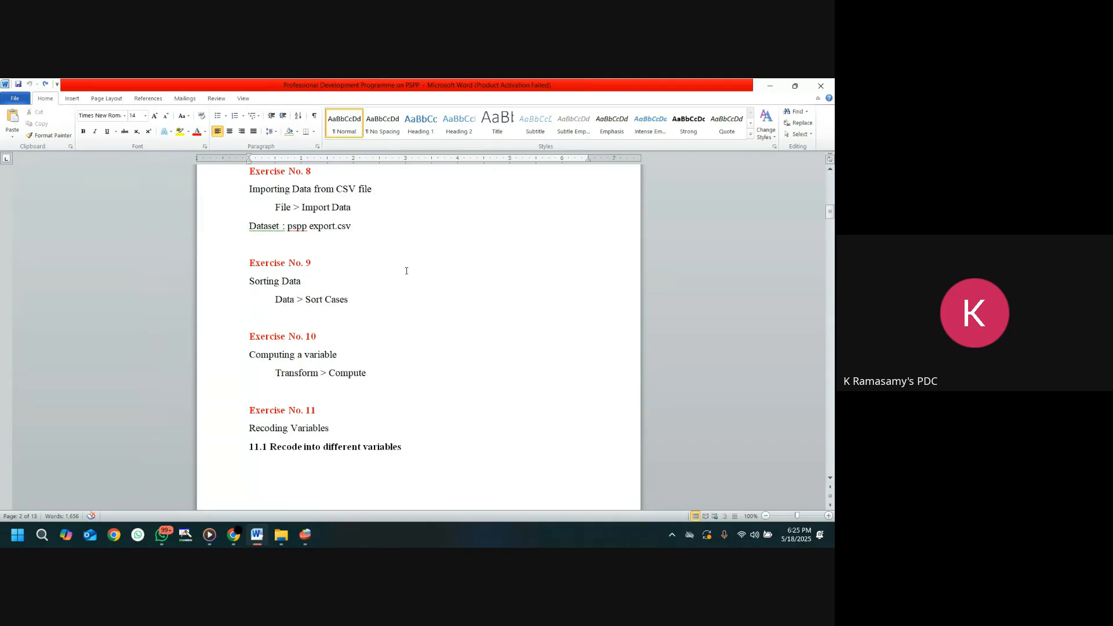
{"action": "scroll", "coordinate": [406, 270], "scroll_direction": "down", "scroll_amount": 2}
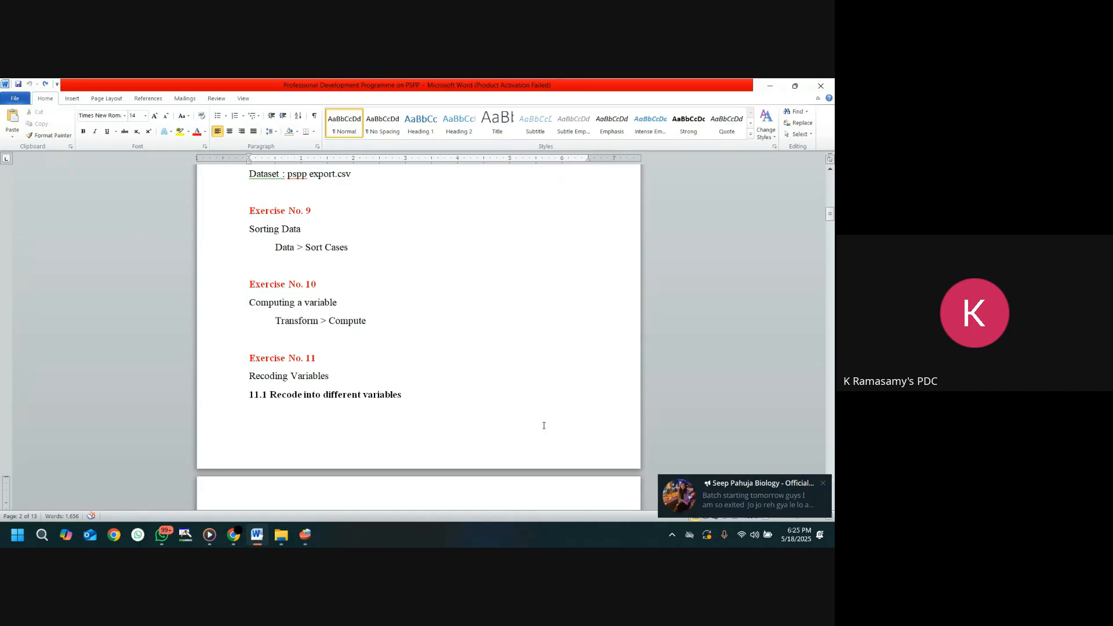
{"action": "left_click", "coordinate": [823, 483]}
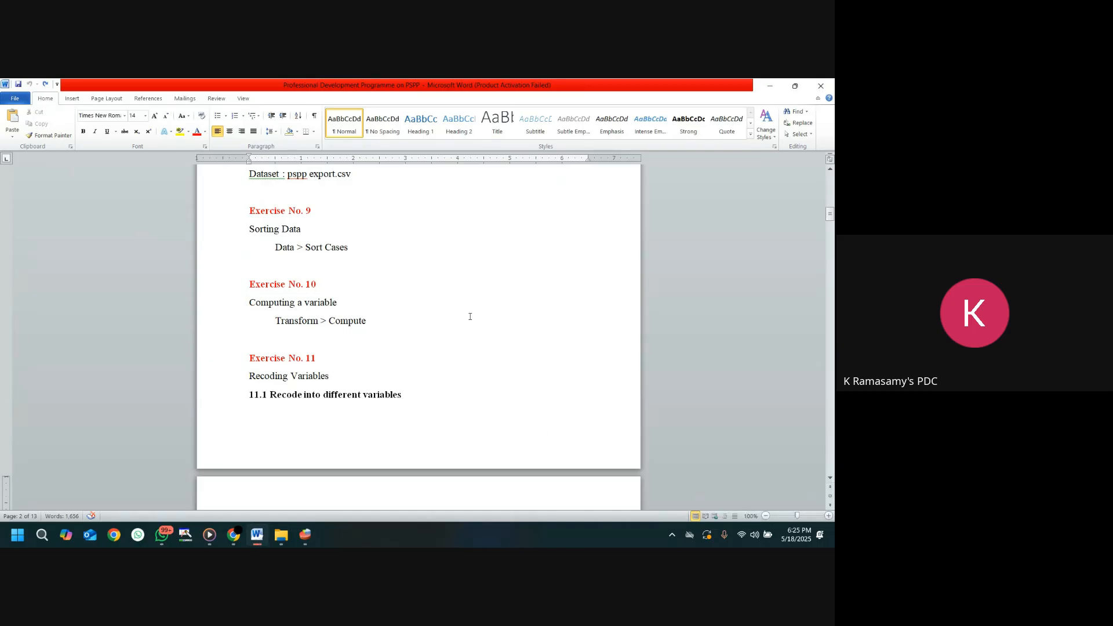
- Review the exercises from recoding through descriptive statistics, crosstabs, split file and graphs up to Exercise 16, and return to Exercise 13
{"action": "scroll", "coordinate": [470, 317], "scroll_direction": "down", "scroll_amount": 3}
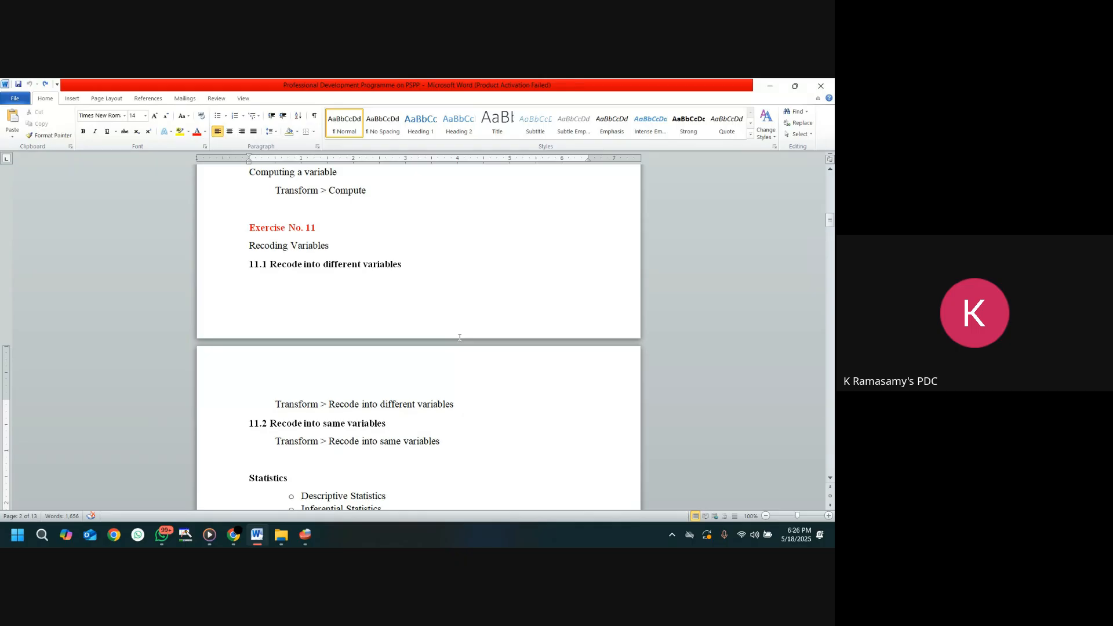
{"action": "scroll", "coordinate": [460, 338], "scroll_direction": "down", "scroll_amount": 5}
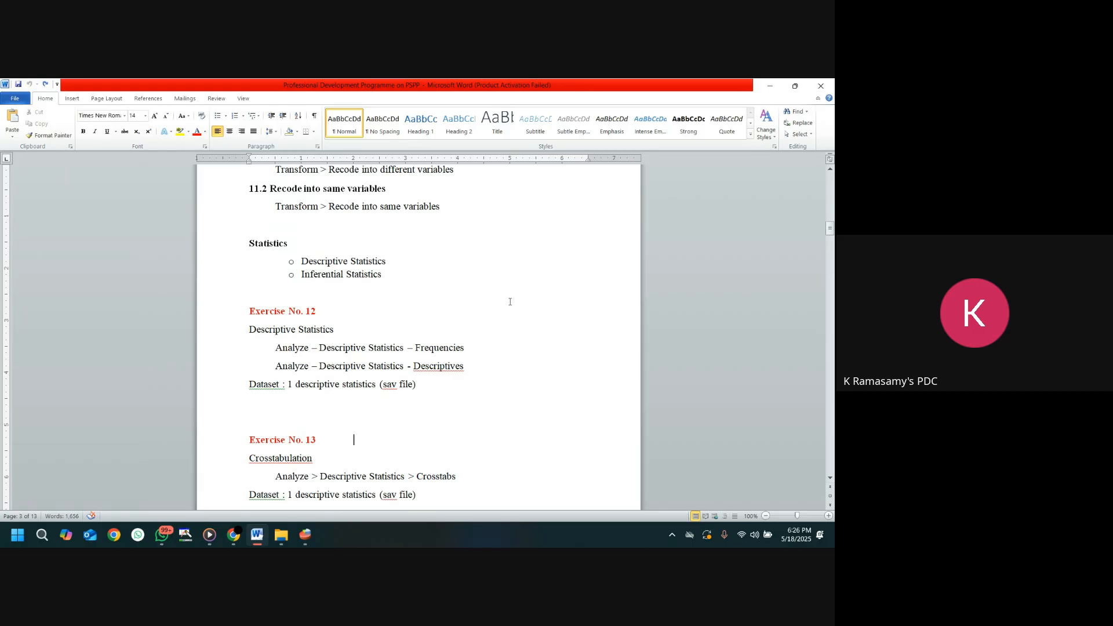
{"action": "scroll", "coordinate": [510, 301], "scroll_direction": "down", "scroll_amount": 3}
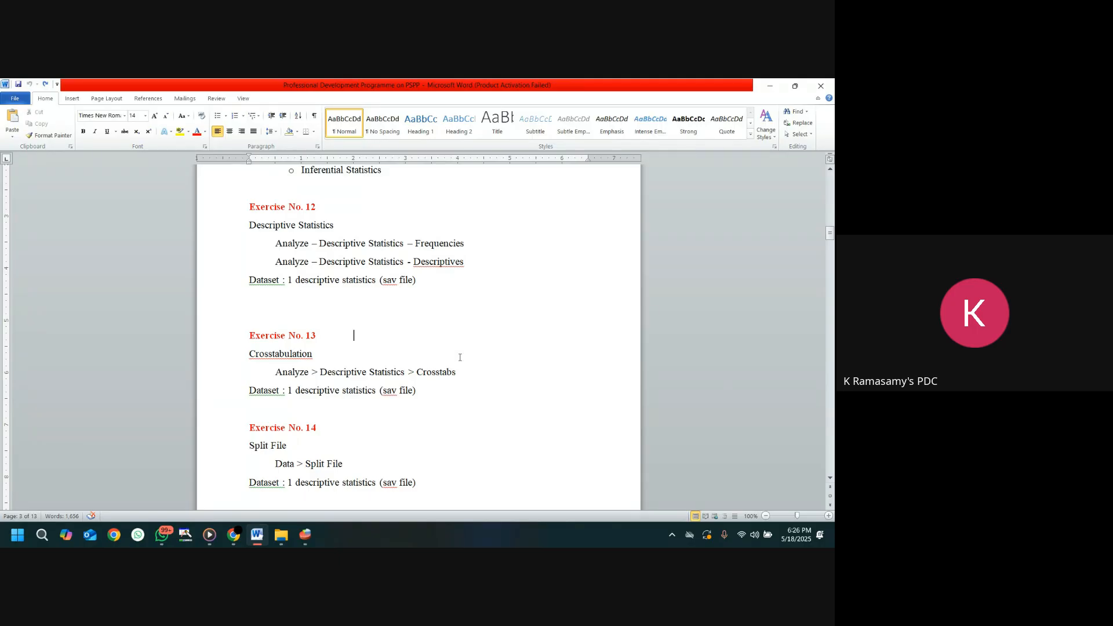
{"action": "scroll", "coordinate": [394, 366], "scroll_direction": "down", "scroll_amount": 2}
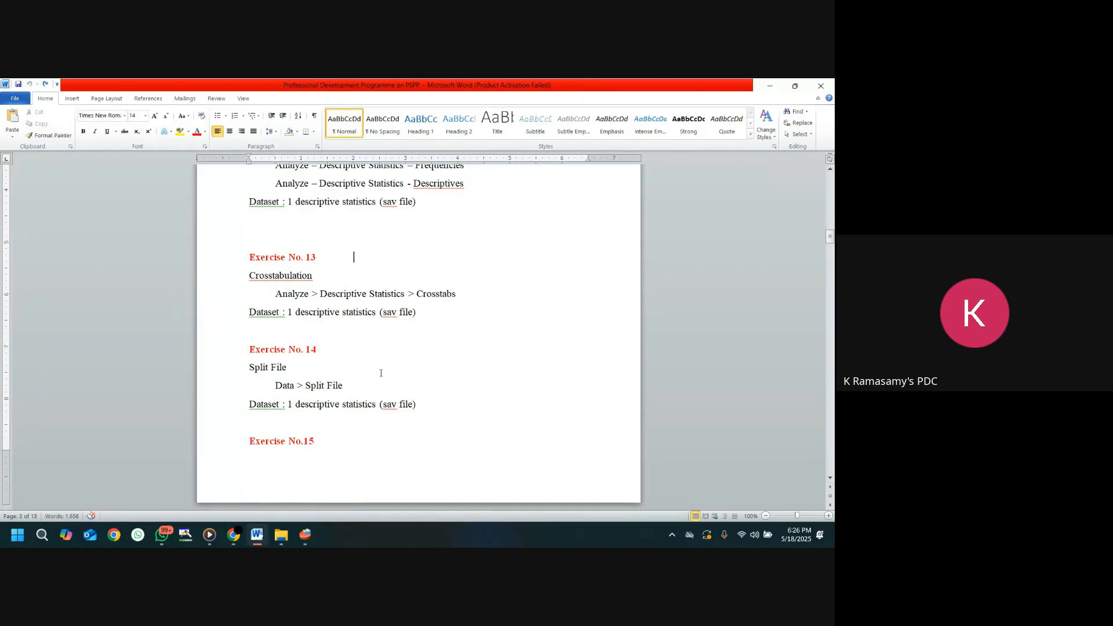
{"action": "scroll", "coordinate": [381, 373], "scroll_direction": "down", "scroll_amount": 6}
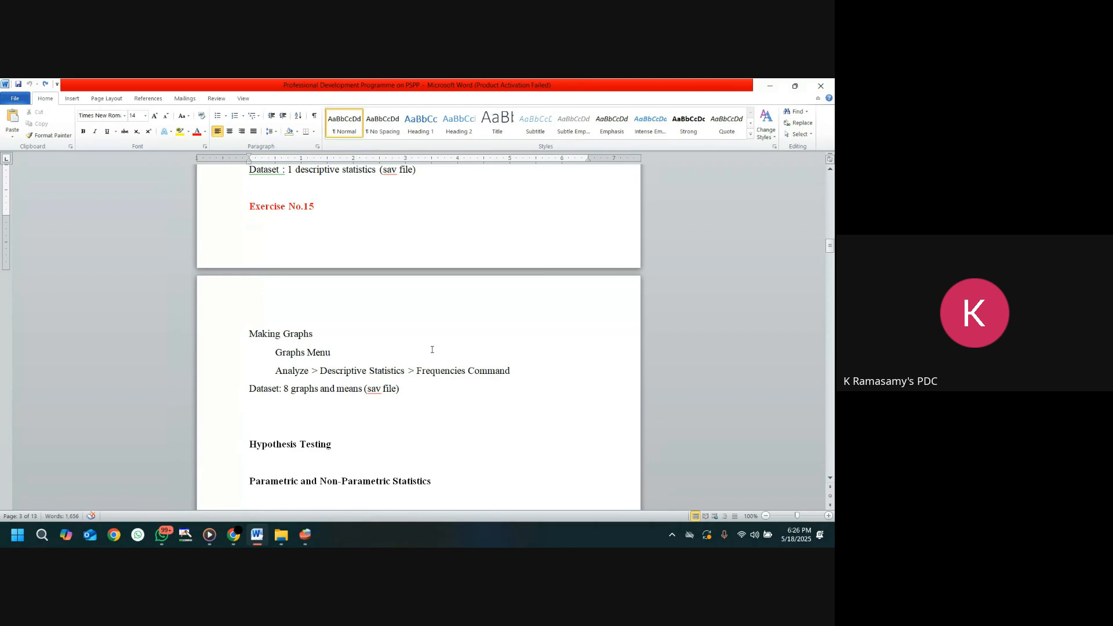
{"action": "scroll", "coordinate": [432, 349], "scroll_direction": "down", "scroll_amount": 5}
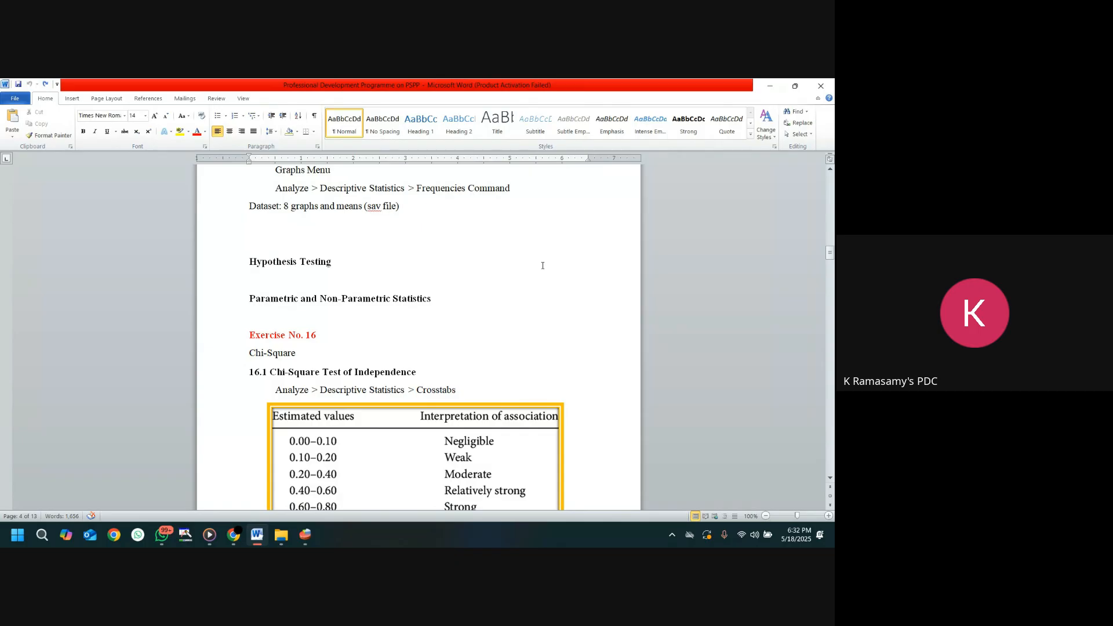
{"action": "scroll", "coordinate": [543, 266], "scroll_direction": "up", "scroll_amount": 12}
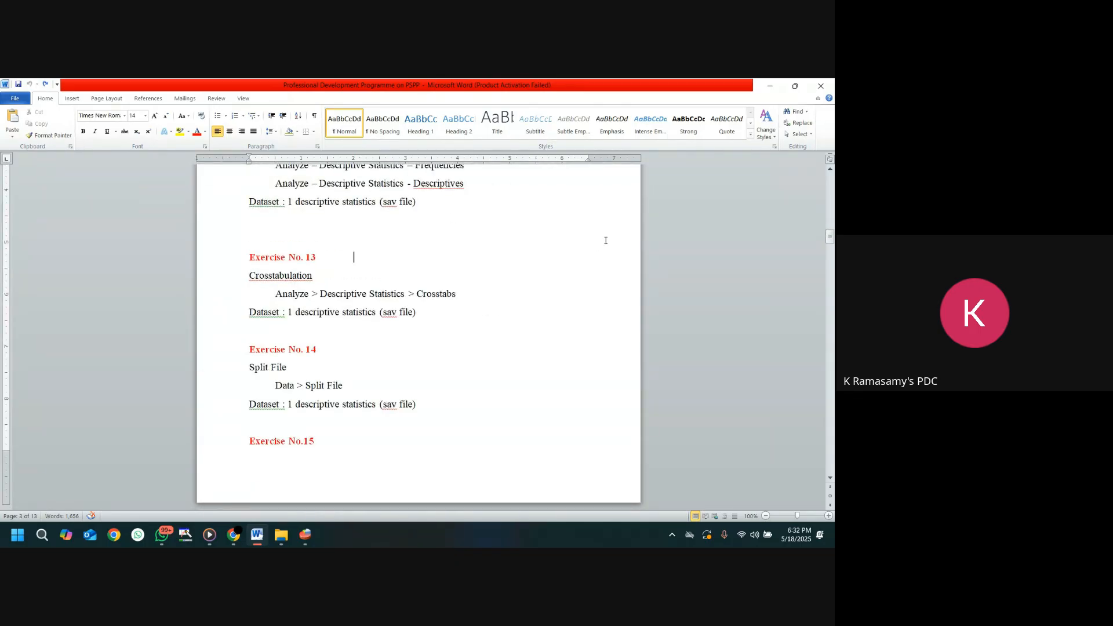
- Minimize the open windows, switch to the Google Meet call in Chrome and mute the microphone
{"action": "left_click", "coordinate": [770, 86]}
{"action": "left_click", "coordinate": [798, 85]}
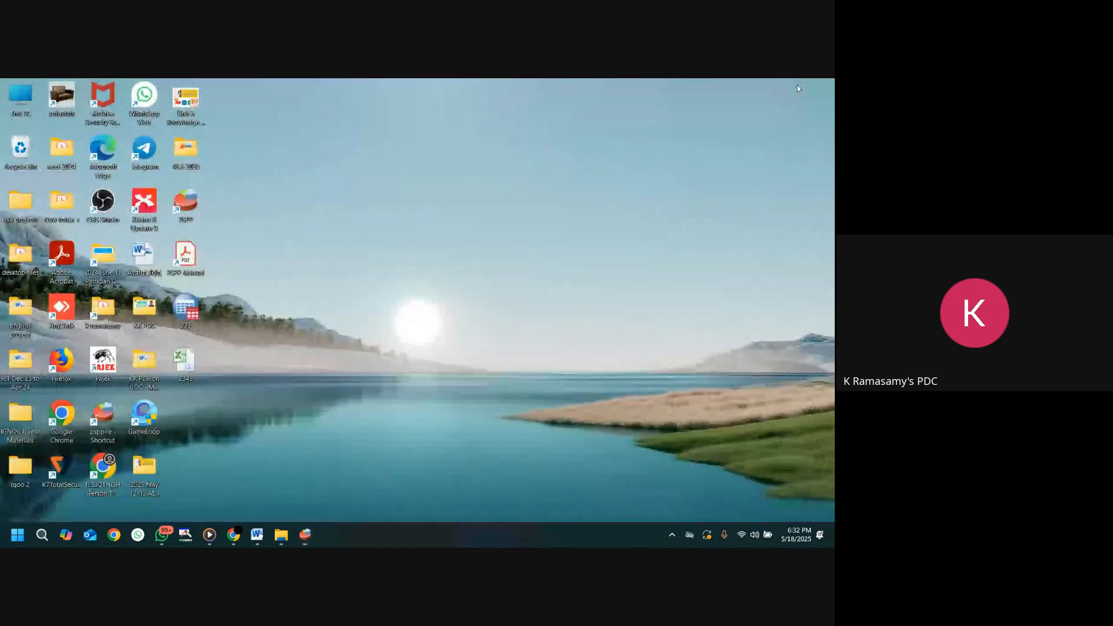
{"action": "mouse_move", "coordinate": [234, 535]}
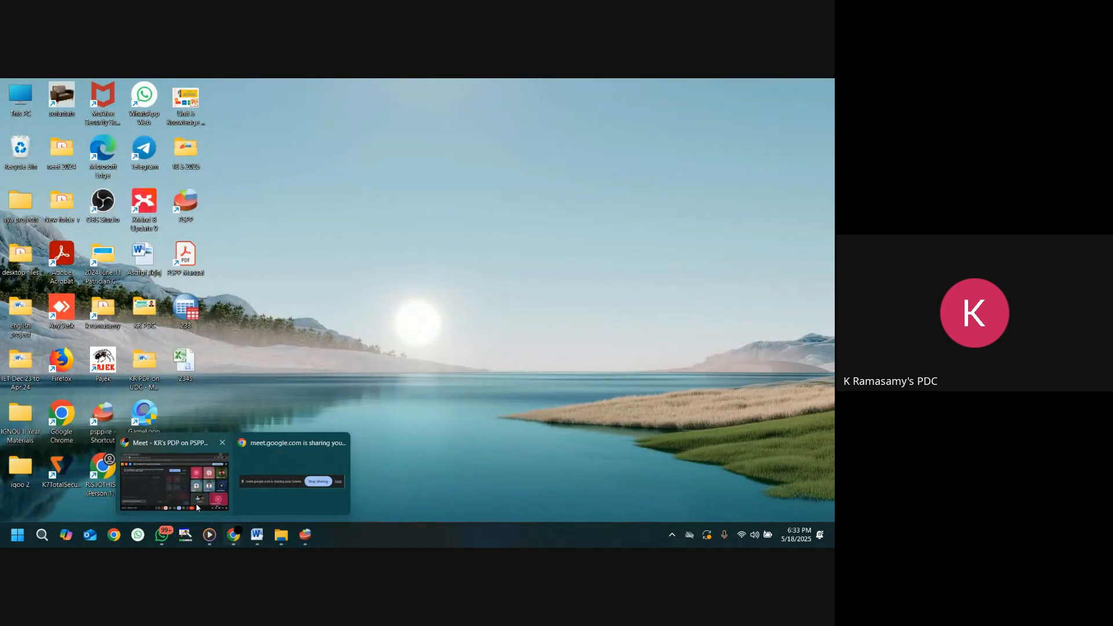
{"action": "left_click", "coordinate": [177, 487]}
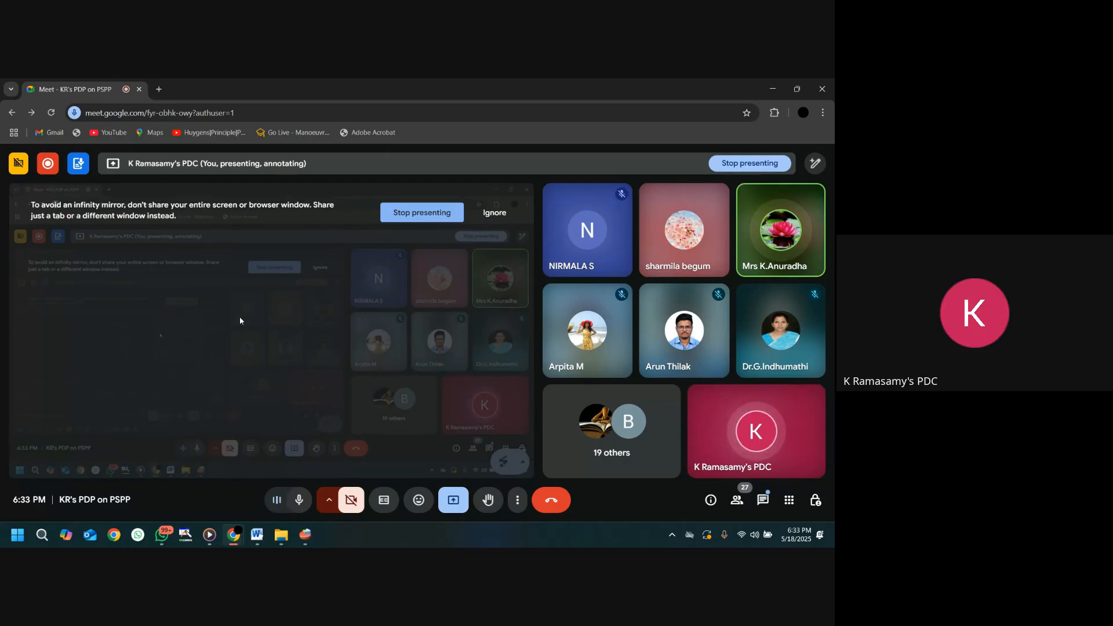
{"action": "left_click", "coordinate": [299, 500]}
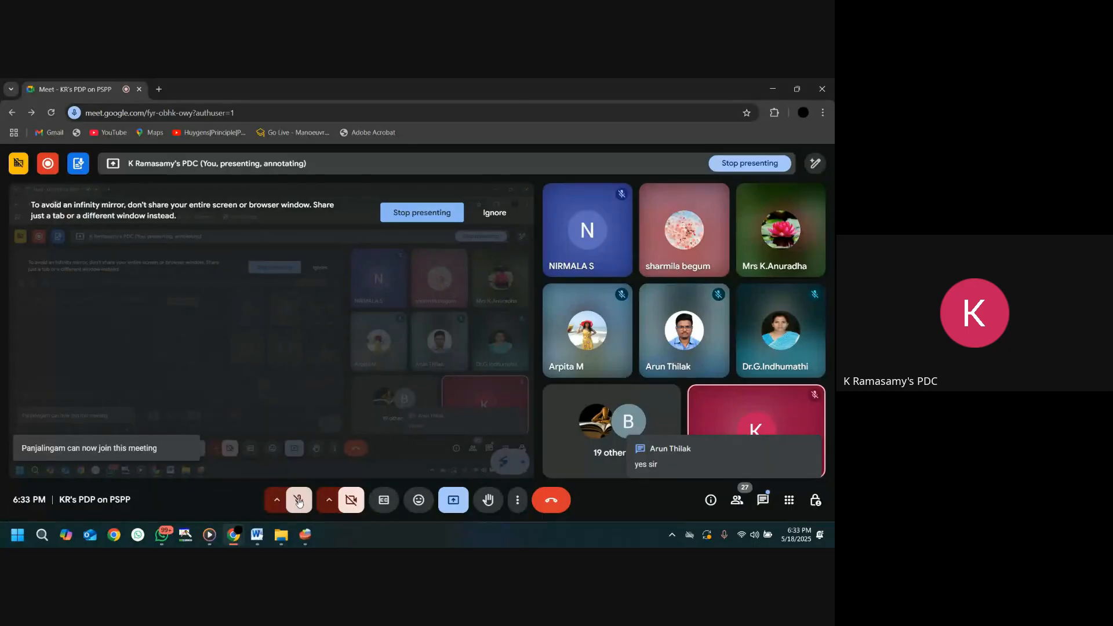
- Open the recording management of the Meet call and stop the recording
{"action": "left_click", "coordinate": [519, 504]}
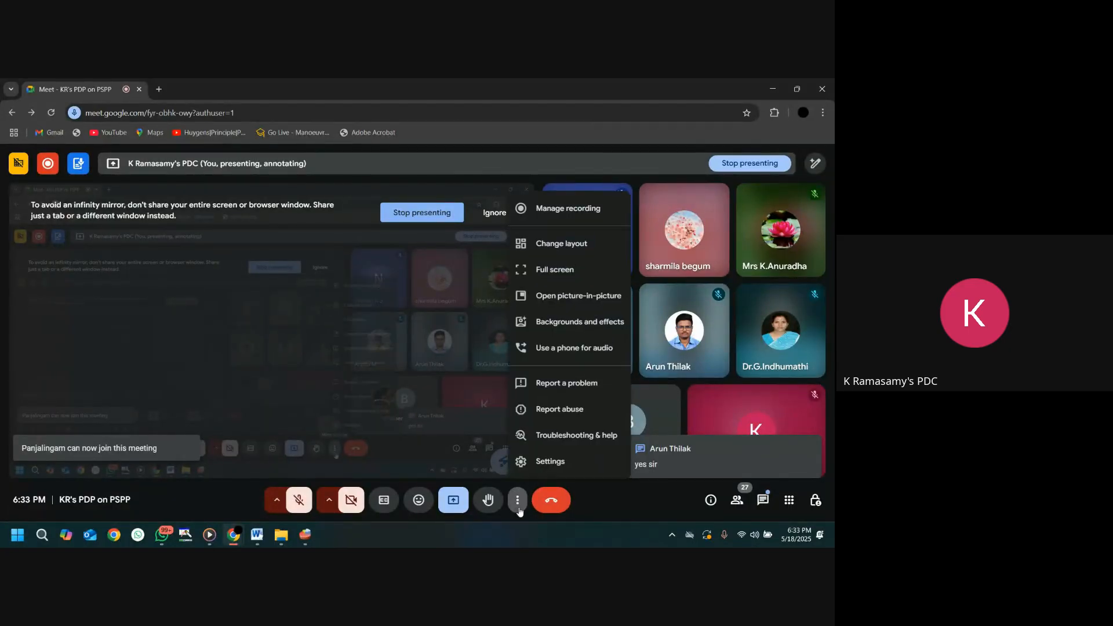
{"action": "left_click", "coordinate": [585, 211]}
{"action": "scroll", "coordinate": [725, 400], "scroll_direction": "down", "scroll_amount": 2}
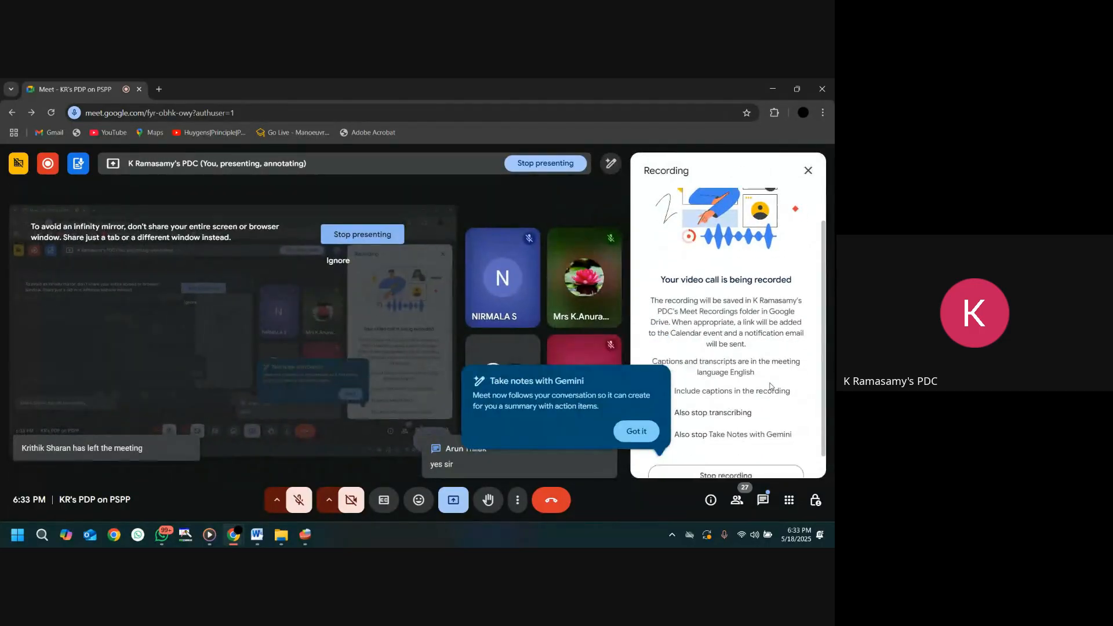
{"action": "left_click", "coordinate": [744, 452]}
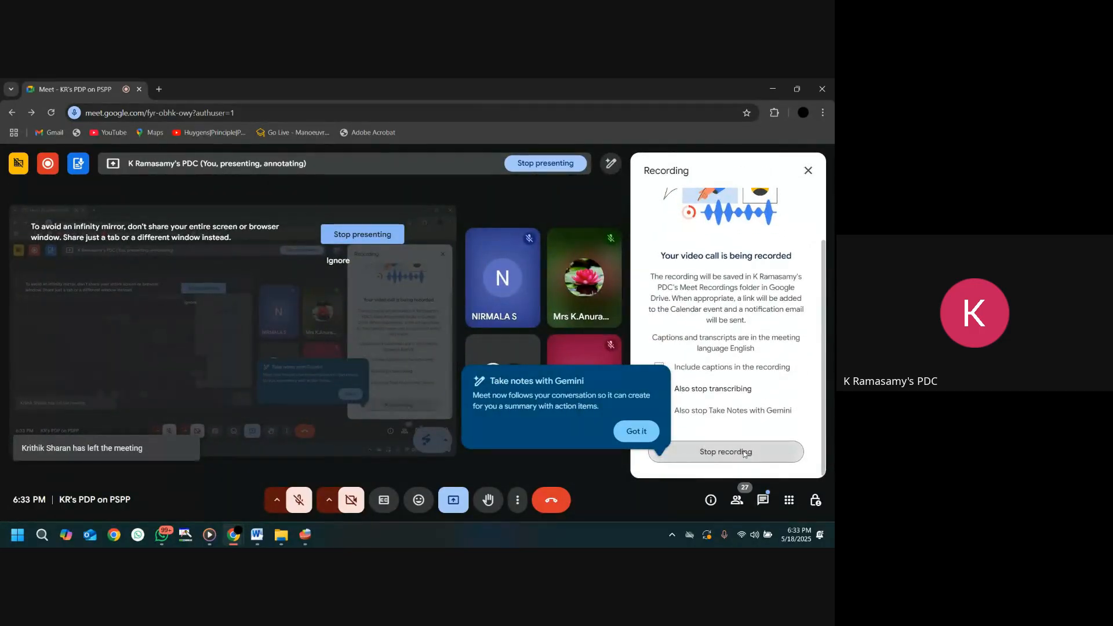